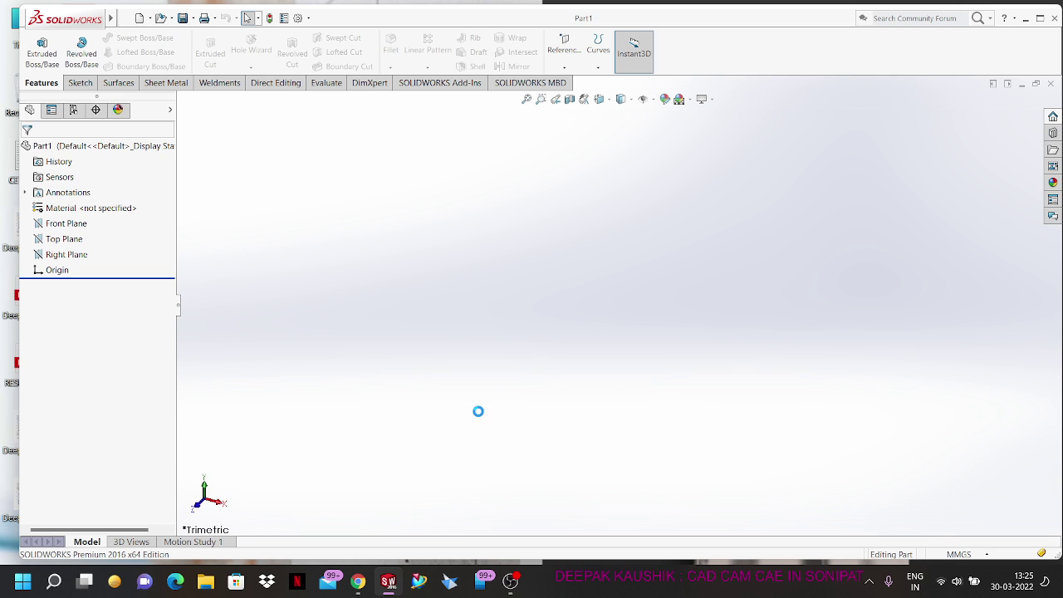
Step: Start a sketch on the Front Plane of the part
{"action": "left_click", "coordinate": [139, 18]}
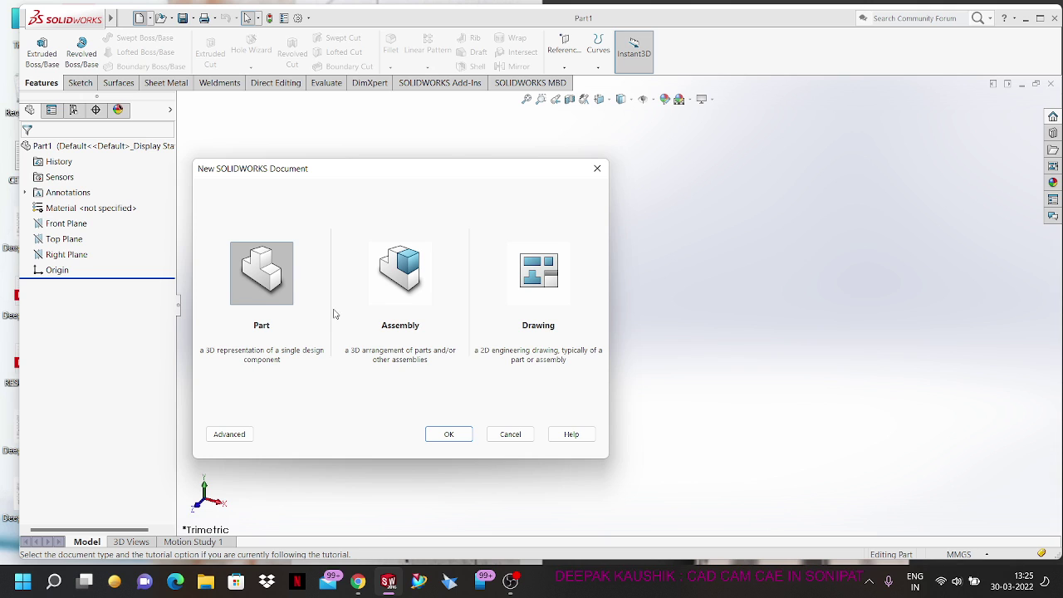
{"action": "left_click", "coordinate": [510, 433]}
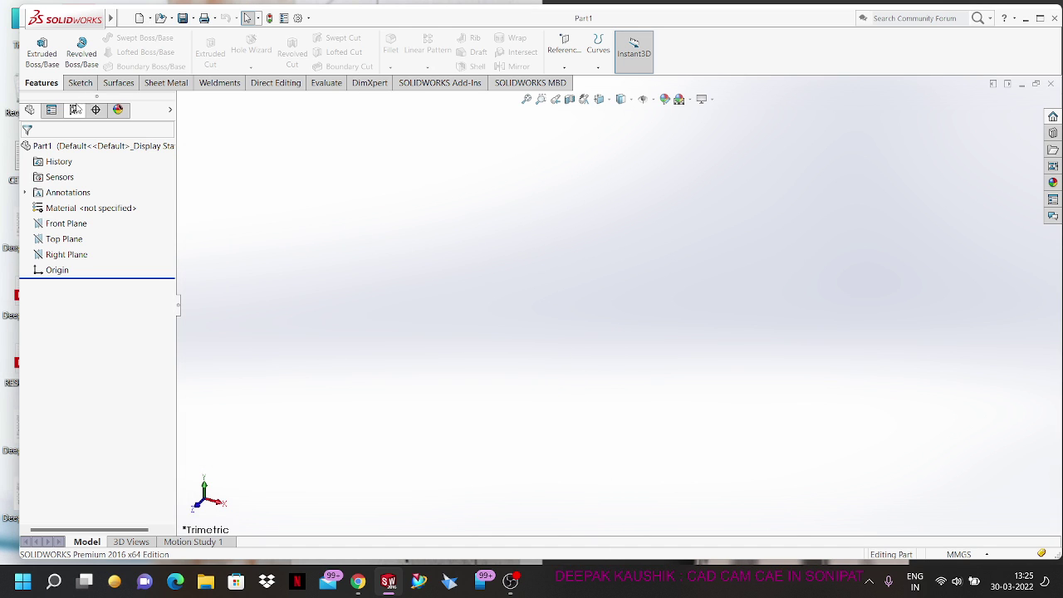
{"action": "left_click", "coordinate": [79, 82]}
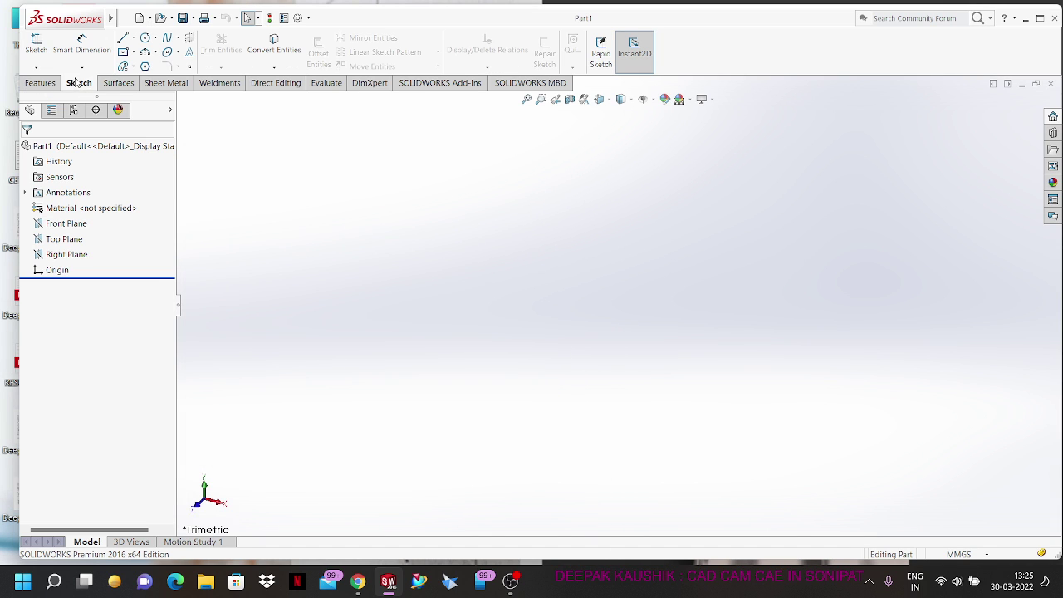
{"action": "left_click", "coordinate": [35, 47]}
{"action": "left_click", "coordinate": [447, 217]}
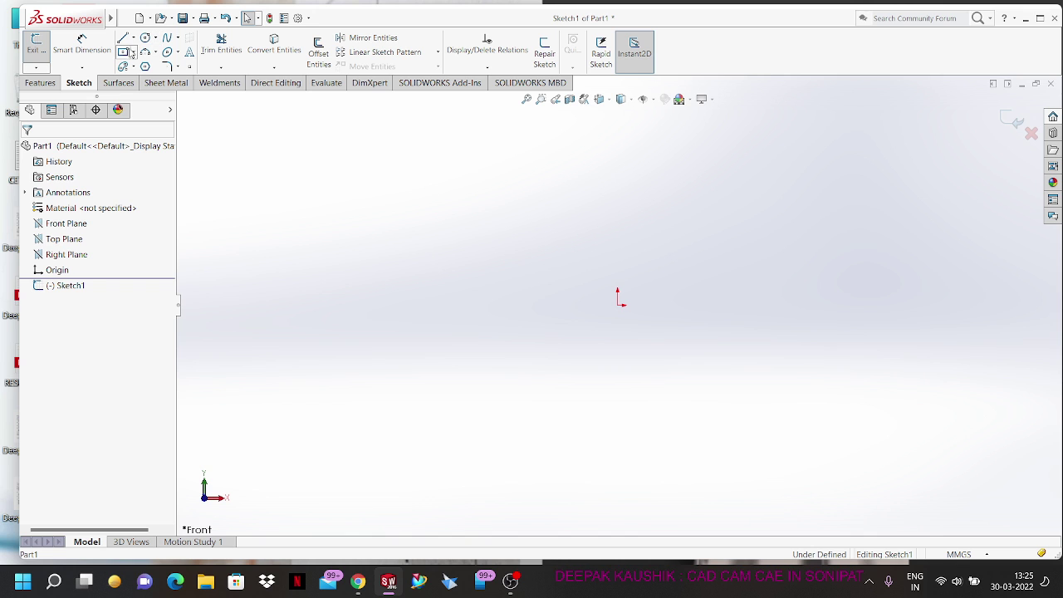
{"action": "left_click", "coordinate": [126, 52]}
{"action": "left_click", "coordinate": [447, 219]}
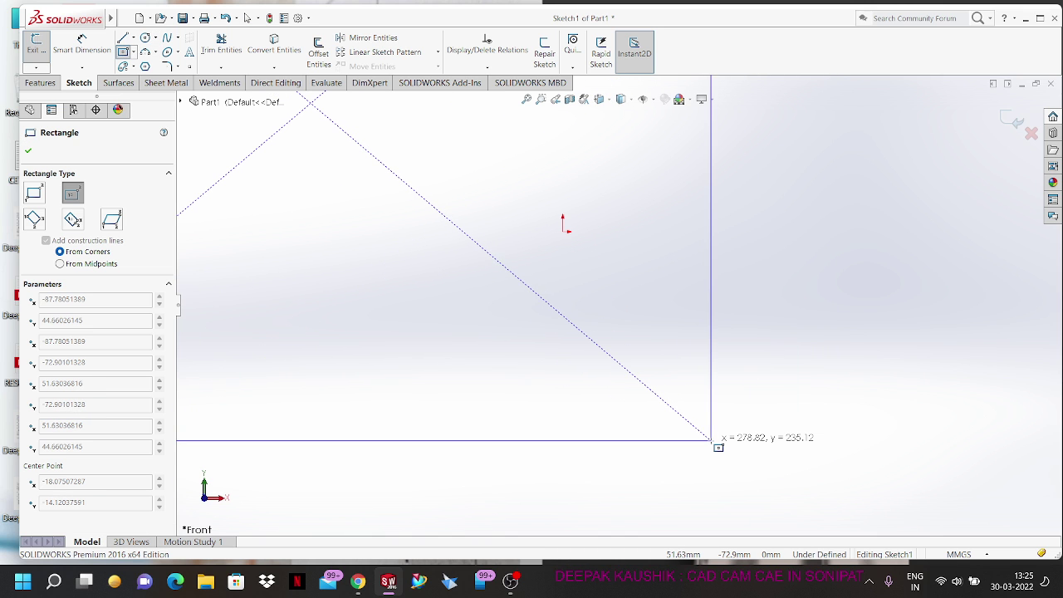
{"action": "key", "text": "Escape"}
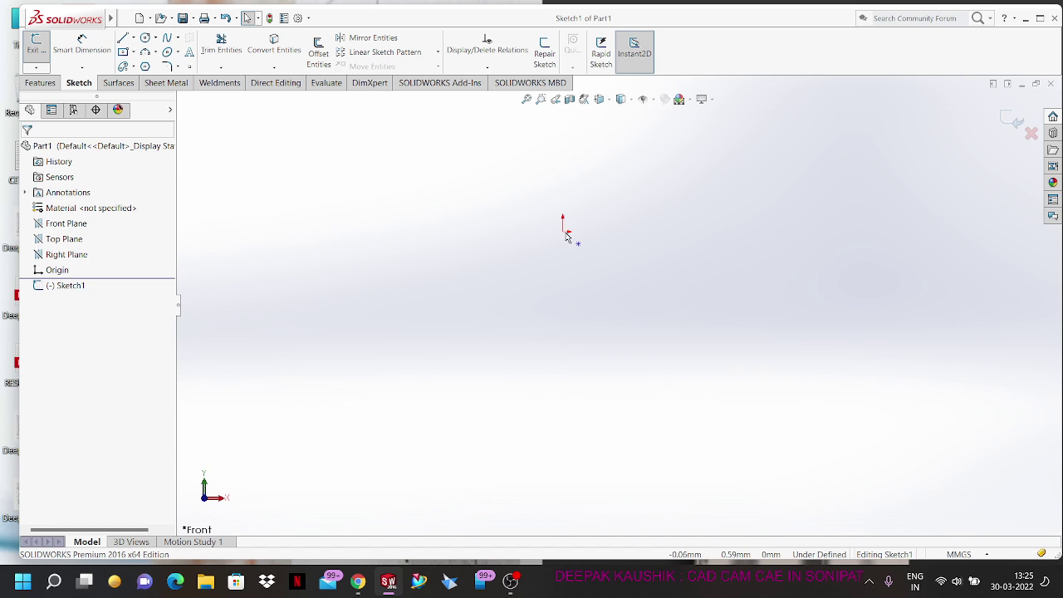
Step: Sketch a center rectangle about 152 mm wide and 124 mm high, centered on the origin
{"action": "left_click", "coordinate": [124, 52]}
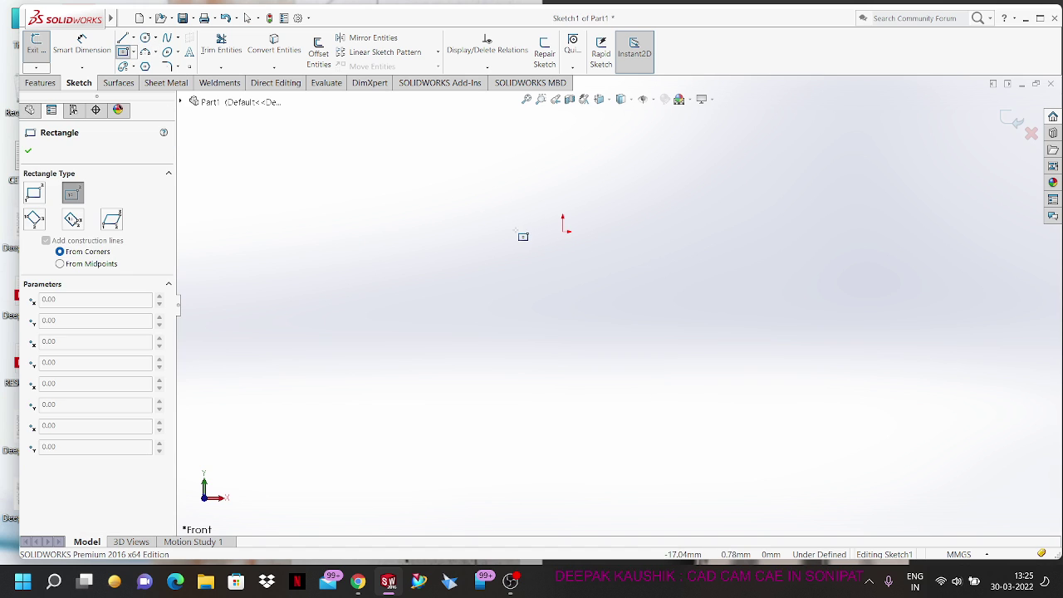
{"action": "left_click", "coordinate": [564, 231]}
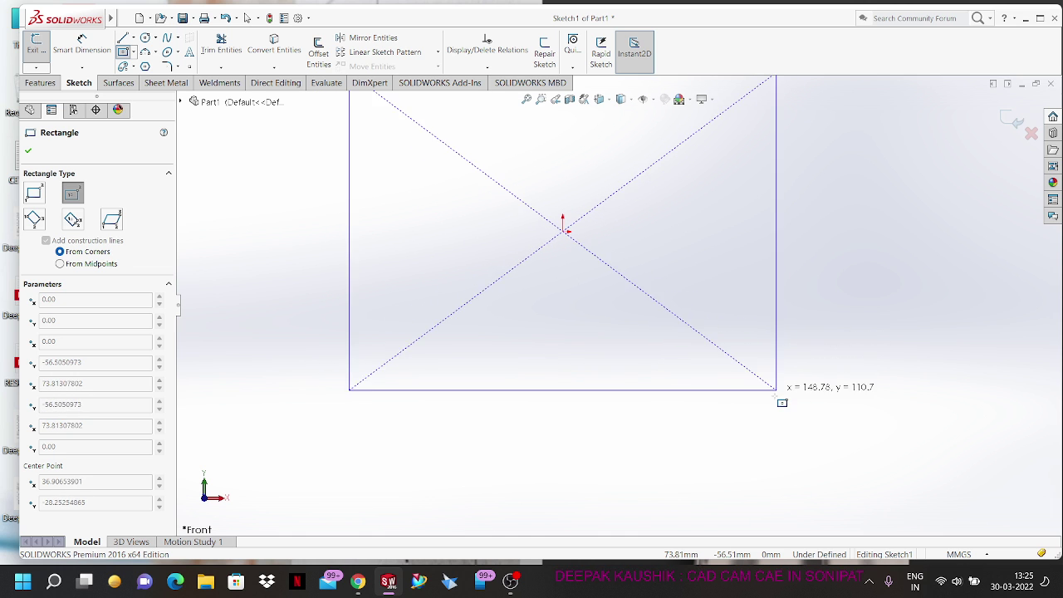
{"action": "left_click", "coordinate": [780, 408]}
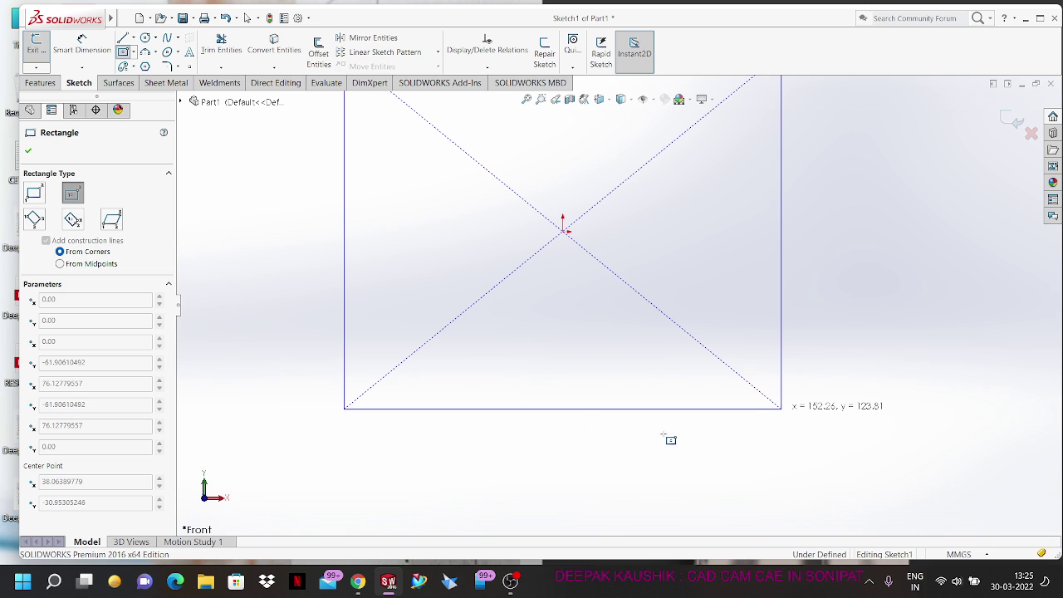
Step: Extrude the rectangle into a plate with a blind depth of 10 mm
{"action": "left_click", "coordinate": [42, 83]}
{"action": "left_click", "coordinate": [39, 53]}
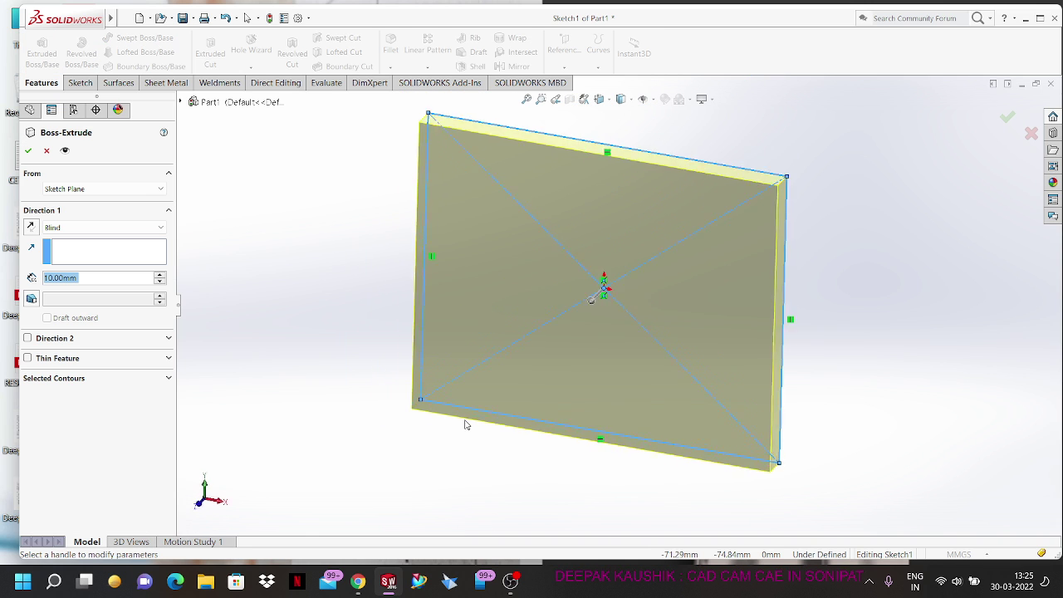
{"action": "left_click", "coordinate": [29, 150]}
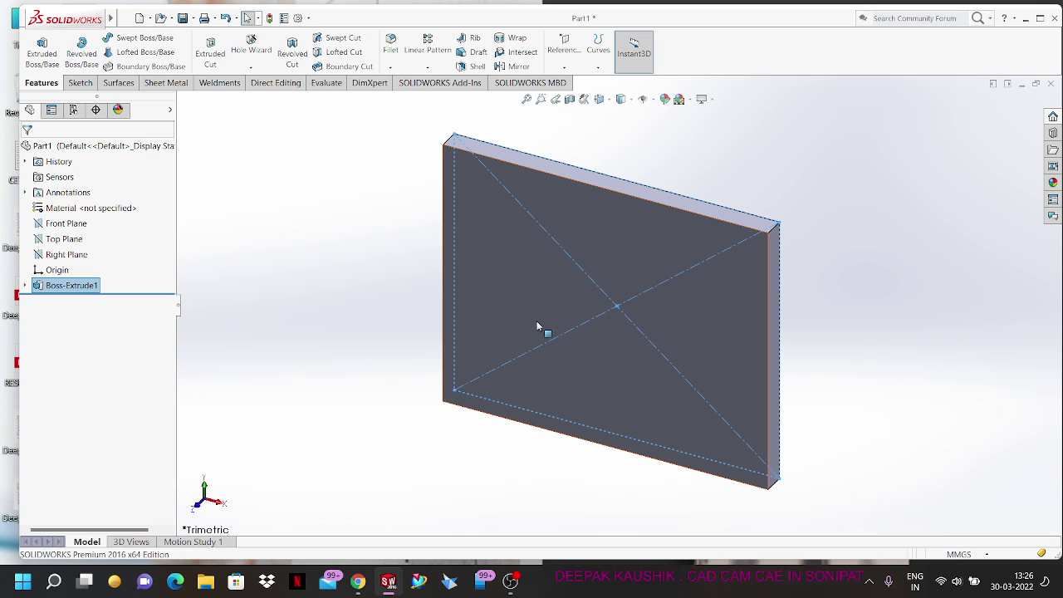
Step: Save the part to the Desktop as Part1 in the SOLIDWORKS part format
{"action": "left_click", "coordinate": [194, 17]}
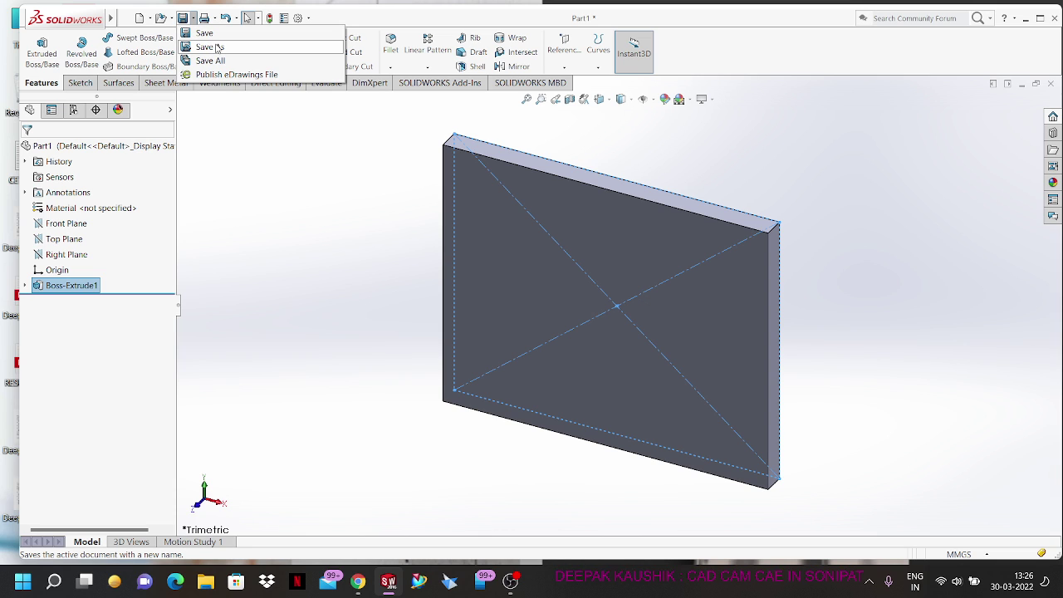
{"action": "left_click", "coordinate": [210, 34]}
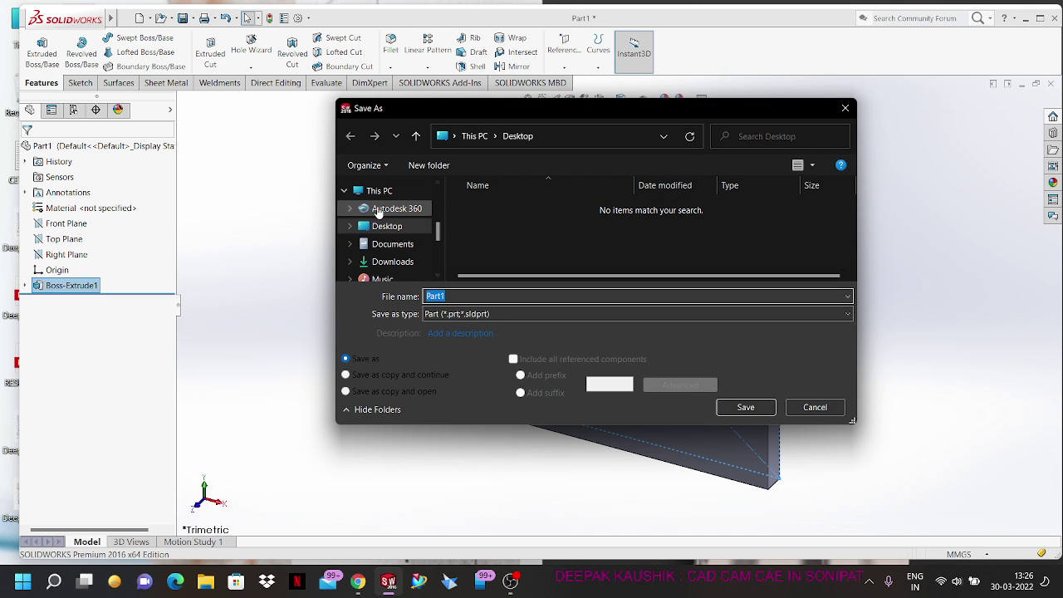
{"action": "left_click", "coordinate": [386, 228]}
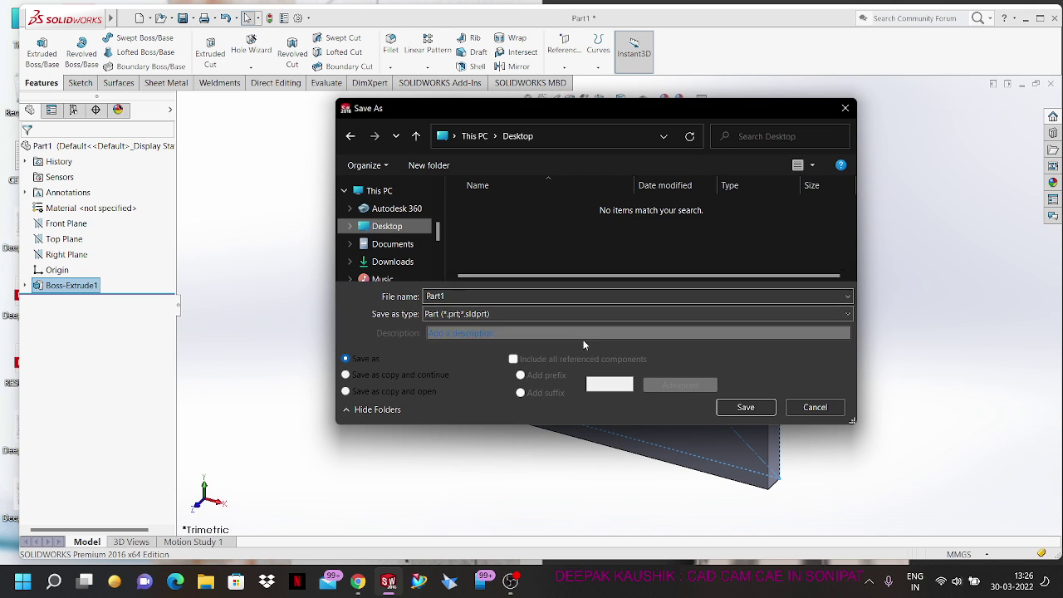
{"action": "left_click", "coordinate": [742, 406]}
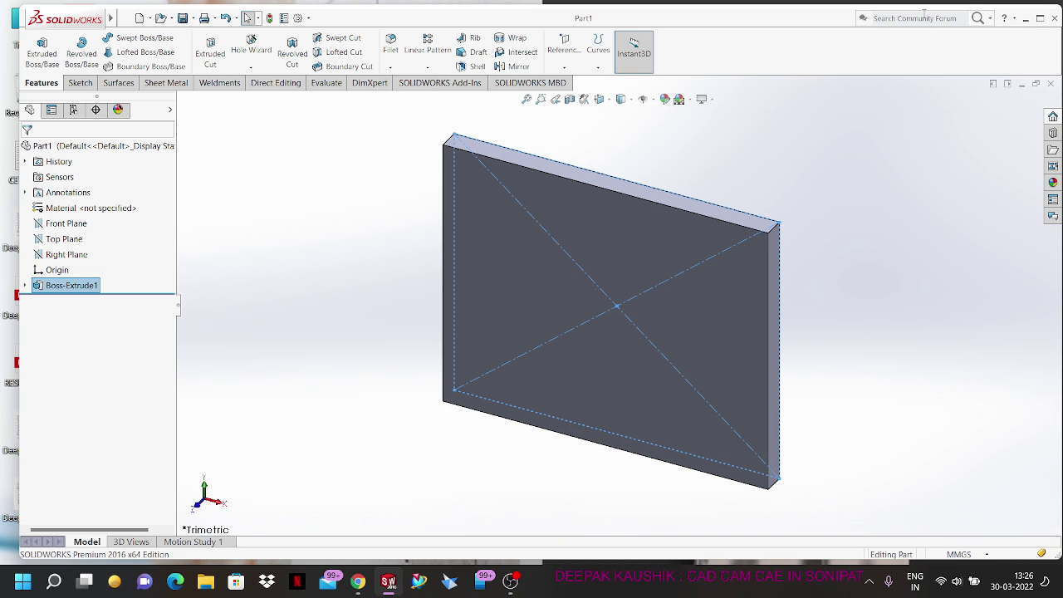
{"action": "left_click", "coordinate": [1024, 20]}
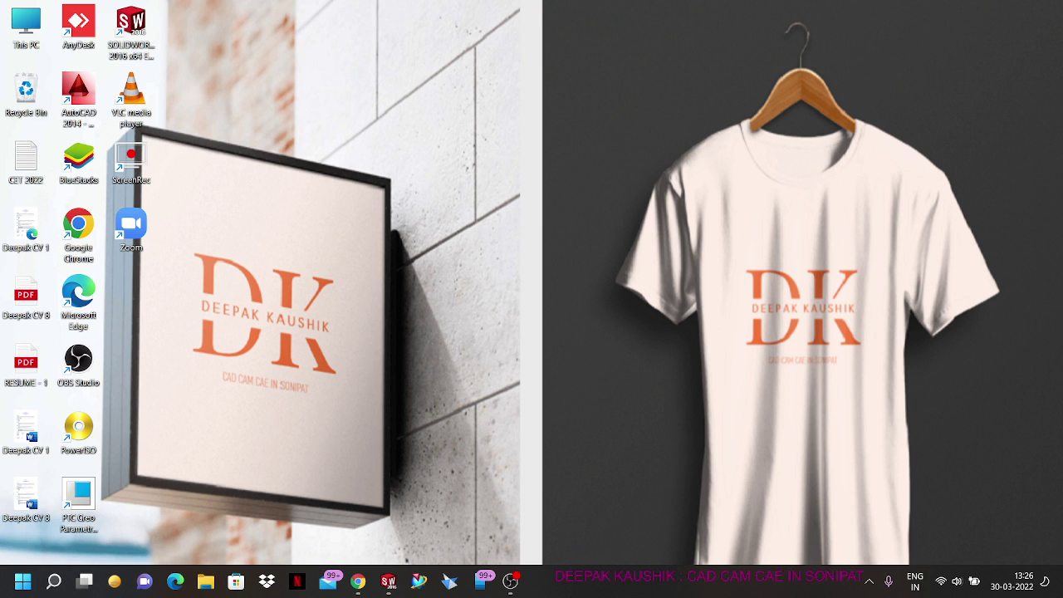
{"action": "left_click", "coordinate": [386, 582]}
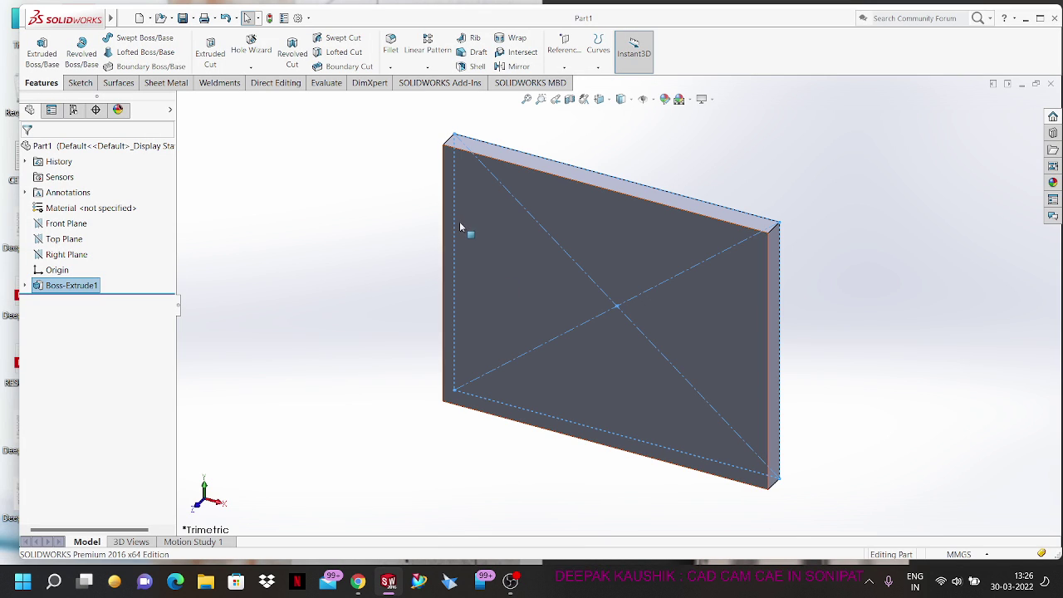
{"action": "left_click", "coordinate": [192, 18]}
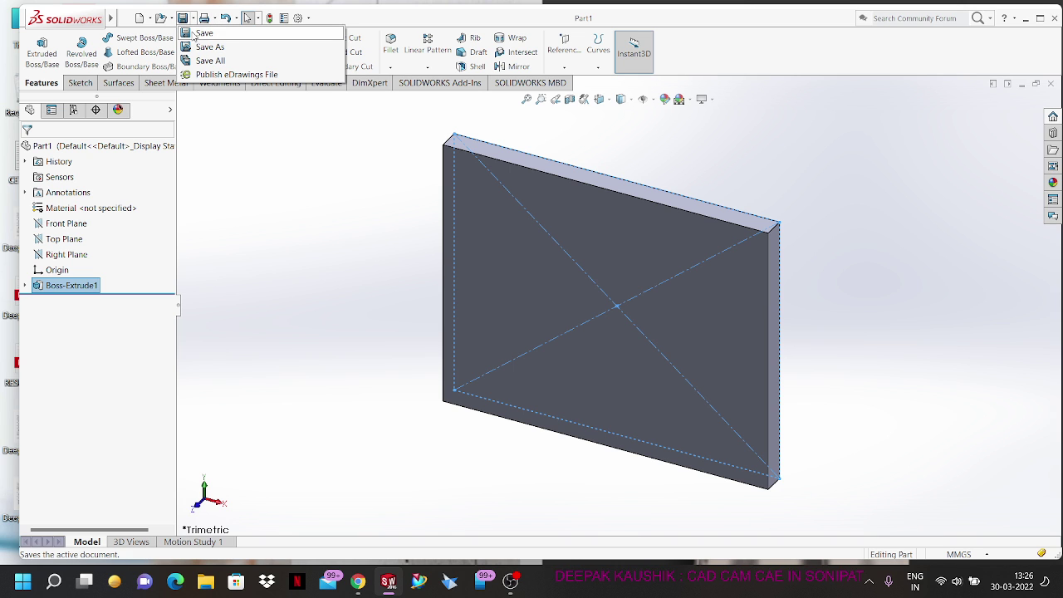
{"action": "left_click", "coordinate": [207, 47]}
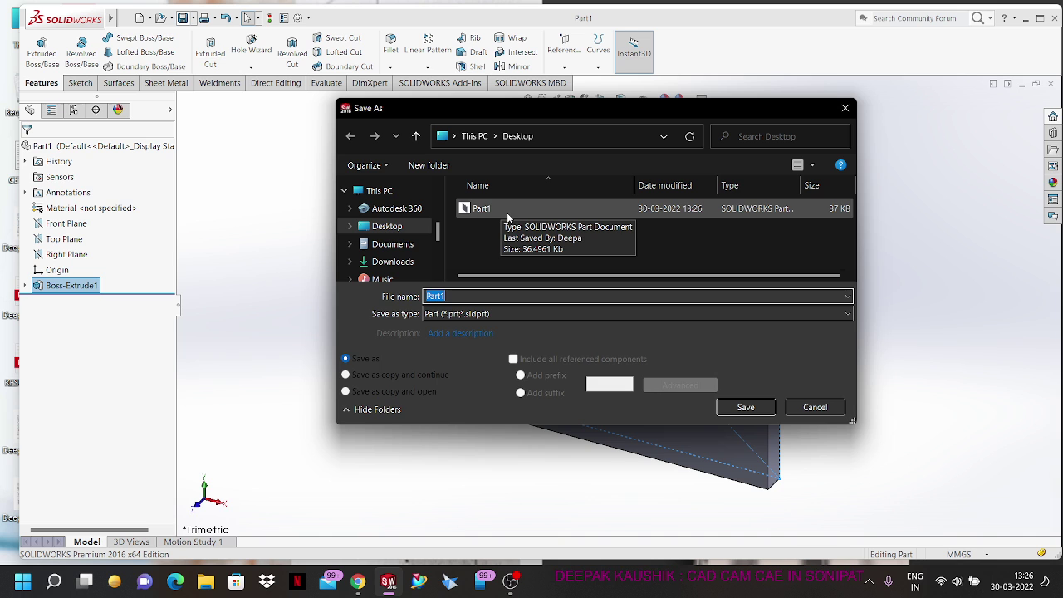
{"action": "left_click", "coordinate": [814, 407]}
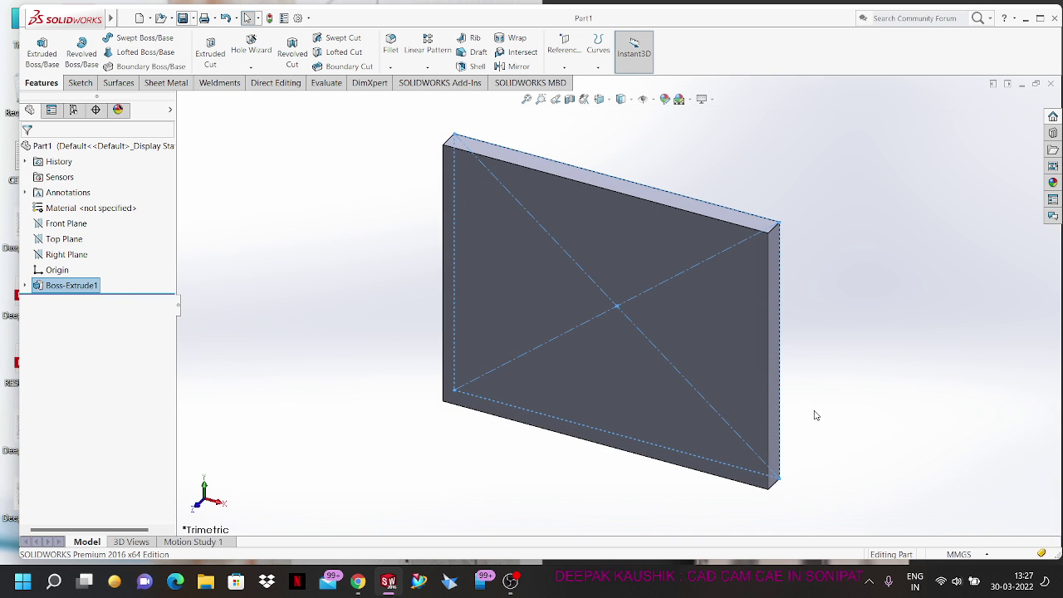
{"action": "left_click", "coordinate": [1026, 20]}
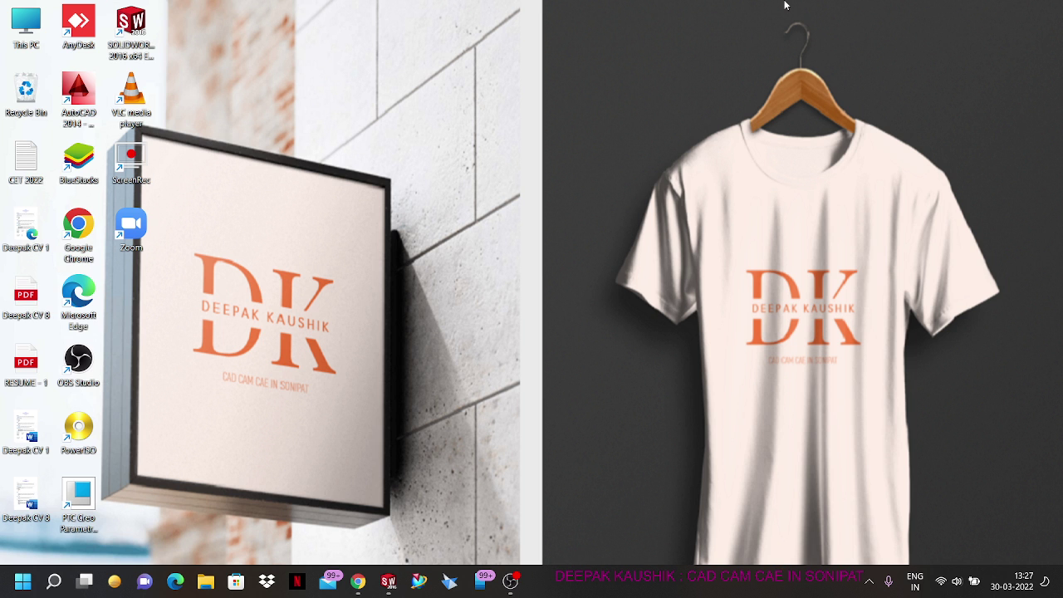
{"action": "left_click", "coordinate": [511, 581]}
{"action": "left_click", "coordinate": [388, 581]}
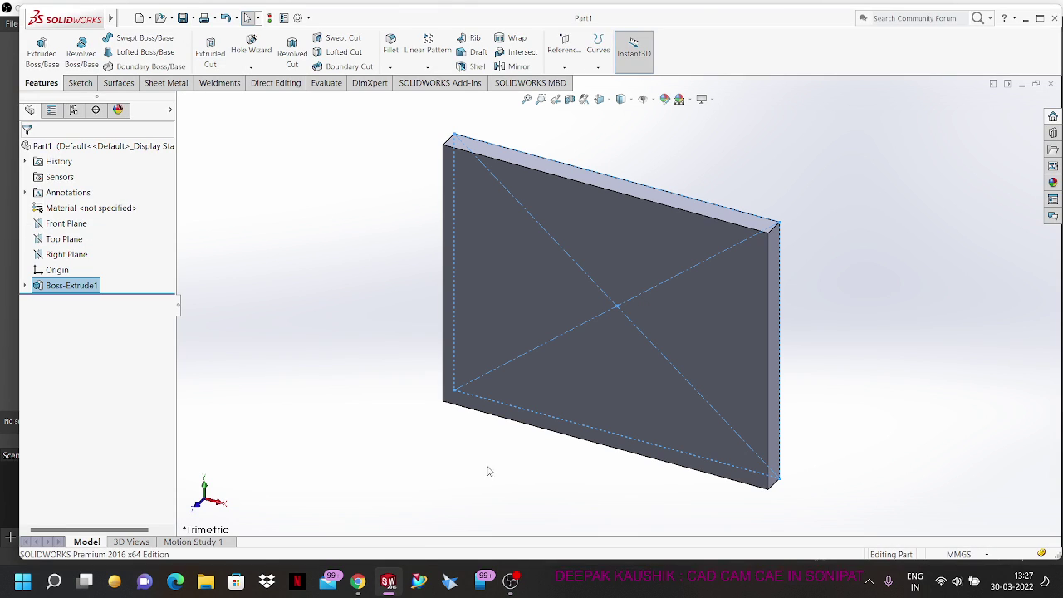
Step: Create a new assembly document and dismiss the initial component insertion
{"action": "left_click", "coordinate": [139, 18]}
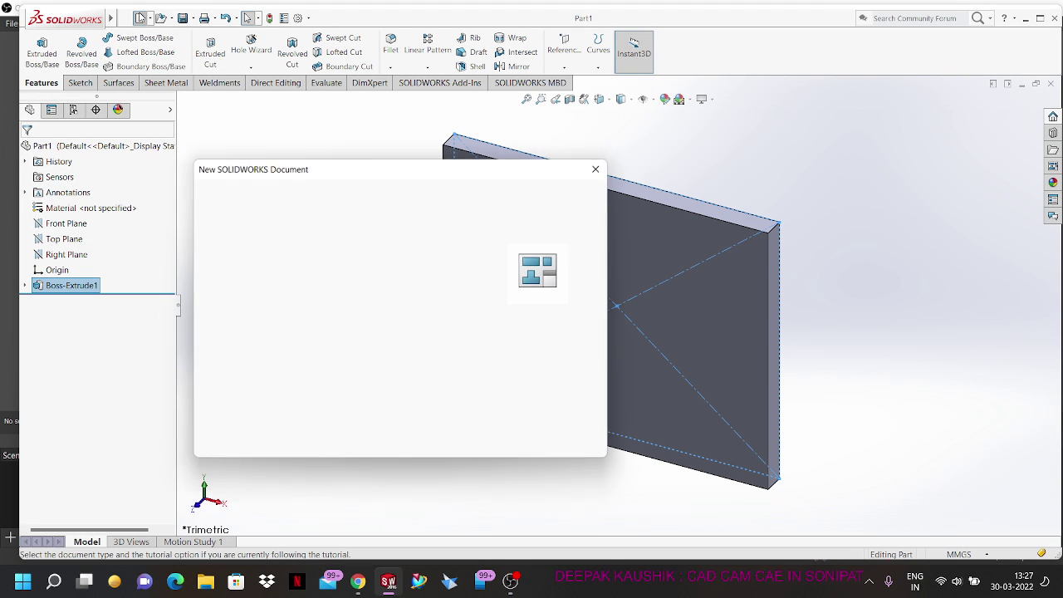
{"action": "left_click", "coordinate": [396, 279]}
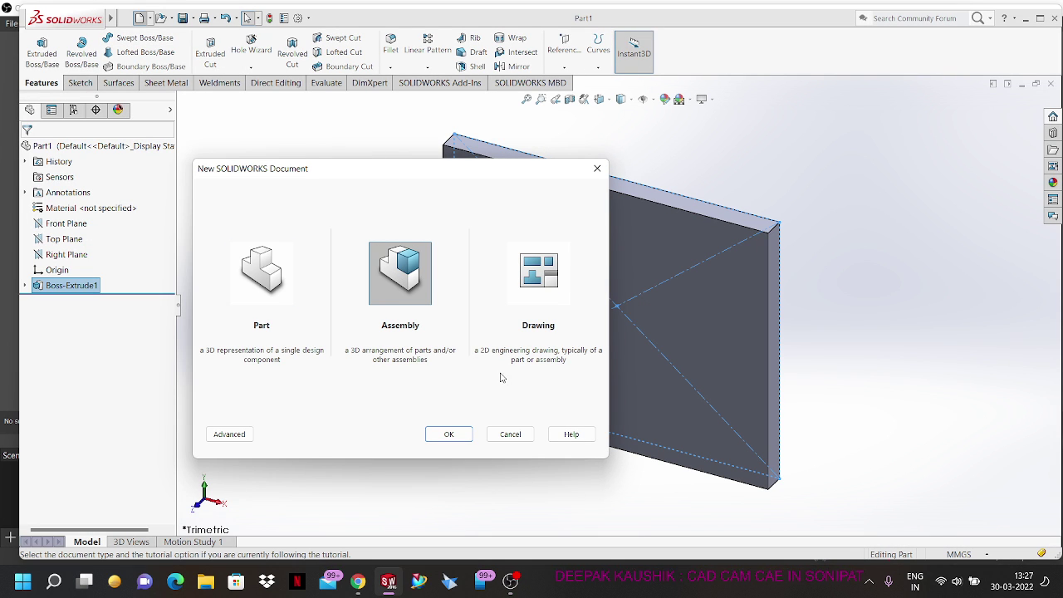
{"action": "left_click", "coordinate": [448, 433]}
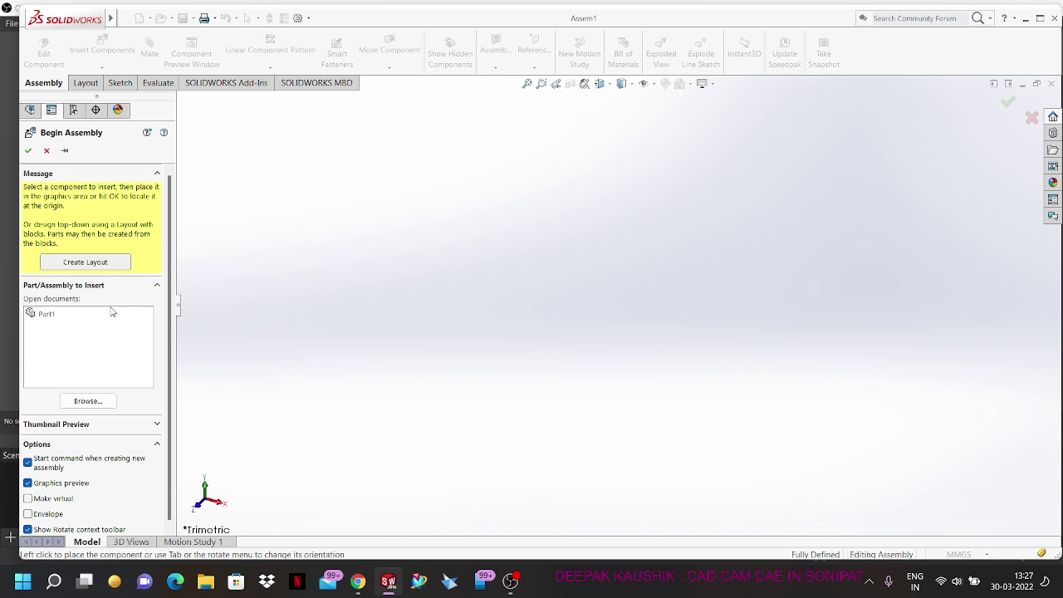
{"action": "left_click", "coordinate": [46, 150]}
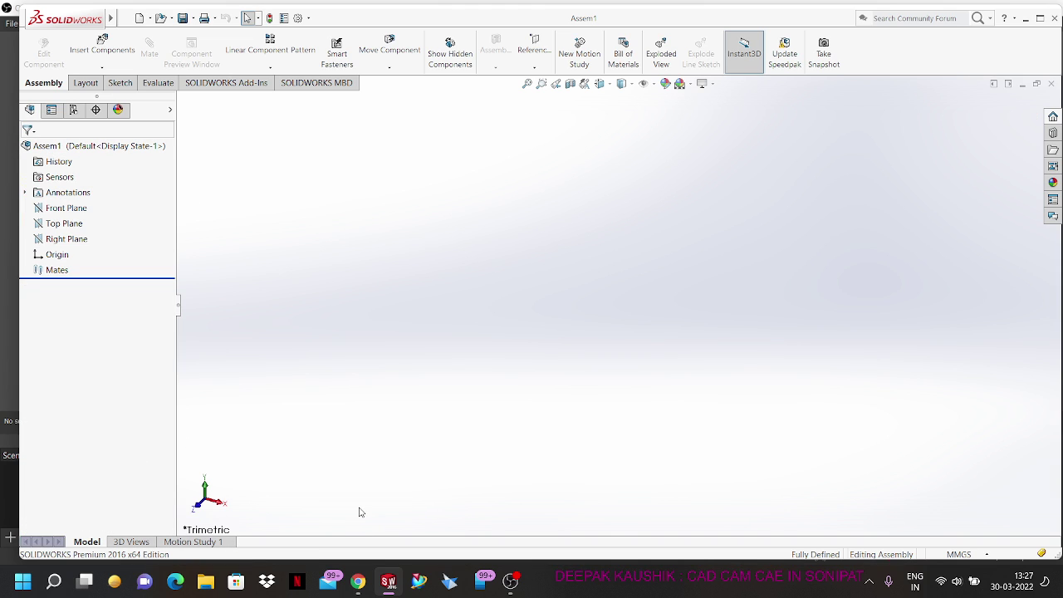
Step: Load Part1 from the Desktop as the component to insert into the assembly
{"action": "left_click", "coordinate": [109, 47]}
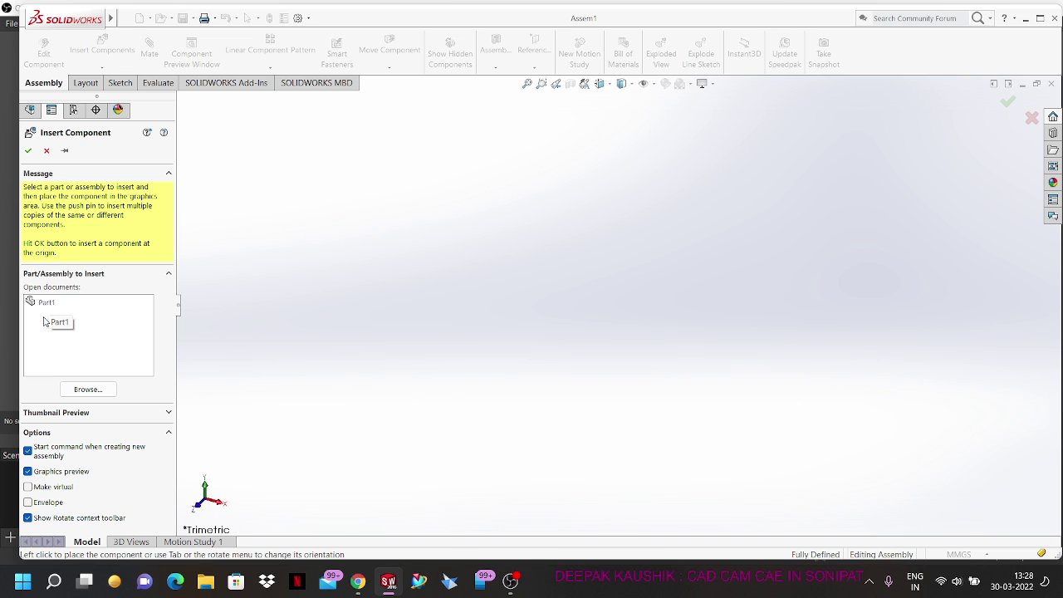
{"action": "left_click", "coordinate": [83, 390]}
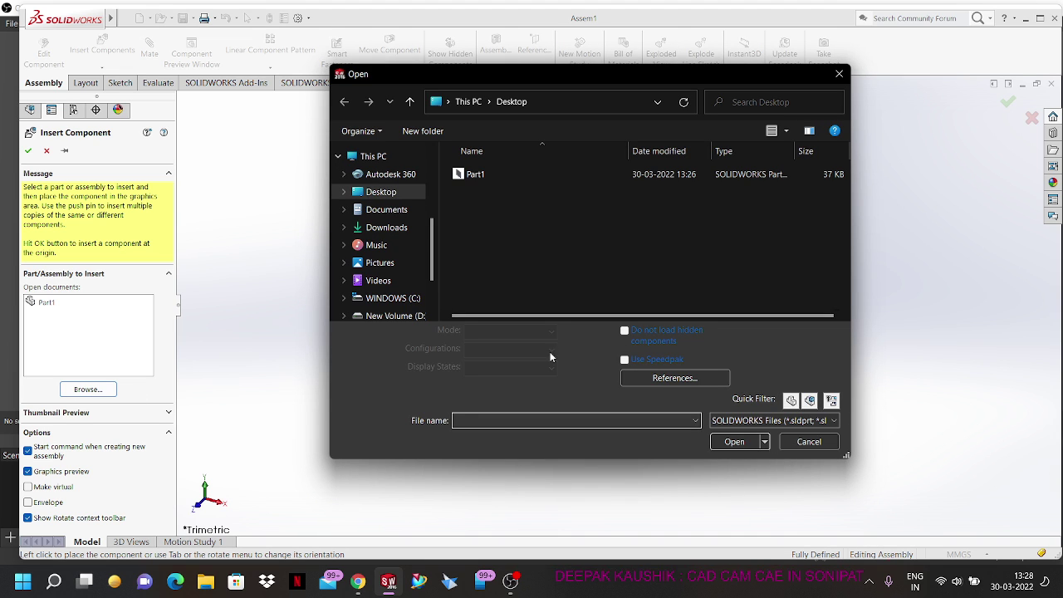
{"action": "left_click", "coordinate": [474, 175]}
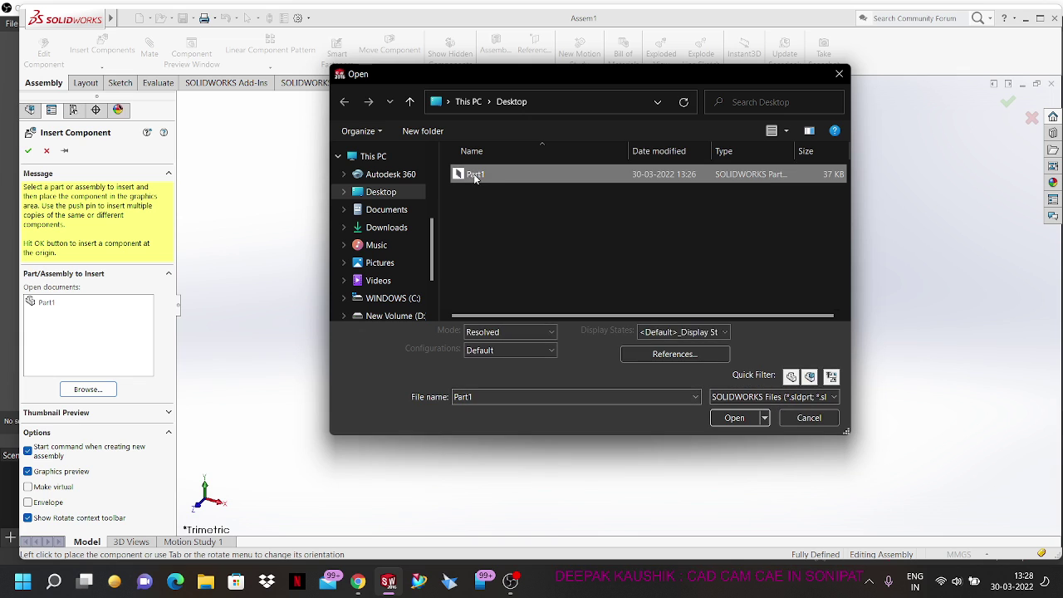
{"action": "left_click", "coordinate": [726, 419]}
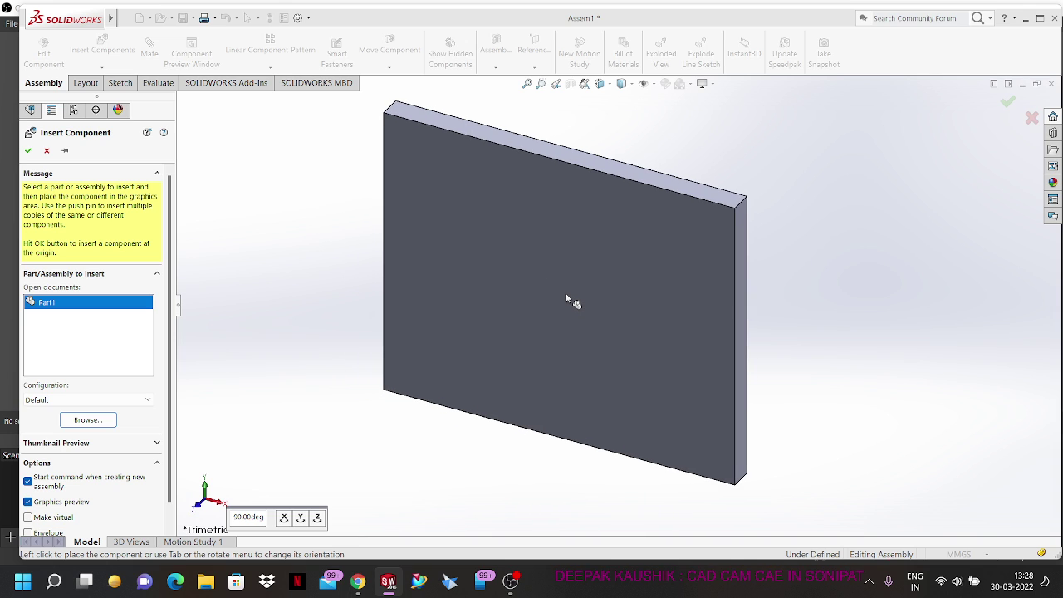
Step: Rotate the Part1 preview in 90° increments through a full turn about X and a half turn about Y
{"action": "scroll", "coordinate": [566, 299], "scroll_direction": "down", "scroll_amount": 1}
{"action": "scroll", "coordinate": [566, 298], "scroll_direction": "up", "scroll_amount": 3}
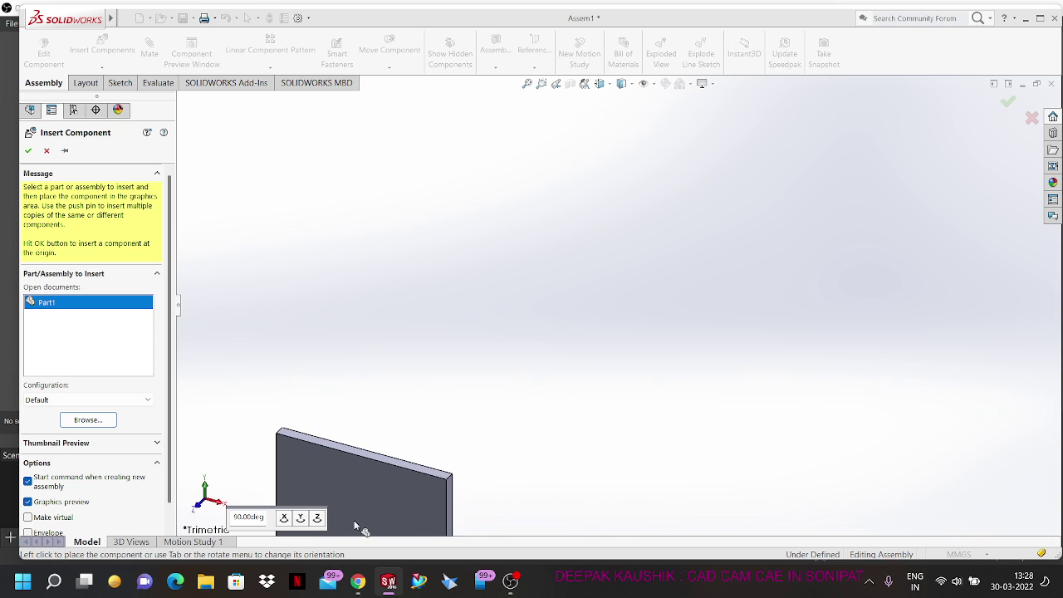
{"action": "left_click", "coordinate": [283, 517]}
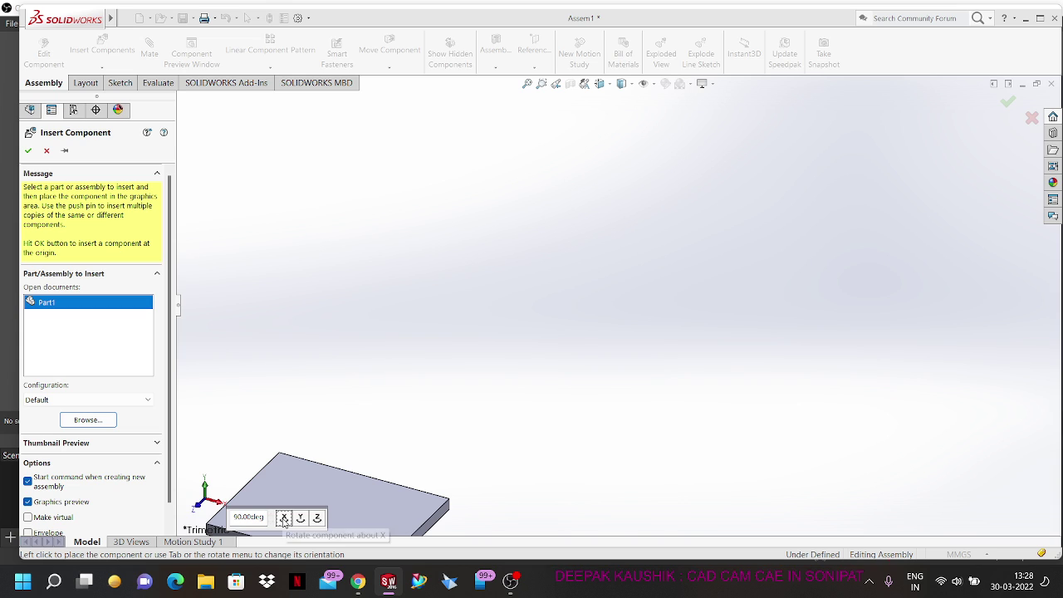
{"action": "left_click", "coordinate": [284, 517]}
{"action": "left_click", "coordinate": [283, 517]}
{"action": "left_click", "coordinate": [283, 517]}
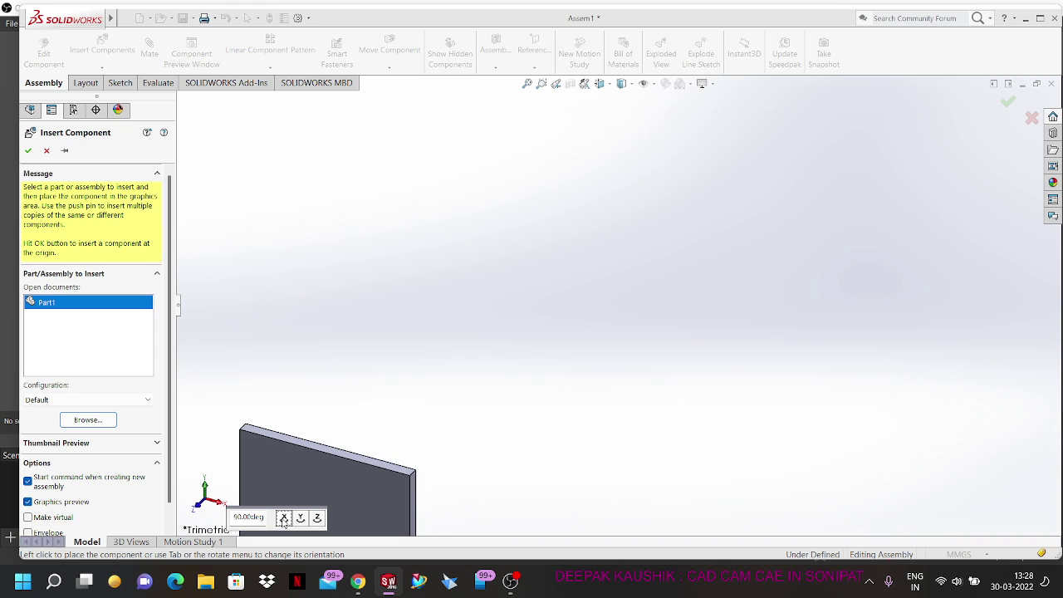
{"action": "left_click", "coordinate": [300, 517]}
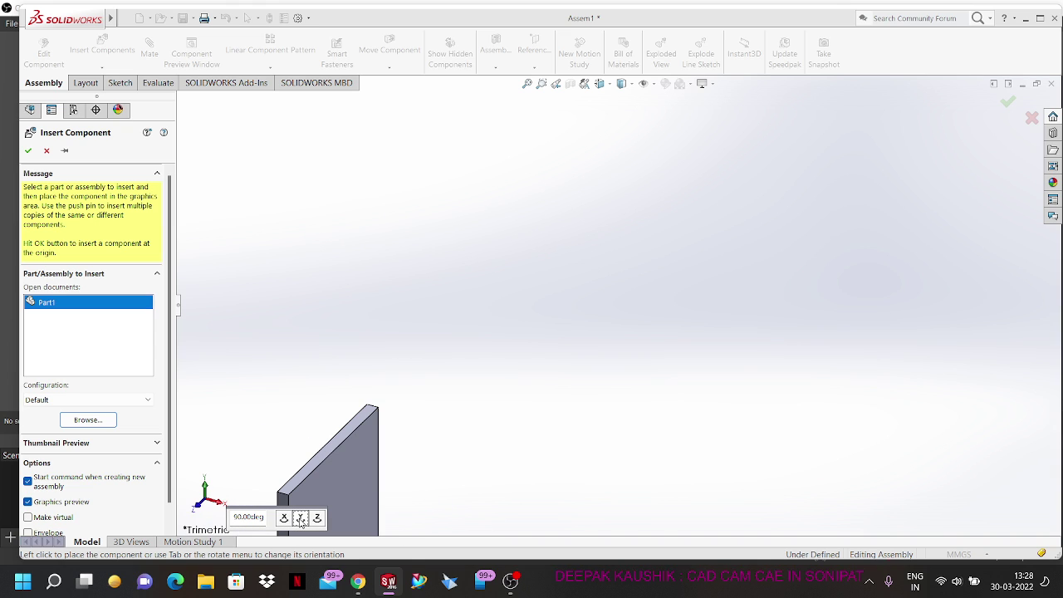
{"action": "left_click", "coordinate": [300, 517]}
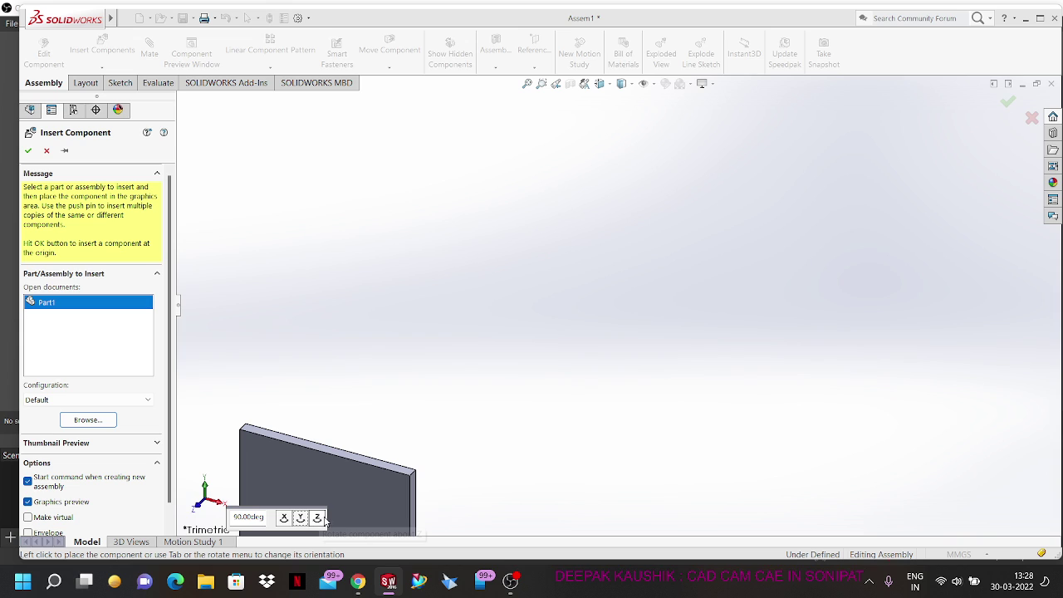
Step: Rotate the Part1 preview about Z in 90° increments until the plate stands upright, and place it in the assembly
{"action": "left_click", "coordinate": [316, 517]}
{"action": "left_click", "coordinate": [315, 518]}
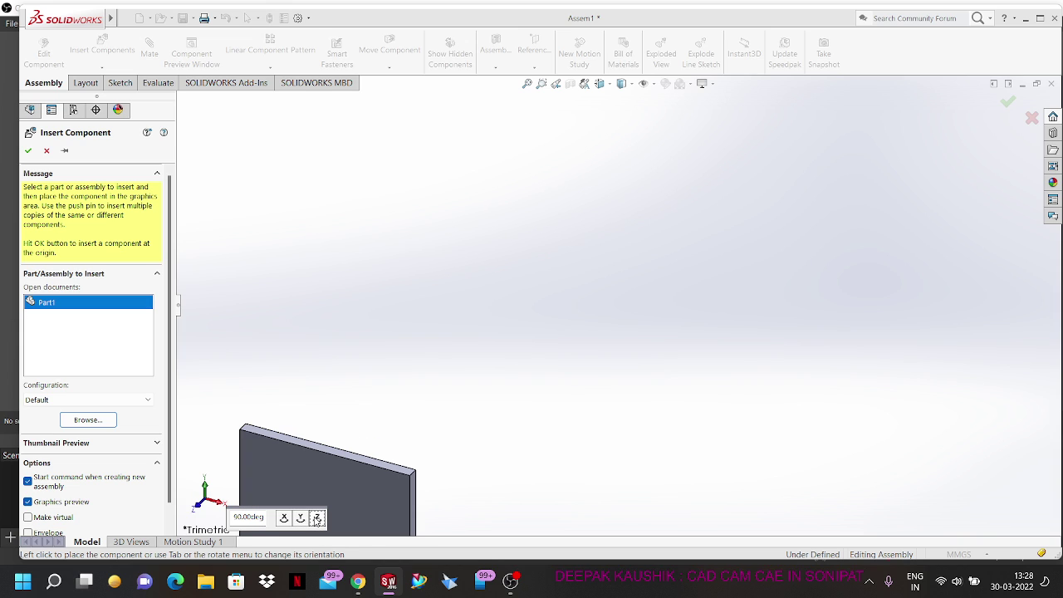
{"action": "left_click", "coordinate": [316, 518]}
{"action": "left_click", "coordinate": [316, 519]}
{"action": "left_click", "coordinate": [315, 518]}
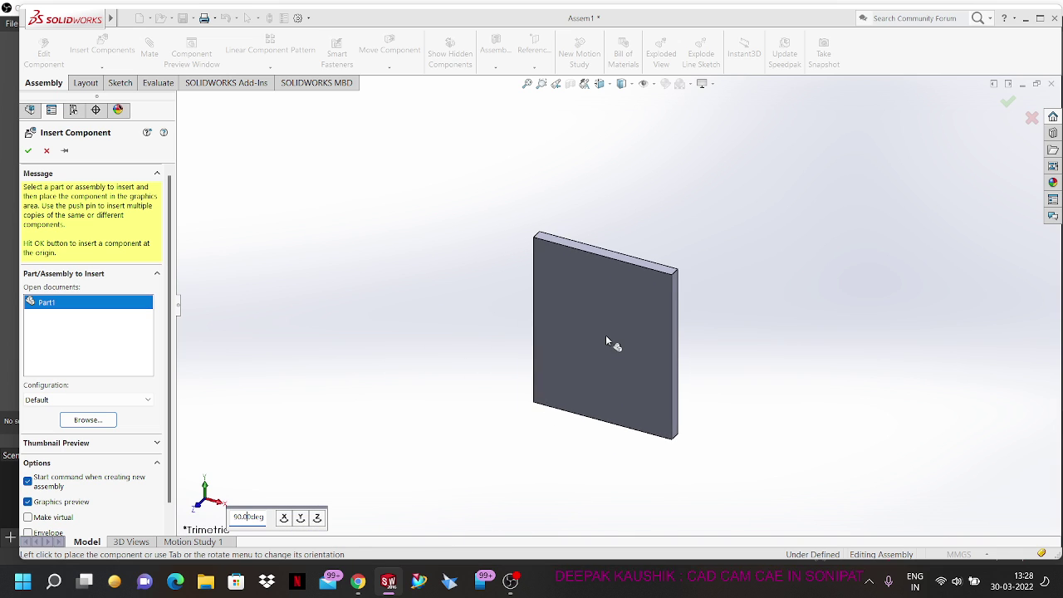
{"action": "left_click", "coordinate": [614, 337]}
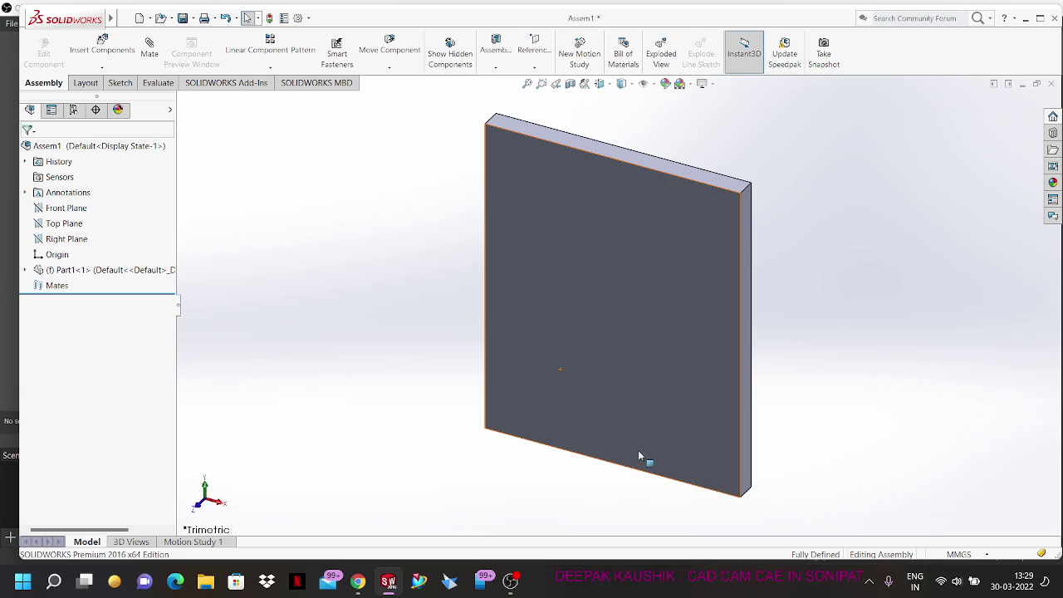
Step: Copy the placed plate within the assembly and drop the second instance beside the original, on its +X side
{"action": "scroll", "coordinate": [636, 449], "scroll_direction": "up", "scroll_amount": 5}
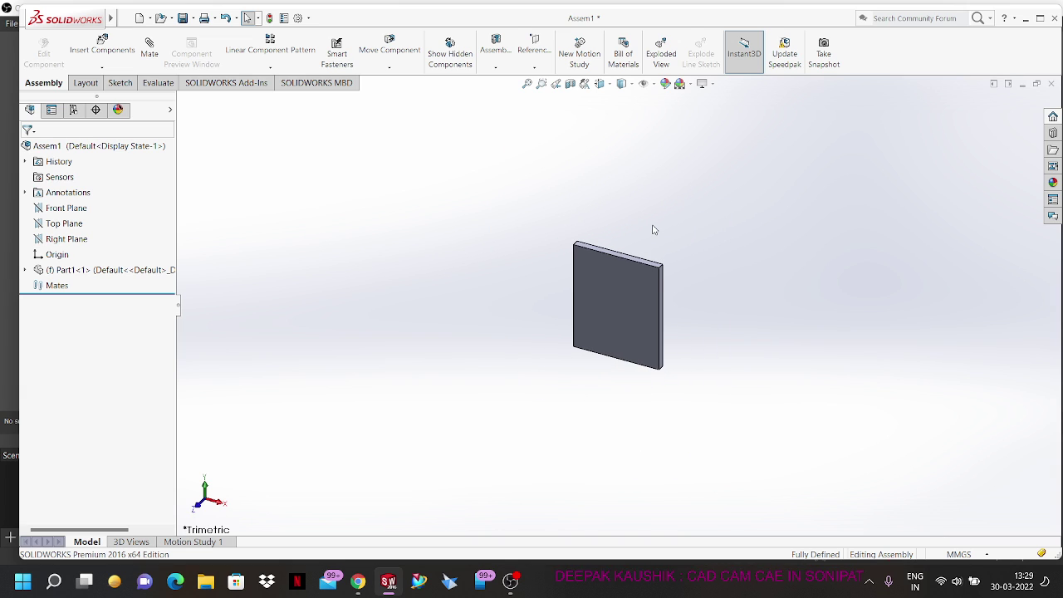
{"action": "scroll", "coordinate": [647, 233], "scroll_direction": "down", "scroll_amount": 2}
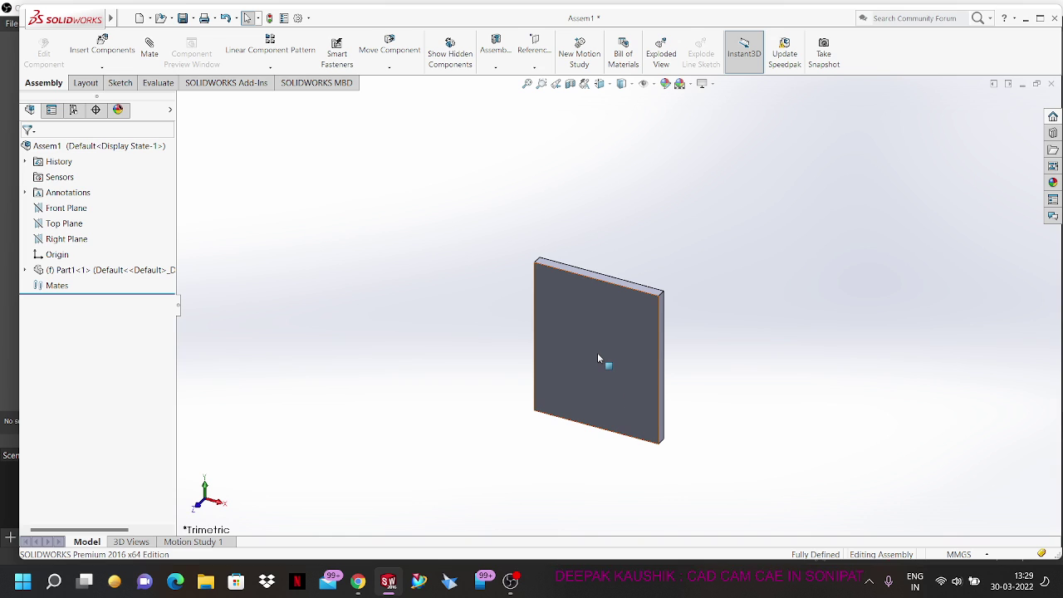
{"action": "left_click_drag", "start_coordinate": [601, 349], "coordinate": [457, 367], "text": "ctrl"}
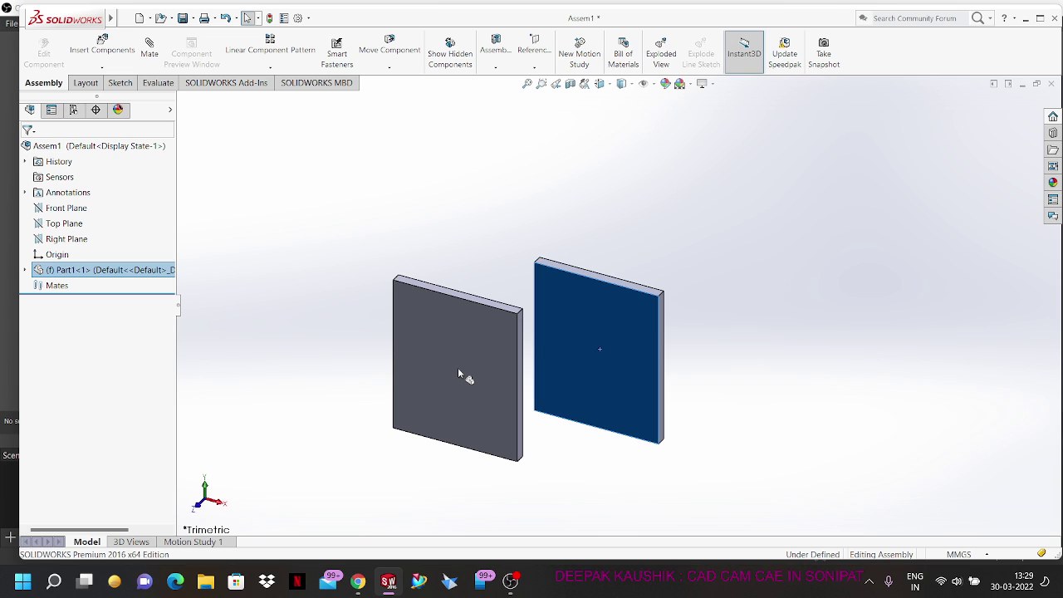
{"action": "key", "text": "Escape"}
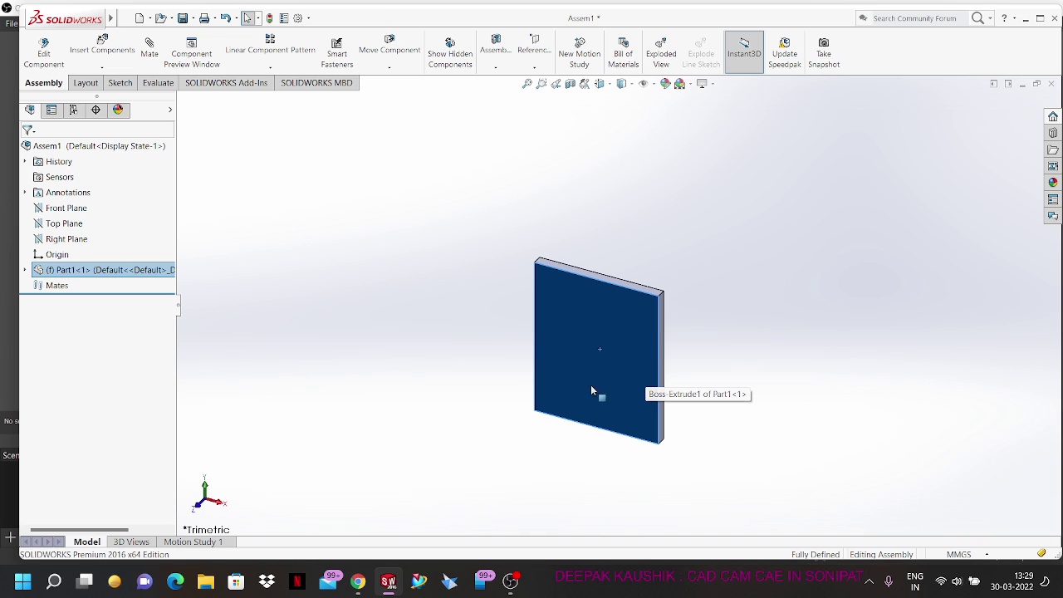
{"action": "left_click_drag", "start_coordinate": [594, 346], "coordinate": [897, 321], "text": "ctrl"}
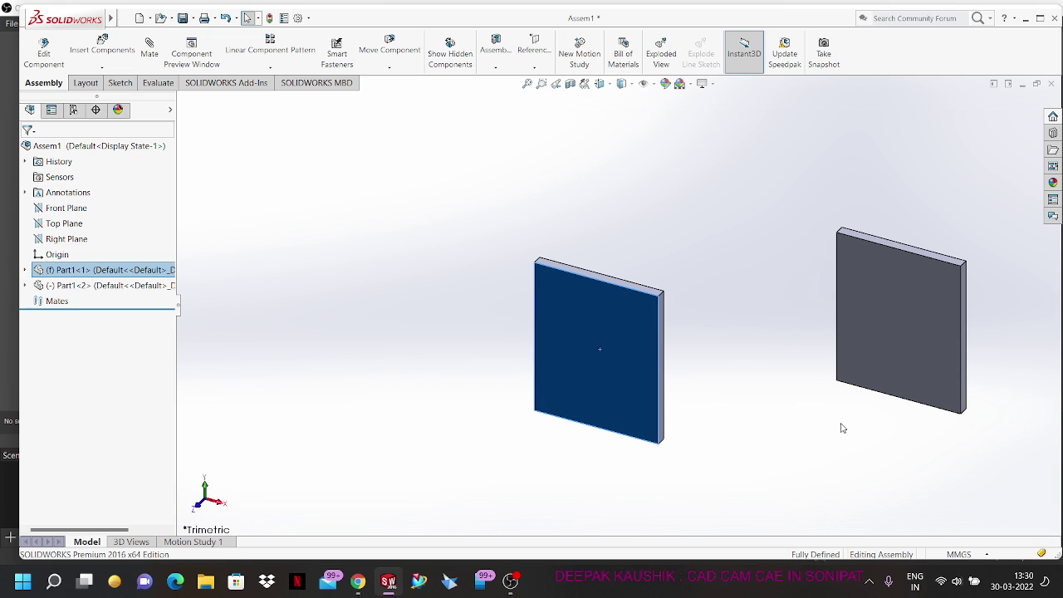
{"action": "left_click", "coordinate": [790, 466]}
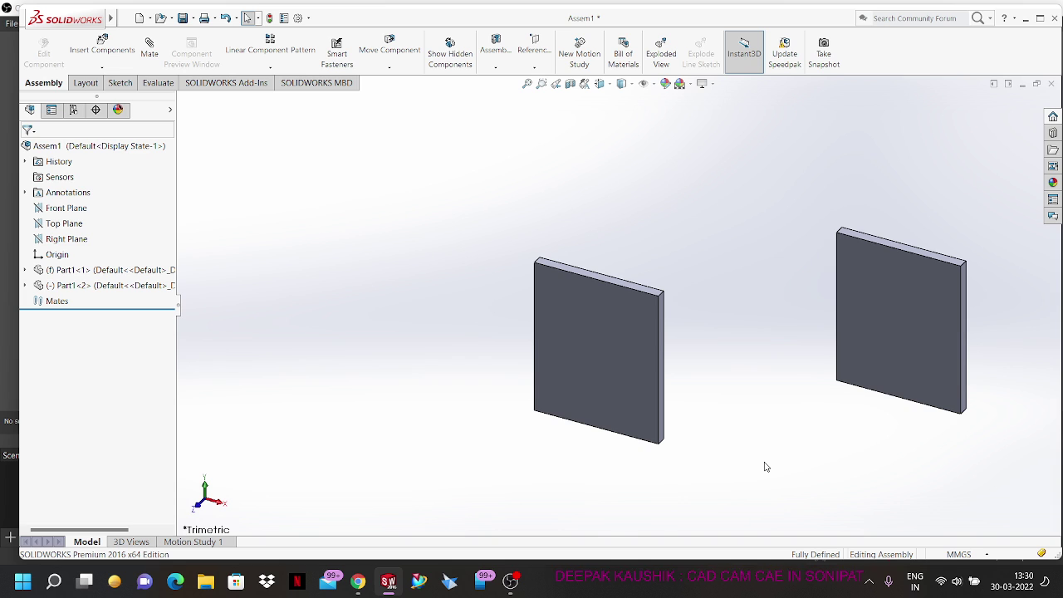
Step: Move the second plate freely to a slightly higher position, farther from the first plate
{"action": "middle_click_drag", "start_coordinate": [749, 327], "coordinate": [698, 319]}
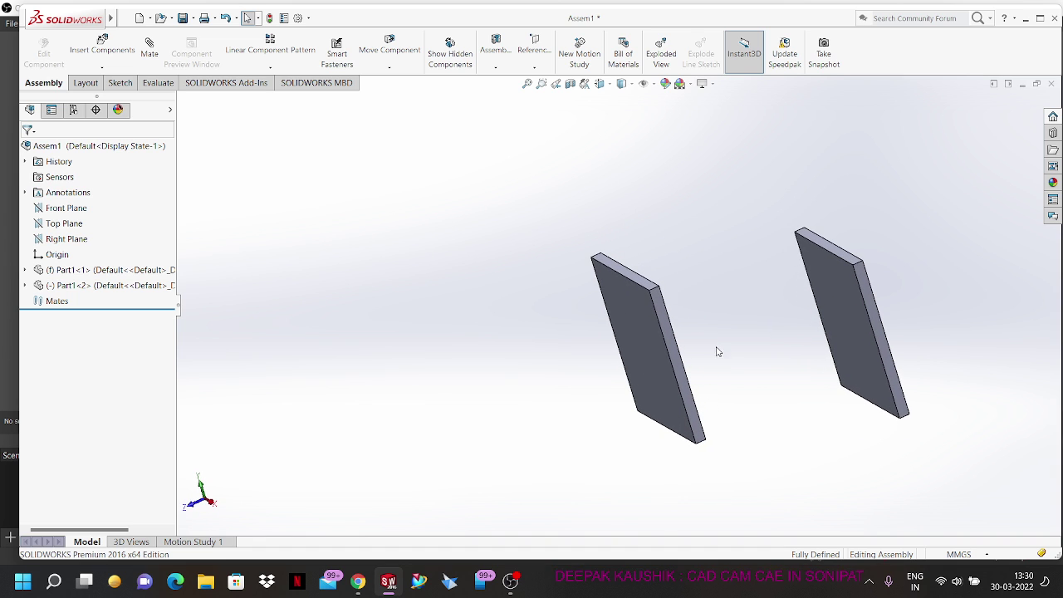
{"action": "scroll", "coordinate": [669, 296], "scroll_direction": "down", "scroll_amount": 3}
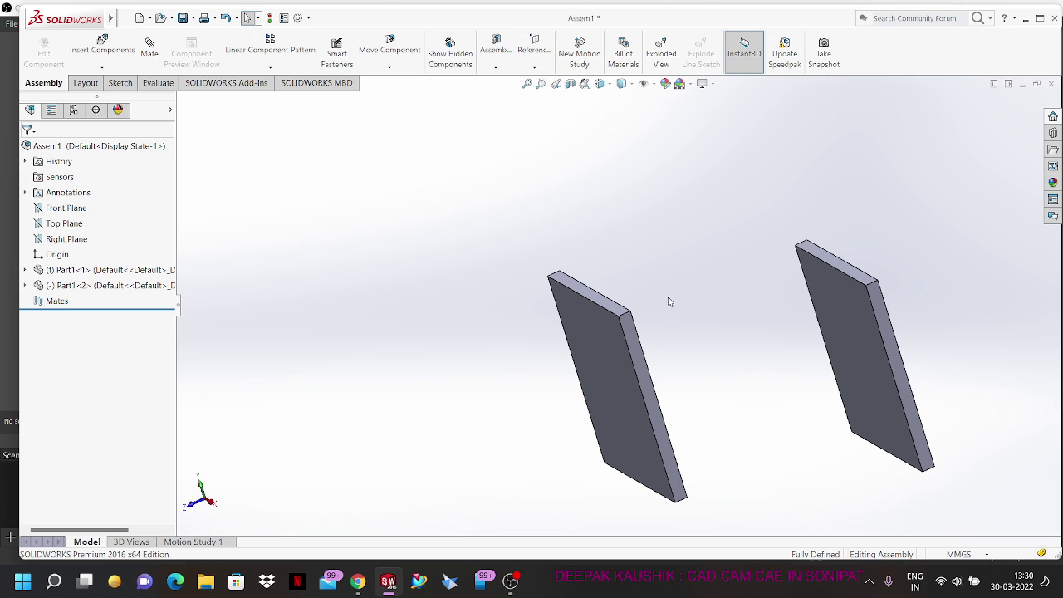
{"action": "left_click", "coordinate": [629, 350]}
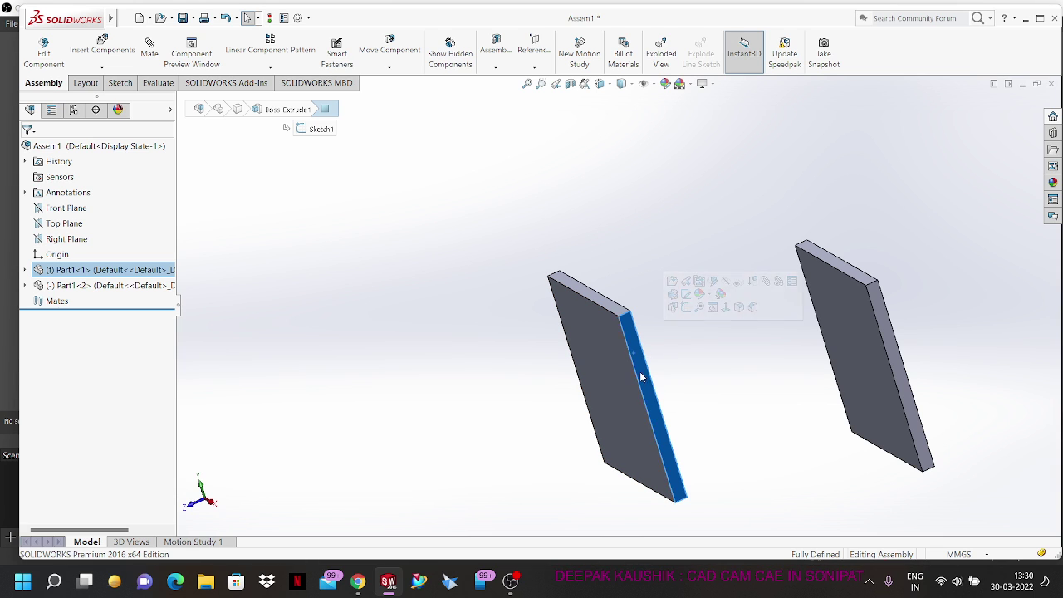
{"action": "key", "text": "Escape"}
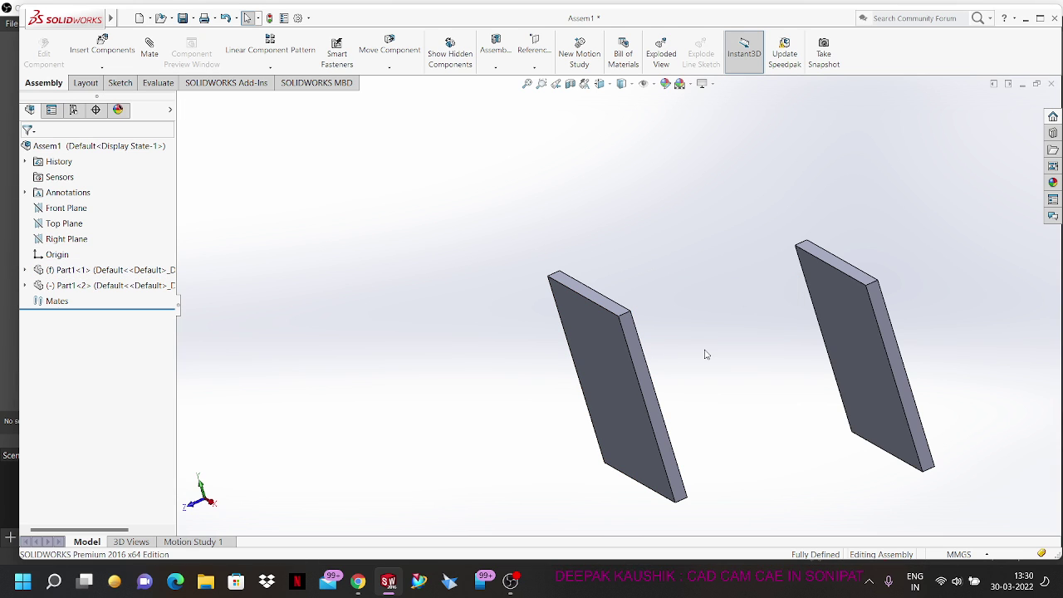
{"action": "scroll", "coordinate": [720, 347], "scroll_direction": "up", "scroll_amount": 3}
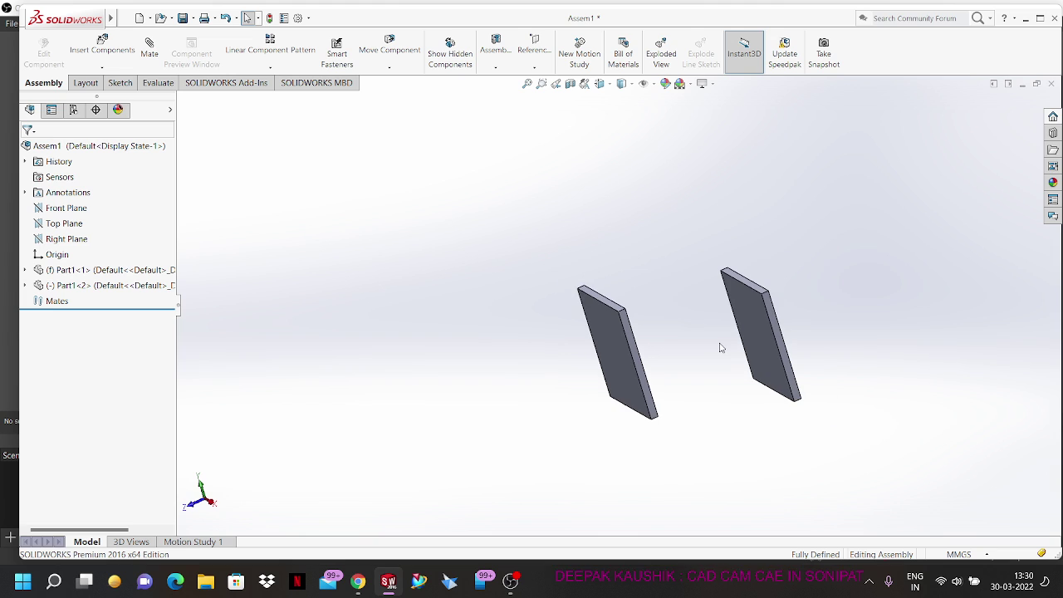
{"action": "left_click", "coordinate": [772, 309]}
{"action": "left_click_drag", "start_coordinate": [775, 308], "coordinate": [763, 283]}
{"action": "key", "text": "Escape"}
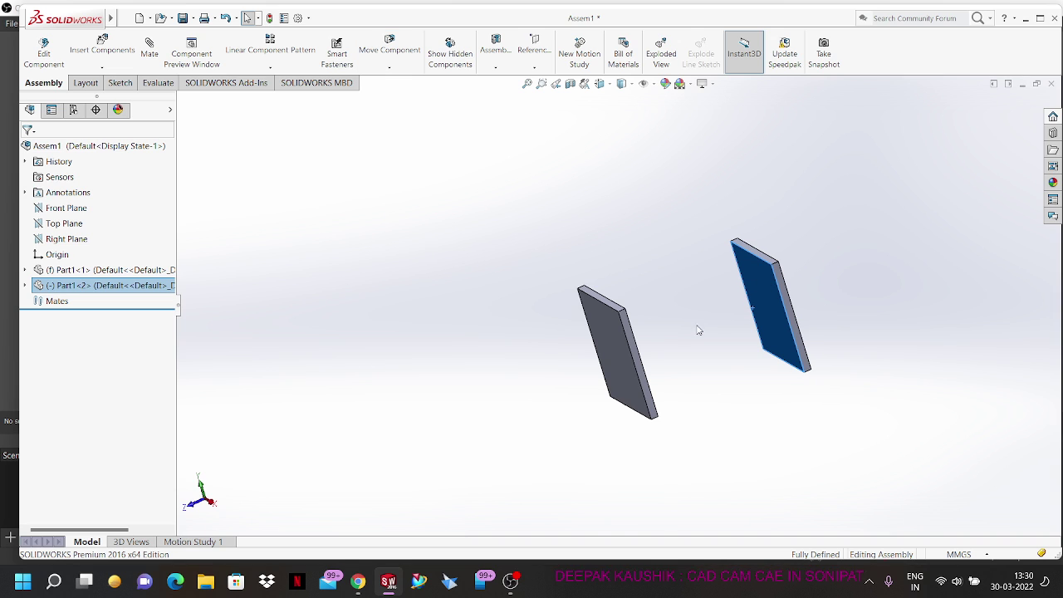
Step: Try to move the fixed first plate, and select each Part1 instance in the component tree in turn
{"action": "left_click_drag", "start_coordinate": [608, 331], "coordinate": [629, 342]}
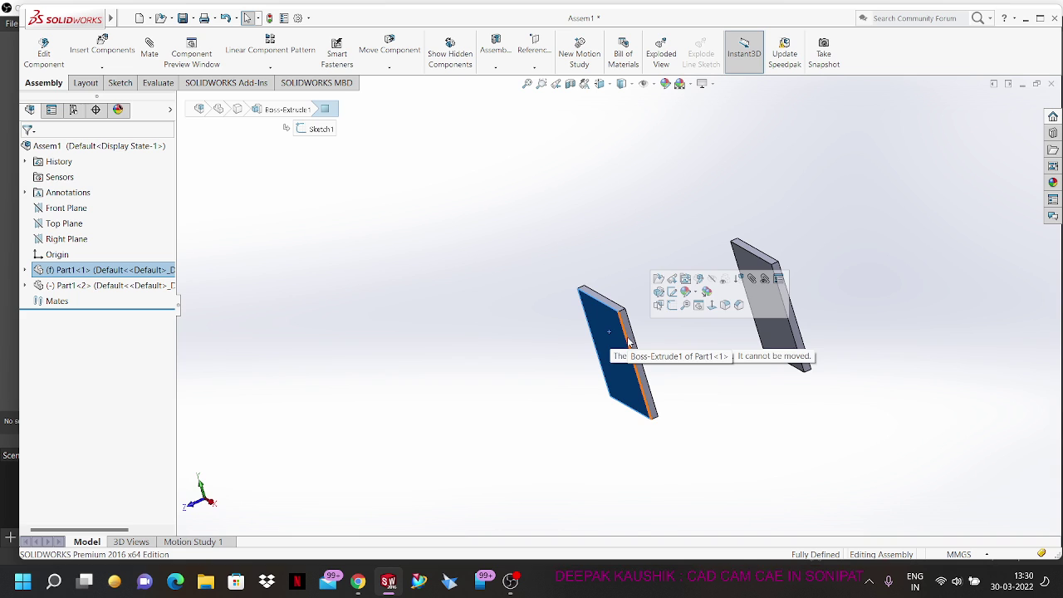
{"action": "left_click", "coordinate": [565, 429]}
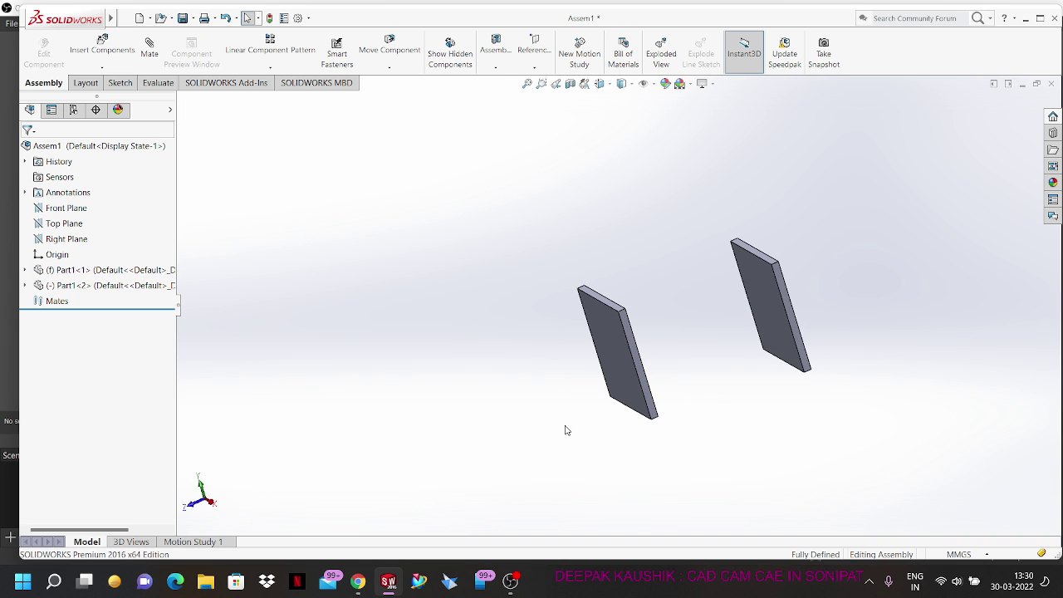
{"action": "left_click", "coordinate": [103, 271]}
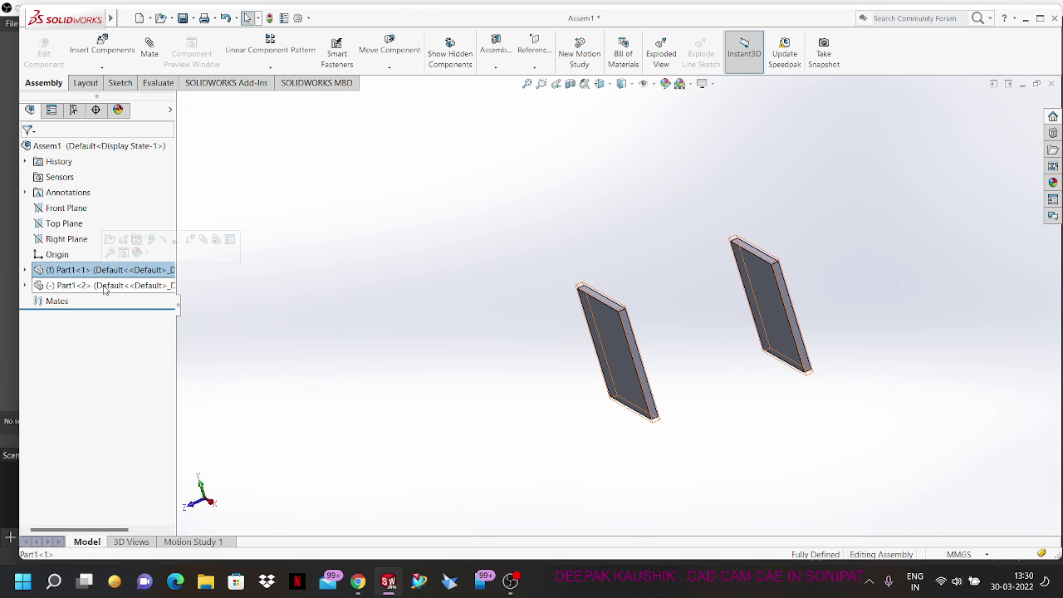
{"action": "left_click", "coordinate": [105, 287]}
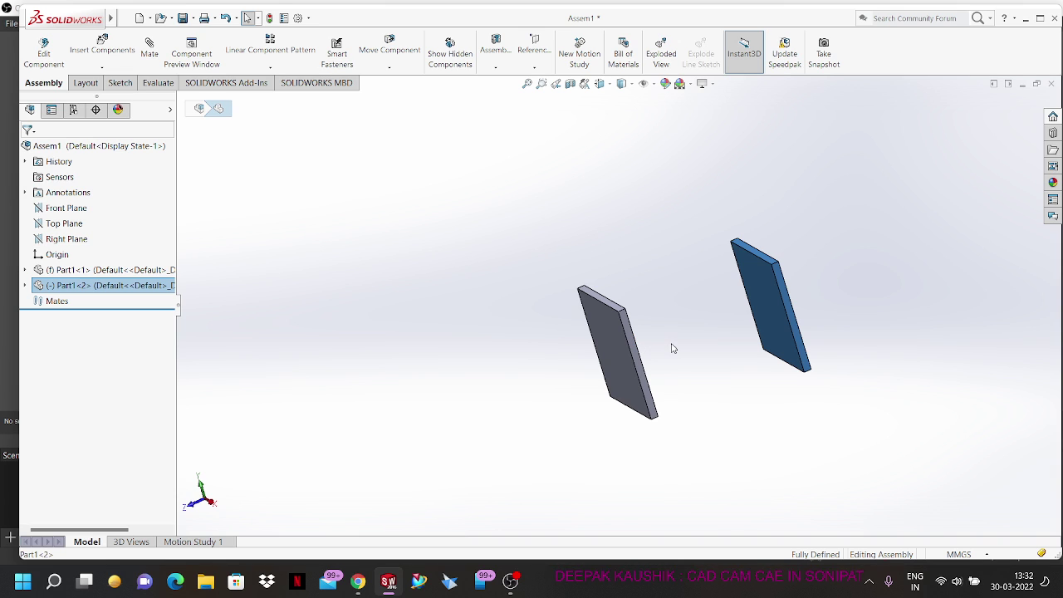
{"action": "left_click", "coordinate": [675, 354]}
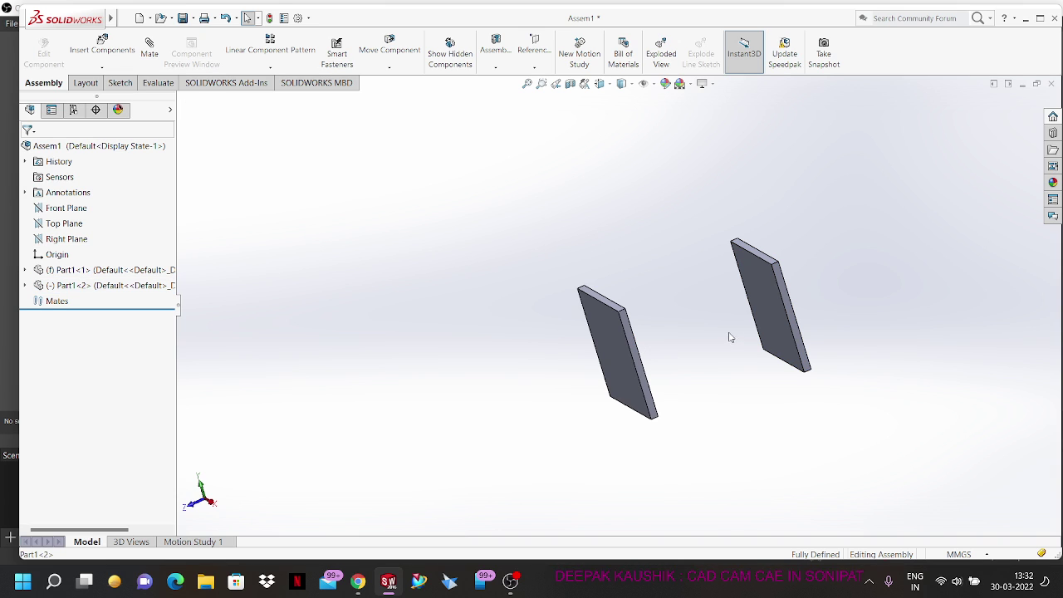
Step: Move the second plate farther away from the first plate to widen the gap between them
{"action": "middle_click_drag", "start_coordinate": [728, 335], "coordinate": [686, 349]}
{"action": "scroll", "coordinate": [664, 293], "scroll_direction": "down", "scroll_amount": 3}
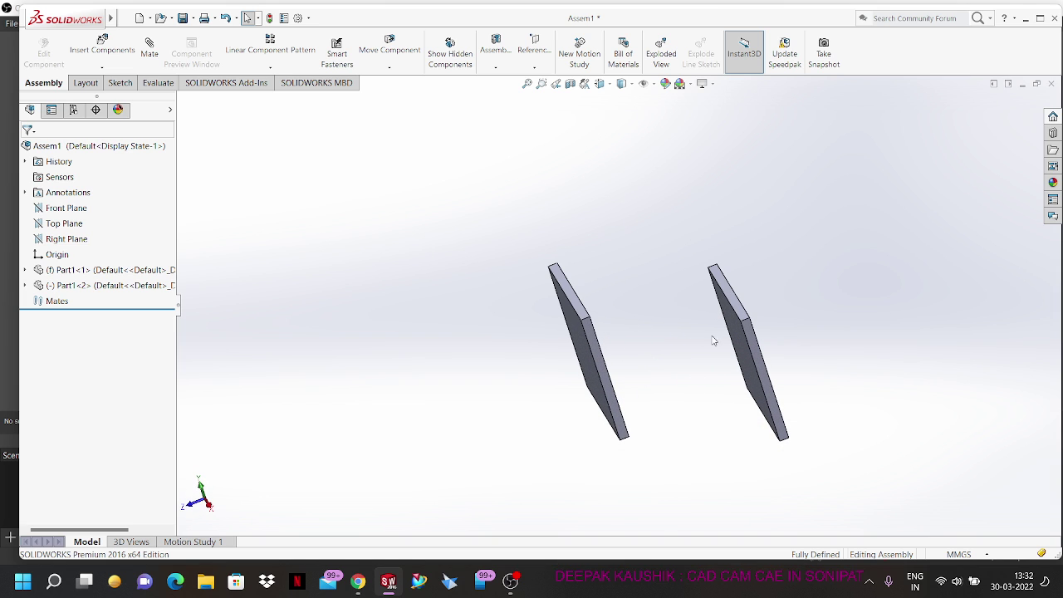
{"action": "left_click_drag", "start_coordinate": [753, 336], "coordinate": [876, 328]}
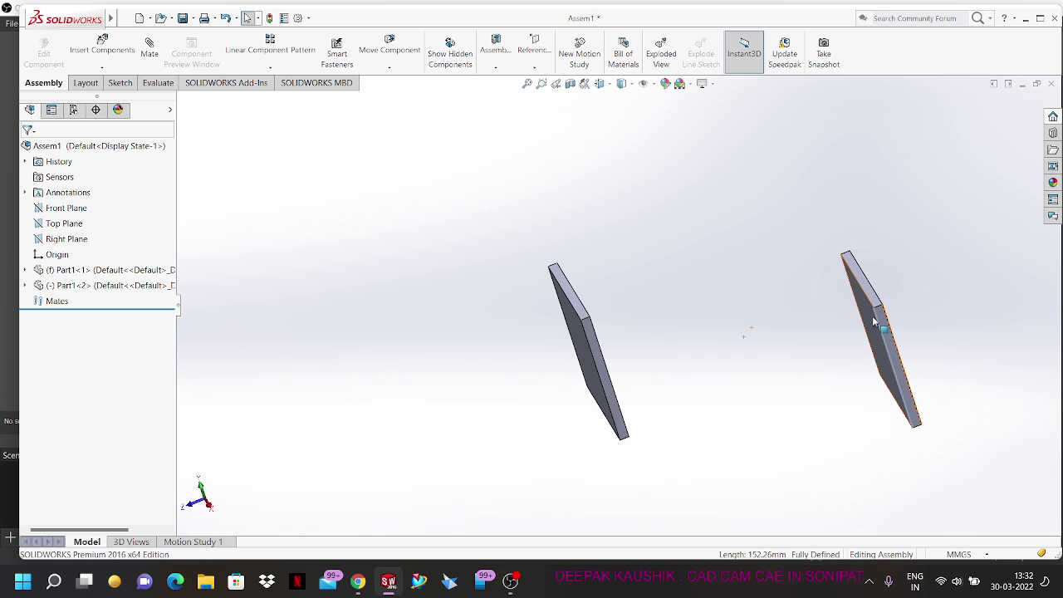
{"action": "mouse_move", "coordinate": [869, 323]}
{"action": "middle_mouse_down"}
{"action": "mouse_move", "coordinate": [876, 309]}
{"action": "mouse_move", "coordinate": [847, 322]}
{"action": "mouse_move", "coordinate": [872, 325]}
{"action": "mouse_move", "coordinate": [858, 322]}
{"action": "middle_mouse_up"}
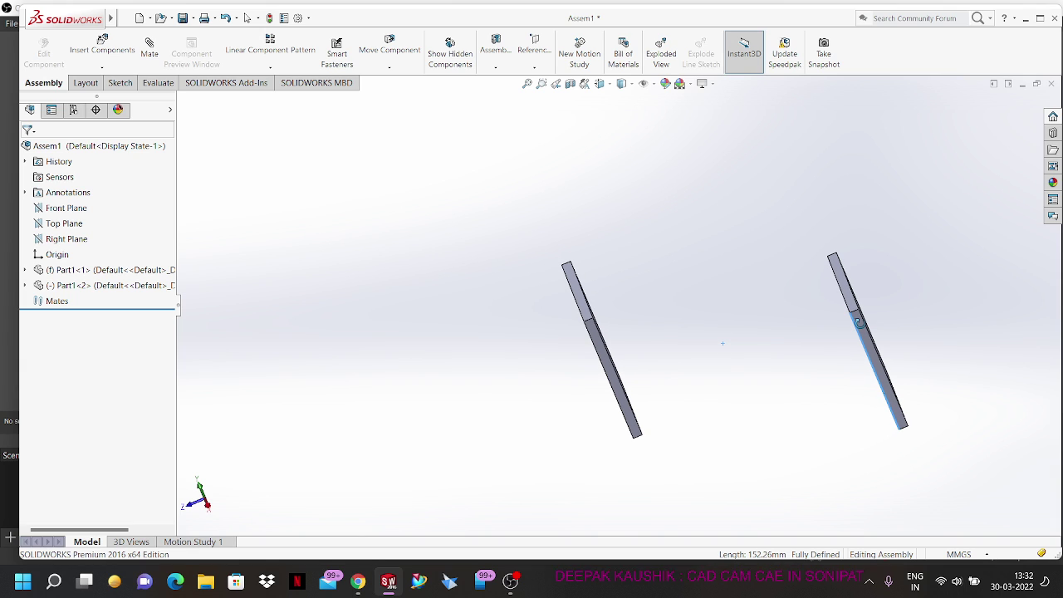
{"action": "key", "text": "Escape"}
Step: Rotate the second plate freely so it is angled to the first, shifting its position slightly between the two rotations
{"action": "left_click", "coordinate": [868, 326]}
{"action": "right_click", "coordinate": [865, 328]}
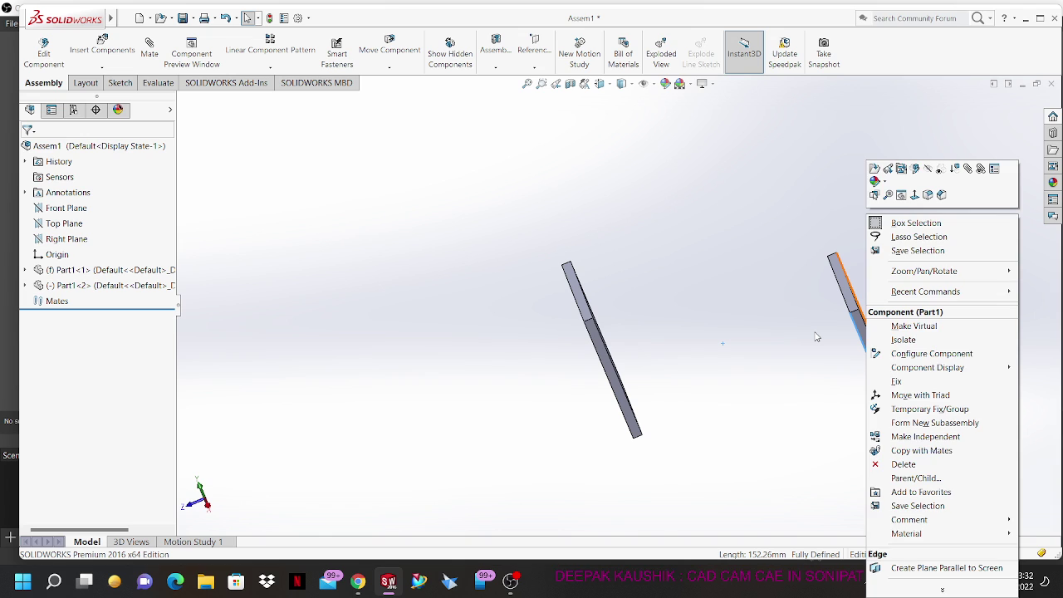
{"action": "key", "text": "Escape"}
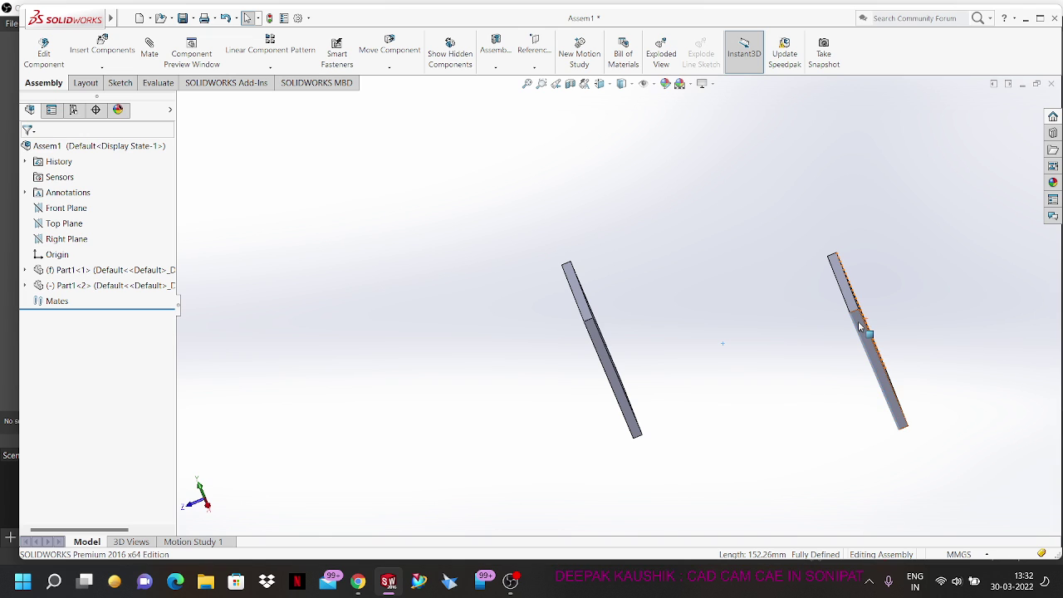
{"action": "right_click_drag", "start_coordinate": [856, 326], "coordinate": [893, 314]}
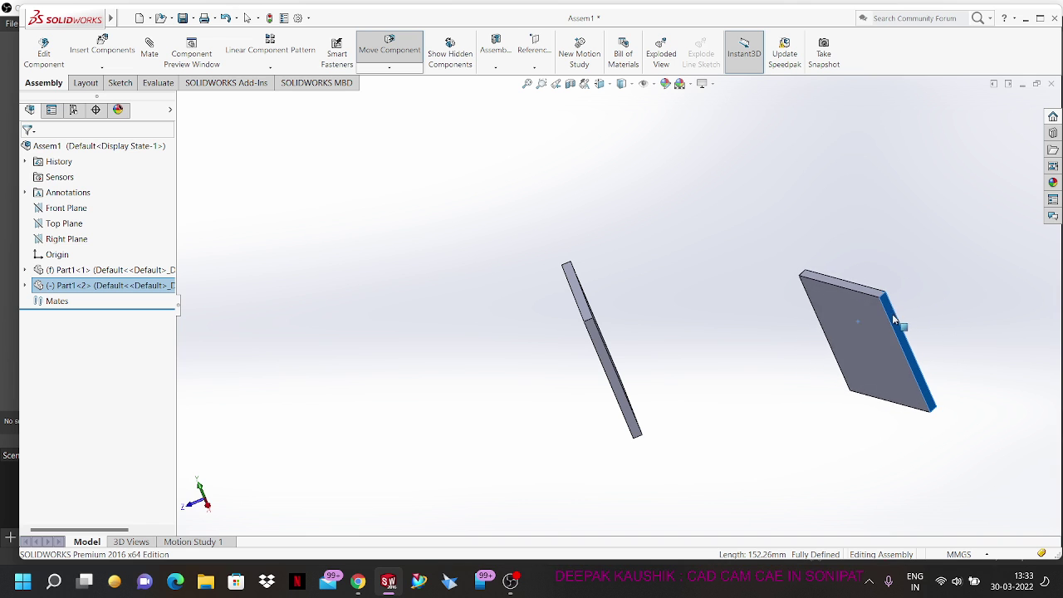
{"action": "double_click", "coordinate": [894, 315]}
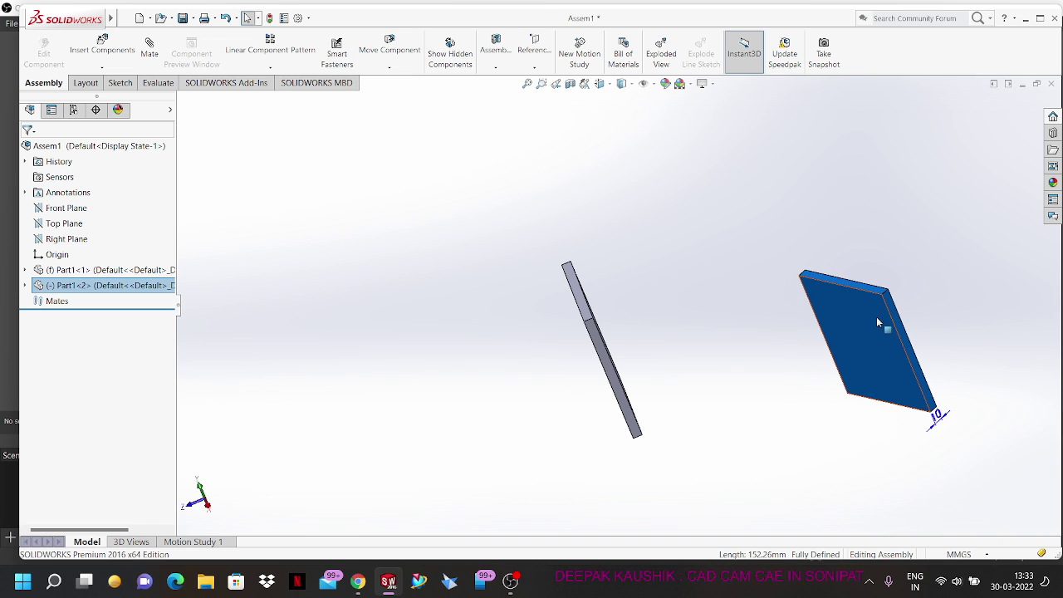
{"action": "left_click_drag", "start_coordinate": [876, 316], "coordinate": [867, 321]}
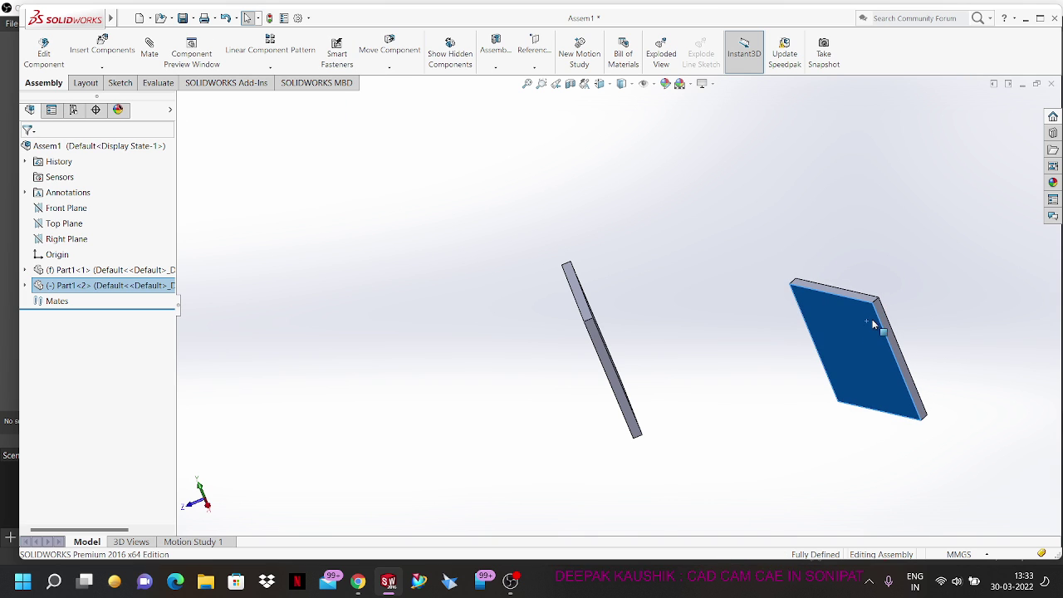
{"action": "right_click_drag", "start_coordinate": [872, 322], "coordinate": [840, 307]}
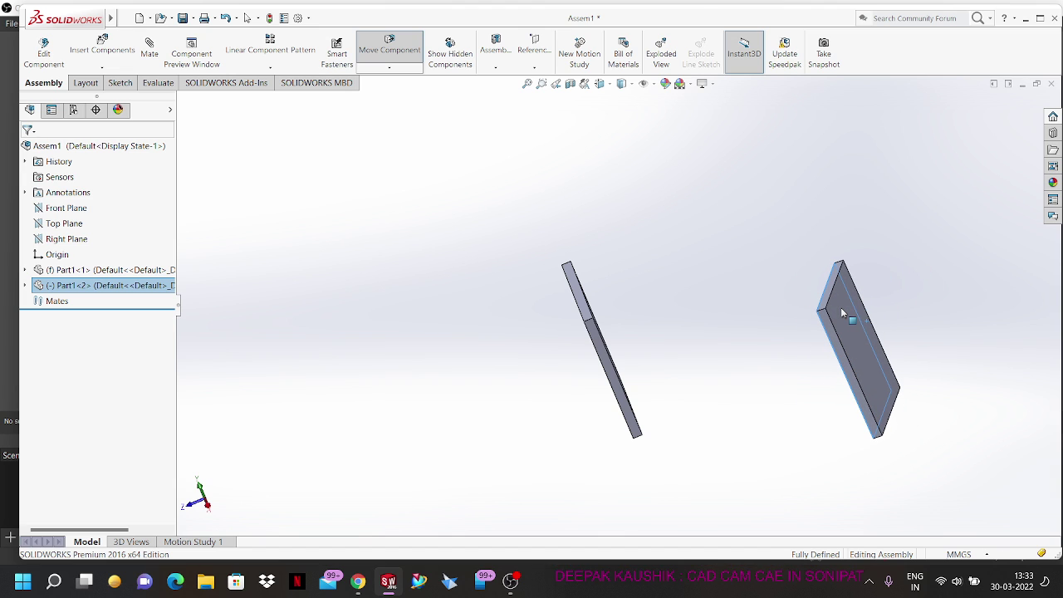
{"action": "left_click", "coordinate": [840, 307]}
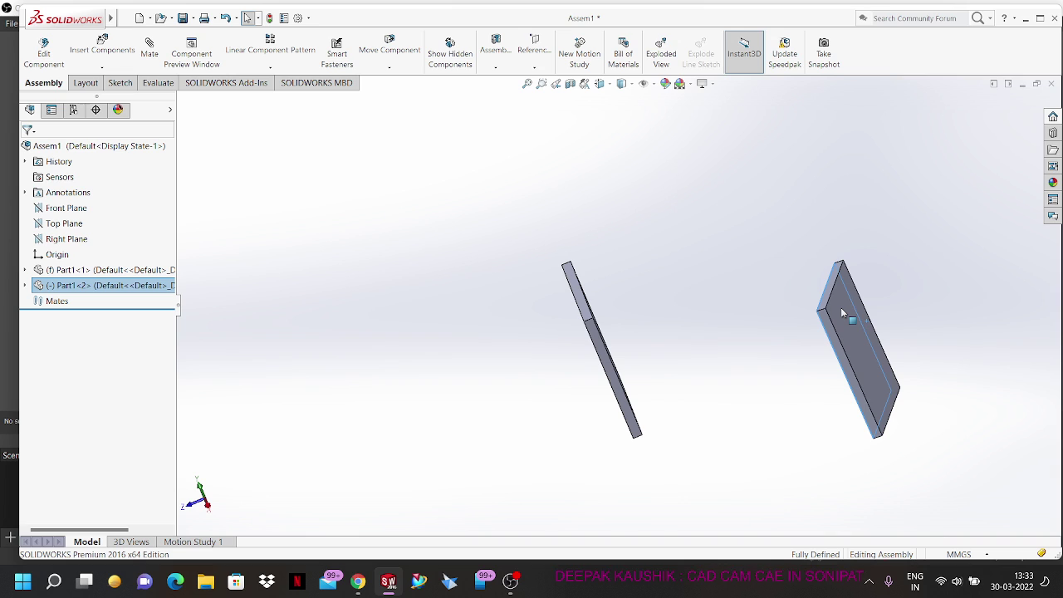
Step: Add a coincident mate between a large flat face of the first plate and a large flat face of the second plate
{"action": "left_click", "coordinate": [500, 276]}
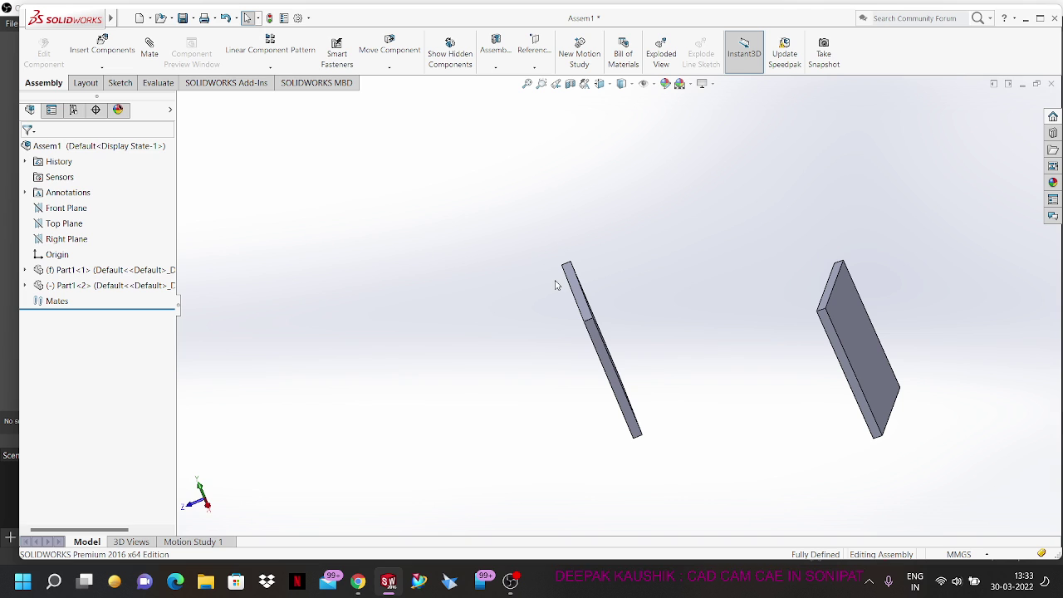
{"action": "middle_click_drag", "start_coordinate": [670, 298], "coordinate": [624, 330]}
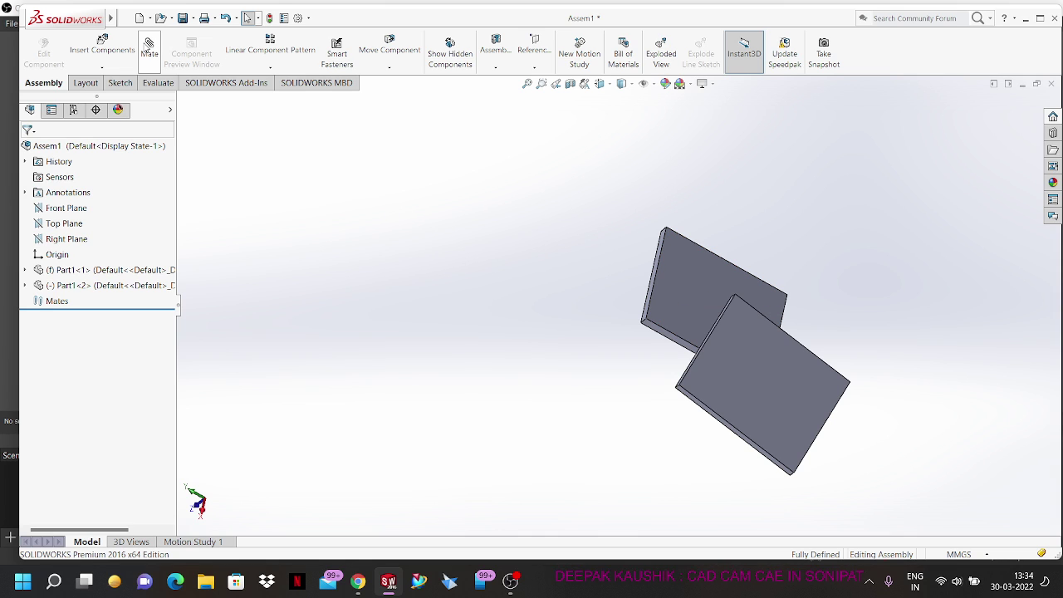
{"action": "left_click", "coordinate": [147, 46]}
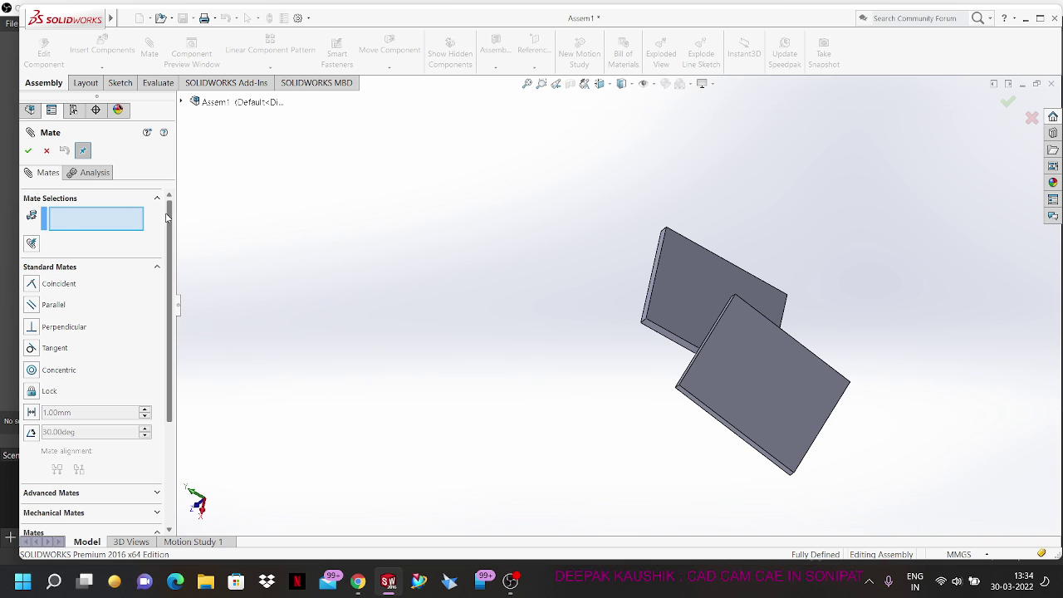
{"action": "scroll", "coordinate": [164, 290], "scroll_direction": "down", "scroll_amount": 3}
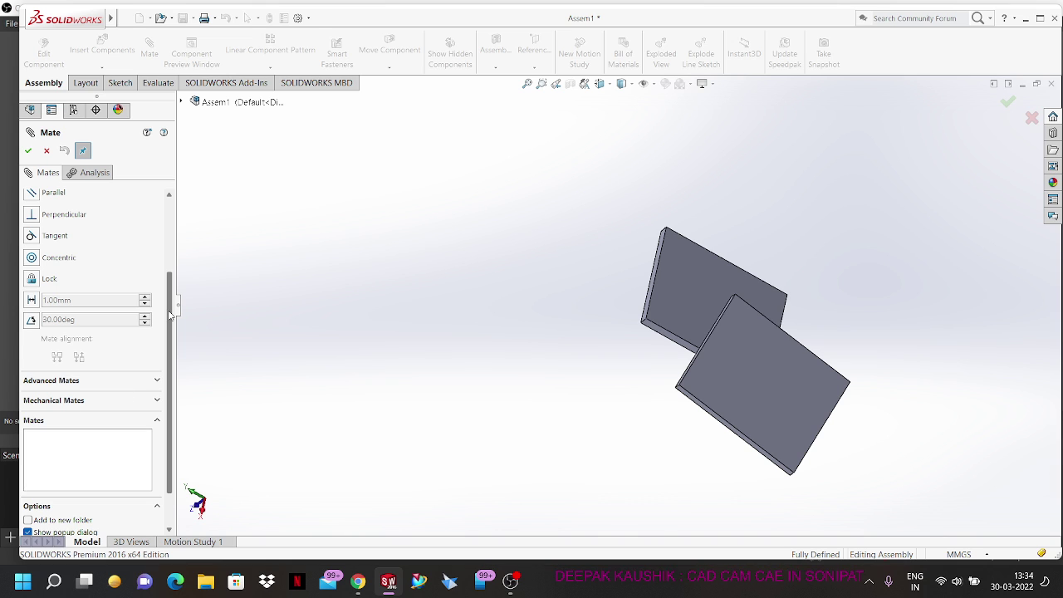
{"action": "scroll", "coordinate": [170, 316], "scroll_direction": "up", "scroll_amount": 3}
{"action": "left_click_drag", "start_coordinate": [180, 274], "coordinate": [180, 255]}
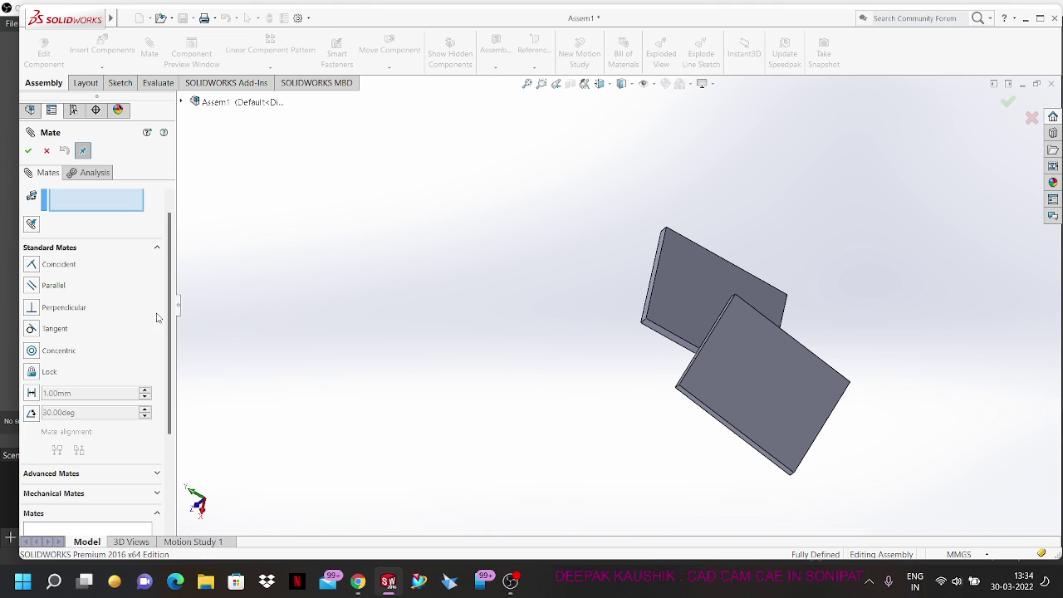
{"action": "scroll", "coordinate": [172, 294], "scroll_direction": "up", "scroll_amount": 1}
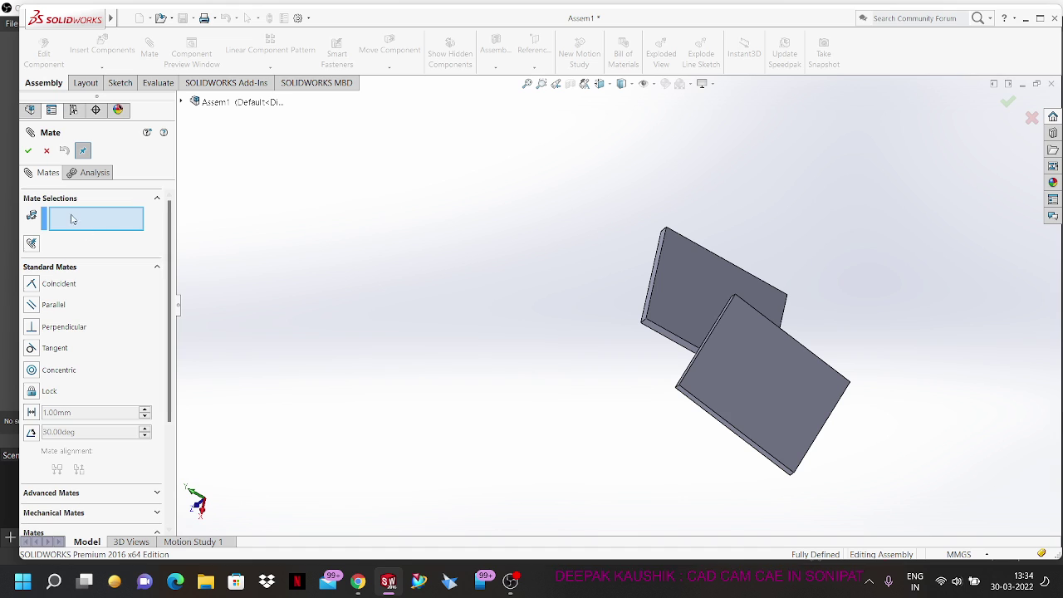
{"action": "left_click", "coordinate": [697, 287]}
{"action": "middle_click_drag", "start_coordinate": [523, 337], "coordinate": [782, 395]}
{"action": "left_click", "coordinate": [841, 404]}
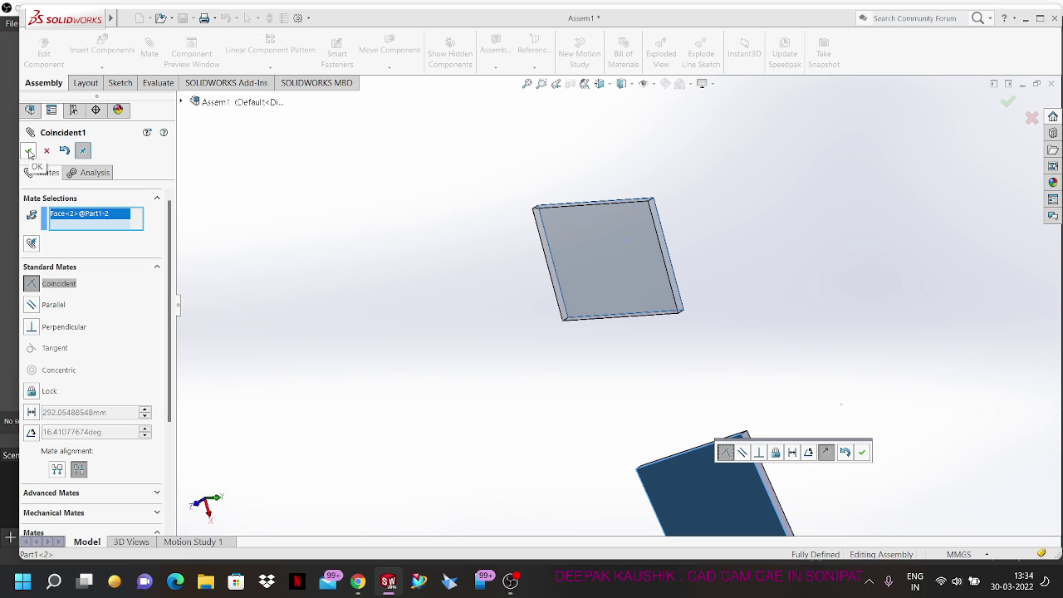
{"action": "left_click", "coordinate": [29, 152]}
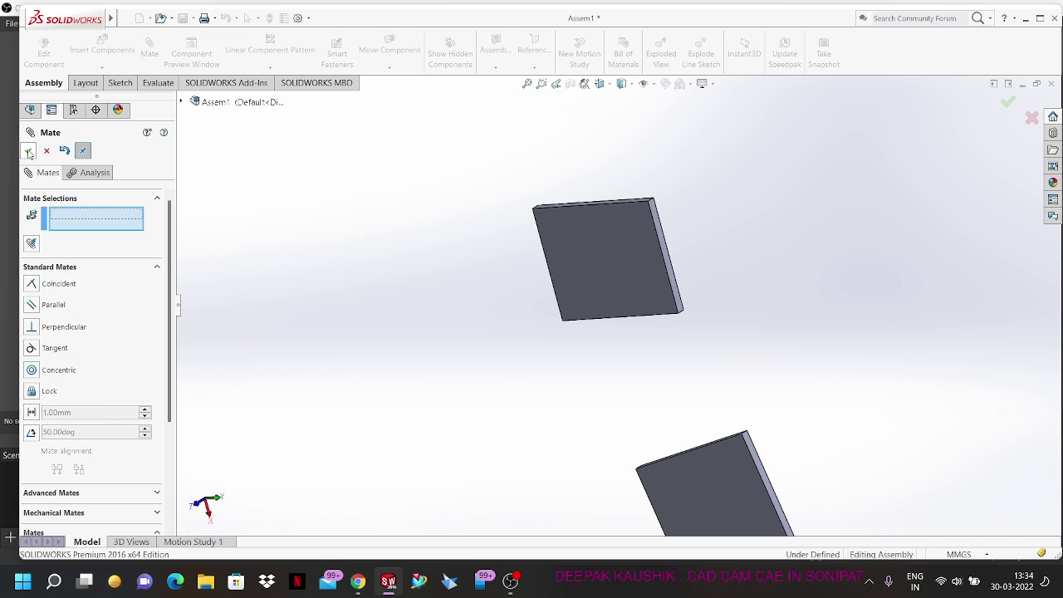
Step: Slide the second plate within the mated plane to a position farther from the first plate
{"action": "middle_click_drag", "start_coordinate": [612, 328], "coordinate": [626, 520]}
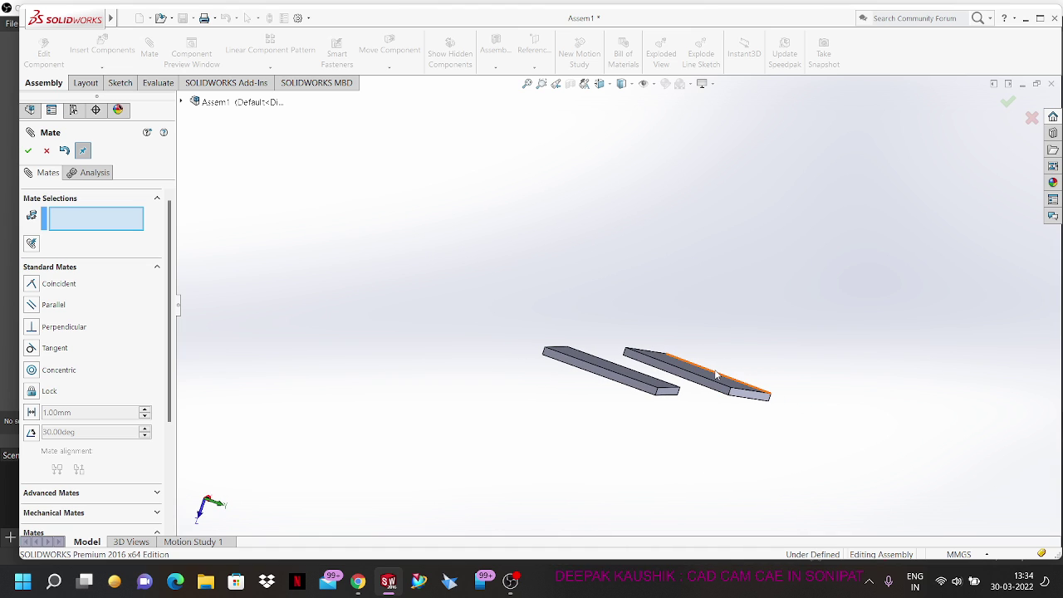
{"action": "left_click_drag", "start_coordinate": [721, 392], "coordinate": [673, 299]}
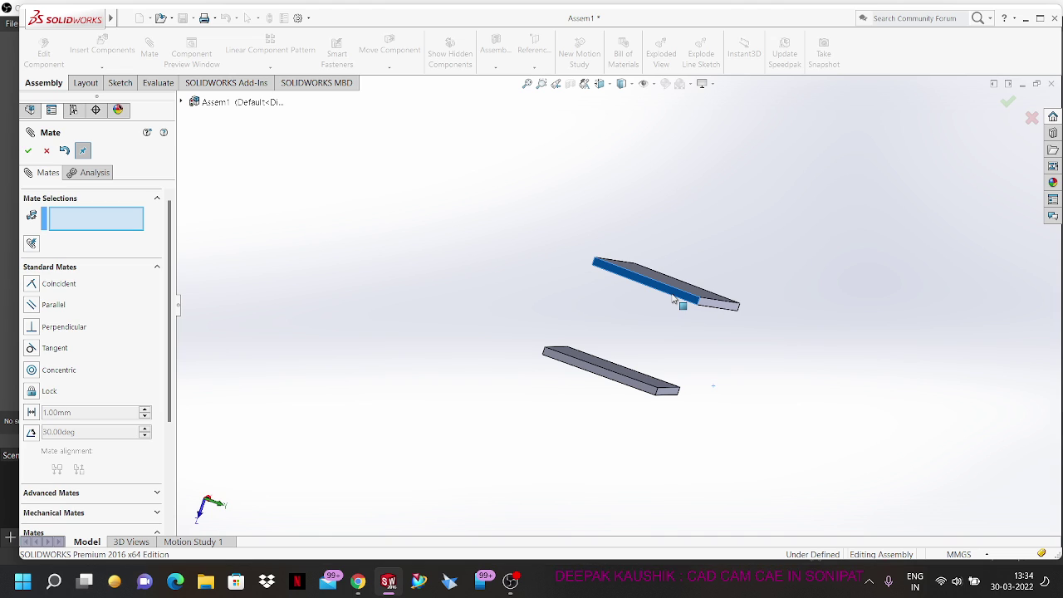
{"action": "left_click_drag", "start_coordinate": [673, 299], "coordinate": [678, 291]}
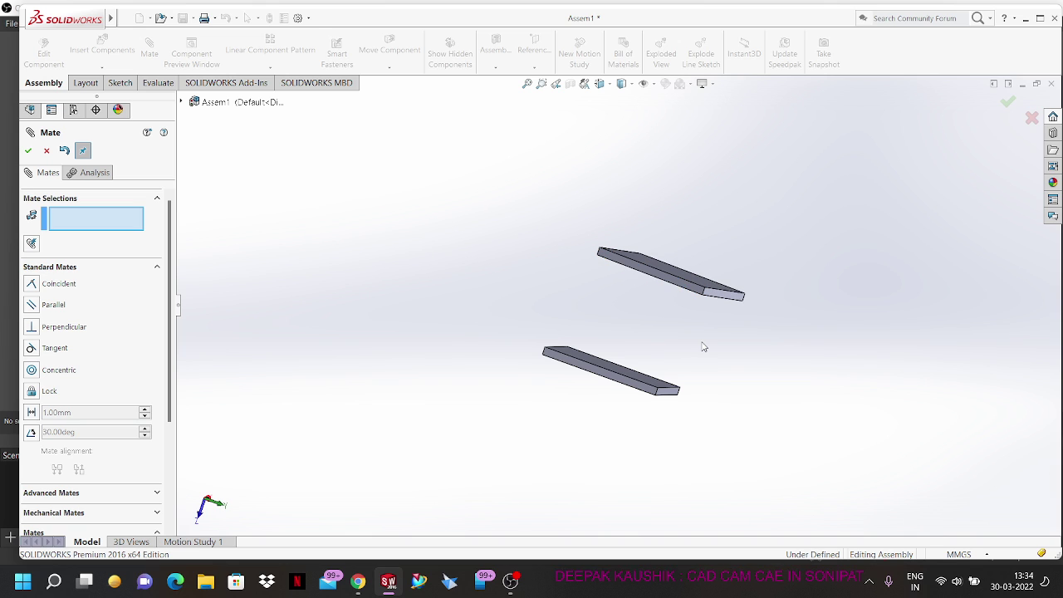
Step: Slide the second plate back over the first plate so the two overlap with a slight offset
{"action": "middle_click_drag", "start_coordinate": [702, 346], "coordinate": [641, 345]}
{"action": "scroll", "coordinate": [639, 352], "scroll_direction": "up", "scroll_amount": 2}
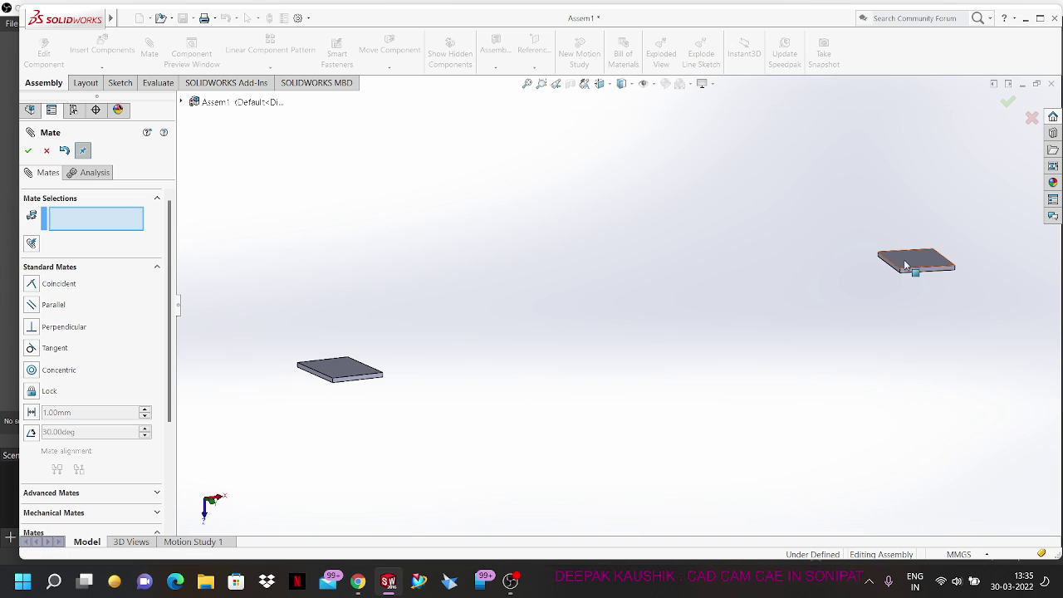
{"action": "left_click_drag", "start_coordinate": [908, 268], "coordinate": [318, 376]}
{"action": "scroll", "coordinate": [326, 390], "scroll_direction": "down", "scroll_amount": 6}
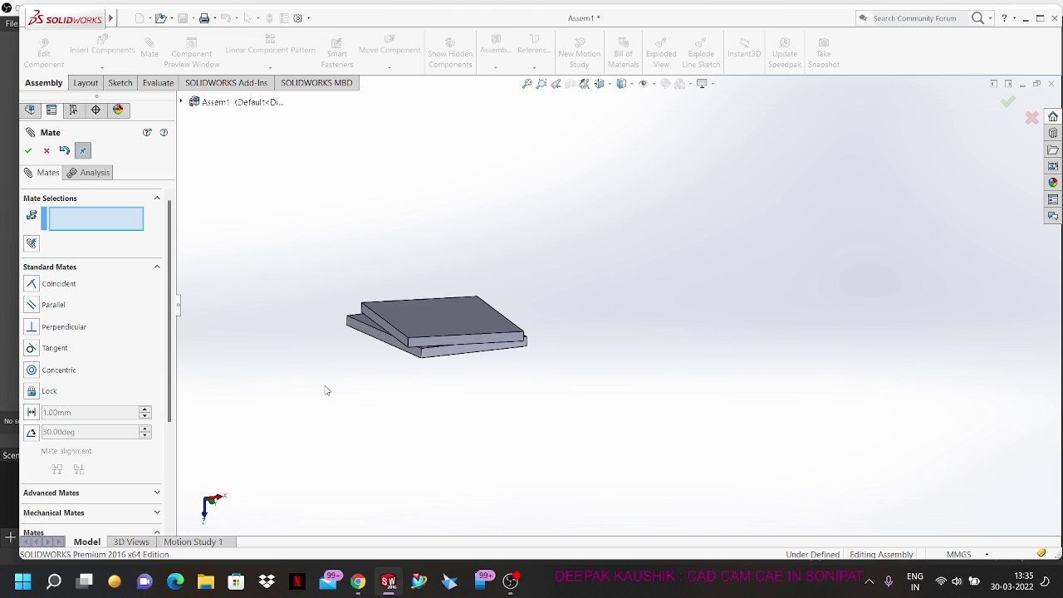
{"action": "left_click_drag", "start_coordinate": [487, 284], "coordinate": [513, 216]}
Step: Add a coincident mate between the matching thin side faces of the second and first plates
{"action": "middle_click_drag", "start_coordinate": [513, 215], "coordinate": [467, 321]}
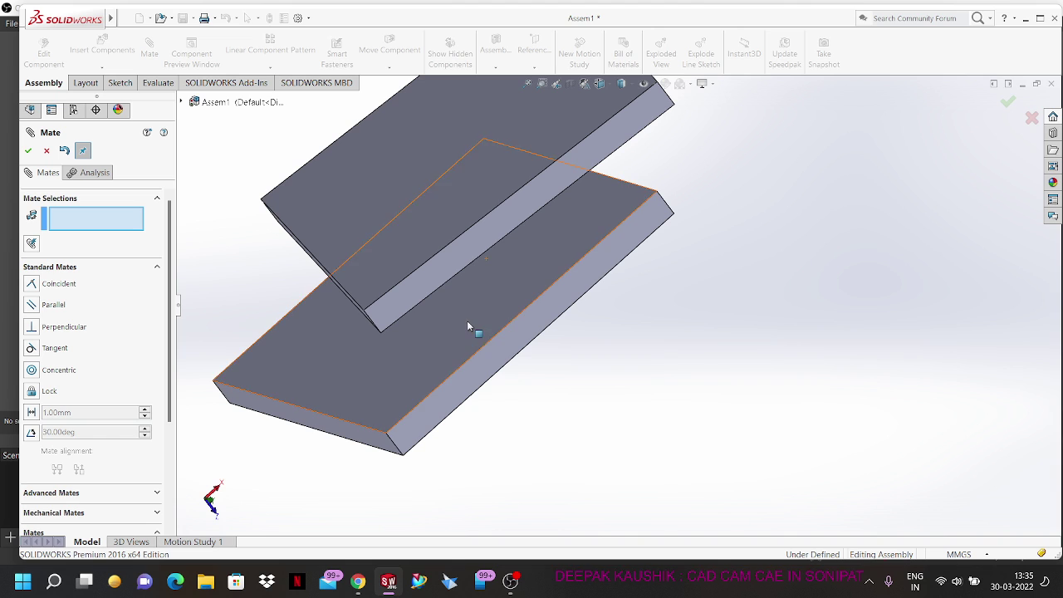
{"action": "scroll", "coordinate": [540, 341], "scroll_direction": "down", "scroll_amount": 3}
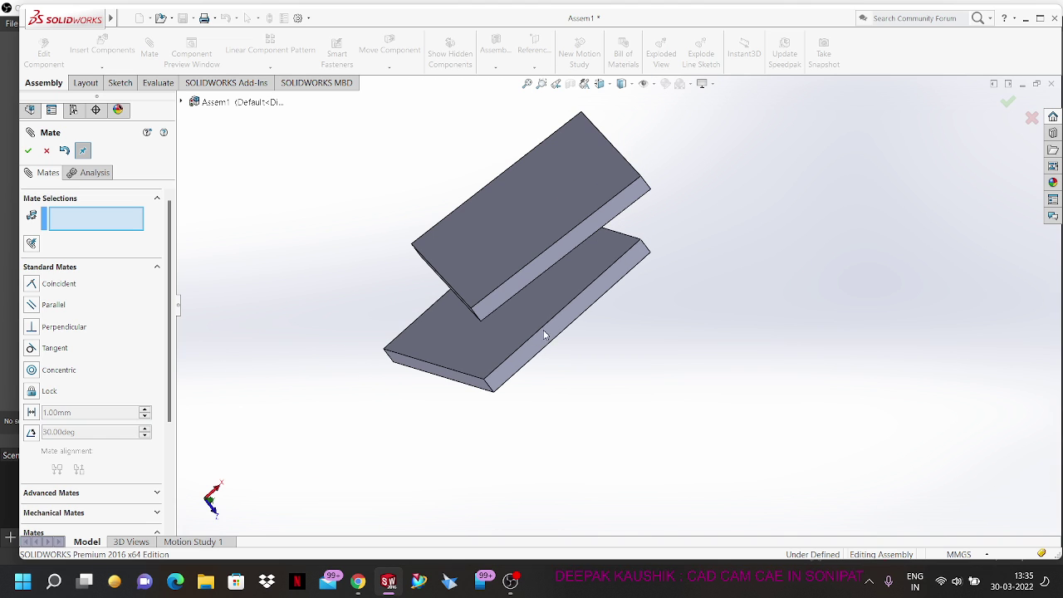
{"action": "left_click", "coordinate": [540, 261]}
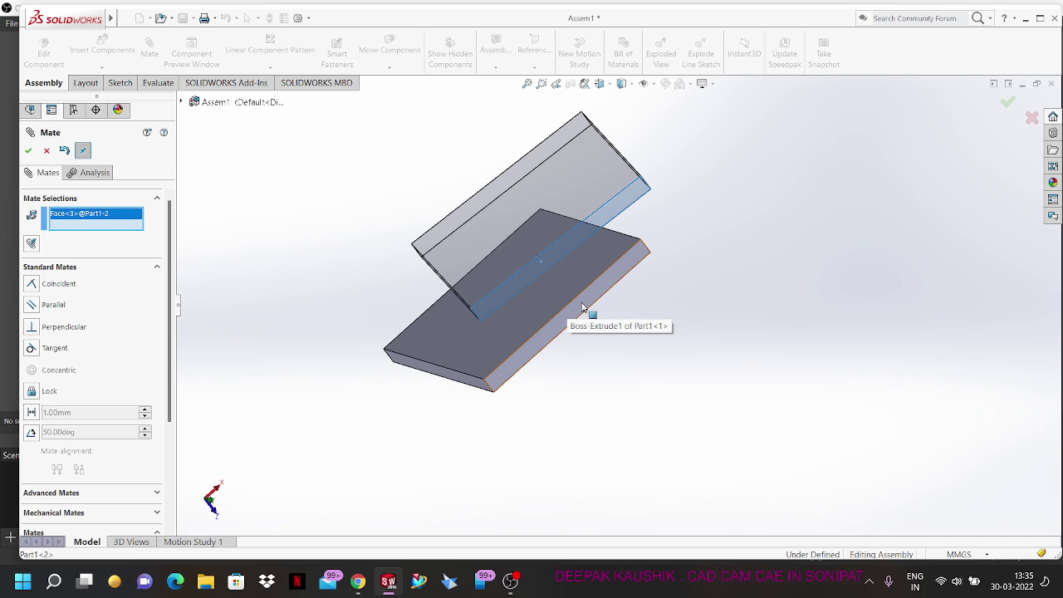
{"action": "left_click", "coordinate": [581, 307]}
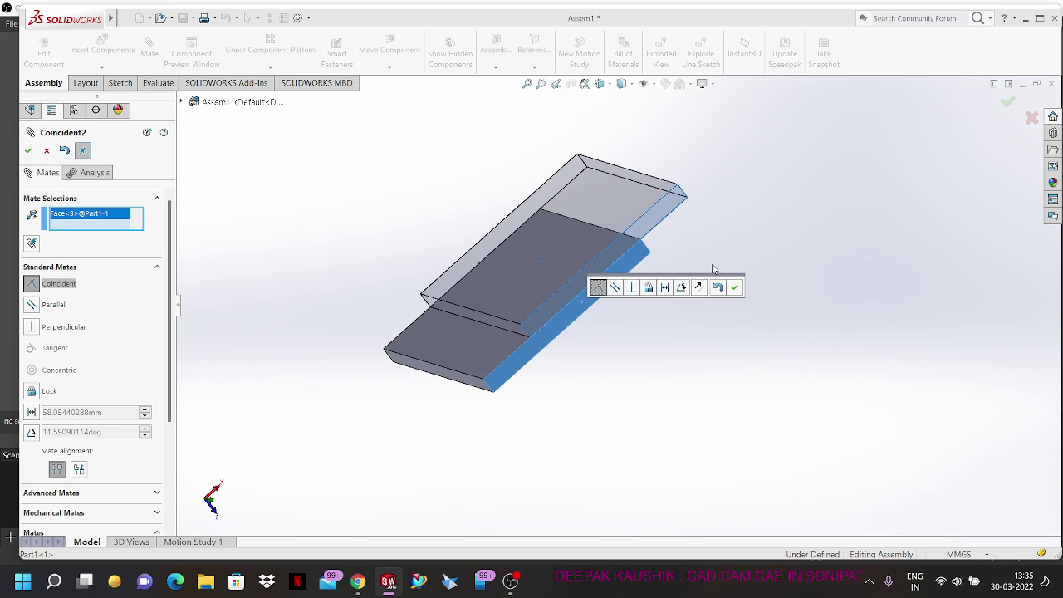
{"action": "left_click", "coordinate": [735, 289]}
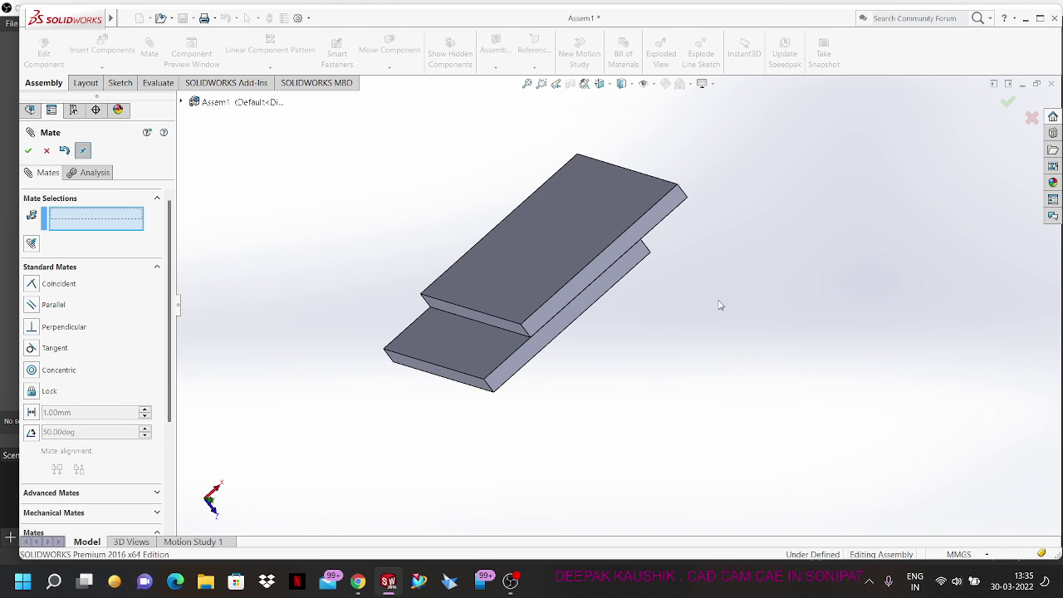
Step: Slide the second plate along the first plate's mated side, leaving the Mate command and dropping its face selection
{"action": "left_click_drag", "start_coordinate": [577, 218], "coordinate": [606, 261]}
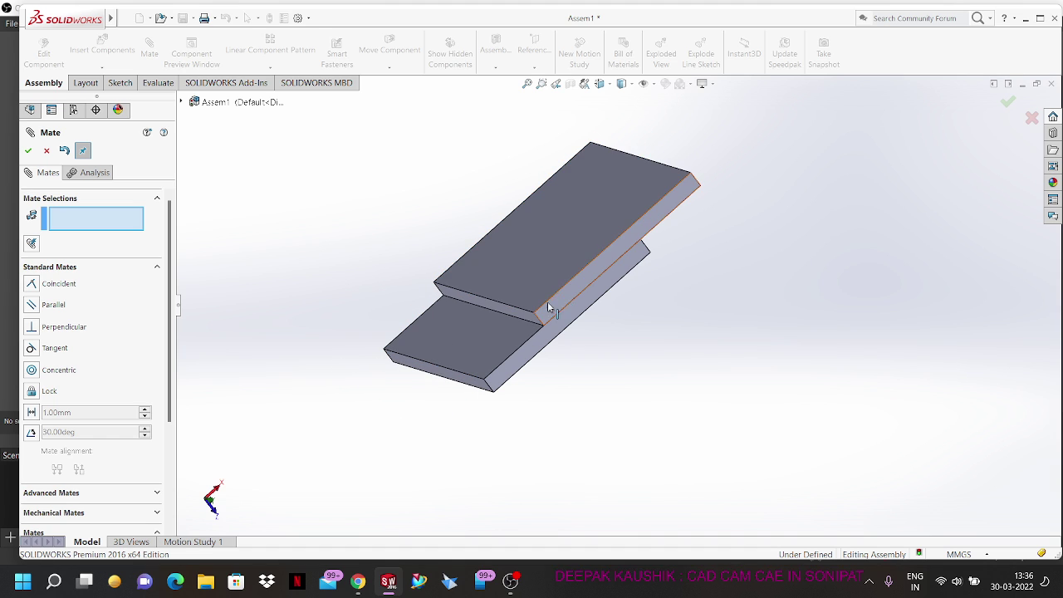
{"action": "left_click", "coordinate": [498, 346]}
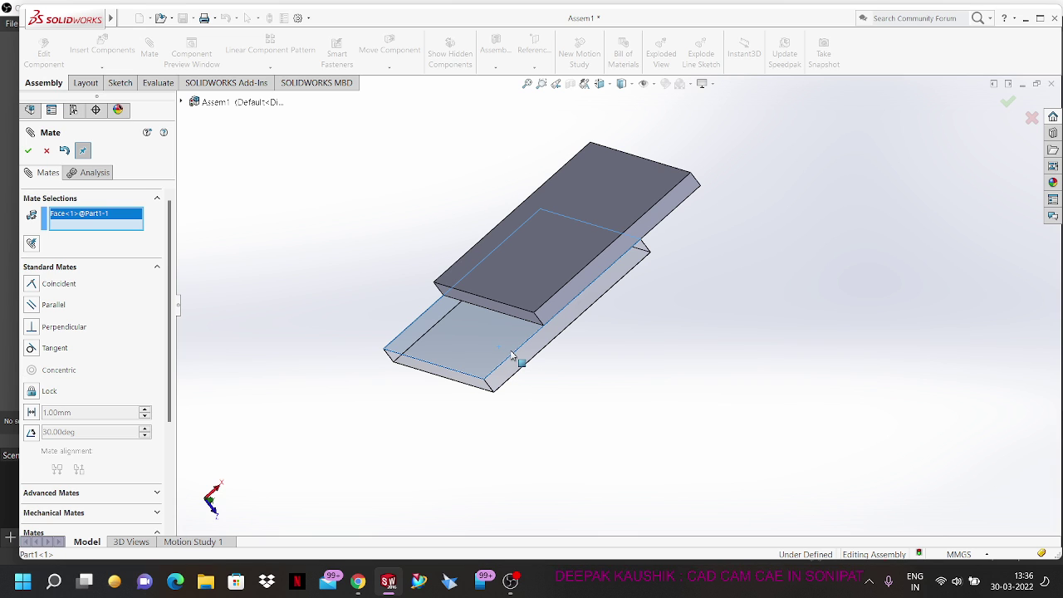
{"action": "key", "text": "Escape"}
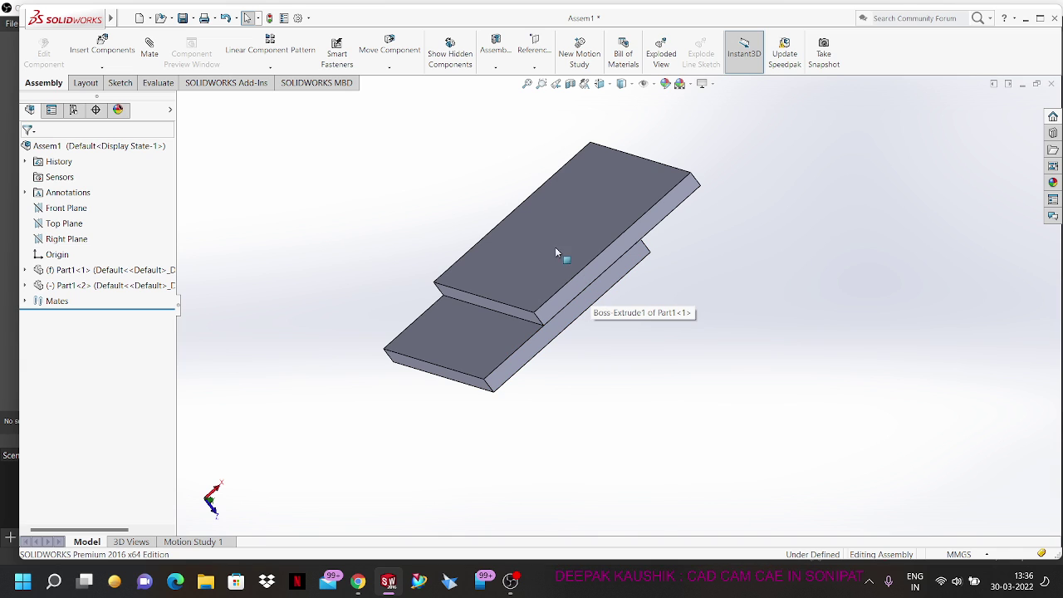
{"action": "left_click_drag", "start_coordinate": [571, 216], "coordinate": [625, 306]}
Step: Mate the adjacent thin side faces of the two plates, previewing Parallel and applying Coincident
{"action": "middle_click_drag", "start_coordinate": [442, 312], "coordinate": [501, 305]}
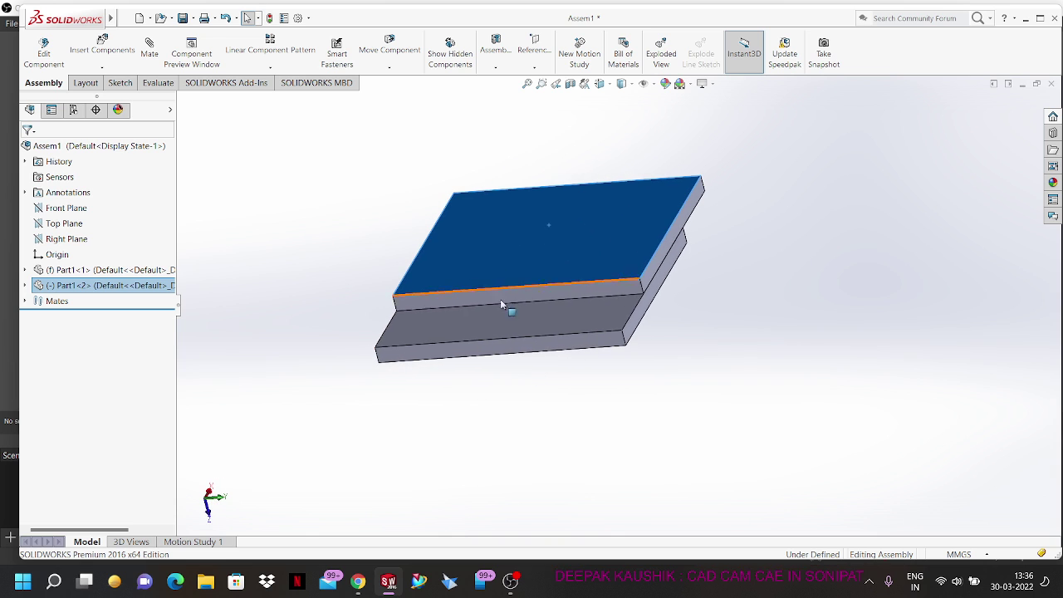
{"action": "left_click", "coordinate": [514, 295]}
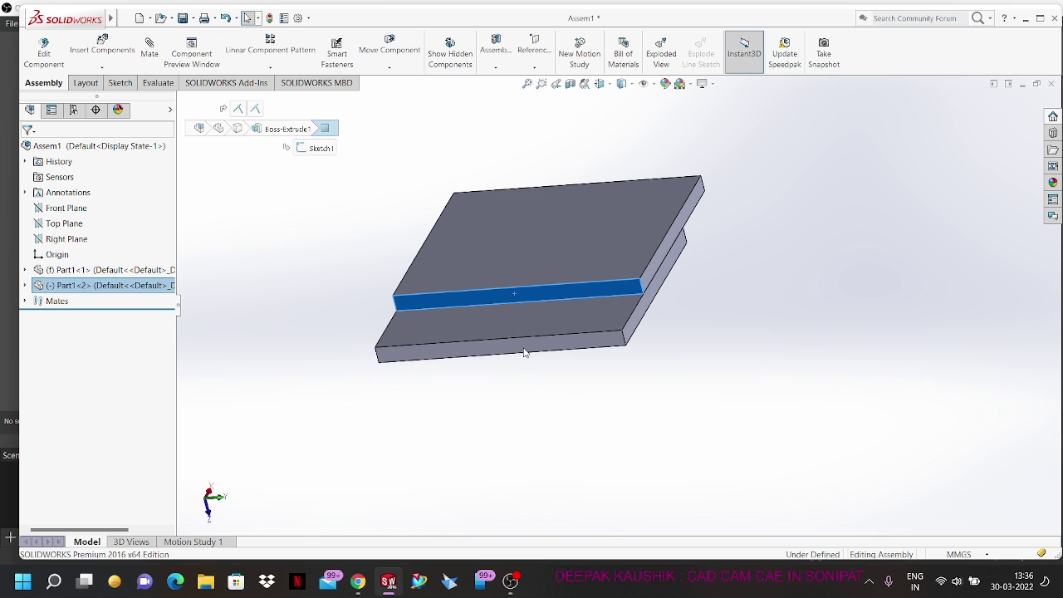
{"action": "left_click", "coordinate": [581, 349], "text": "ctrl"}
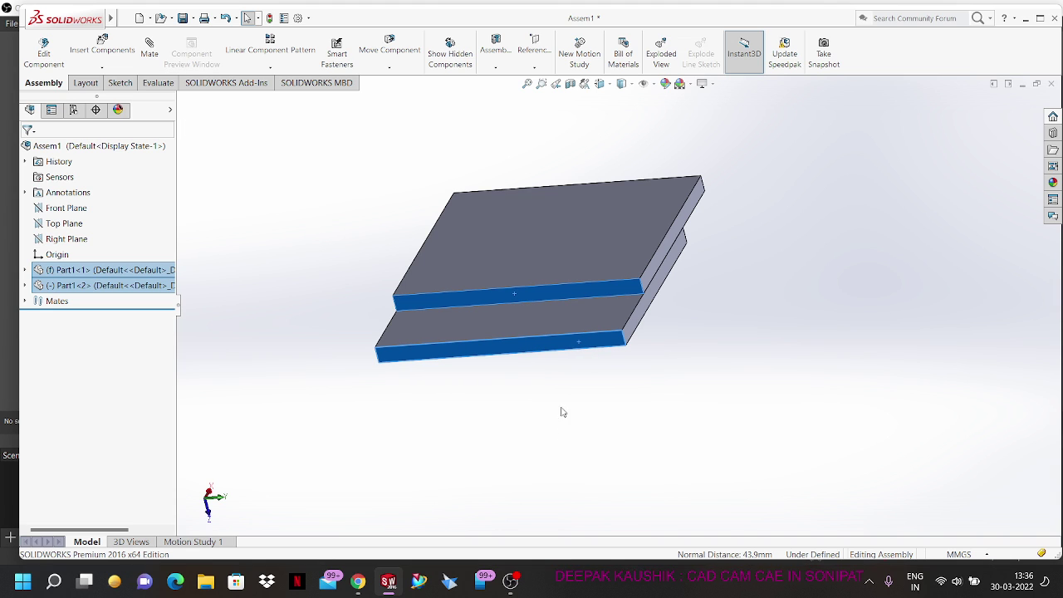
{"action": "left_click", "coordinate": [150, 52]}
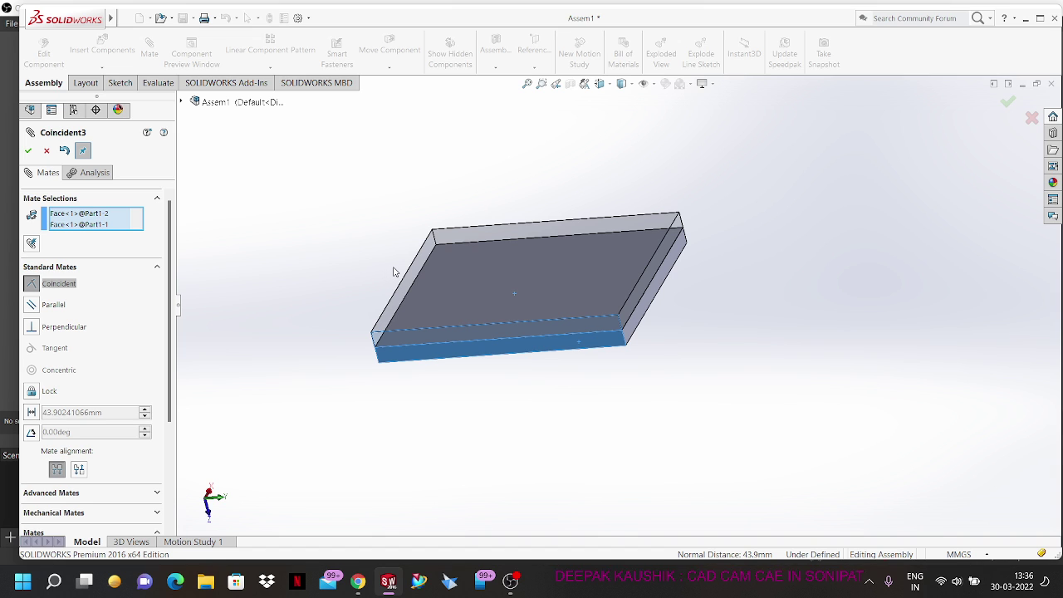
{"action": "left_click", "coordinate": [57, 307]}
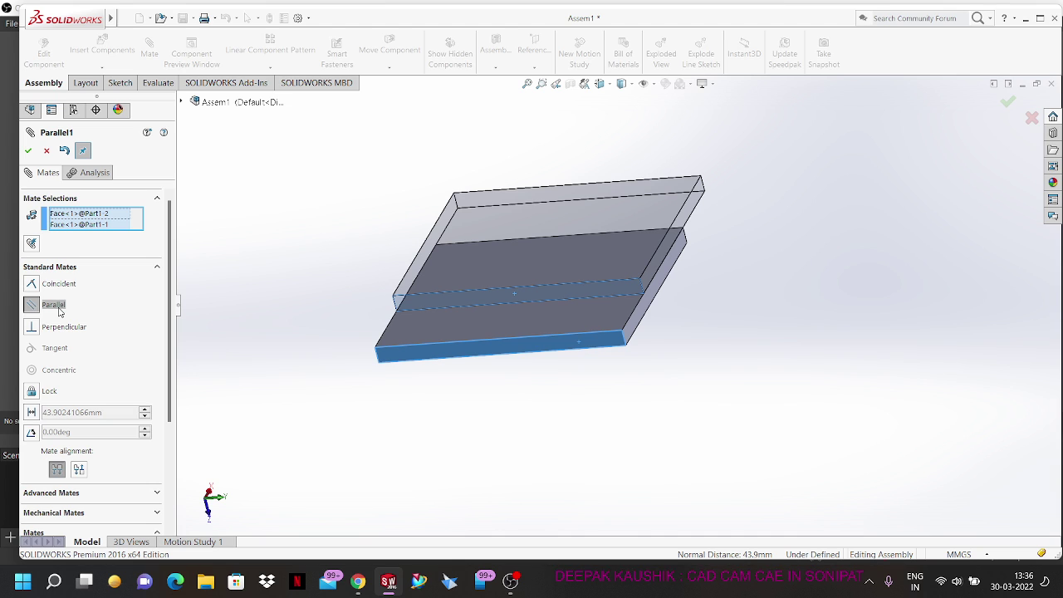
{"action": "left_click", "coordinate": [51, 286]}
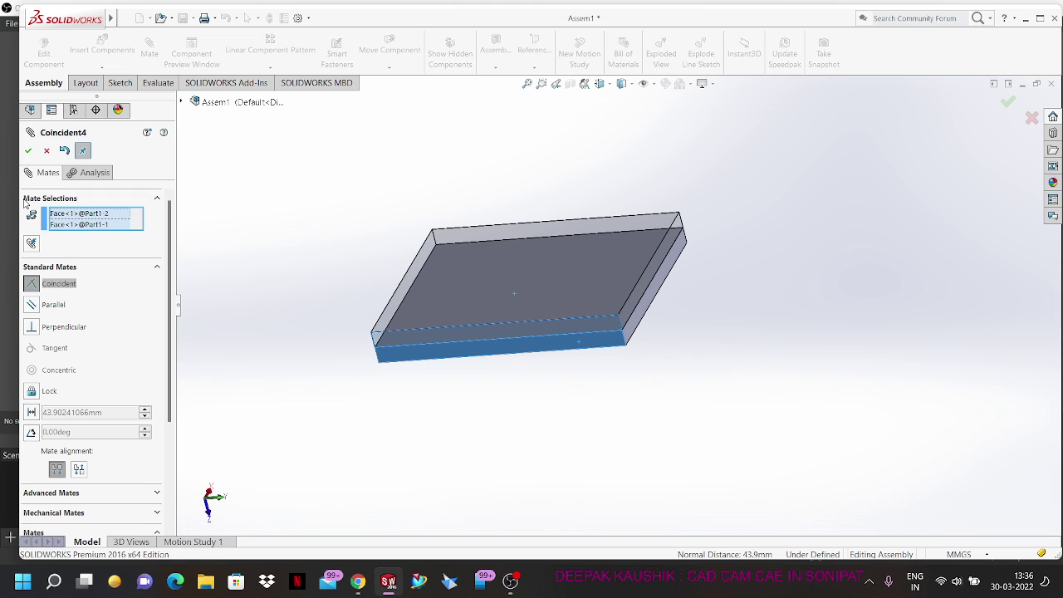
{"action": "left_click", "coordinate": [28, 151]}
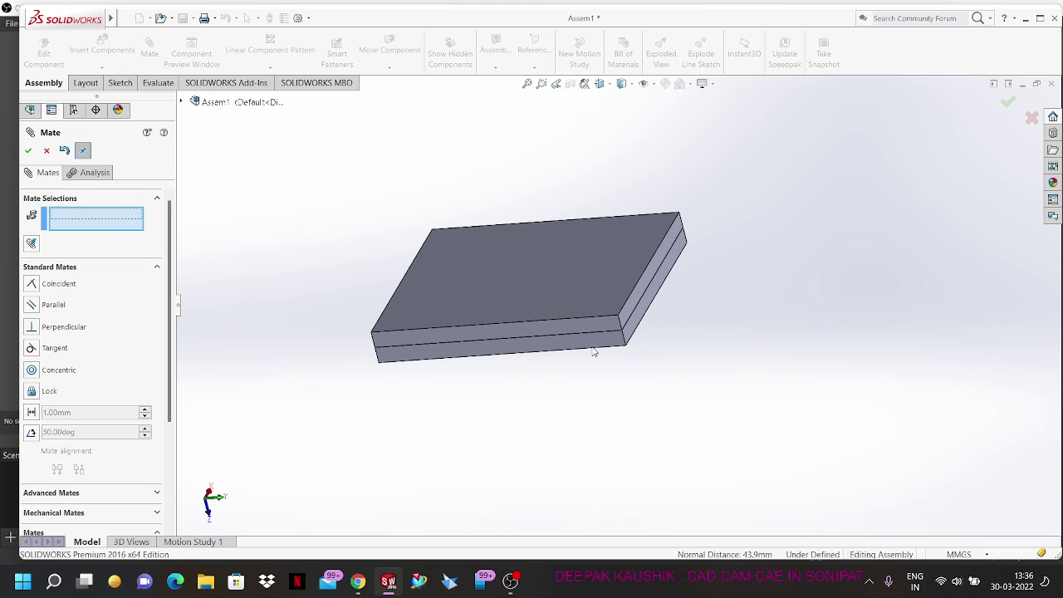
Step: Try to move the second plate, review the list of applied mates, and finish the Mate command
{"action": "mouse_move", "coordinate": [548, 309]}
{"action": "left_mouse_down"}
{"action": "mouse_move", "coordinate": [536, 277]}
{"action": "mouse_move", "coordinate": [567, 303]}
{"action": "left_mouse_up"}
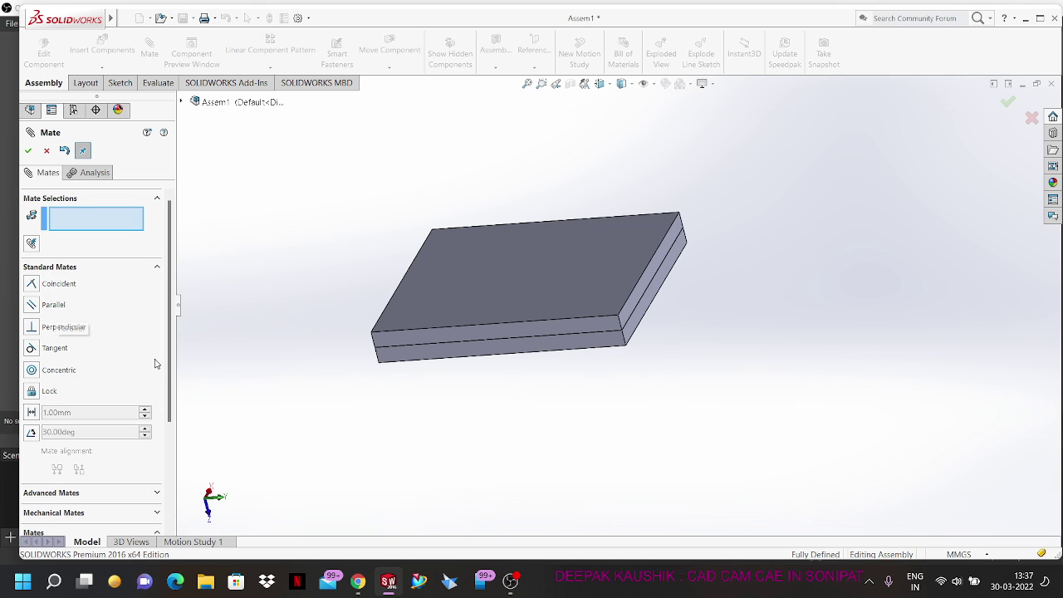
{"action": "scroll", "coordinate": [171, 347], "scroll_direction": "down", "scroll_amount": 1}
{"action": "left_click_drag", "start_coordinate": [171, 347], "coordinate": [172, 447]}
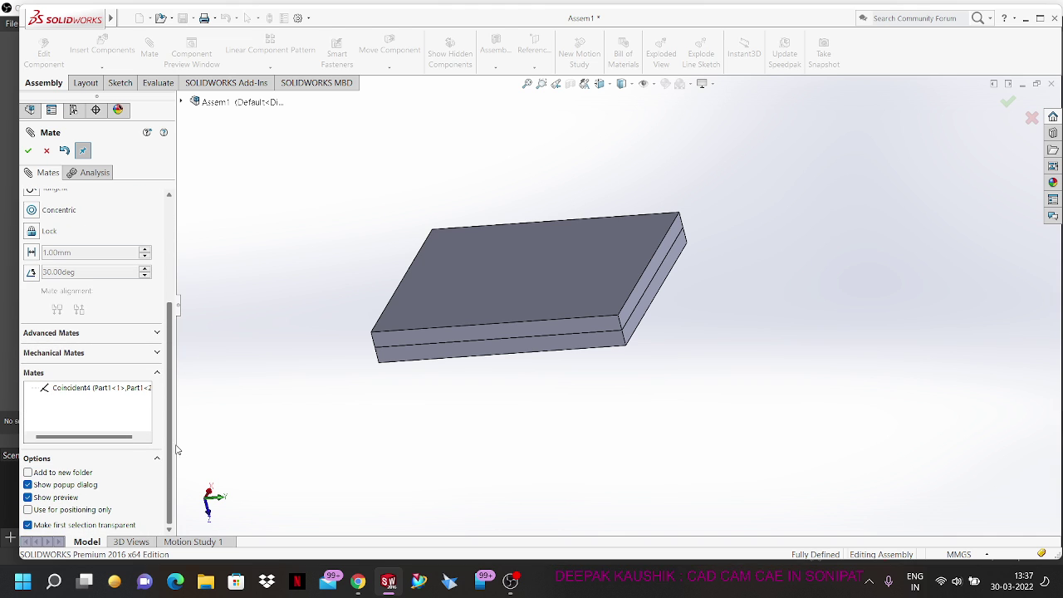
{"action": "left_click", "coordinate": [27, 150]}
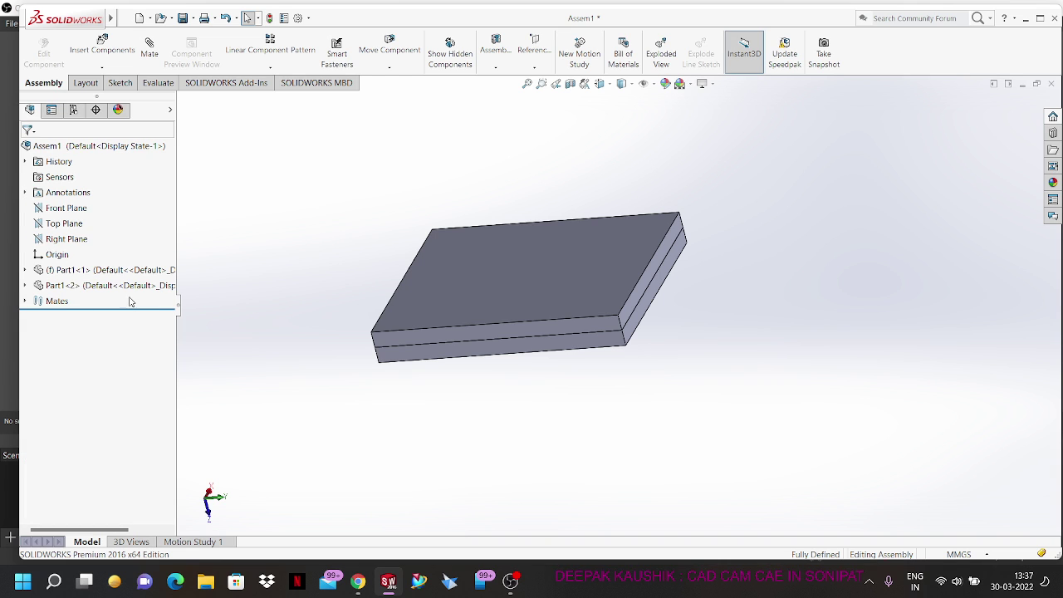
Step: Examine the assembly's mates and the second plate's own mate list, highlighting the faces of Coincident4
{"action": "left_click", "coordinate": [28, 301]}
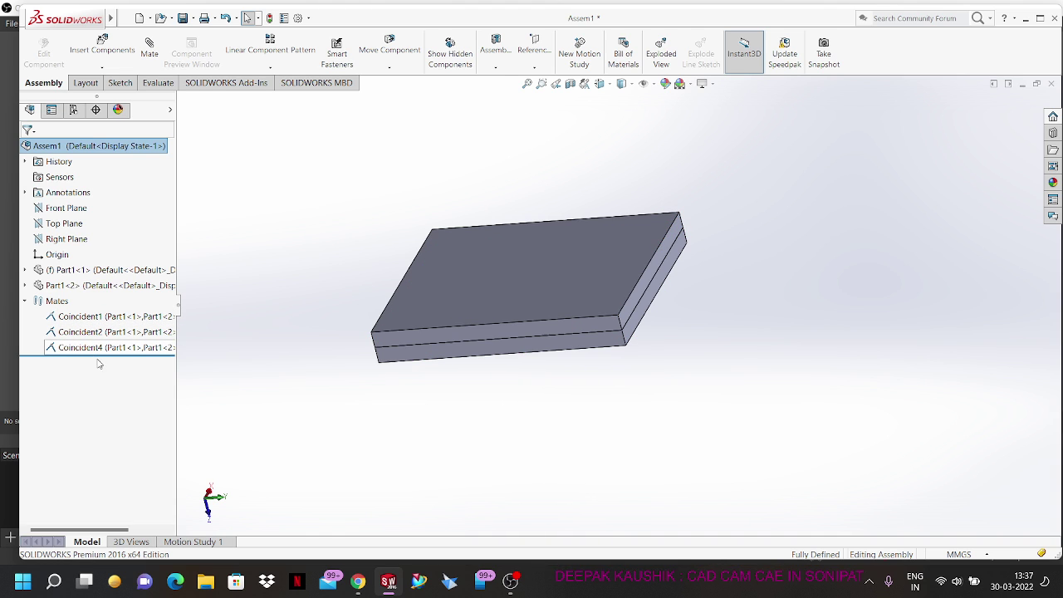
{"action": "left_click", "coordinate": [574, 275]}
{"action": "right_click", "coordinate": [574, 275]}
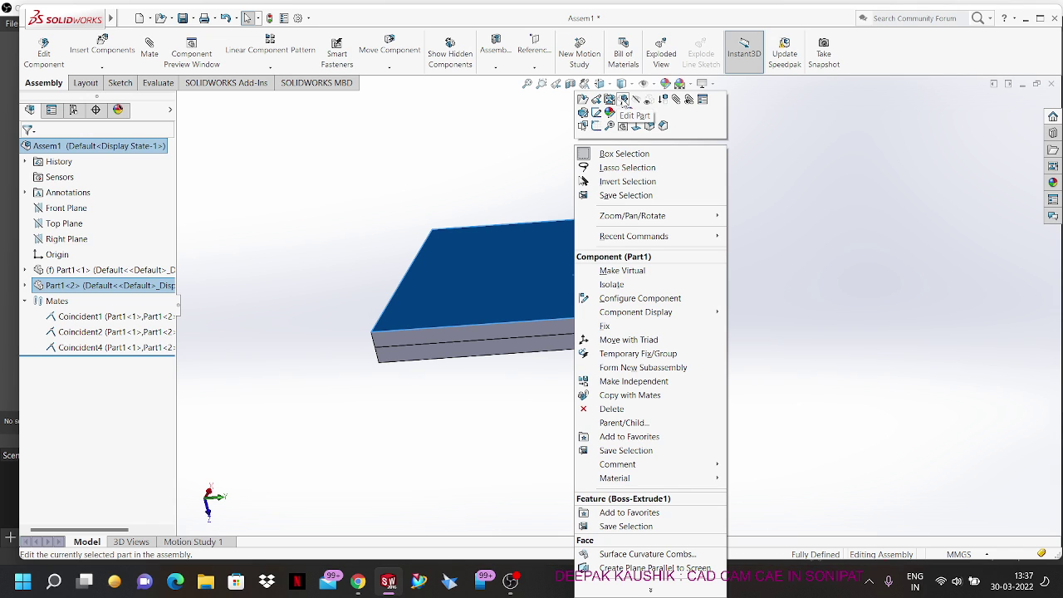
{"action": "left_click", "coordinate": [689, 99]}
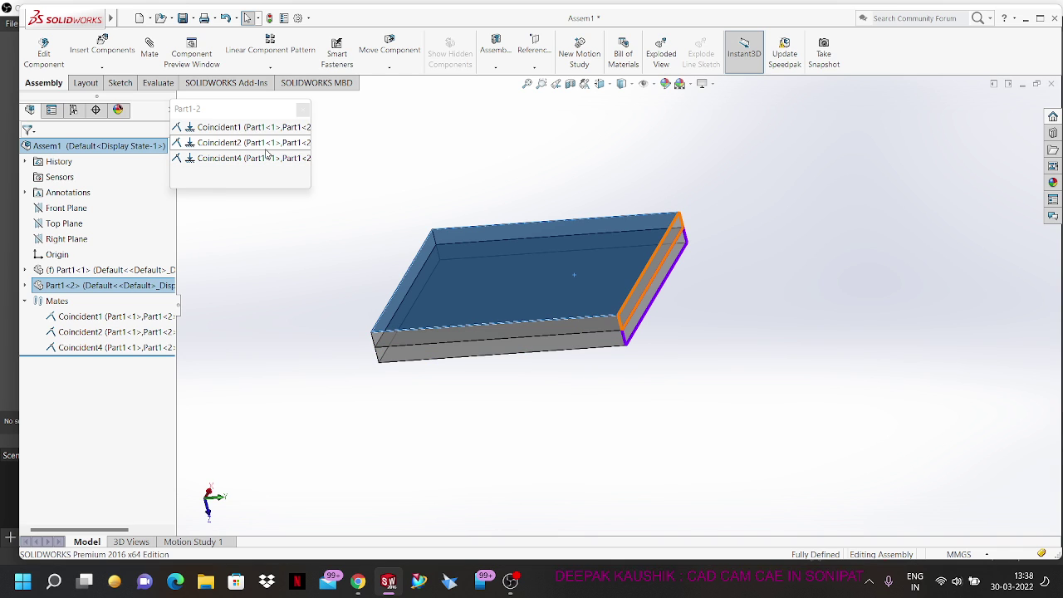
{"action": "left_click", "coordinate": [270, 159]}
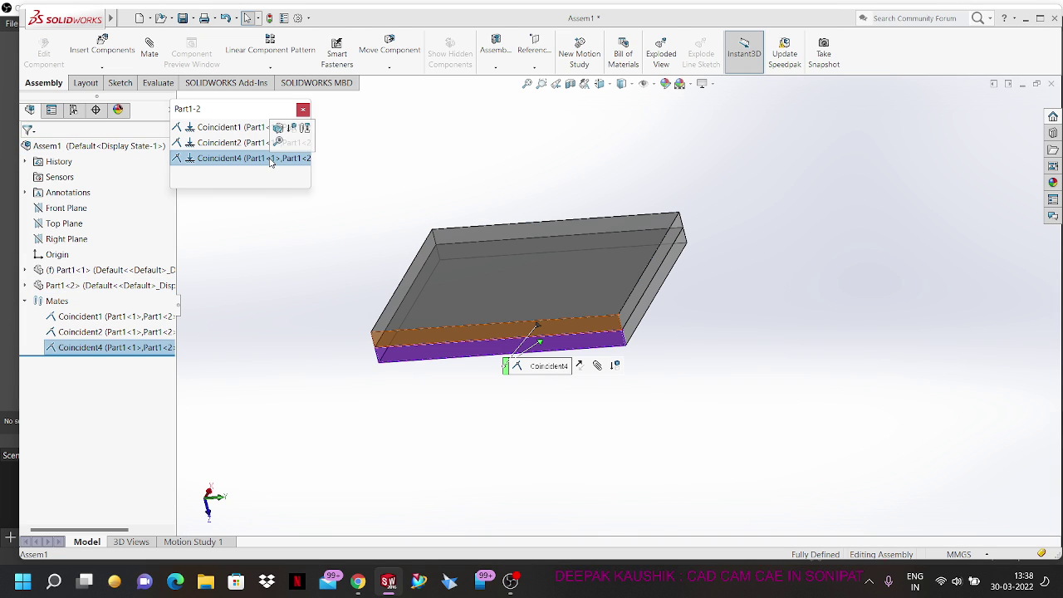
Step: Review the definition of the Coincident4 mate and leave it without changes
{"action": "right_click", "coordinate": [270, 160]}
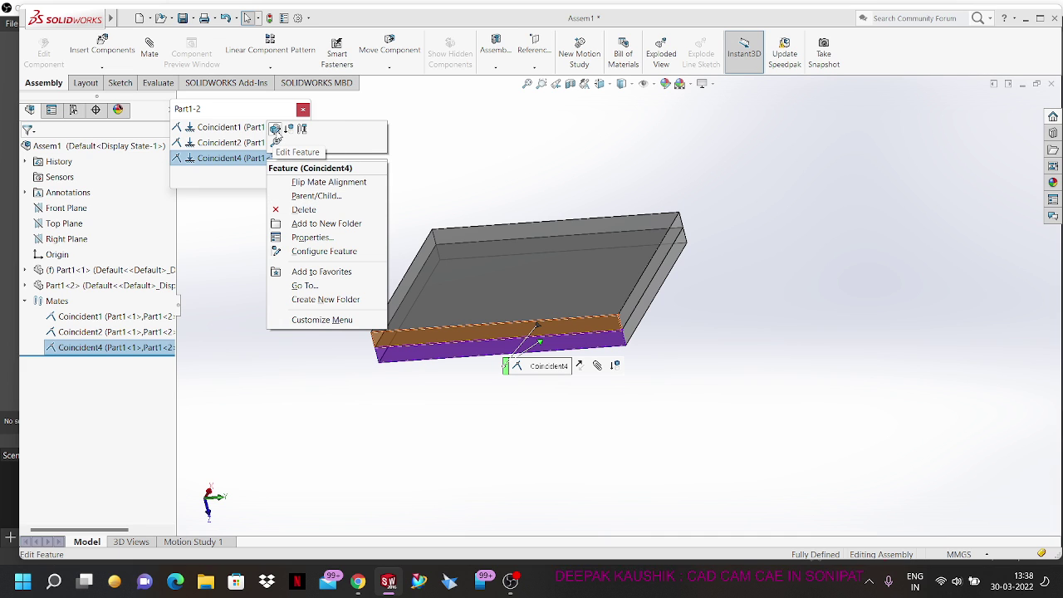
{"action": "left_click", "coordinate": [276, 132]}
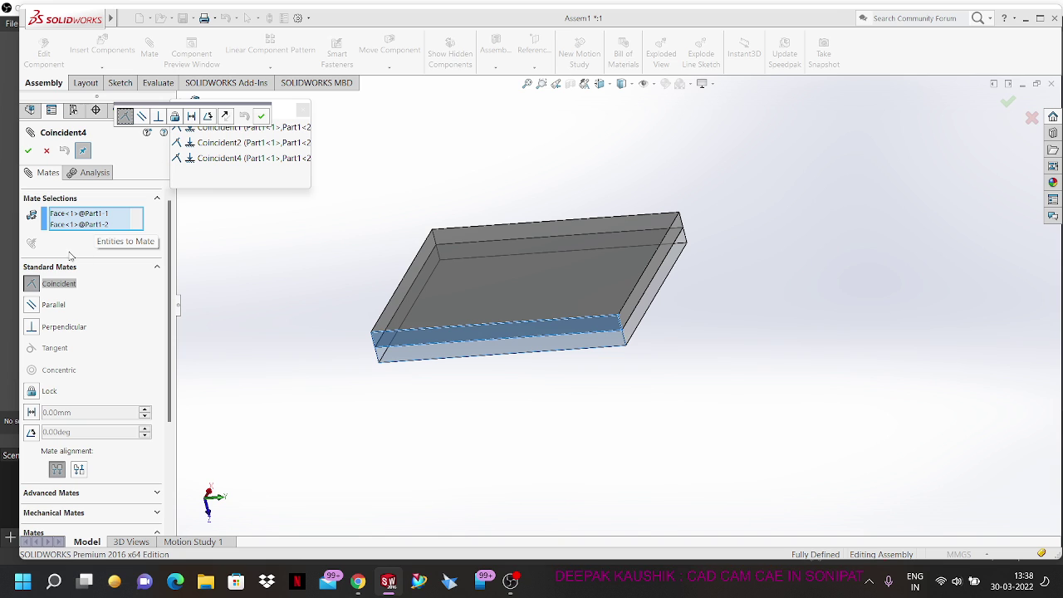
{"action": "left_click", "coordinate": [46, 151]}
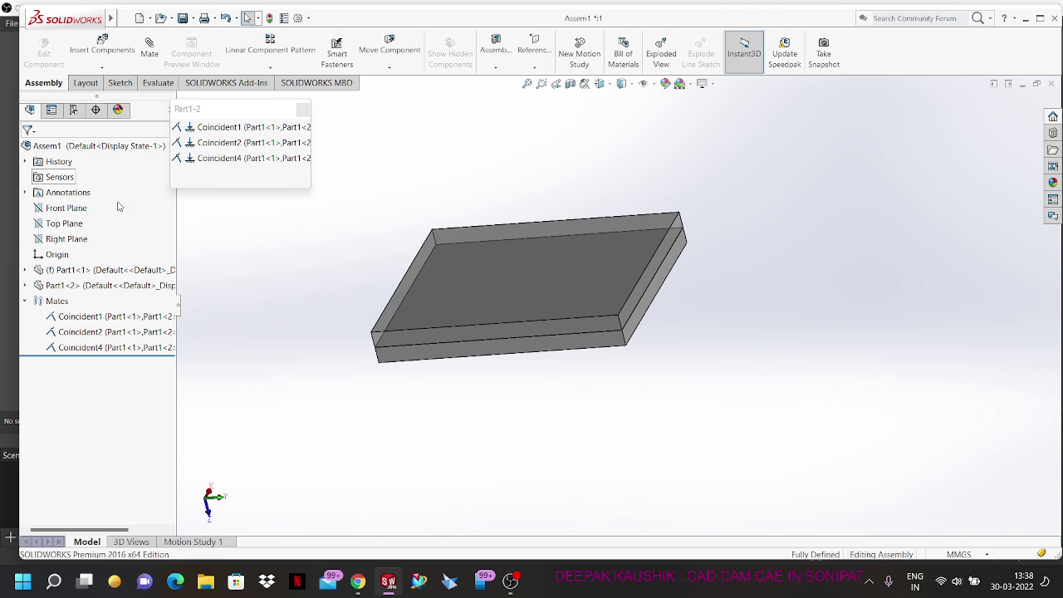
Step: Delete the second plate's mates Coincident4, Coincident2 and Coincident1, and close its mate list
{"action": "left_click", "coordinate": [262, 158]}
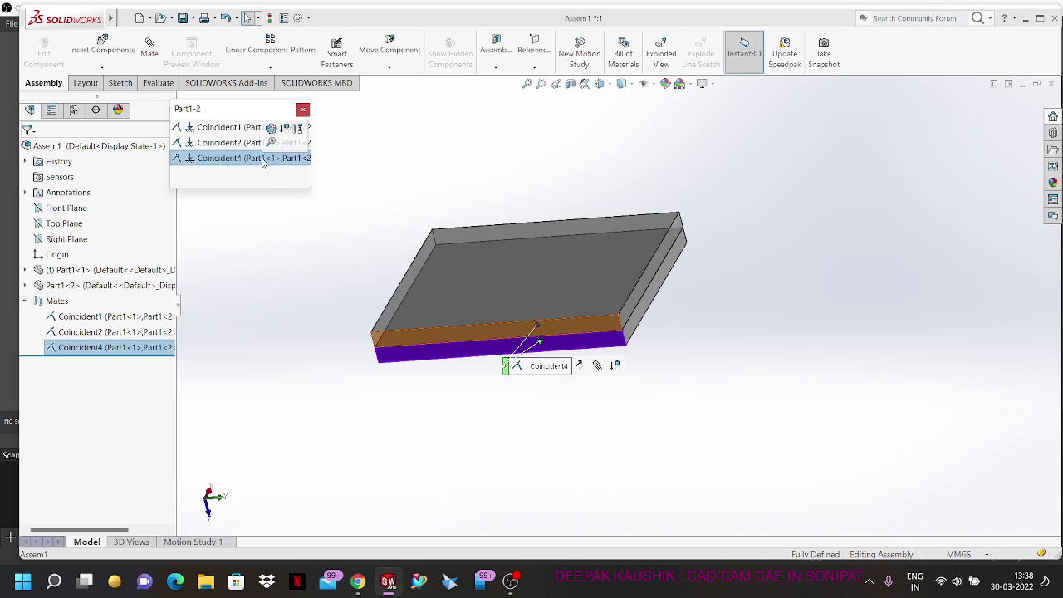
{"action": "key", "text": "Delete"}
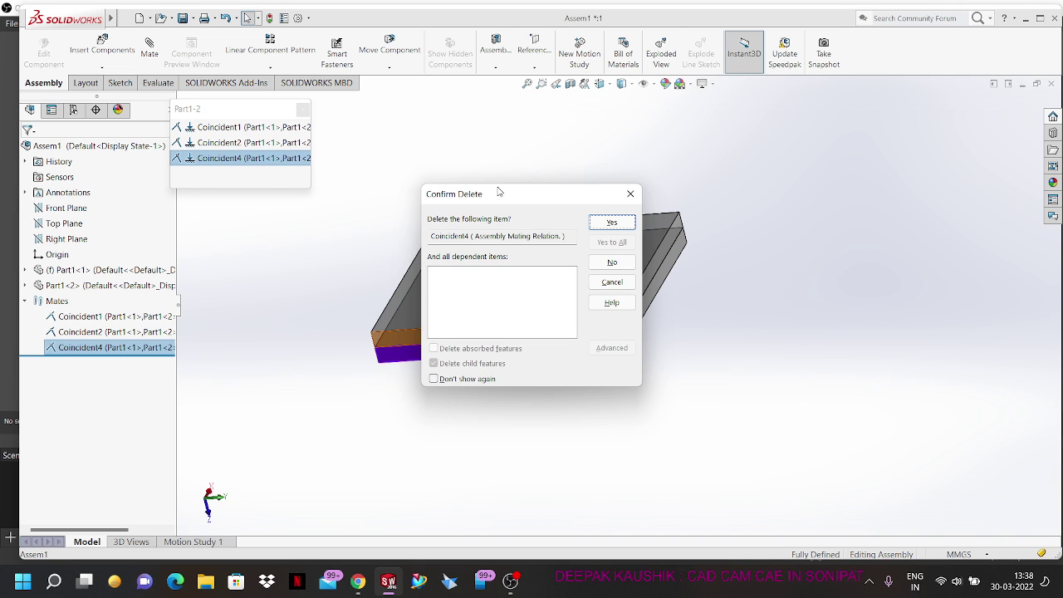
{"action": "left_click", "coordinate": [612, 223]}
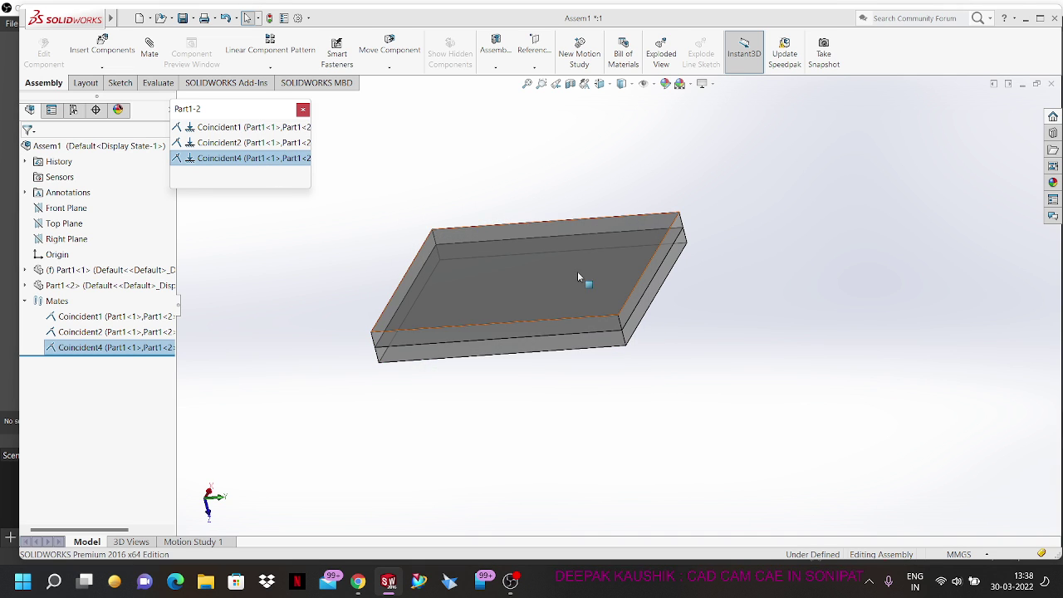
{"action": "left_click", "coordinate": [209, 145]}
{"action": "key", "text": "Delete"}
{"action": "left_click", "coordinate": [612, 223]}
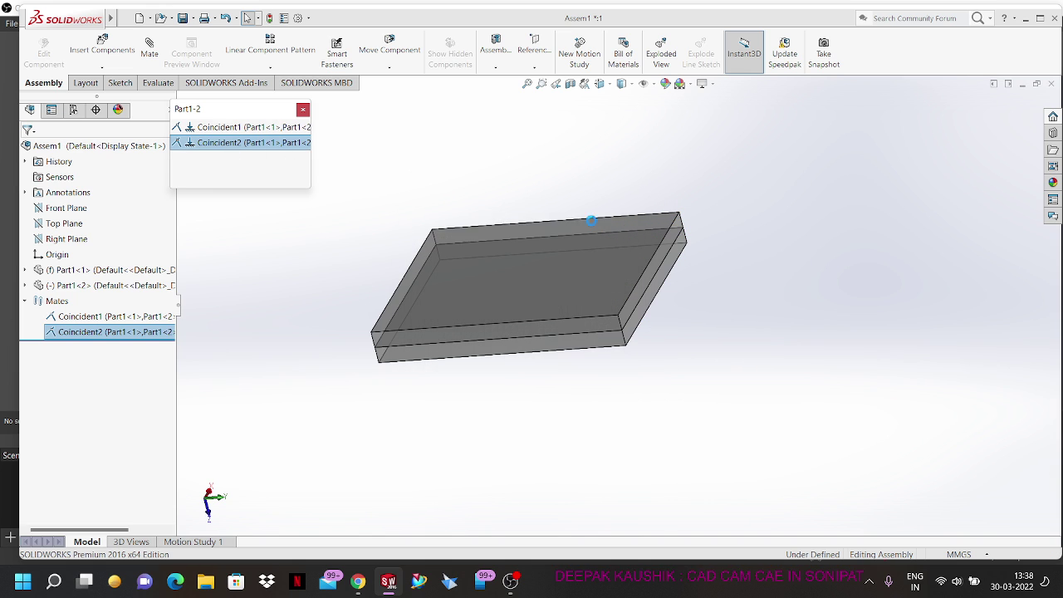
{"action": "left_click", "coordinate": [249, 129]}
{"action": "key", "text": "Delete"}
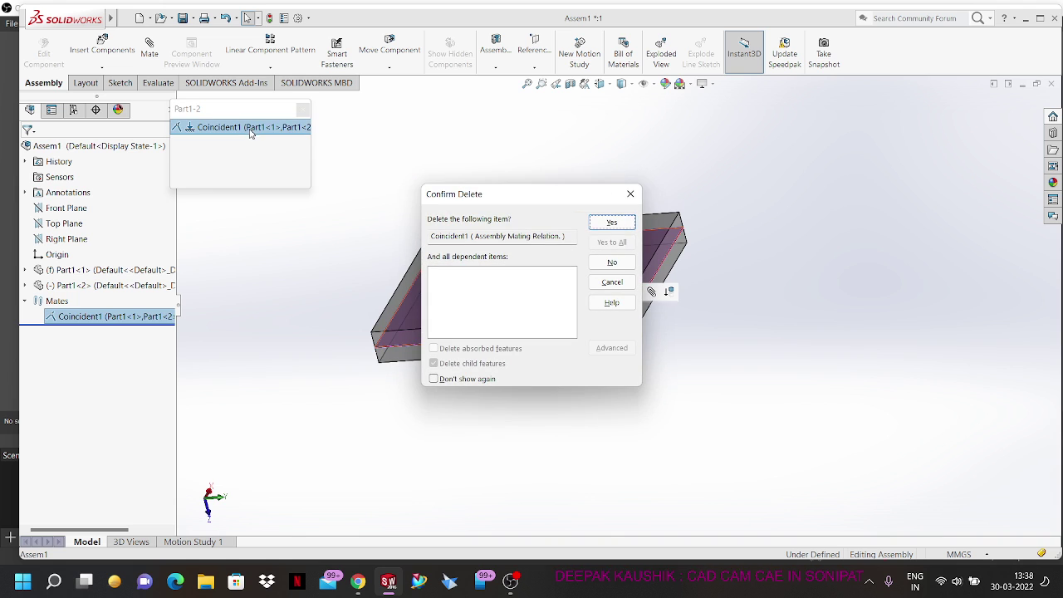
{"action": "left_click", "coordinate": [612, 222]}
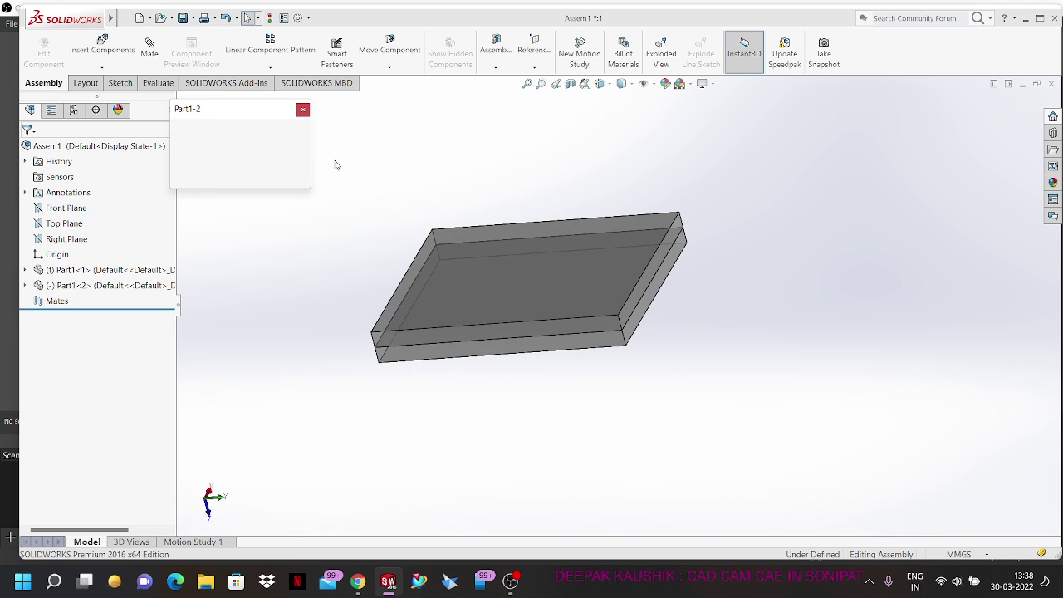
{"action": "left_click", "coordinate": [302, 110]}
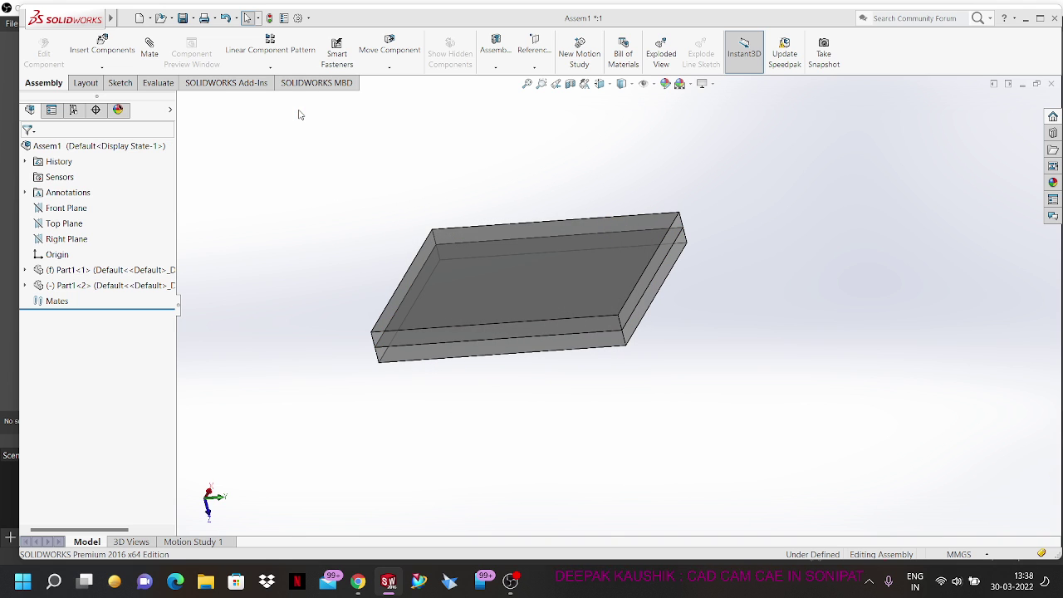
Step: Move the unmated second plate away from the first plate so there is a clear gap between them
{"action": "left_click", "coordinate": [563, 293]}
{"action": "left_click_drag", "start_coordinate": [626, 257], "coordinate": [781, 219]}
{"action": "middle_click_drag", "start_coordinate": [761, 329], "coordinate": [543, 207]}
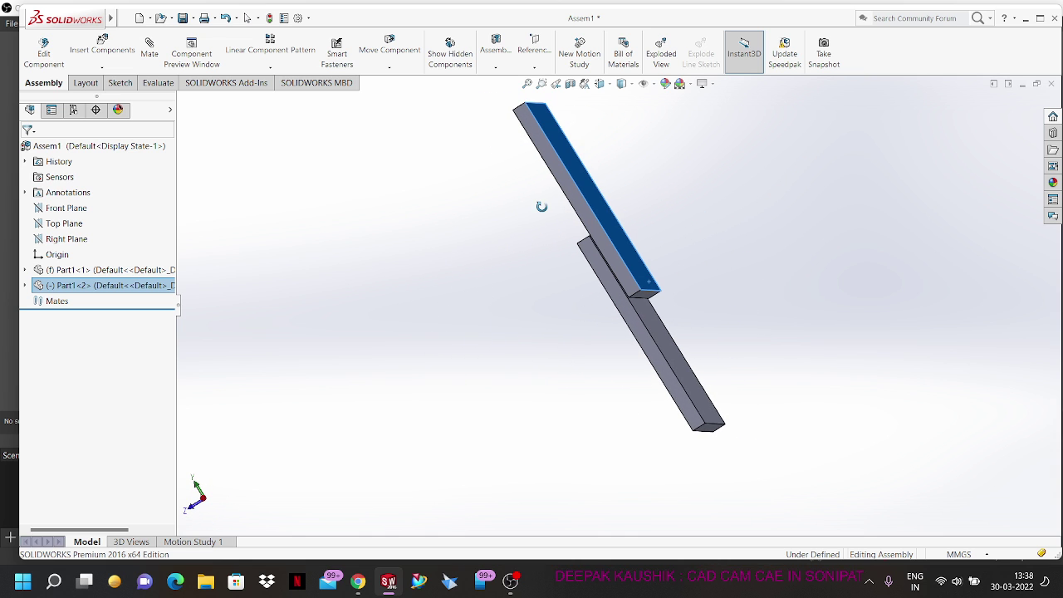
{"action": "left_click_drag", "start_coordinate": [597, 201], "coordinate": [709, 213]}
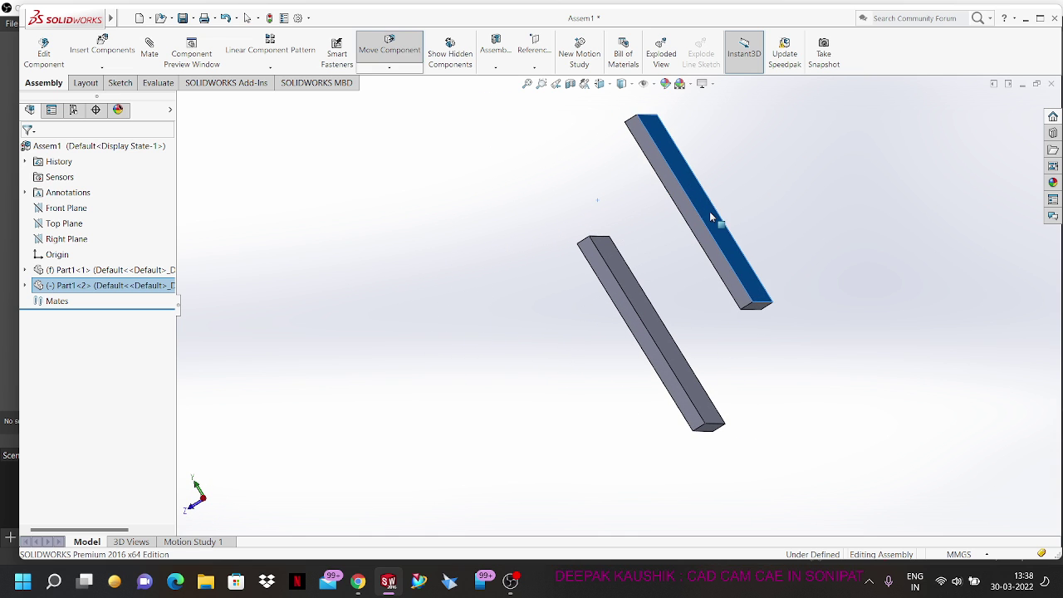
{"action": "middle_click_drag", "start_coordinate": [585, 199], "coordinate": [644, 204]}
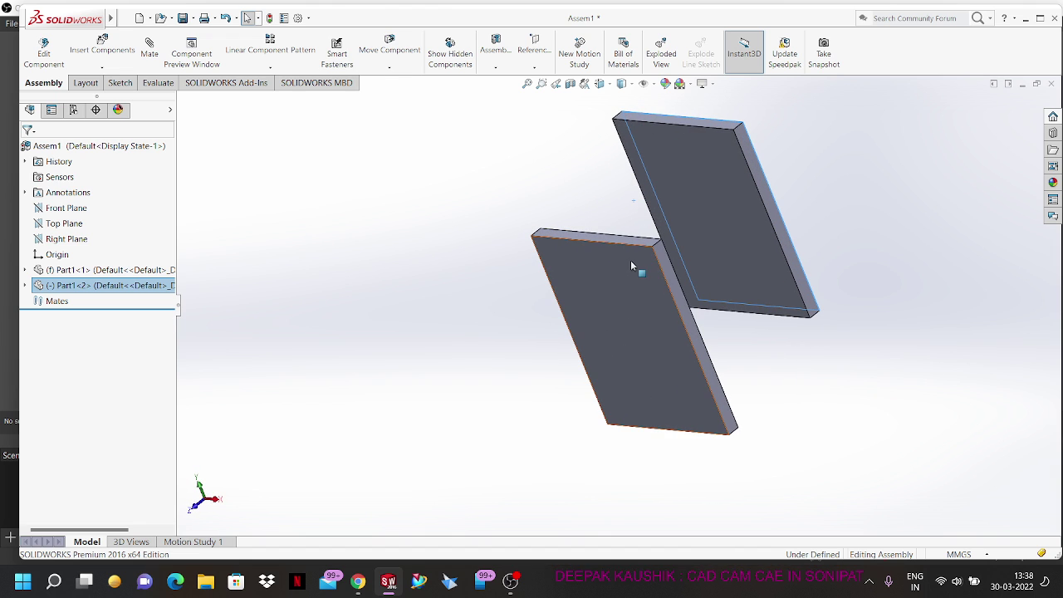
{"action": "key", "text": "Escape"}
Step: Apply a Parallel mate between the second plate's broad face and the first plate's facing broad face
{"action": "left_click", "coordinate": [726, 199]}
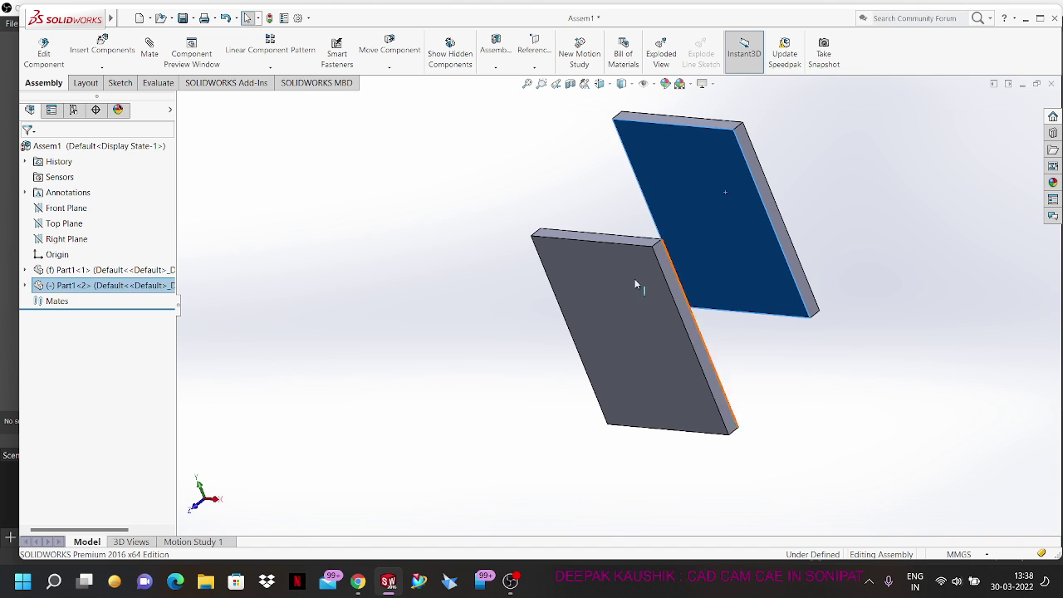
{"action": "middle_click_drag", "start_coordinate": [508, 399], "coordinate": [406, 452]}
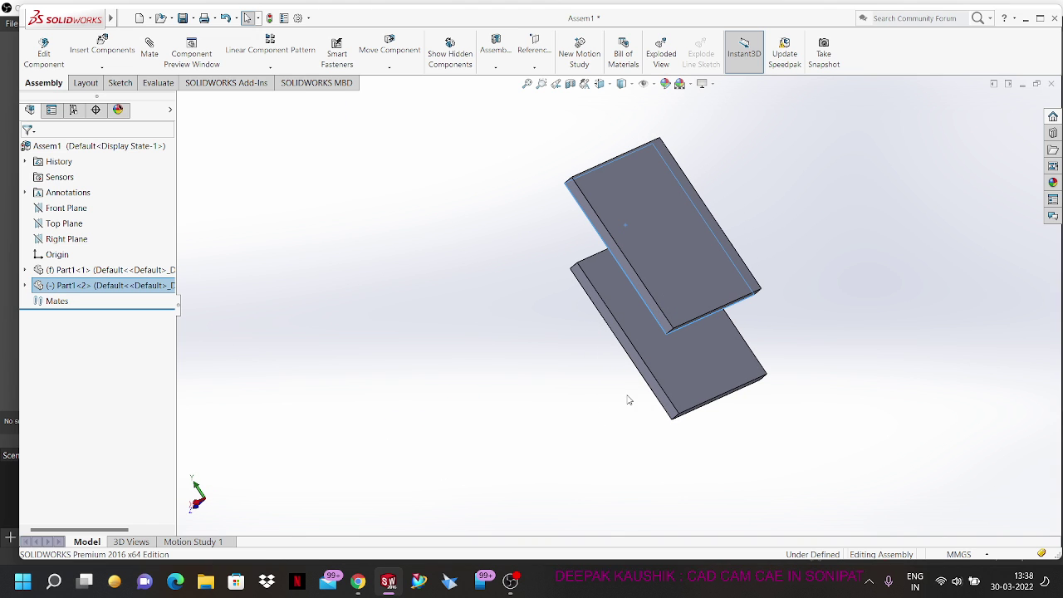
{"action": "scroll", "coordinate": [694, 378], "scroll_direction": "down", "scroll_amount": 3}
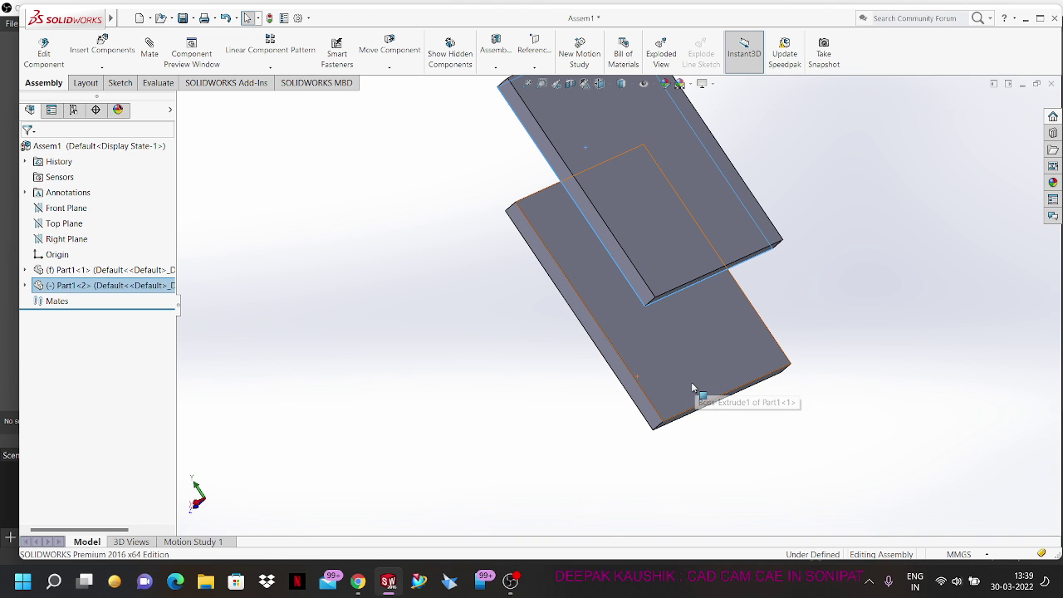
{"action": "left_click", "coordinate": [692, 387], "text": "ctrl"}
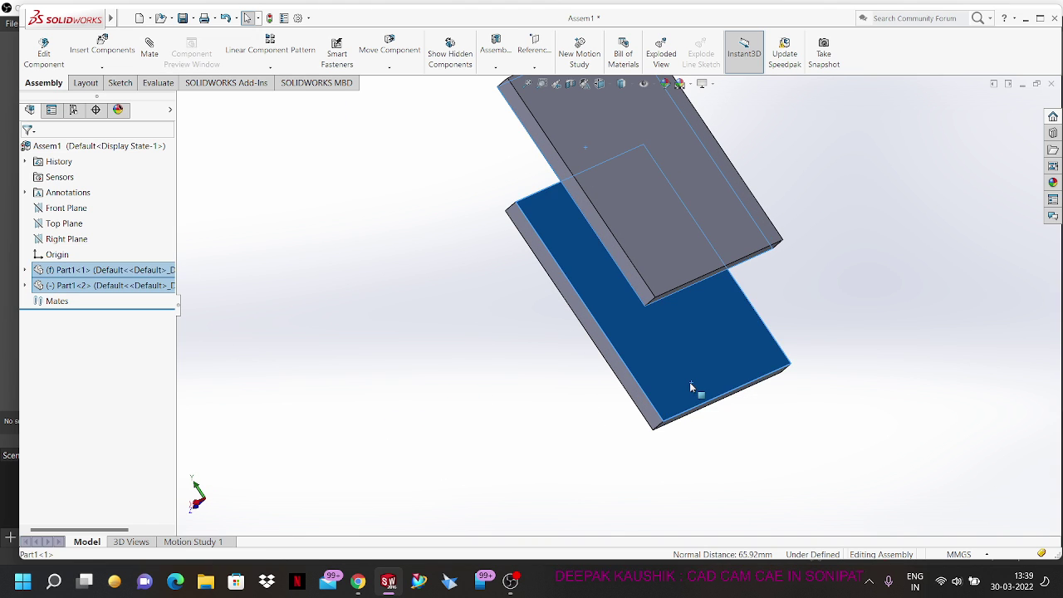
{"action": "left_click", "coordinate": [150, 51]}
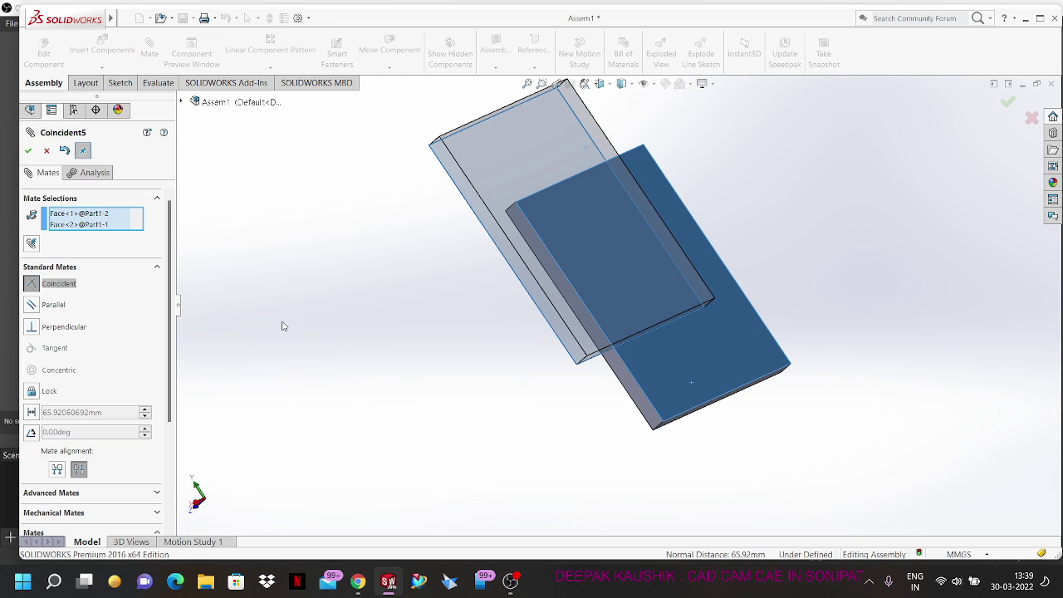
{"action": "left_click", "coordinate": [35, 304]}
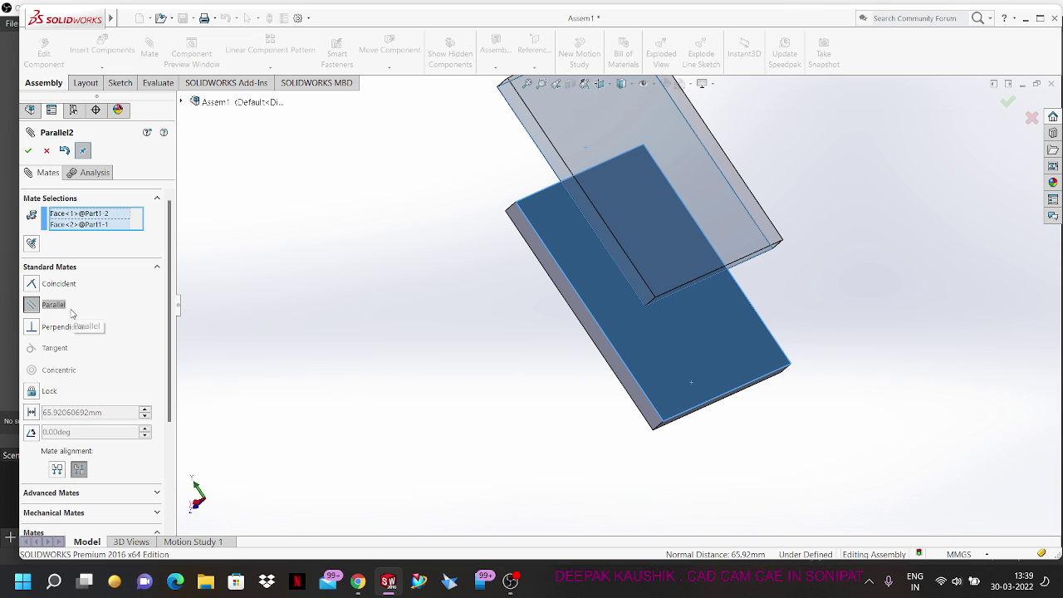
{"action": "left_click", "coordinate": [29, 152]}
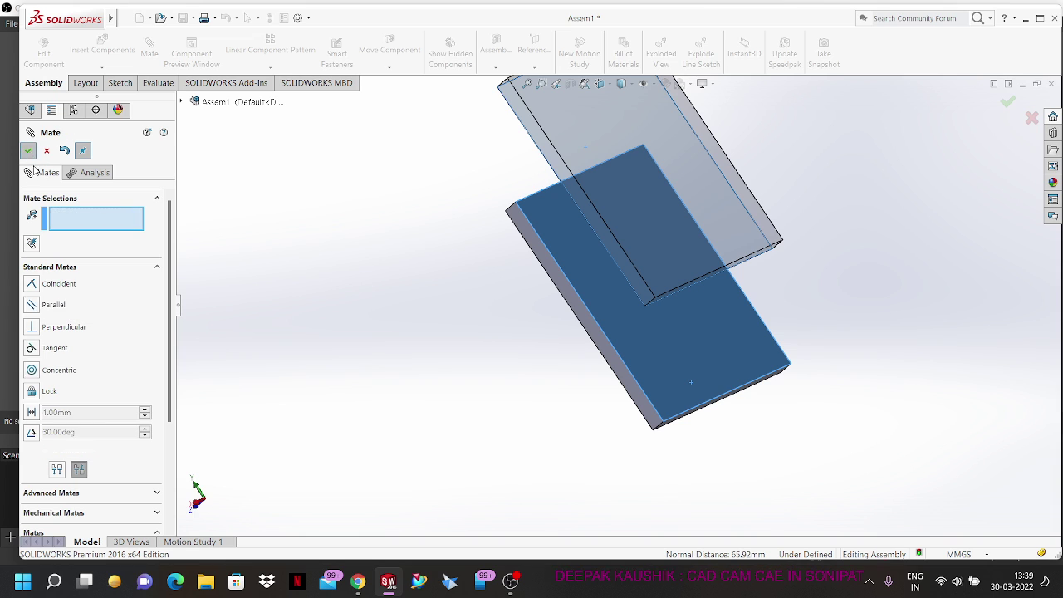
Step: Rotate the second plate slightly, and apply a Parallel mate between the long thin side faces of both plates
{"action": "middle_click_drag", "start_coordinate": [410, 325], "coordinate": [521, 317]}
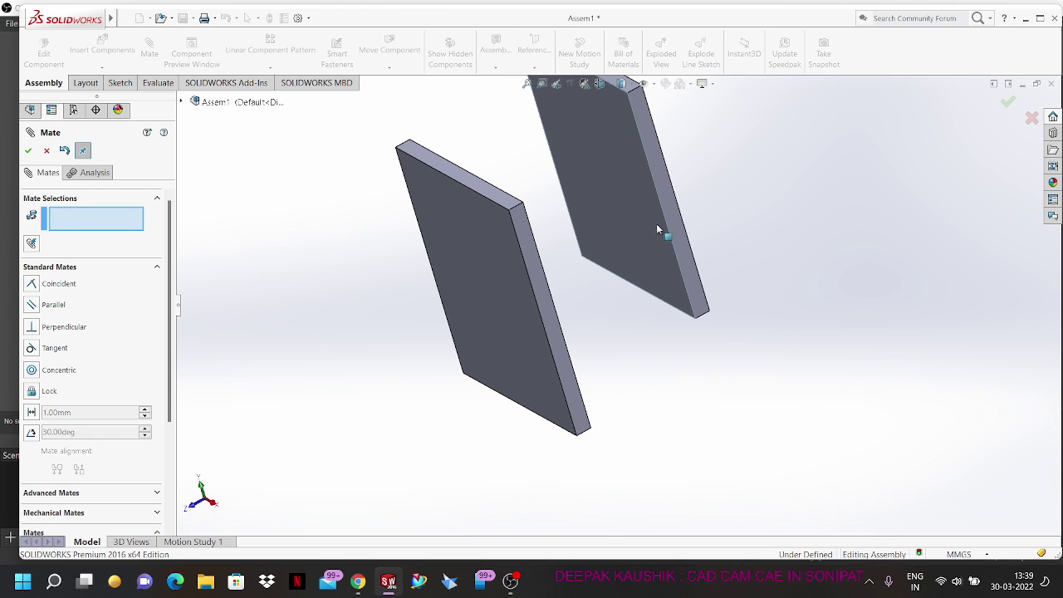
{"action": "left_click_drag", "start_coordinate": [655, 224], "coordinate": [655, 249]}
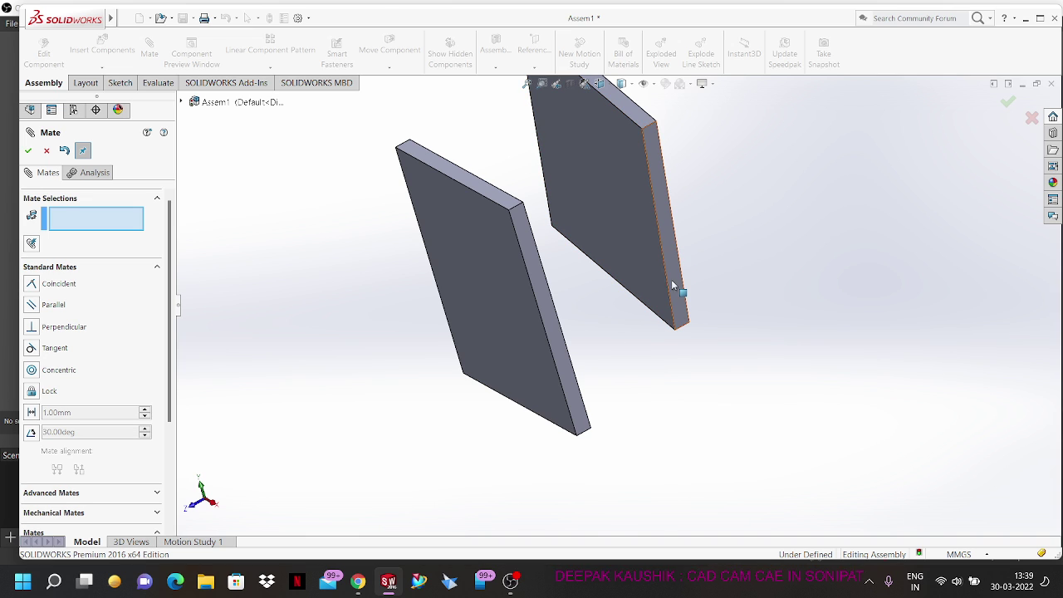
{"action": "left_click", "coordinate": [679, 277]}
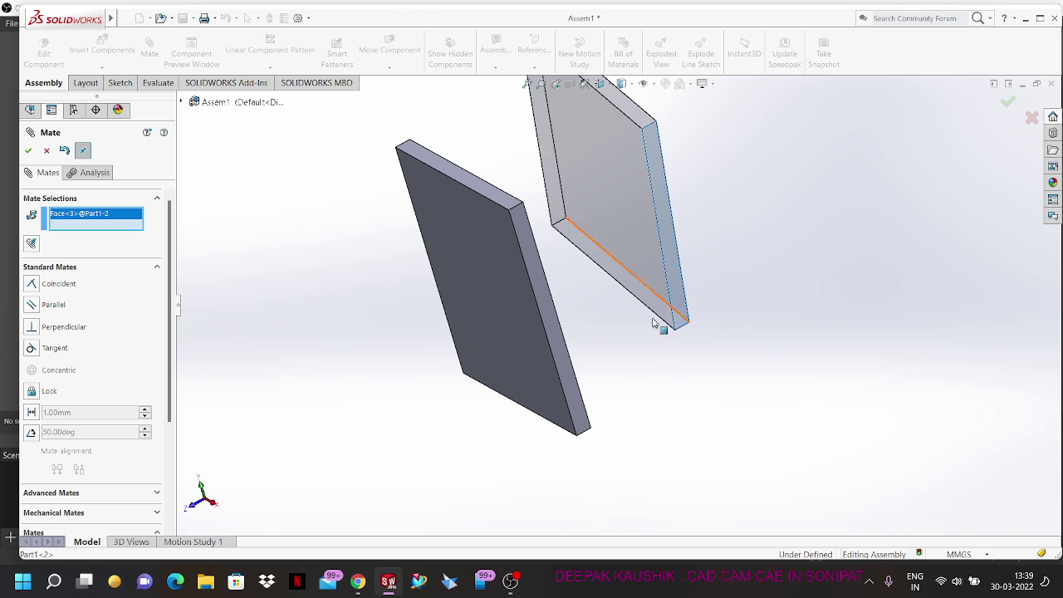
{"action": "left_click", "coordinate": [550, 326]}
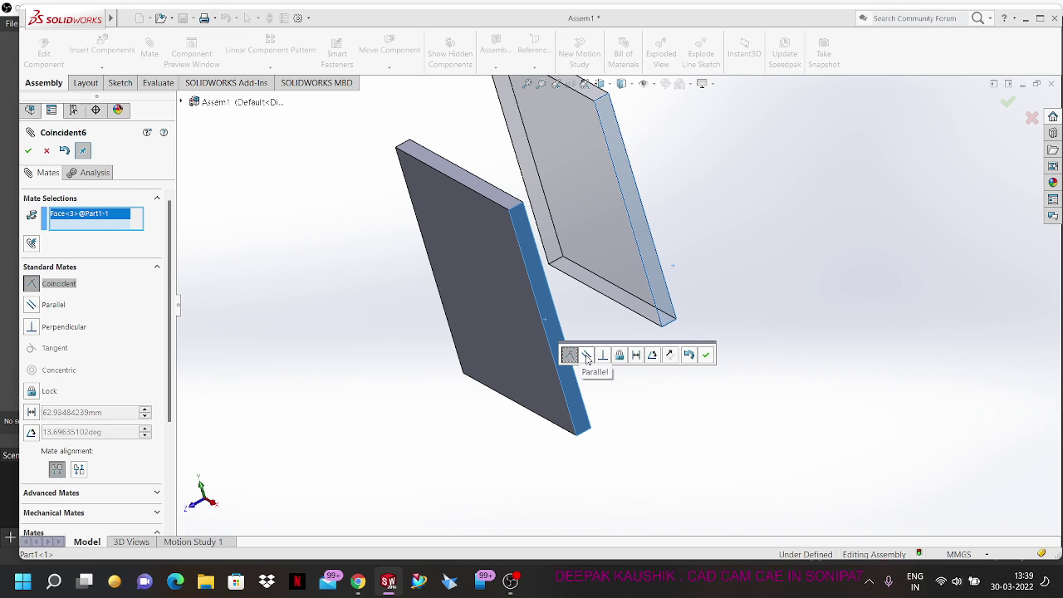
{"action": "left_click", "coordinate": [586, 355]}
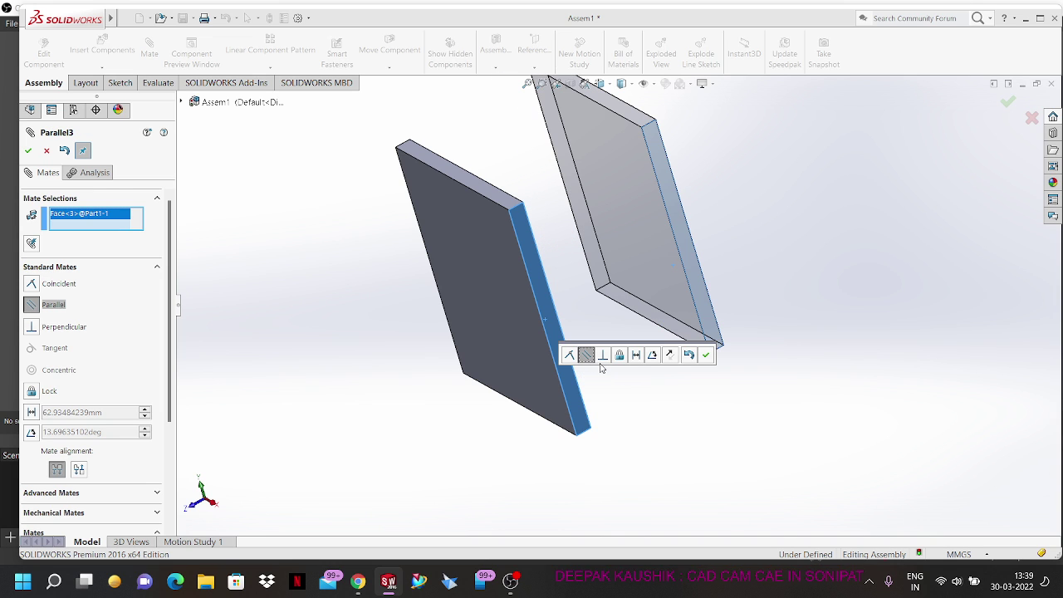
{"action": "left_click", "coordinate": [706, 356]}
Step: Move the second plate alongside the first plate to test its remaining freedom, and compare their orientation
{"action": "middle_click_drag", "start_coordinate": [634, 263], "coordinate": [606, 288]}
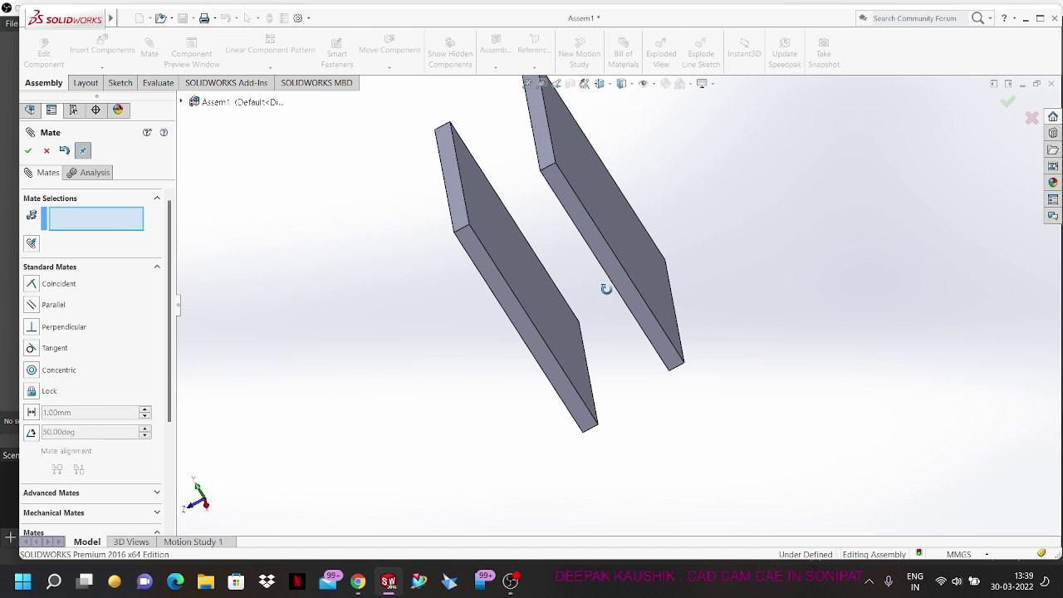
{"action": "left_click_drag", "start_coordinate": [621, 233], "coordinate": [603, 265]}
{"action": "middle_click_drag", "start_coordinate": [581, 308], "coordinate": [804, 116]}
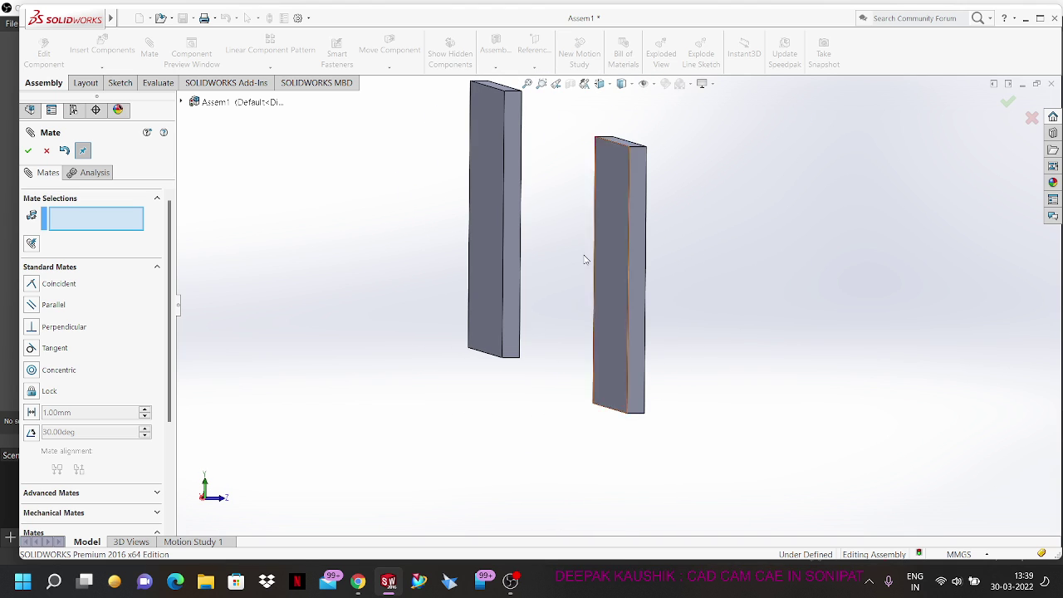
{"action": "left_click_drag", "start_coordinate": [496, 235], "coordinate": [498, 300]}
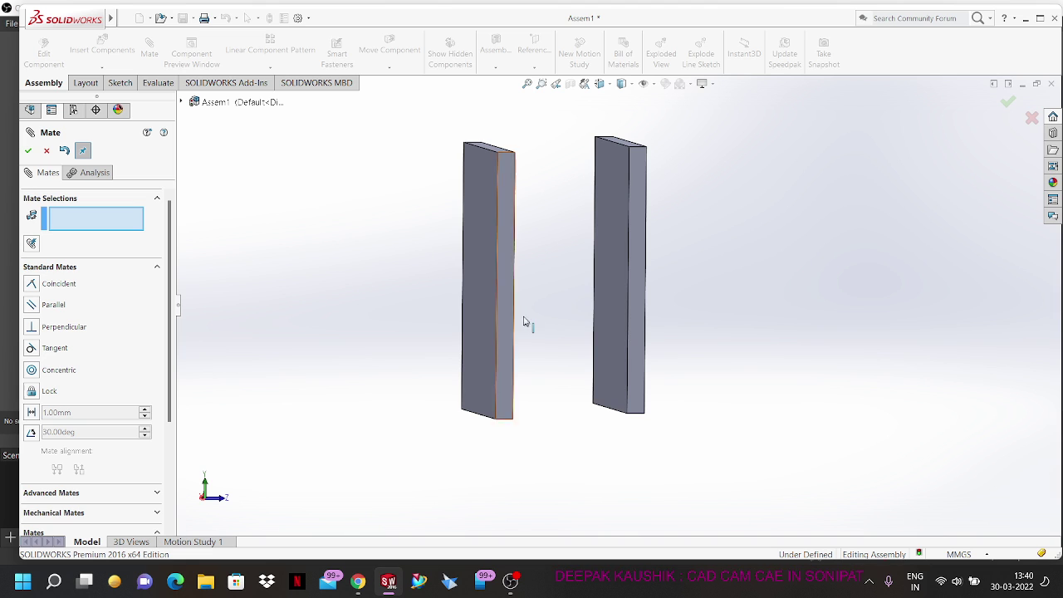
{"action": "middle_click_drag", "start_coordinate": [541, 221], "coordinate": [533, 291]}
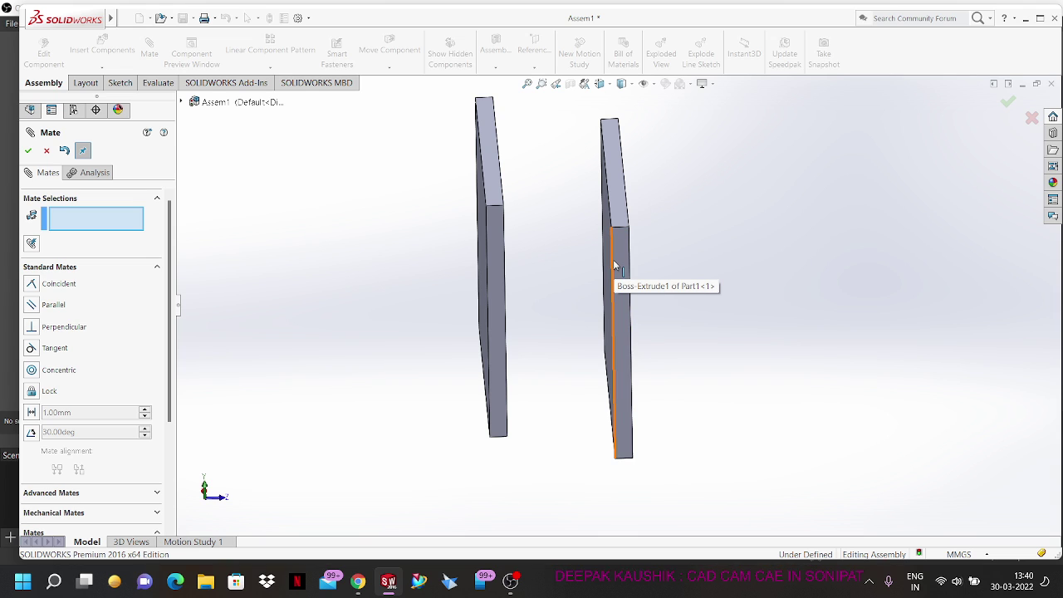
{"action": "middle_click_drag", "start_coordinate": [541, 199], "coordinate": [549, 356]}
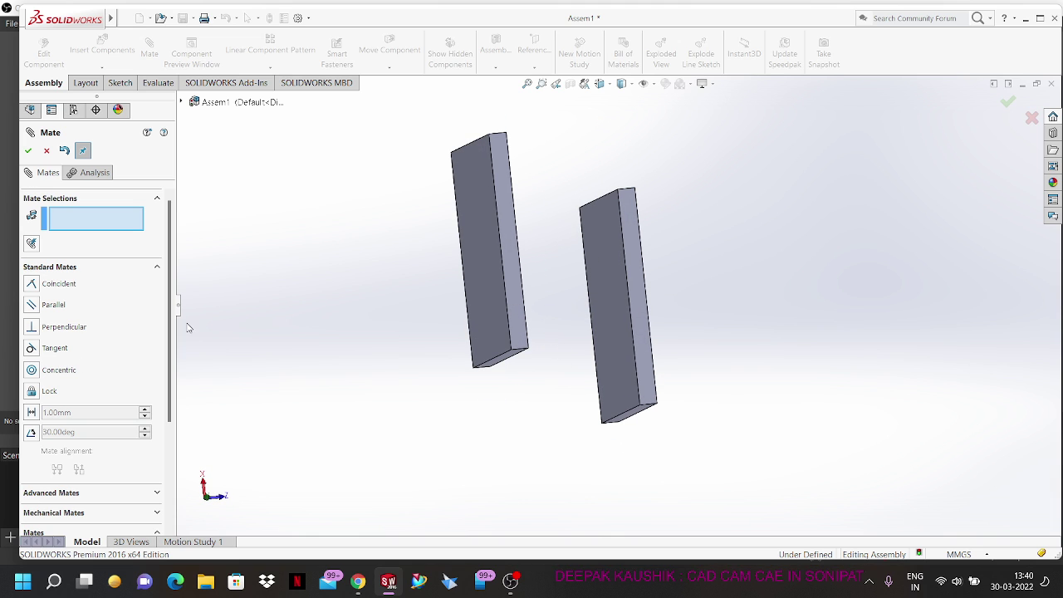
Step: Delete the Parallel2 and Parallel3 mates from the Mate command's list of mates
{"action": "left_click_drag", "start_coordinate": [170, 257], "coordinate": [168, 346]}
{"action": "left_click", "coordinate": [80, 390]}
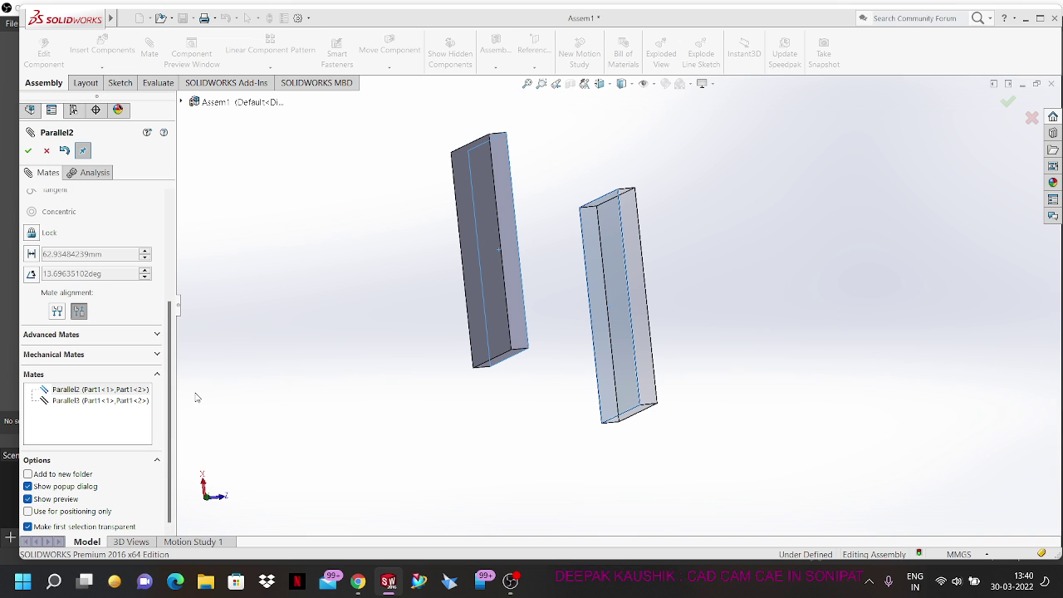
{"action": "left_click", "coordinate": [104, 389]}
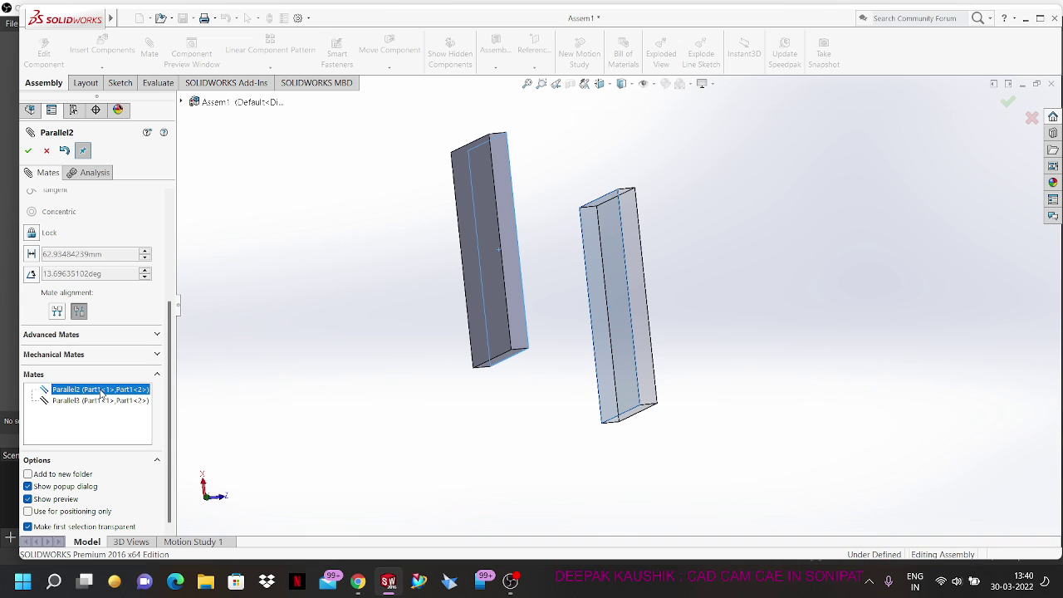
{"action": "key", "text": "Delete"}
{"action": "left_click", "coordinate": [103, 390]}
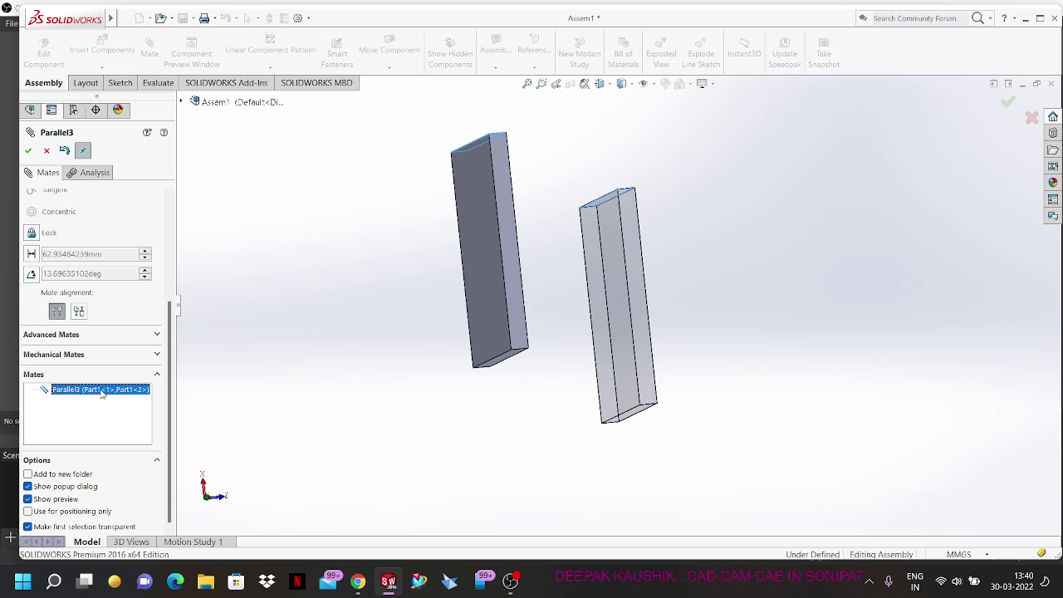
{"action": "key", "text": "Delete"}
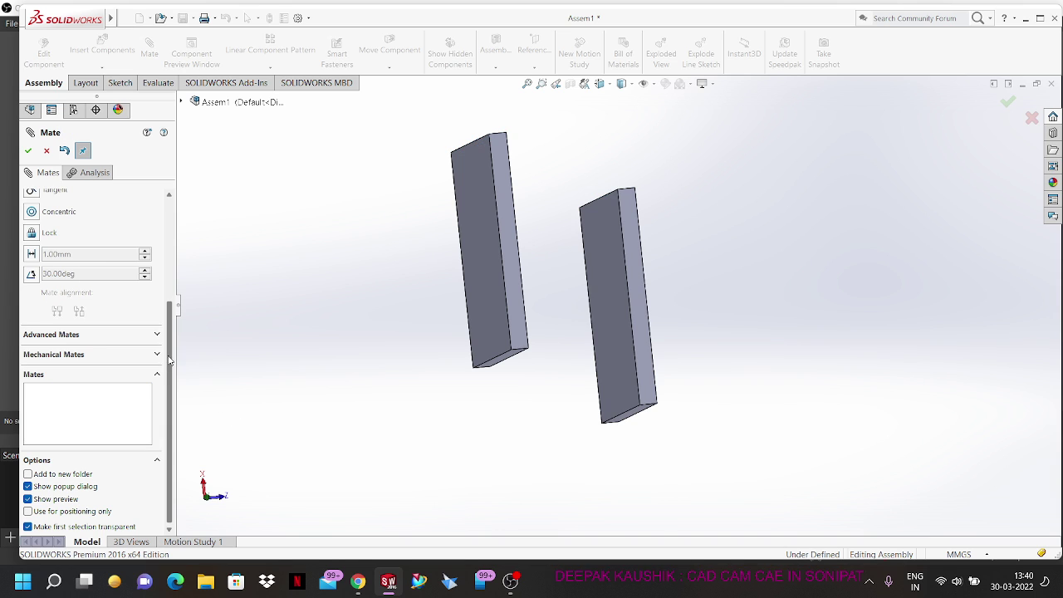
{"action": "scroll", "coordinate": [152, 233], "scroll_direction": "up", "scroll_amount": 5}
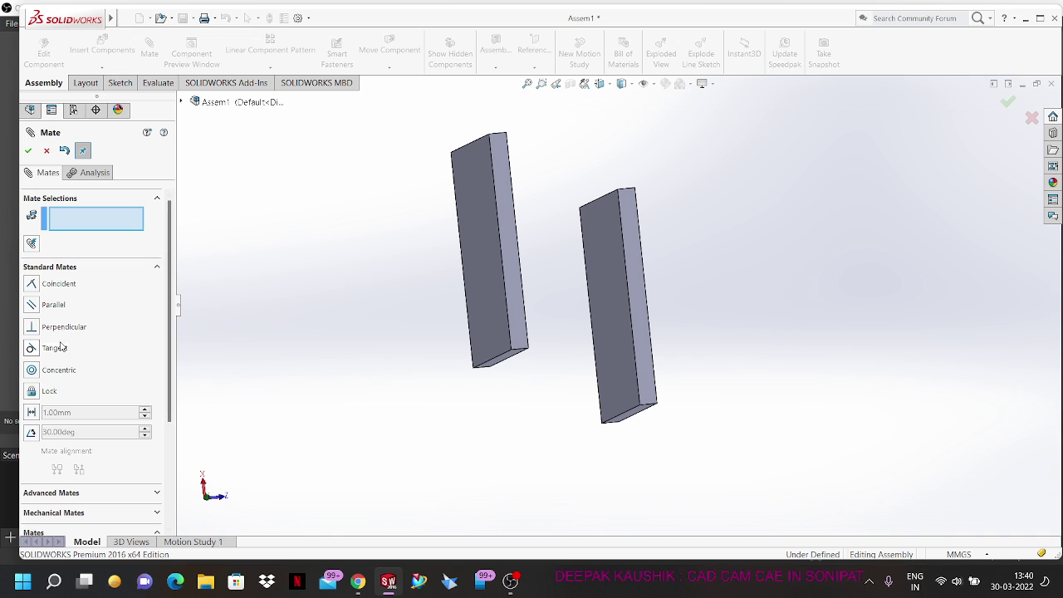
Step: Apply a Perpendicular mate between the second plate's broad face and the first plate's broad face
{"action": "middle_click_drag", "start_coordinate": [321, 292], "coordinate": [302, 343]}
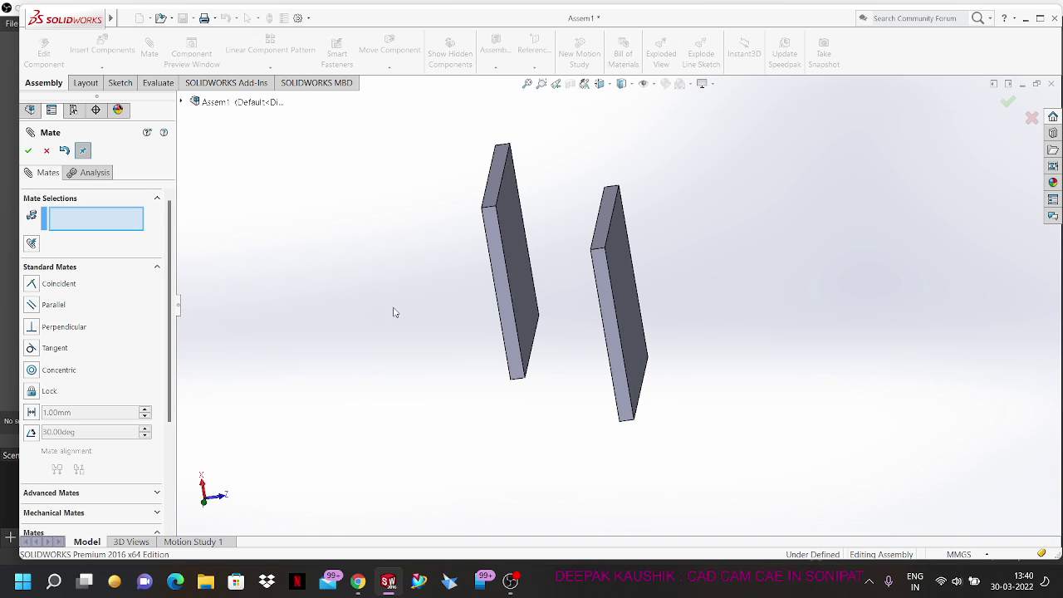
{"action": "left_click", "coordinate": [524, 236]}
{"action": "middle_click_drag", "start_coordinate": [408, 261], "coordinate": [447, 249]}
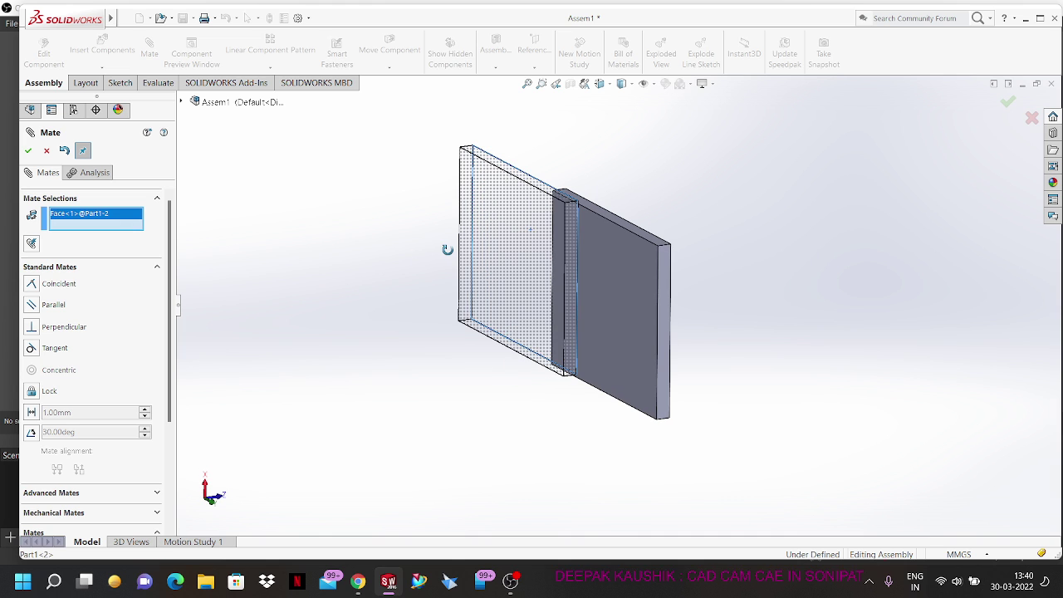
{"action": "left_click", "coordinate": [639, 305]}
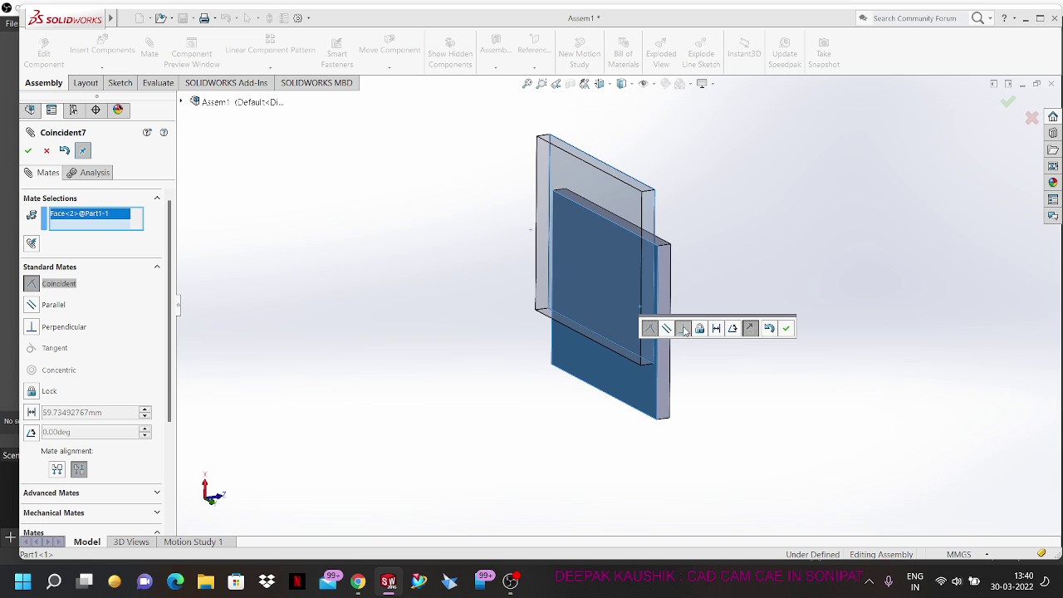
{"action": "left_click", "coordinate": [682, 329]}
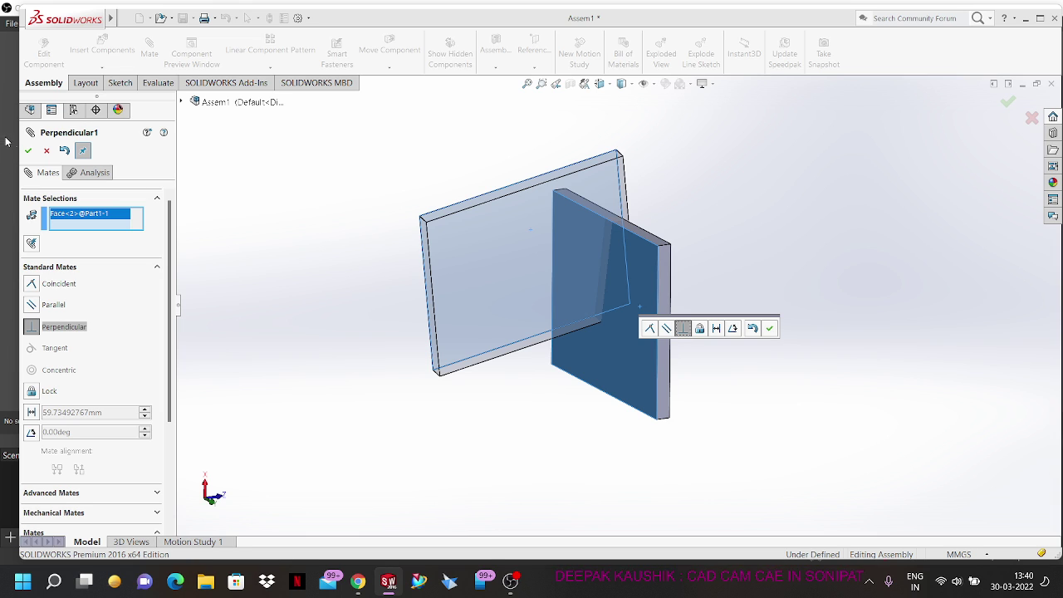
{"action": "left_click", "coordinate": [29, 150]}
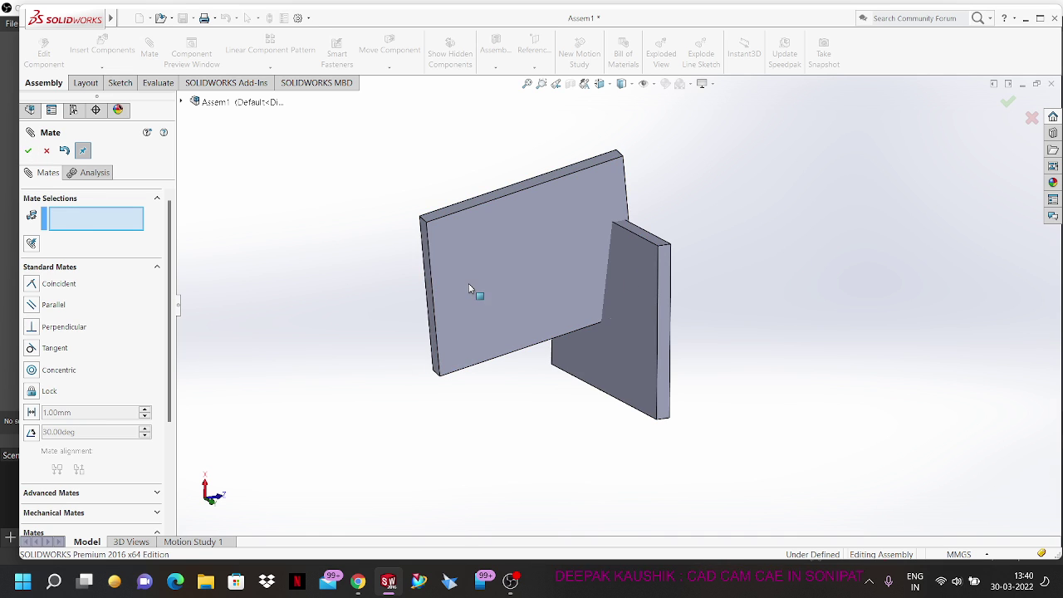
Step: Apply a Coincident mate between the first plate's upper broad-face edge and a short thickness edge of the second plate
{"action": "middle_click_drag", "start_coordinate": [470, 286], "coordinate": [561, 312]}
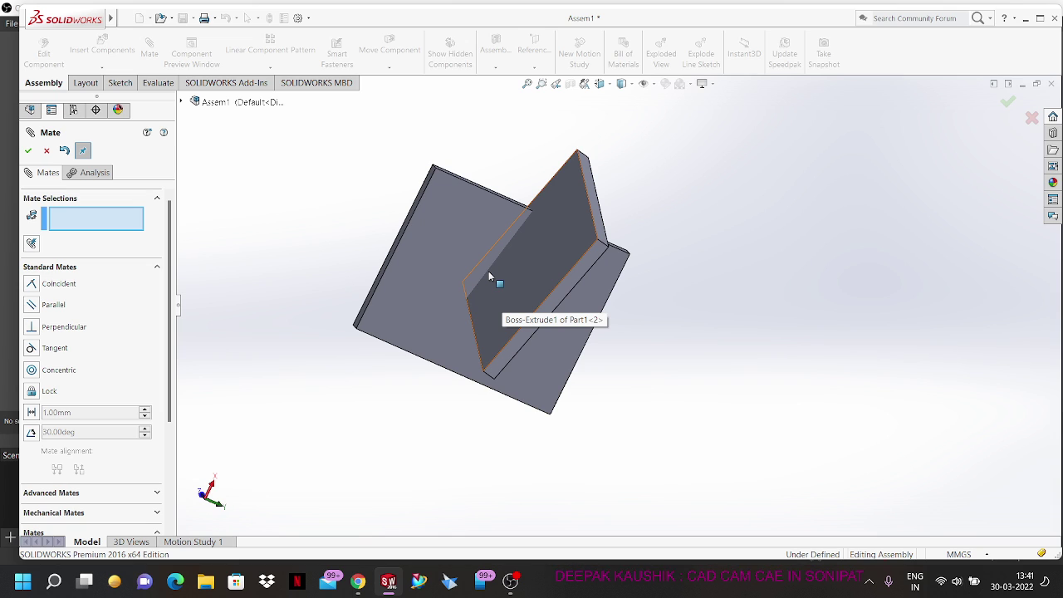
{"action": "scroll", "coordinate": [444, 174], "scroll_direction": "down", "scroll_amount": 4}
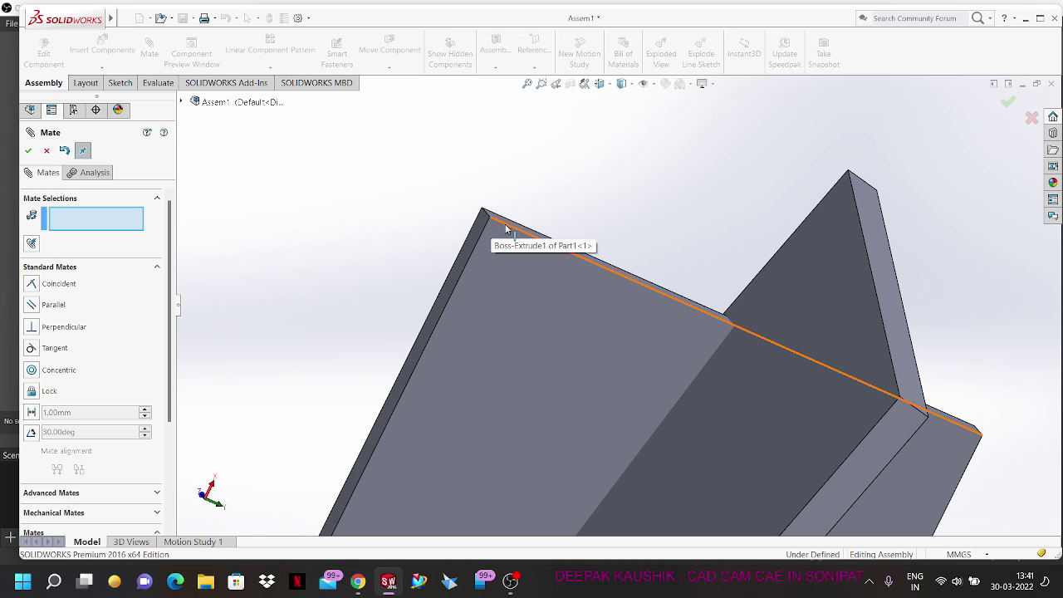
{"action": "left_click", "coordinate": [506, 228]}
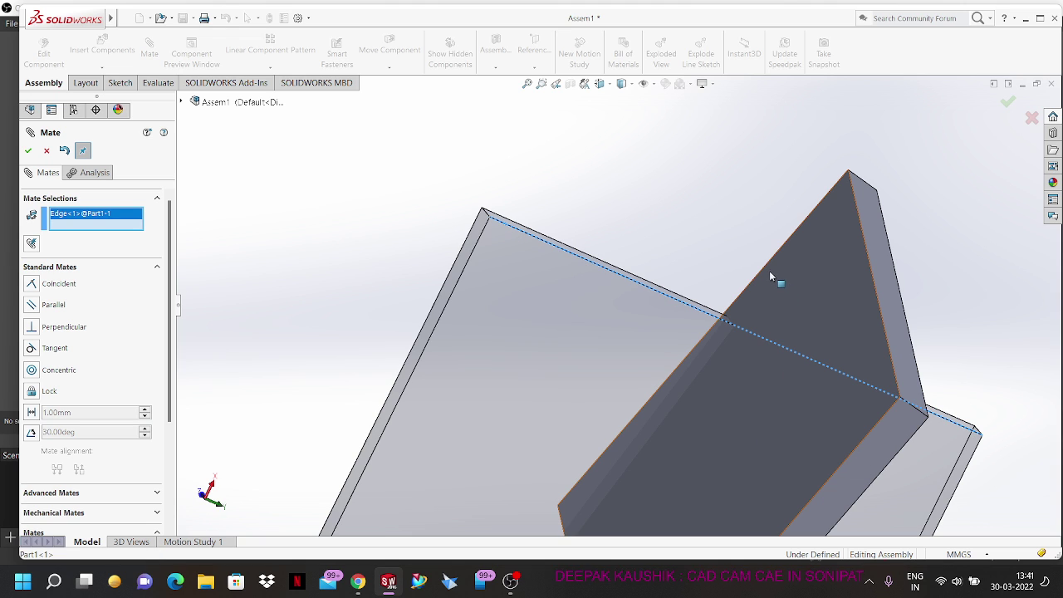
{"action": "left_click", "coordinate": [864, 180]}
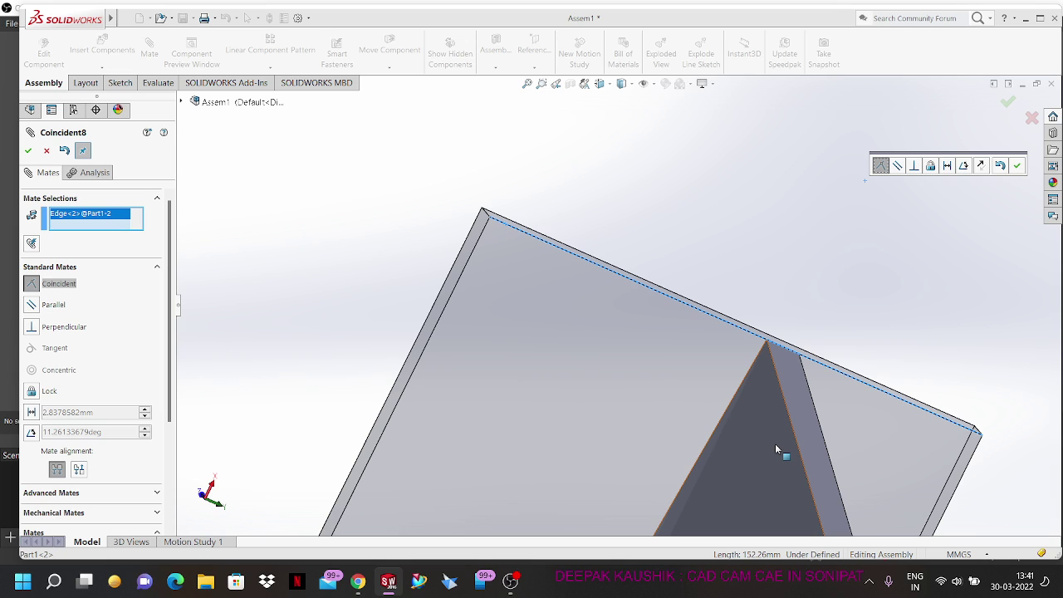
{"action": "left_click", "coordinate": [29, 151]}
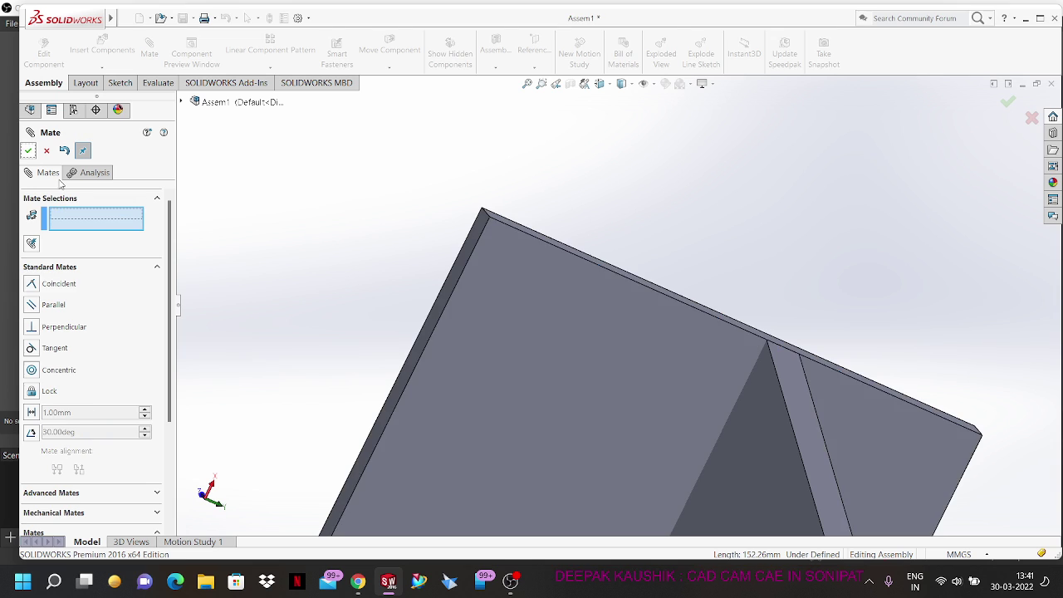
Step: Delete the Coincident8 and Perpendicular1 mates from the Mate command's list of mates, and close the command
{"action": "scroll", "coordinate": [610, 340], "scroll_direction": "up", "scroll_amount": 3}
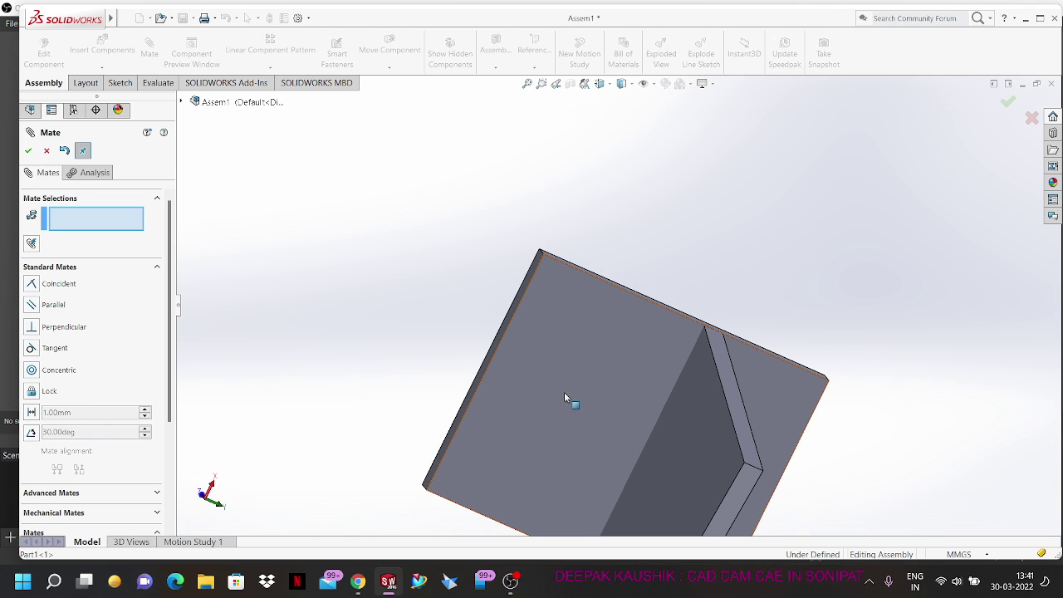
{"action": "middle_click_drag", "start_coordinate": [579, 429], "coordinate": [557, 338], "text": "ctrl"}
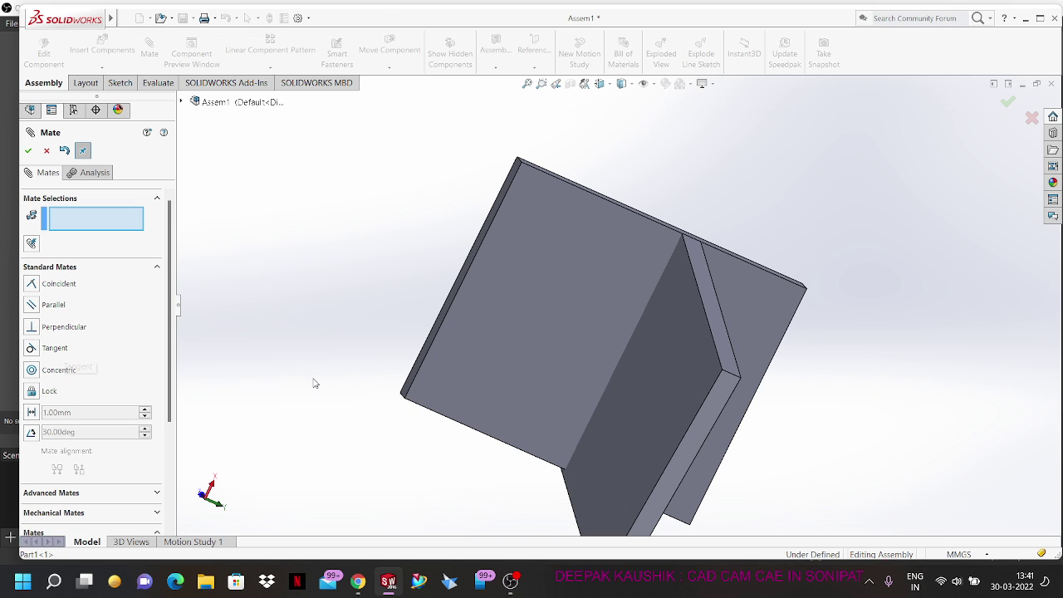
{"action": "middle_click_drag", "start_coordinate": [425, 379], "coordinate": [412, 402]}
{"action": "scroll", "coordinate": [487, 365], "scroll_direction": "up", "scroll_amount": 3}
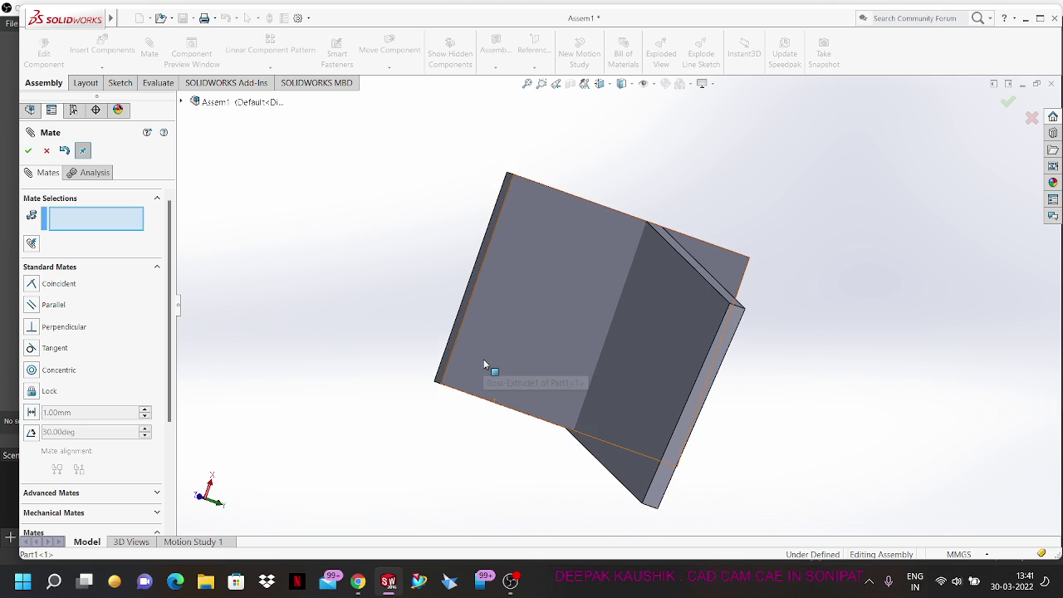
{"action": "scroll", "coordinate": [635, 240], "scroll_direction": "down", "scroll_amount": 5}
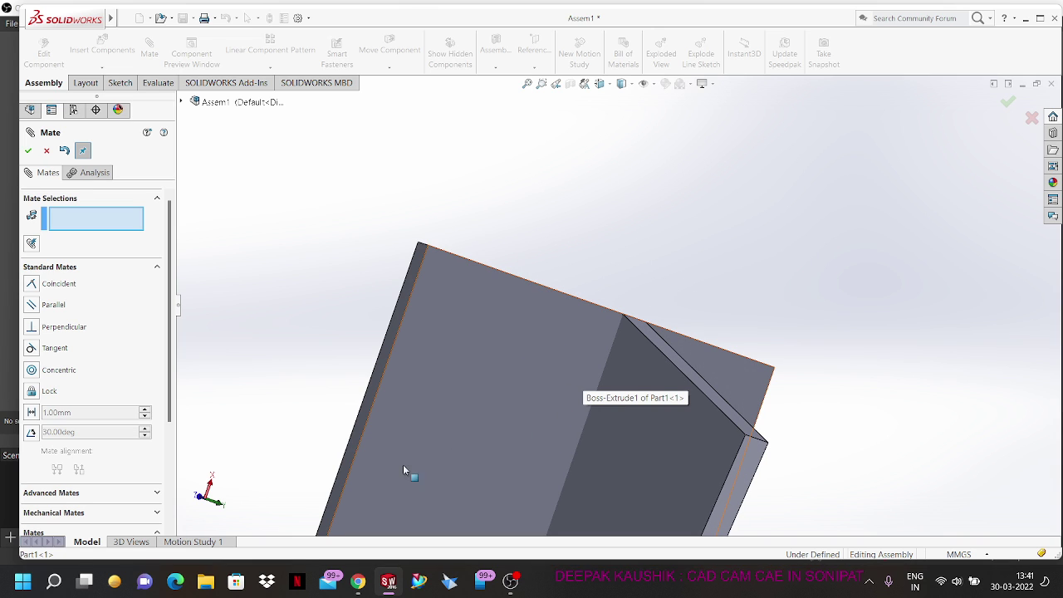
{"action": "left_click_drag", "start_coordinate": [177, 311], "coordinate": [177, 407]}
{"action": "left_click", "coordinate": [100, 410]}
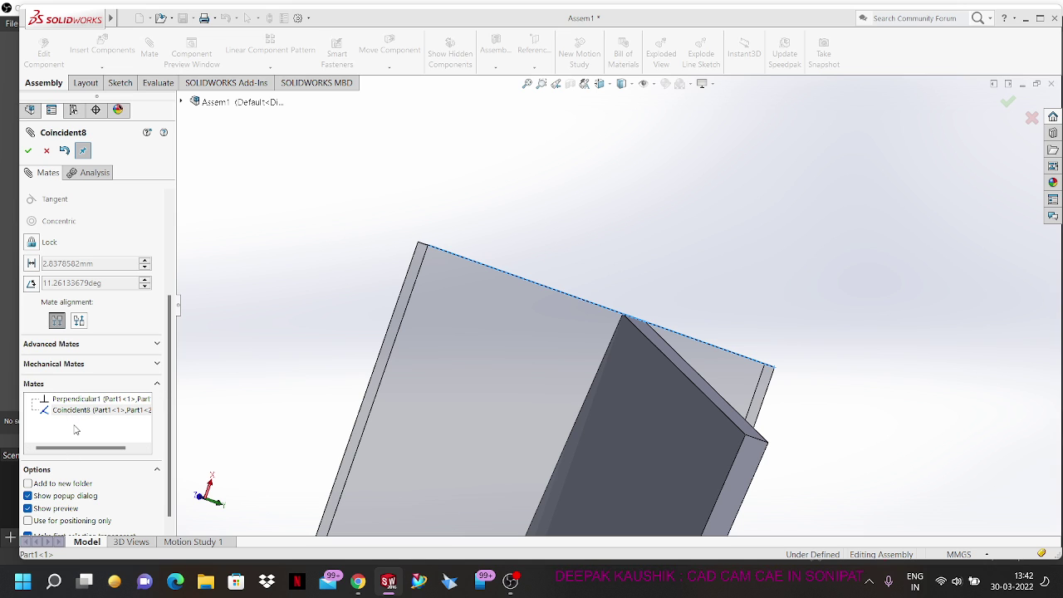
{"action": "left_click", "coordinate": [75, 411]}
{"action": "key", "text": "Delete"}
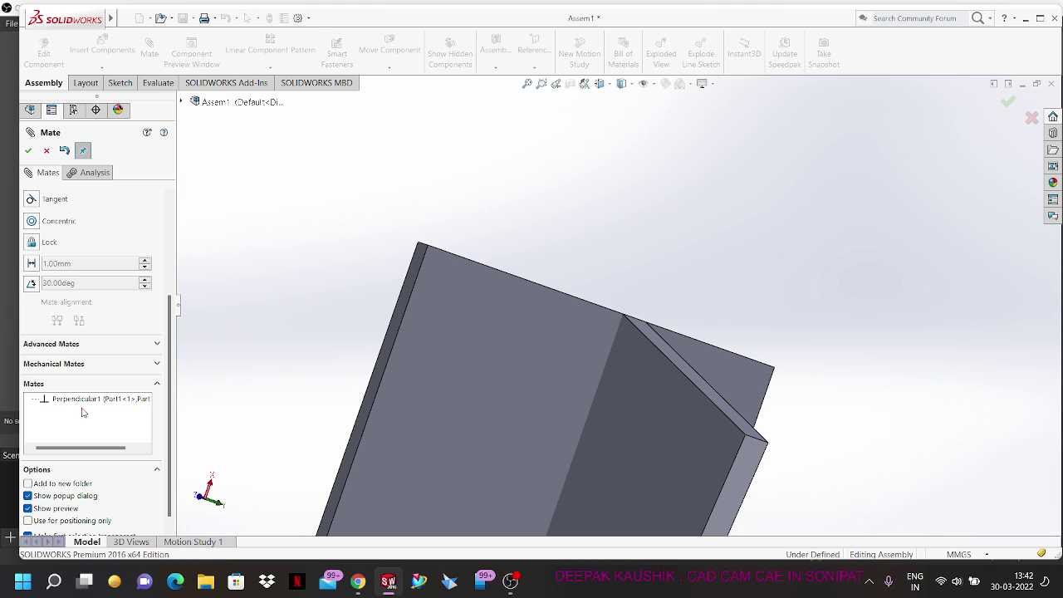
{"action": "left_click", "coordinate": [80, 404]}
{"action": "left_click", "coordinate": [80, 405]}
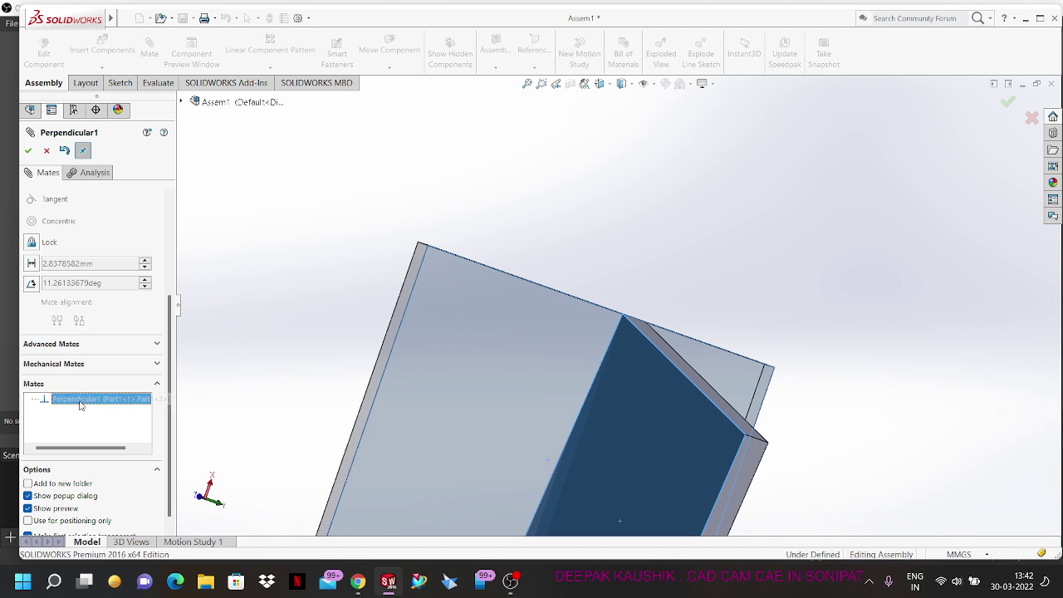
{"action": "key", "text": "Delete"}
{"action": "key", "text": "Escape"}
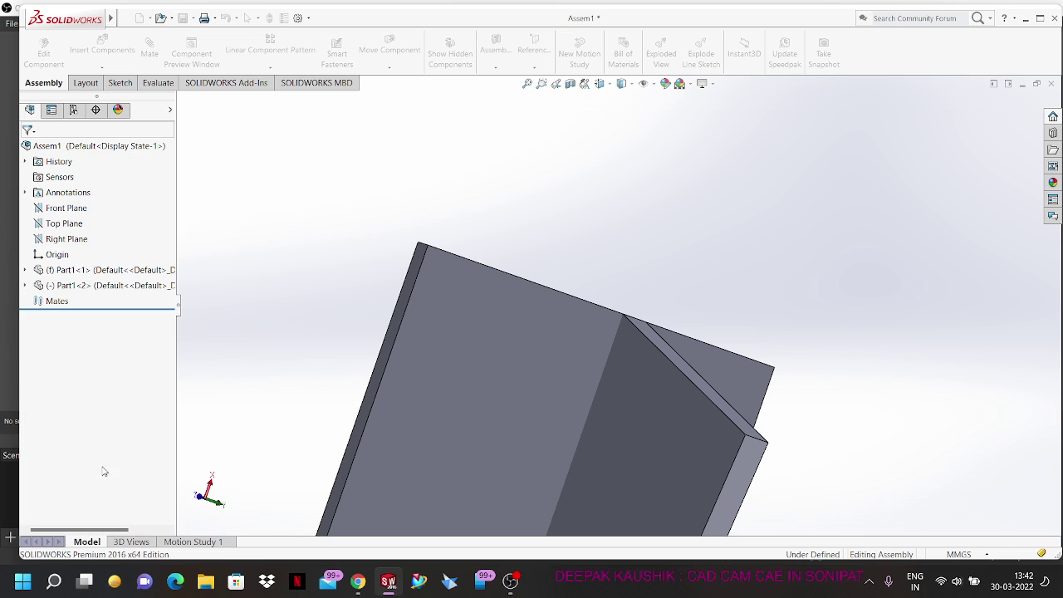
Step: Move the second plate away from the first plate so the two stand apart
{"action": "scroll", "coordinate": [570, 279], "scroll_direction": "up", "scroll_amount": 3}
{"action": "left_click_drag", "start_coordinate": [627, 380], "coordinate": [436, 242]}
{"action": "scroll", "coordinate": [515, 228], "scroll_direction": "down", "scroll_amount": 3}
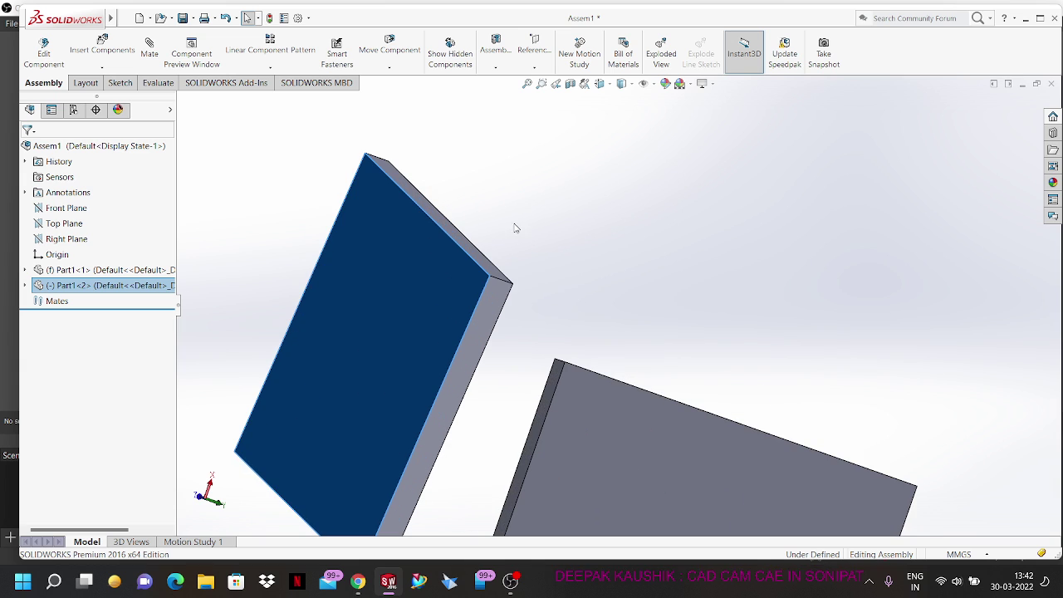
Step: Preview a Coincident mate between a broad-face edge of each plate in both the aligned and anti-aligned orientations, and discard it
{"action": "left_click", "coordinate": [478, 297]}
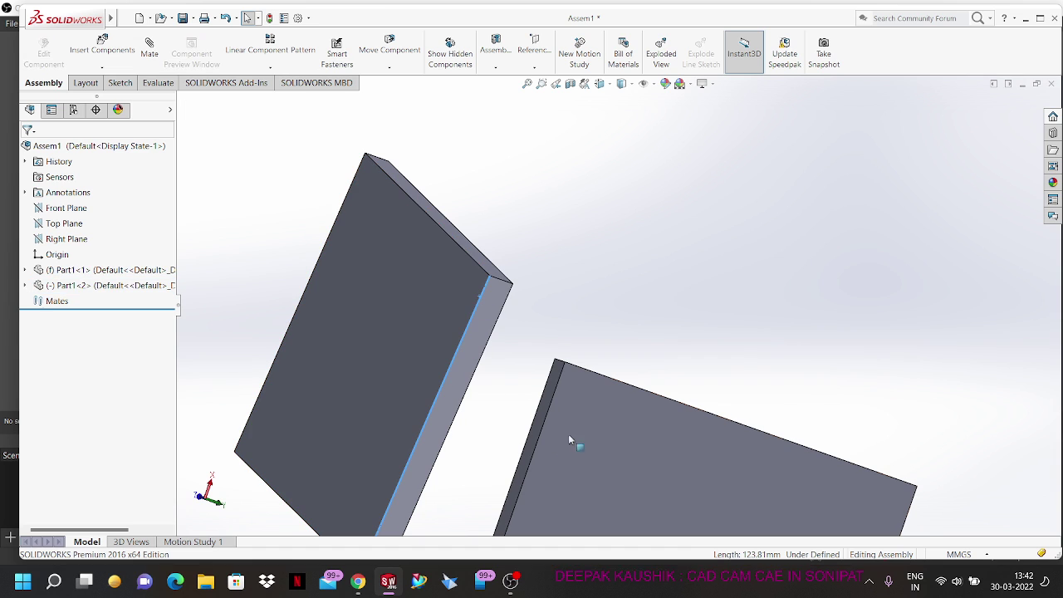
{"action": "left_click", "coordinate": [647, 392], "text": "ctrl"}
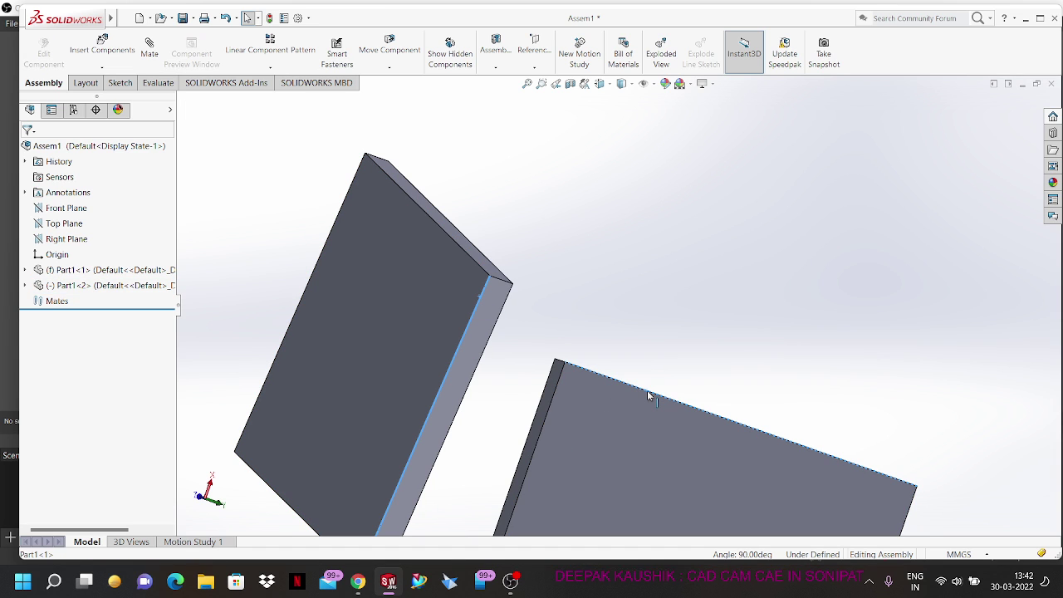
{"action": "left_click", "coordinate": [149, 48]}
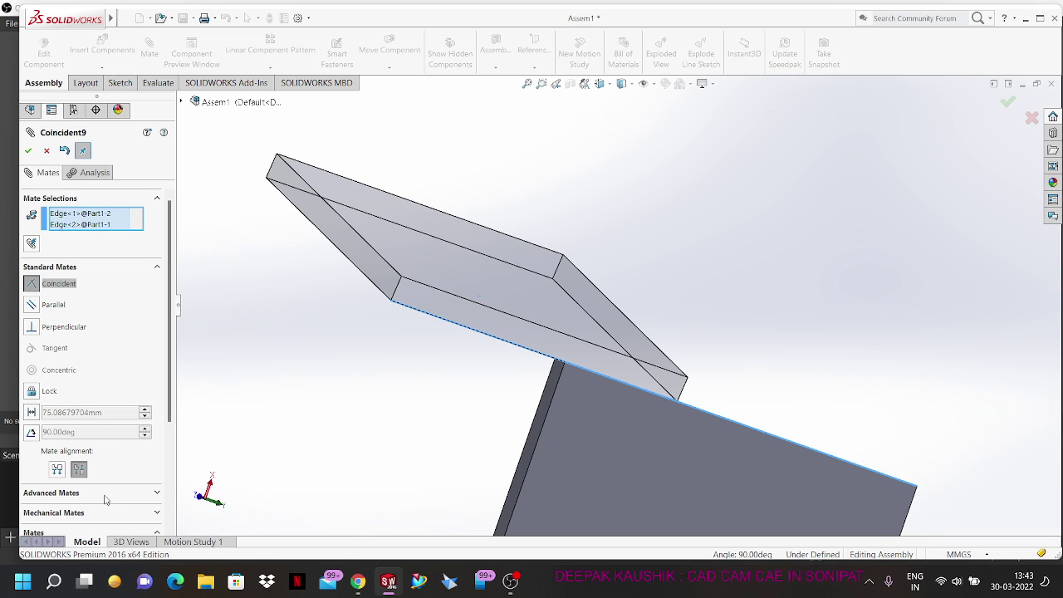
{"action": "scroll", "coordinate": [461, 395], "scroll_direction": "up", "scroll_amount": 5}
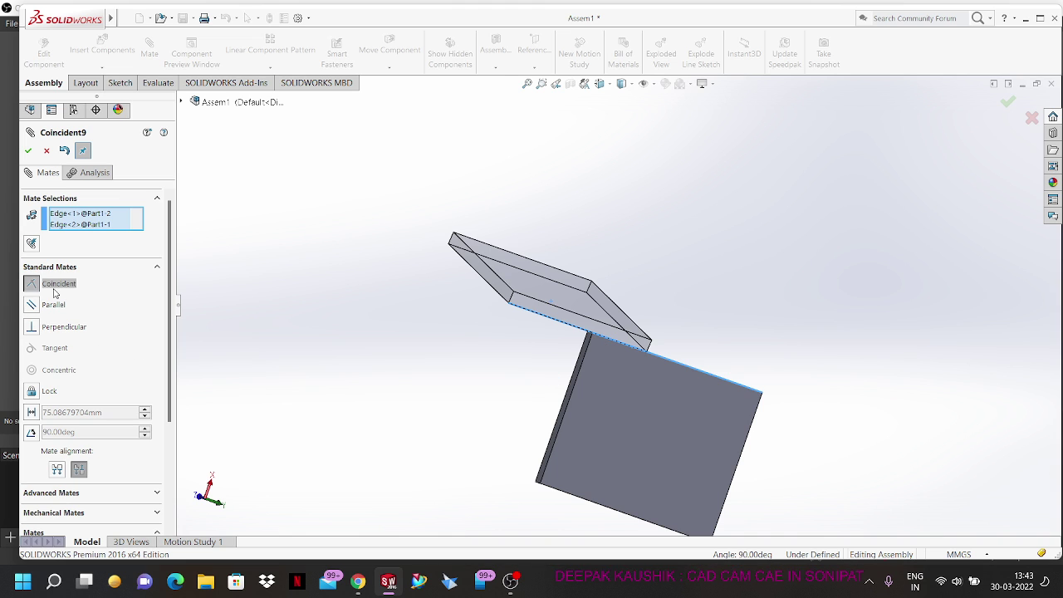
{"action": "scroll", "coordinate": [602, 345], "scroll_direction": "down", "scroll_amount": 5}
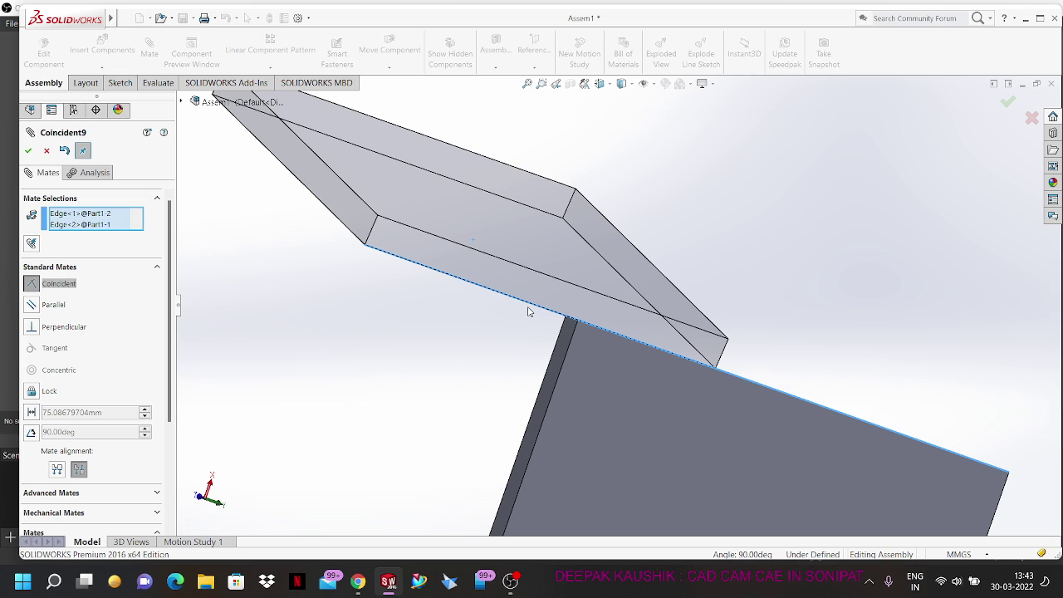
{"action": "left_click", "coordinate": [57, 470]}
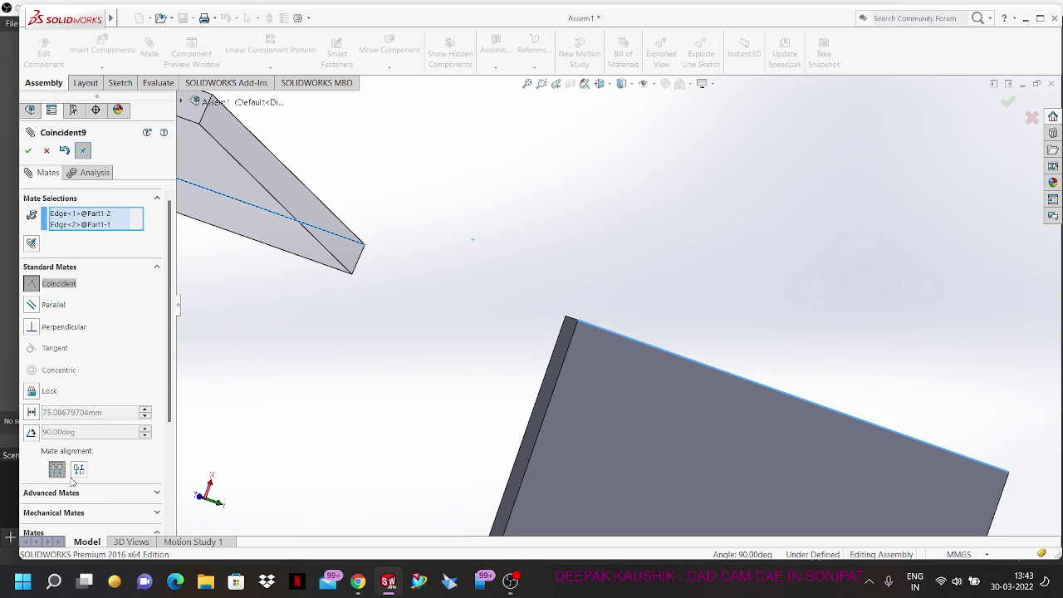
{"action": "left_click", "coordinate": [79, 470]}
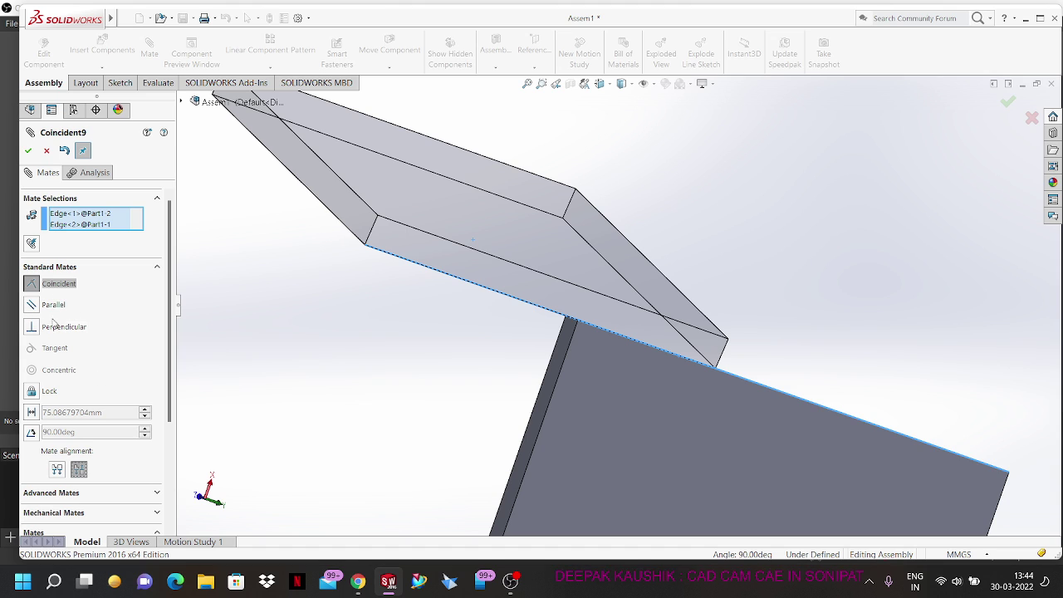
{"action": "left_click", "coordinate": [58, 469]}
{"action": "left_click", "coordinate": [78, 470]}
{"action": "left_click", "coordinate": [47, 150]}
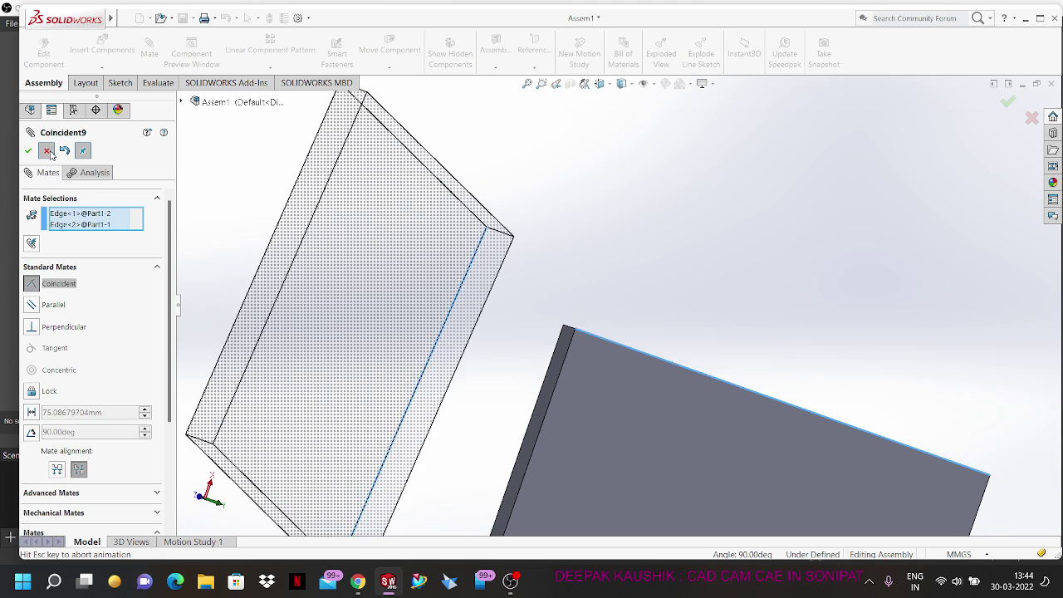
{"action": "key", "text": "Escape"}
Step: Move the second plate lower beside the first plate, and rotate it to a tilted orientation
{"action": "scroll", "coordinate": [425, 217], "scroll_direction": "up", "scroll_amount": 3}
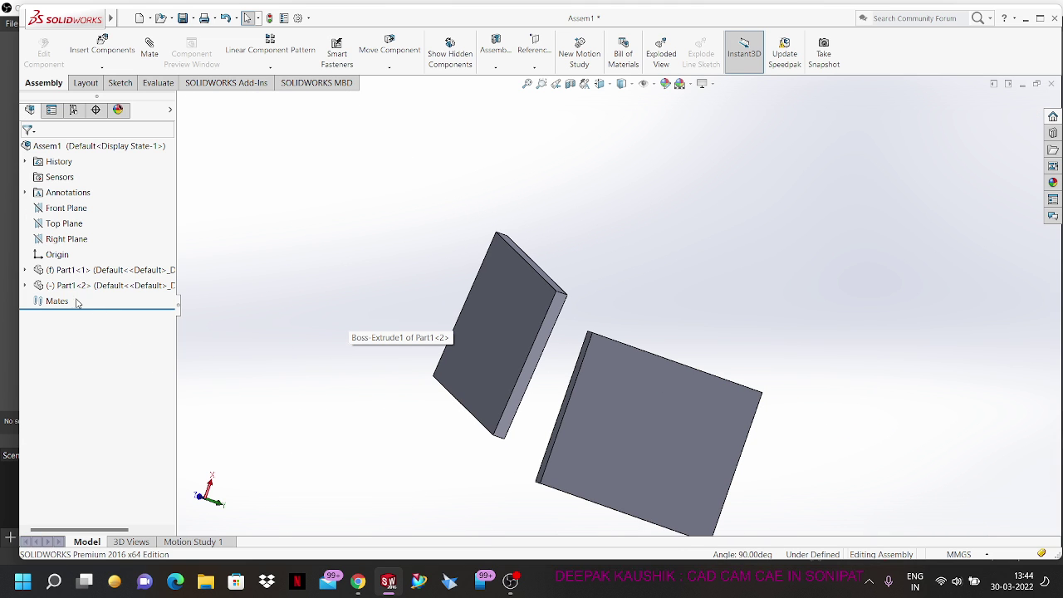
{"action": "middle_click_drag", "start_coordinate": [646, 362], "coordinate": [556, 446]}
{"action": "scroll", "coordinate": [569, 298], "scroll_direction": "down", "scroll_amount": 3}
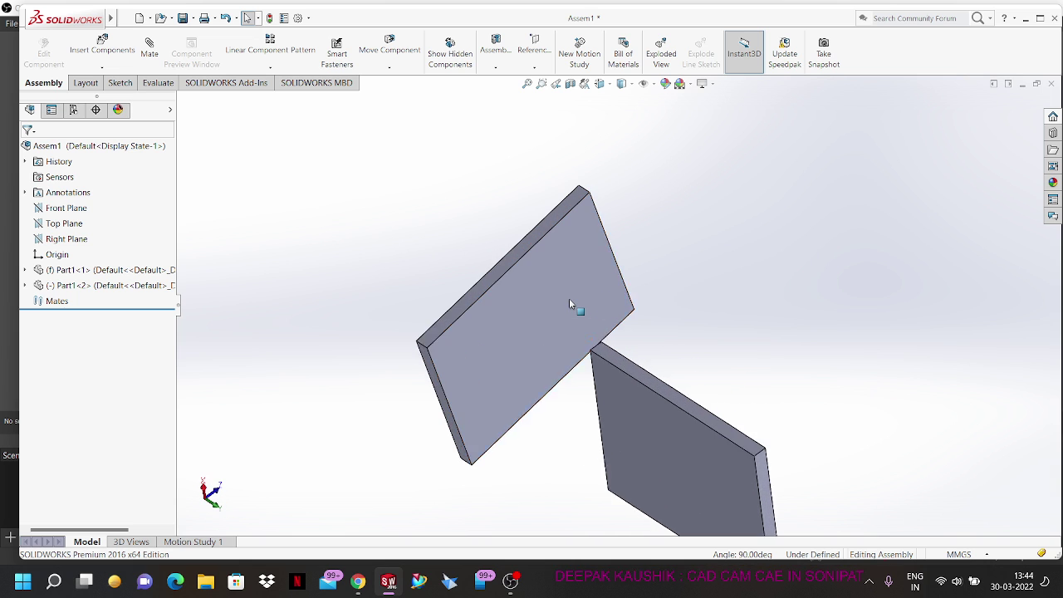
{"action": "scroll", "coordinate": [575, 312], "scroll_direction": "up", "scroll_amount": 1}
{"action": "left_click_drag", "start_coordinate": [554, 324], "coordinate": [531, 478]}
{"action": "middle_click_drag", "start_coordinate": [662, 407], "coordinate": [642, 418]}
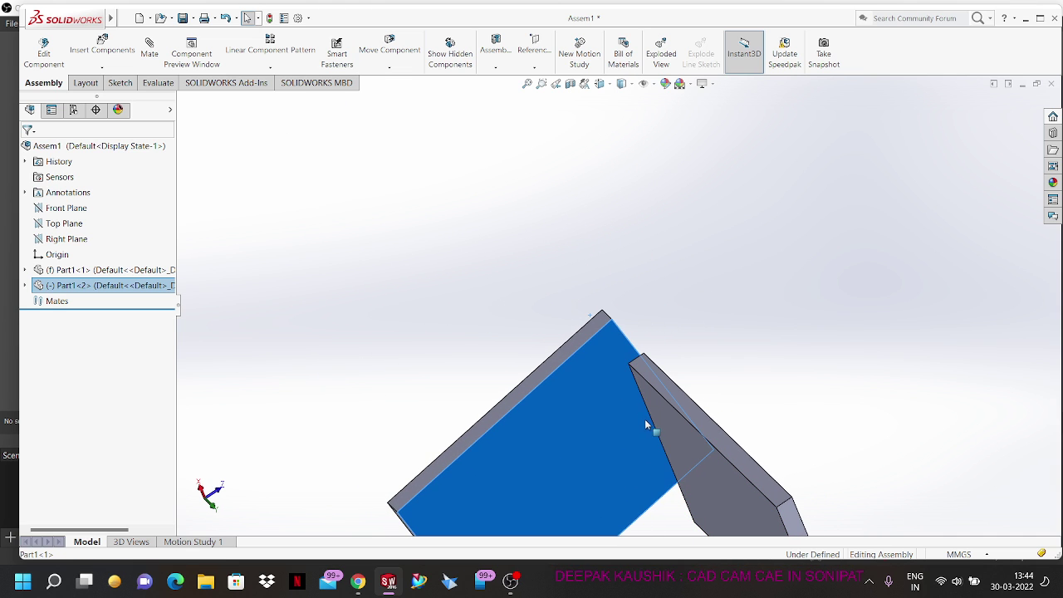
{"action": "left_click", "coordinate": [645, 418]}
{"action": "left_click_drag", "start_coordinate": [505, 425], "coordinate": [520, 449]}
{"action": "right_click_drag", "start_coordinate": [517, 449], "coordinate": [584, 413]}
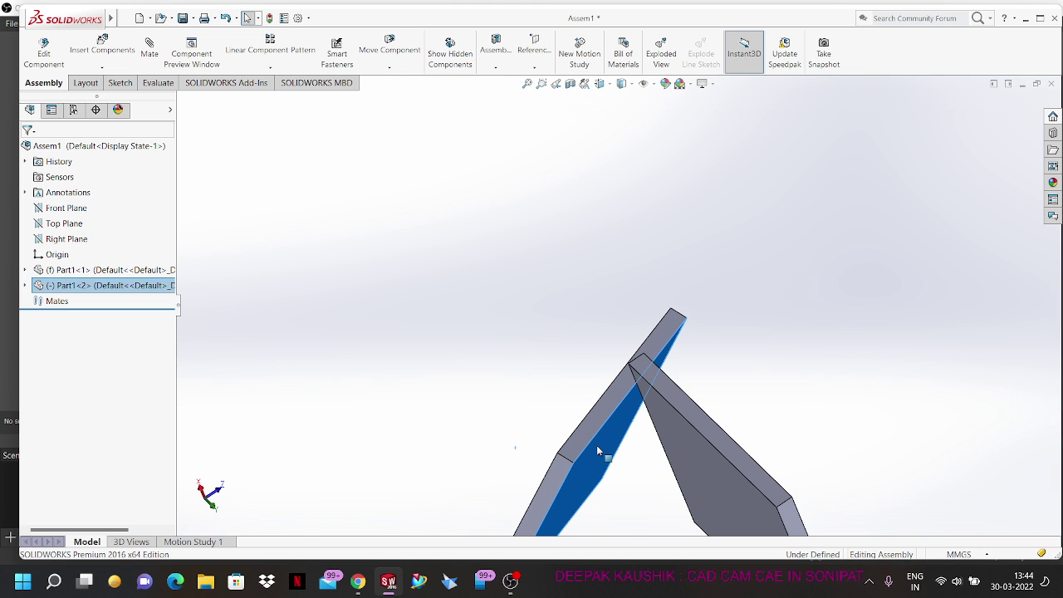
{"action": "left_click", "coordinate": [595, 444]}
Step: Add a Coincident mate between a narrow side face of the second plate and the broad face of the first plate, and close the command
{"action": "middle_click_drag", "start_coordinate": [602, 306], "coordinate": [630, 176]}
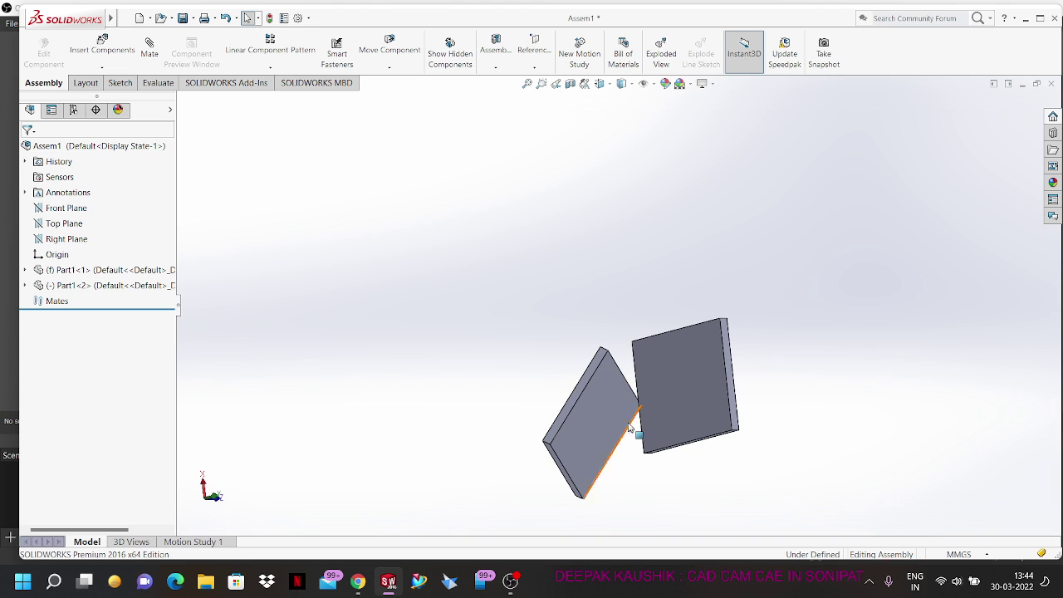
{"action": "middle_click_drag", "start_coordinate": [631, 428], "coordinate": [565, 275]}
{"action": "scroll", "coordinate": [605, 387], "scroll_direction": "down", "scroll_amount": 2}
{"action": "scroll", "coordinate": [605, 388], "scroll_direction": "down", "scroll_amount": 3}
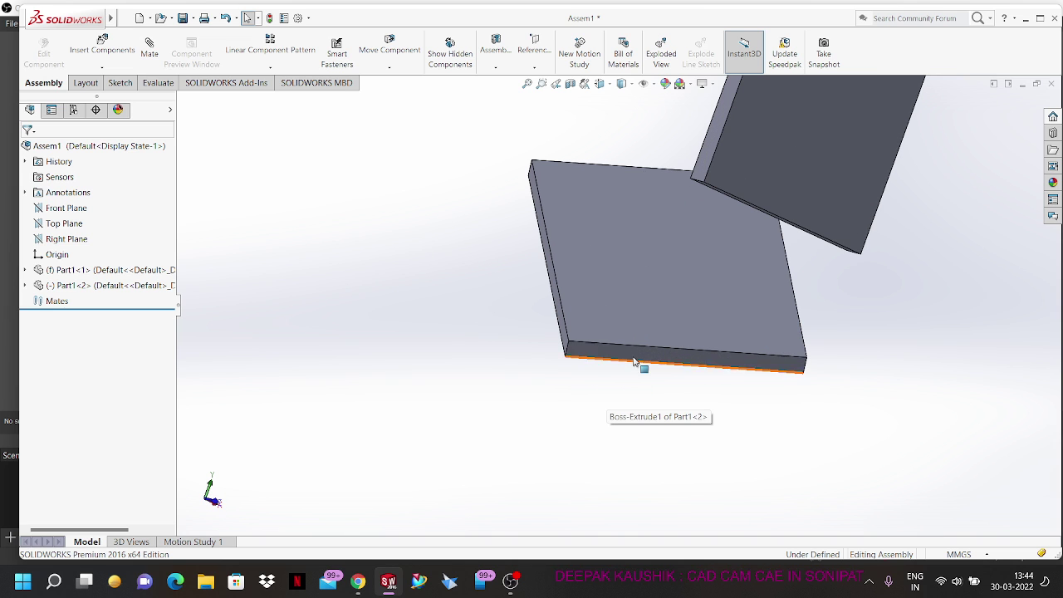
{"action": "left_click", "coordinate": [634, 359]}
{"action": "middle_click_drag", "start_coordinate": [656, 449], "coordinate": [640, 399]}
{"action": "middle_click_drag", "start_coordinate": [526, 213], "coordinate": [605, 374]}
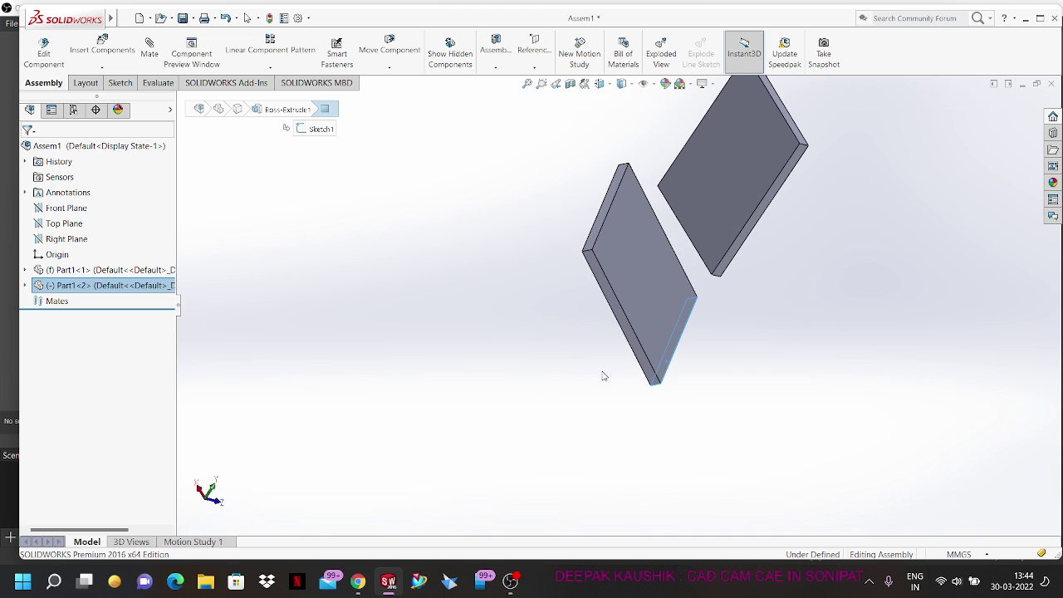
{"action": "left_click", "coordinate": [759, 165], "text": "ctrl"}
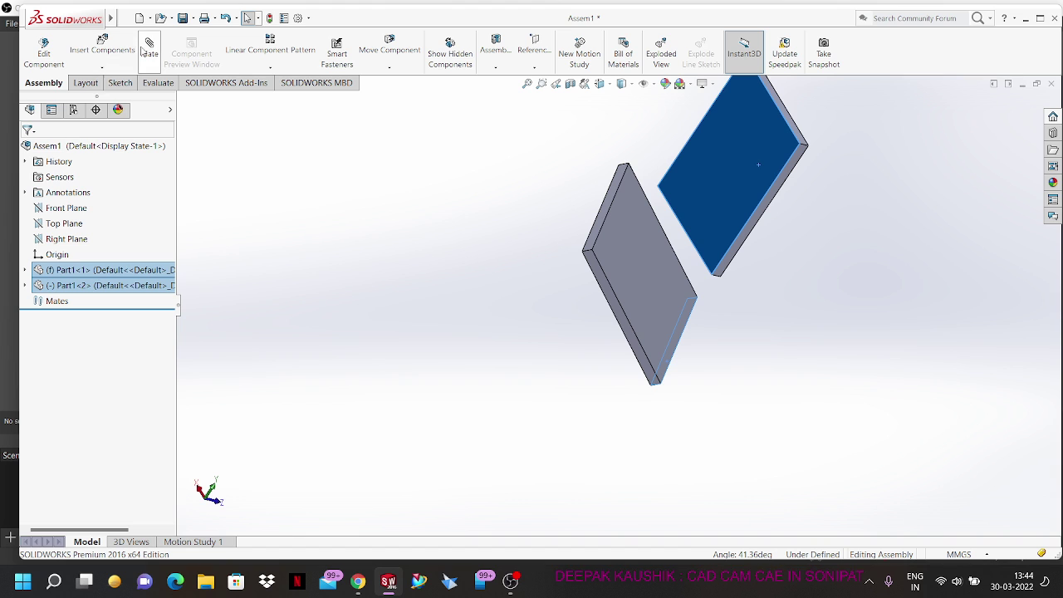
{"action": "left_click", "coordinate": [150, 50]}
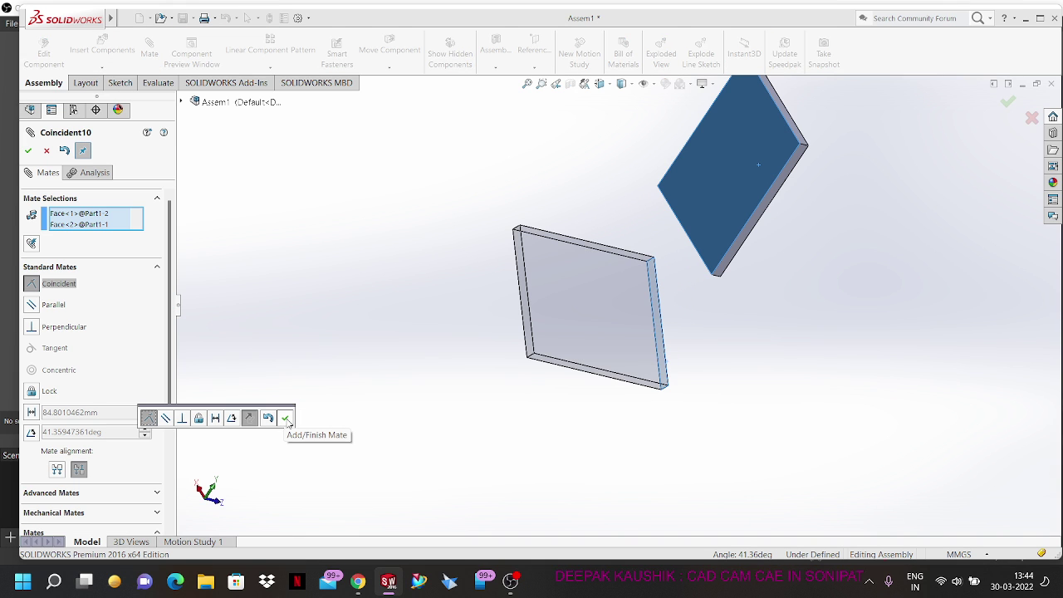
{"action": "left_click", "coordinate": [286, 419]}
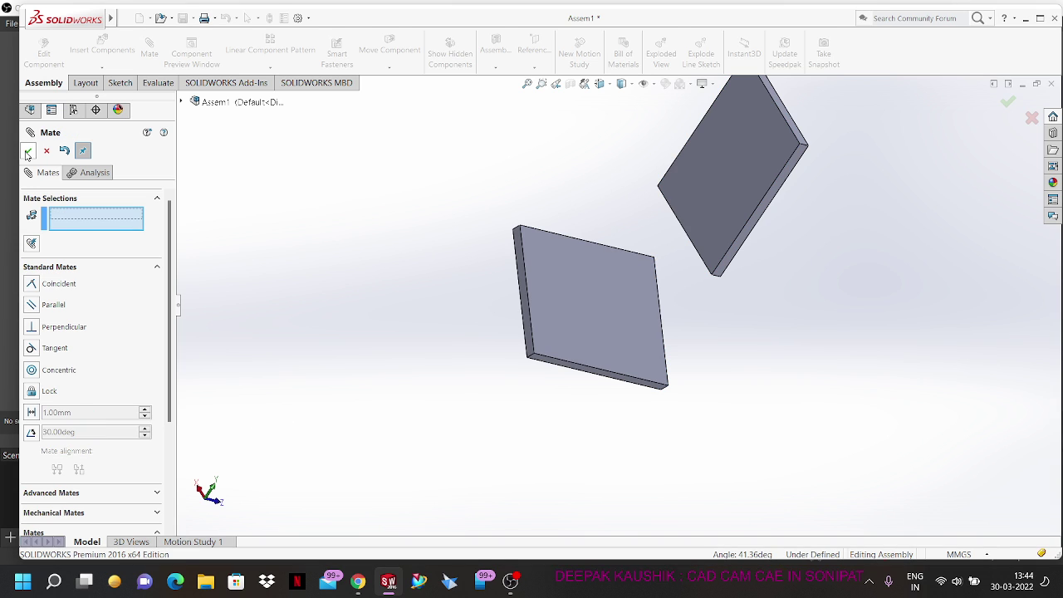
{"action": "key", "text": "Escape"}
Step: Add a Parallel mate between a short thickness edge of the second plate and a long broad-face edge of the first plate
{"action": "middle_click_drag", "start_coordinate": [602, 207], "coordinate": [631, 319]}
{"action": "scroll", "coordinate": [603, 114], "scroll_direction": "down", "scroll_amount": 3}
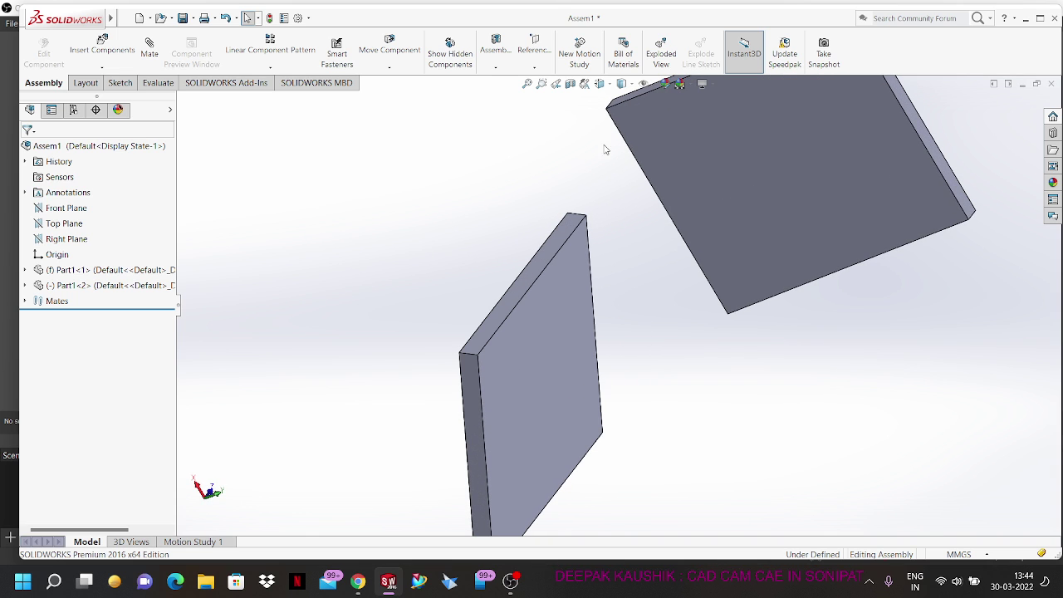
{"action": "left_click", "coordinate": [579, 218]}
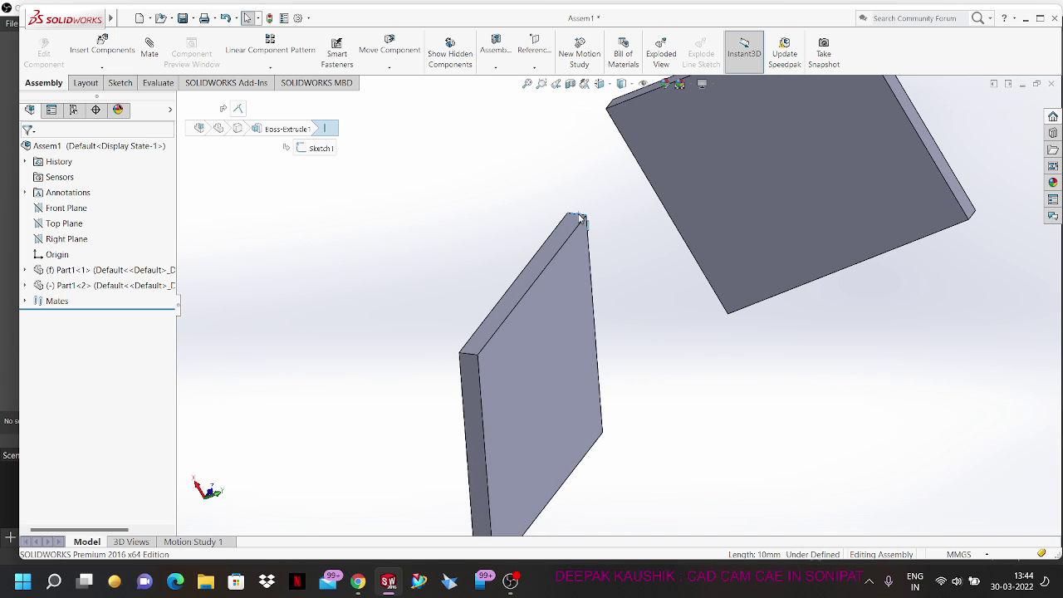
{"action": "left_click", "coordinate": [916, 135]}
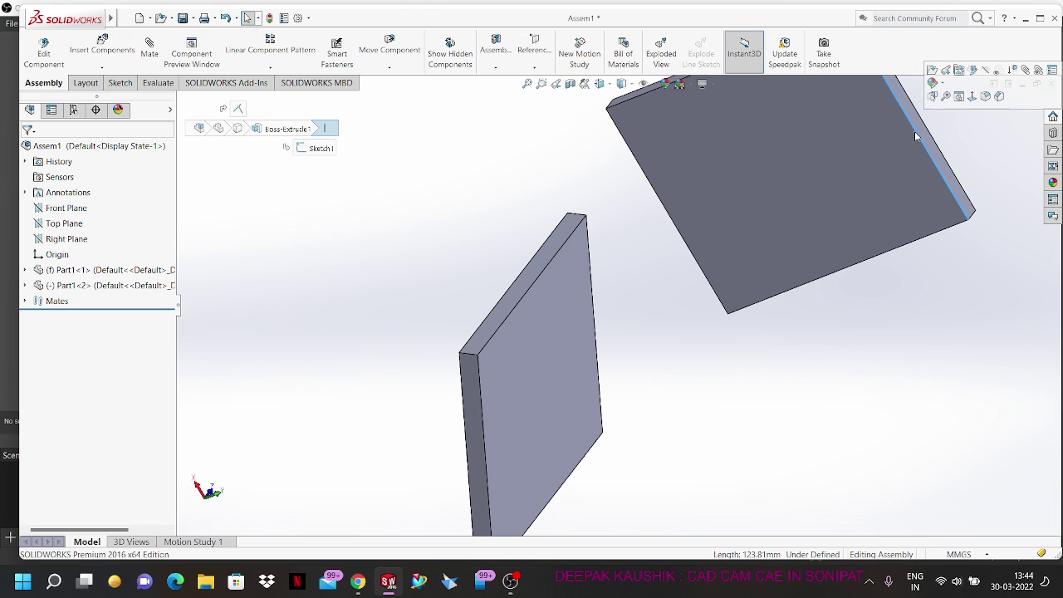
{"action": "left_click", "coordinate": [573, 214], "text": "ctrl"}
{"action": "left_click", "coordinate": [575, 218], "text": "ctrl"}
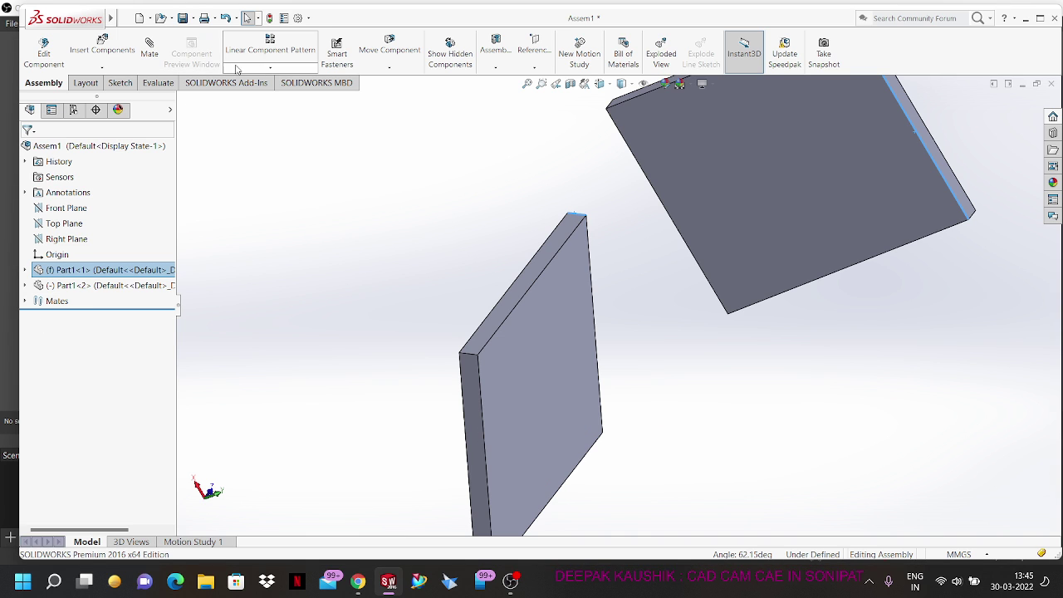
{"action": "left_click", "coordinate": [149, 48]}
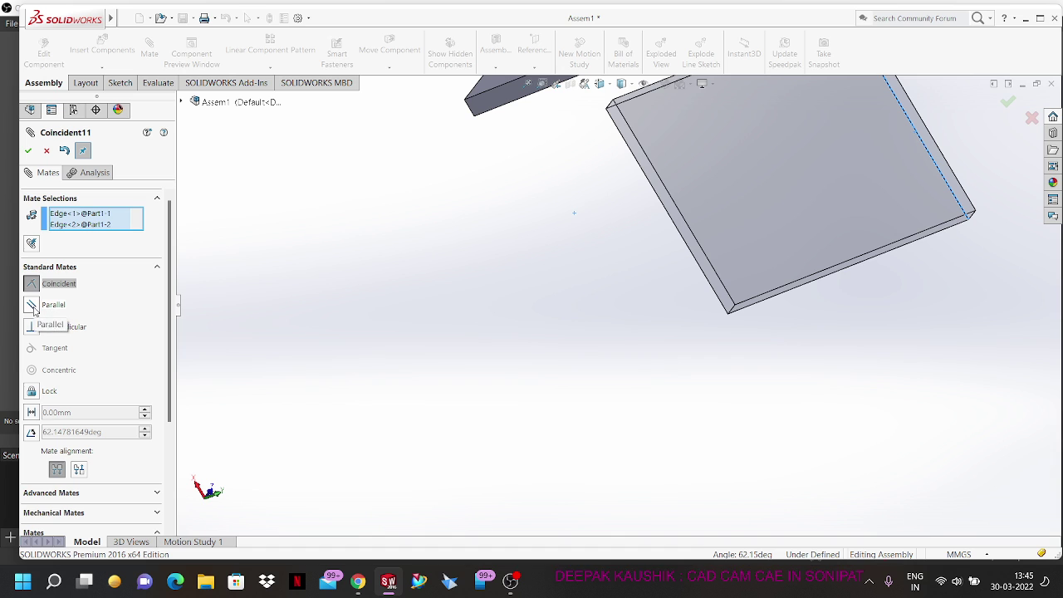
{"action": "left_click", "coordinate": [32, 305]}
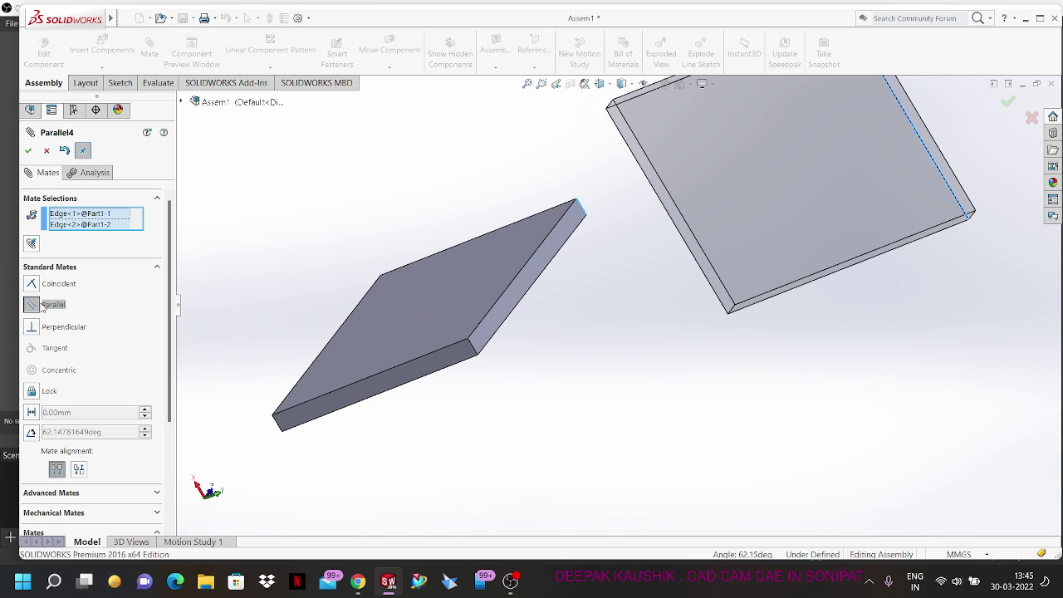
{"action": "left_click", "coordinate": [28, 150]}
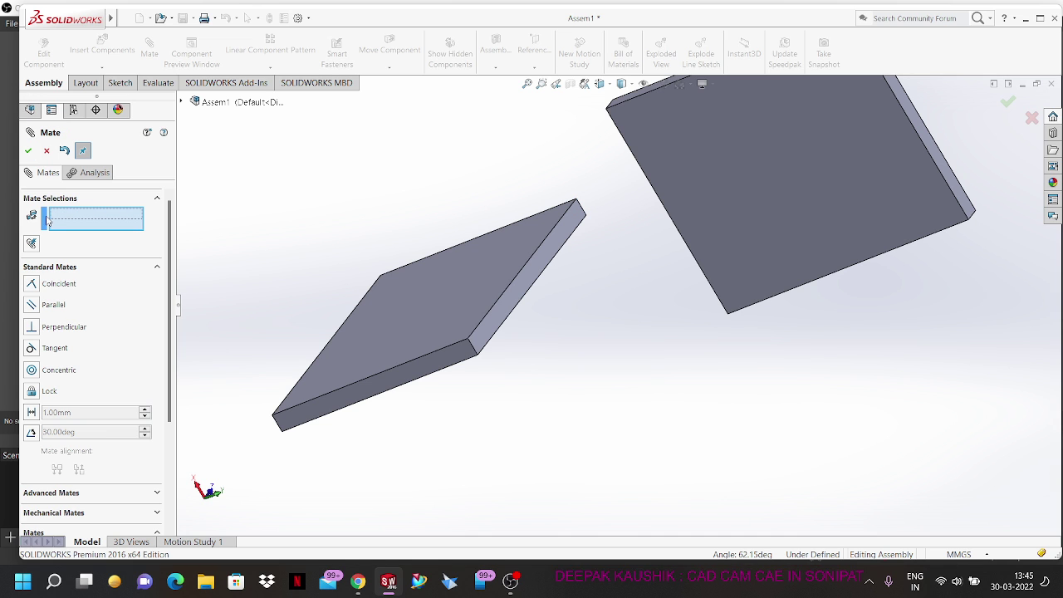
Step: Move the second plate so it partly overlaps the first plate's broad face, and close the Mate command
{"action": "middle_click_drag", "start_coordinate": [552, 383], "coordinate": [637, 158]}
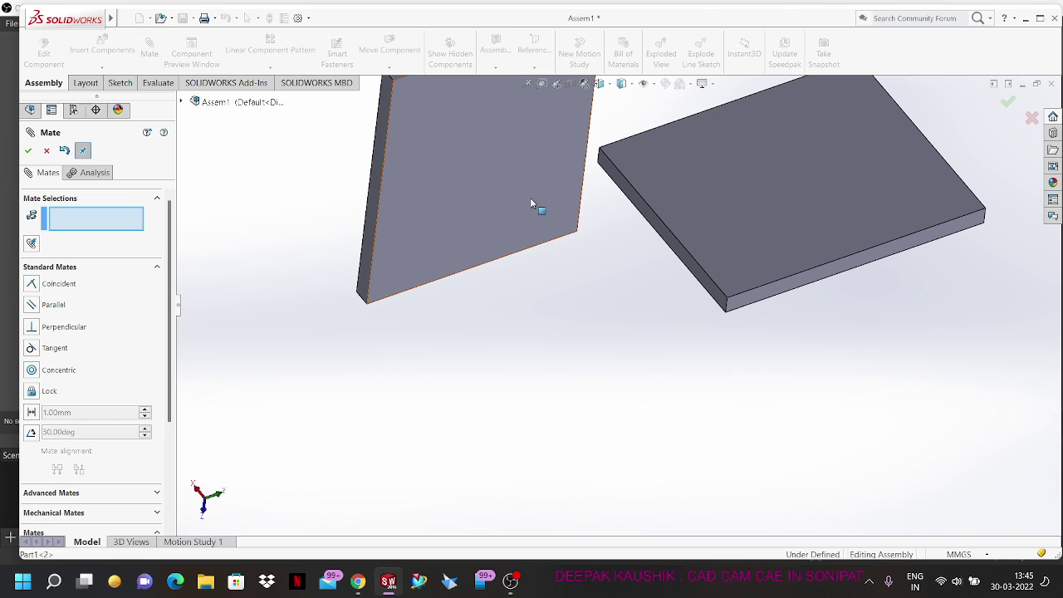
{"action": "left_click_drag", "start_coordinate": [531, 199], "coordinate": [685, 169]}
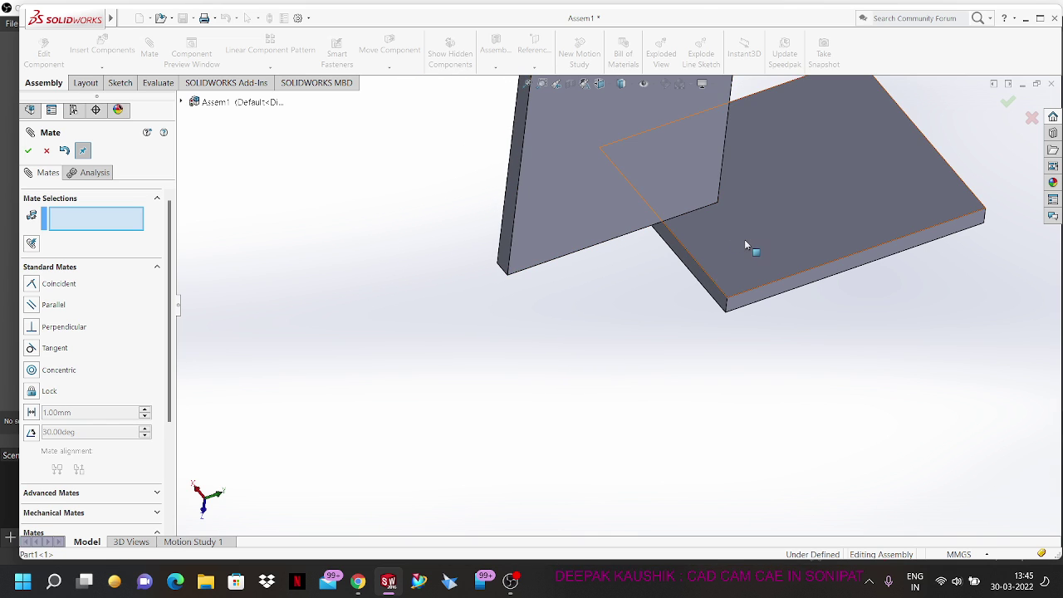
{"action": "middle_click_drag", "start_coordinate": [747, 244], "coordinate": [664, 244]}
{"action": "scroll", "coordinate": [869, 137], "scroll_direction": "down", "scroll_amount": 5}
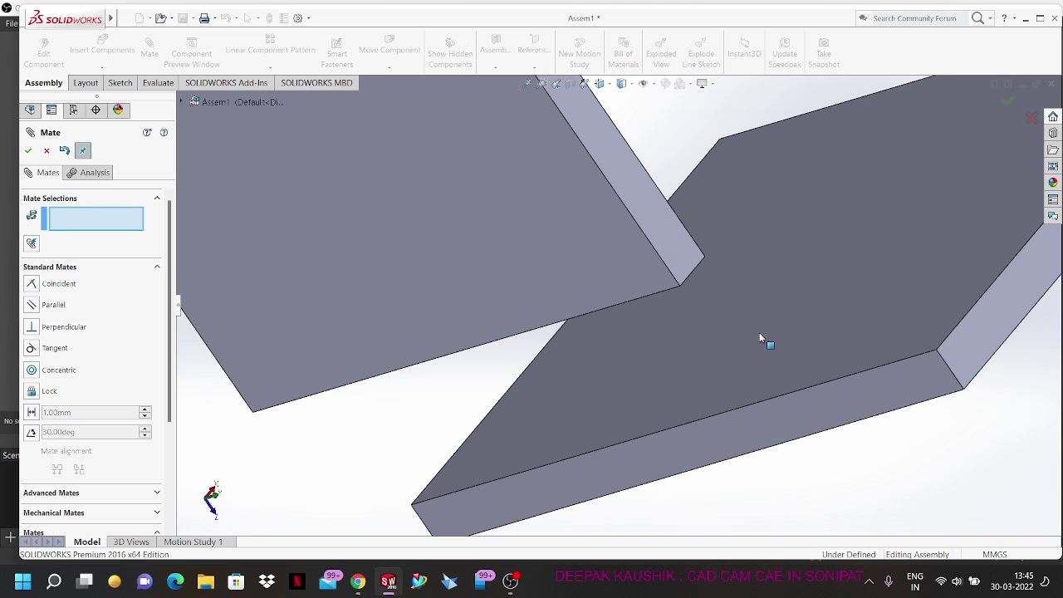
{"action": "key", "text": "Escape"}
{"action": "scroll", "coordinate": [656, 357], "scroll_direction": "up", "scroll_amount": 5}
{"action": "middle_click_drag", "start_coordinate": [685, 252], "coordinate": [683, 319]}
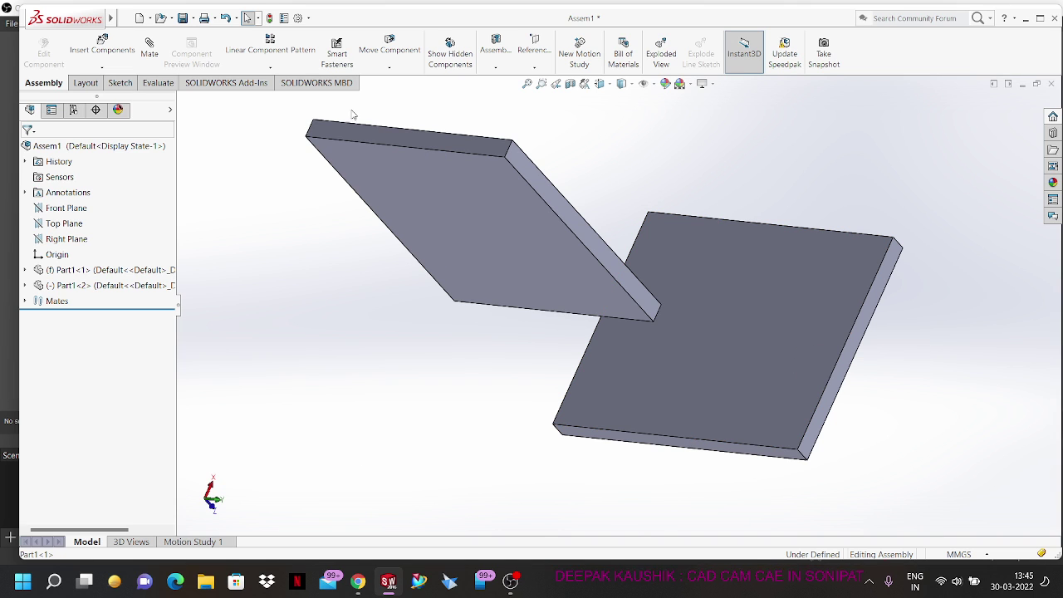
Step: Add a 31 mm Distance mate between the second plate's short thickness edge and a long broad-face edge of the first plate
{"action": "left_click", "coordinate": [149, 48]}
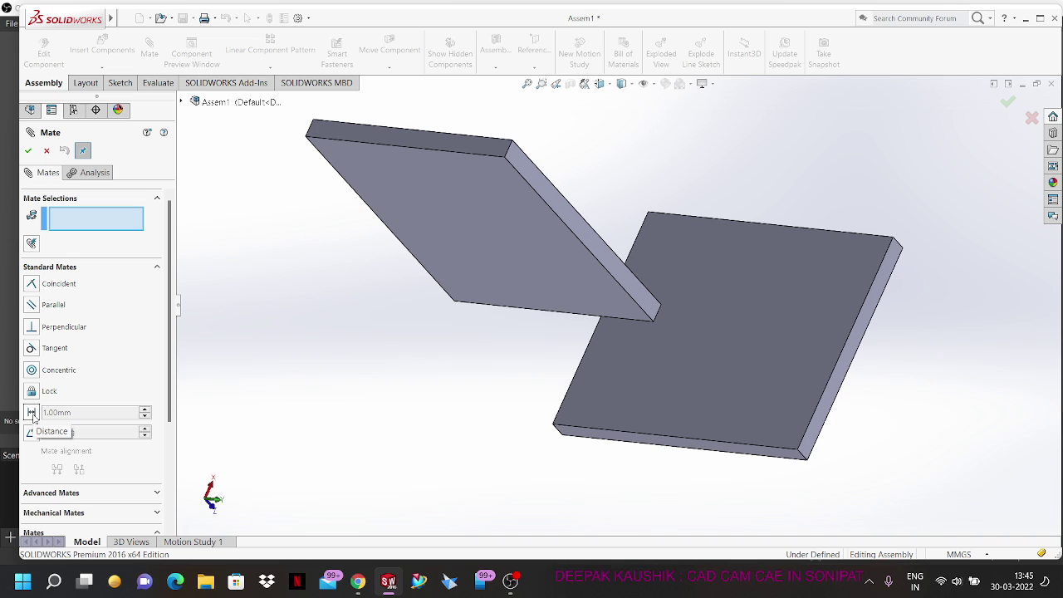
{"action": "left_click", "coordinate": [32, 413]}
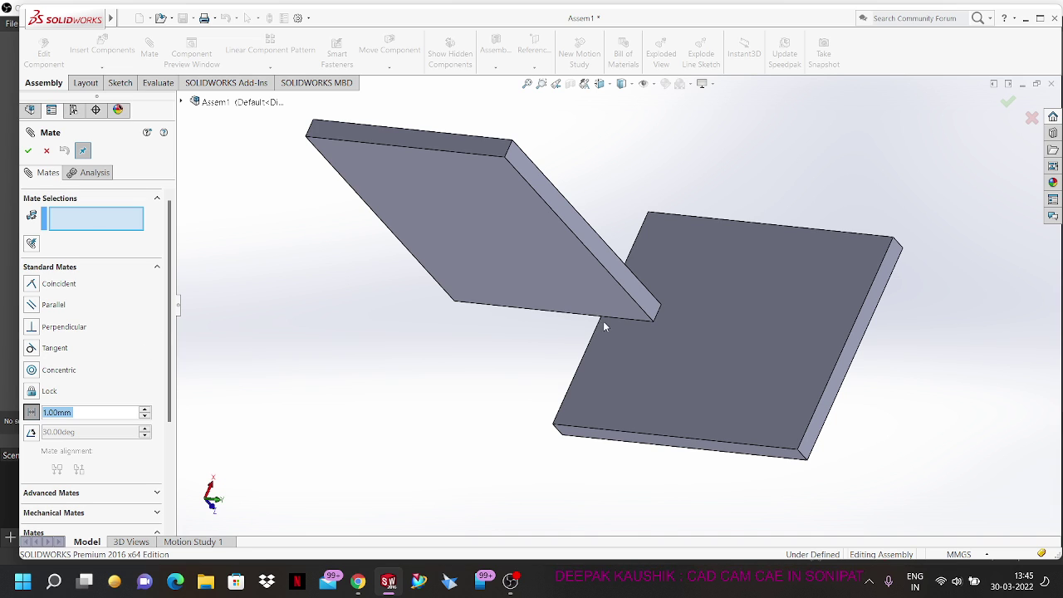
{"action": "left_click", "coordinate": [657, 318]}
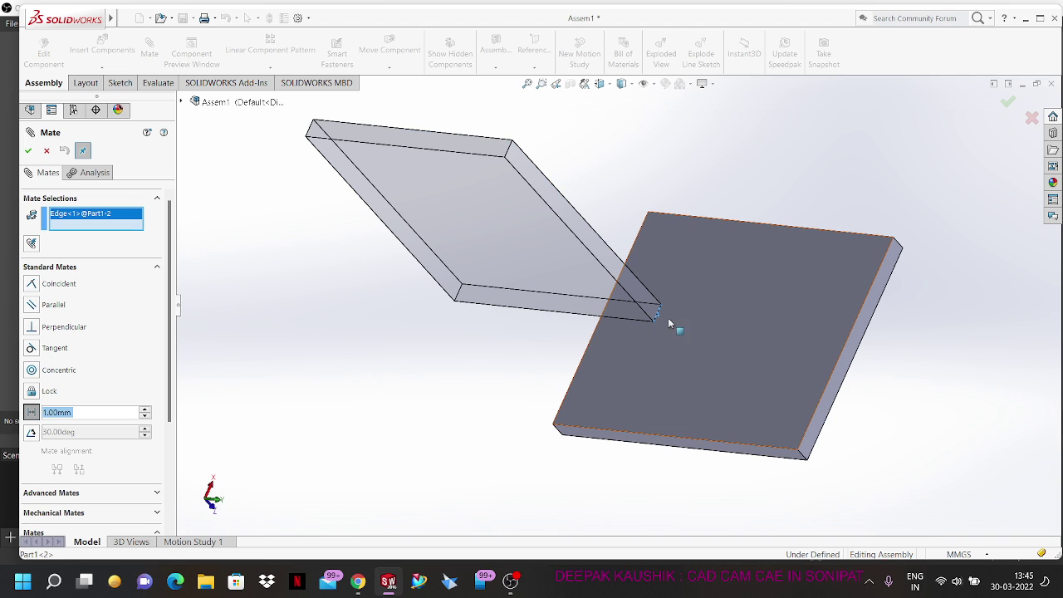
{"action": "left_click", "coordinate": [849, 346]}
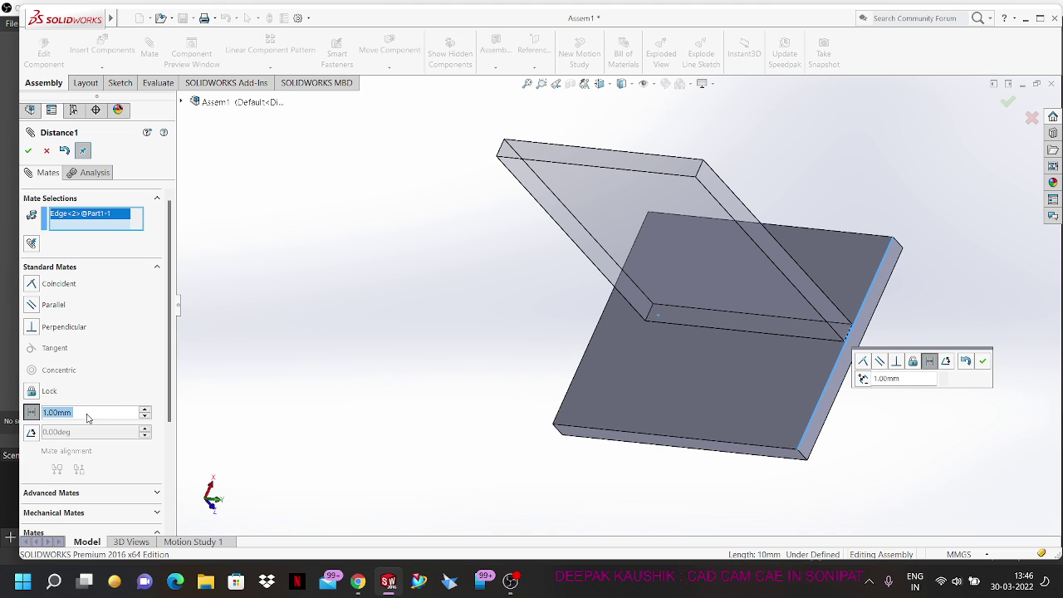
{"action": "left_click", "coordinate": [146, 409]}
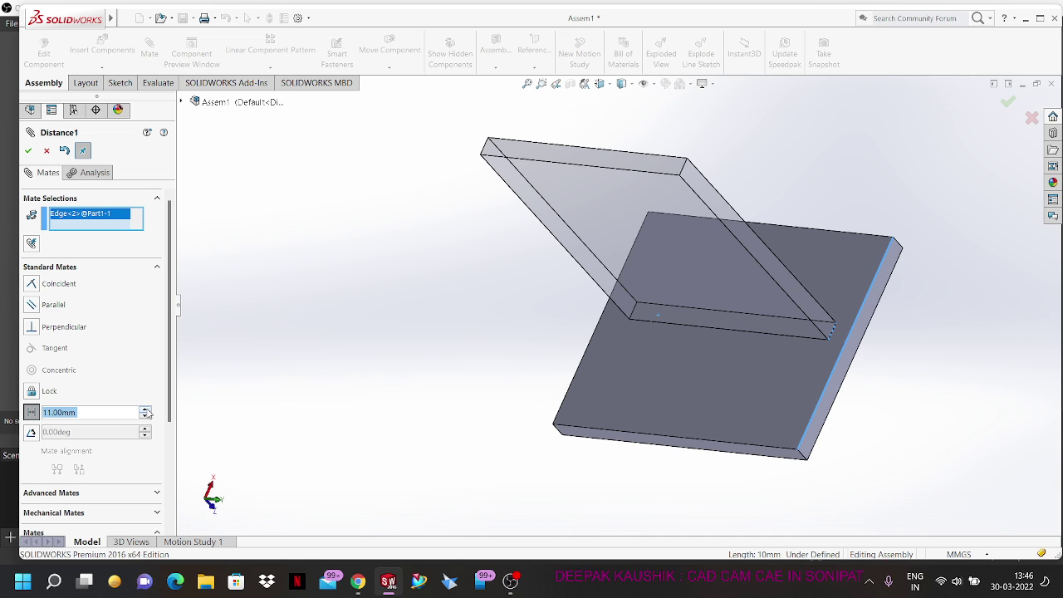
{"action": "left_click", "coordinate": [145, 410]}
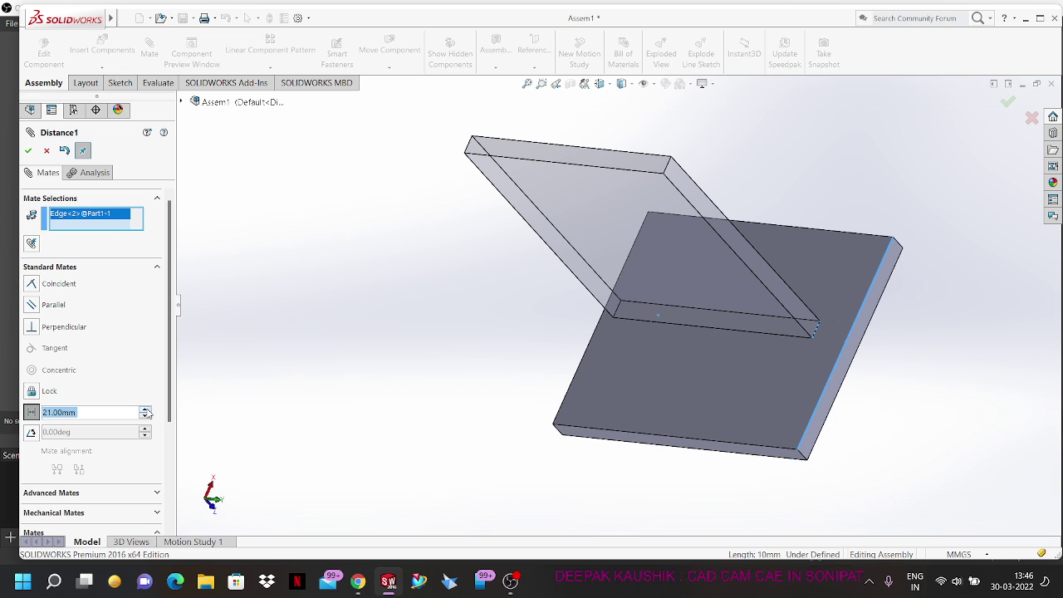
{"action": "left_click", "coordinate": [146, 409]}
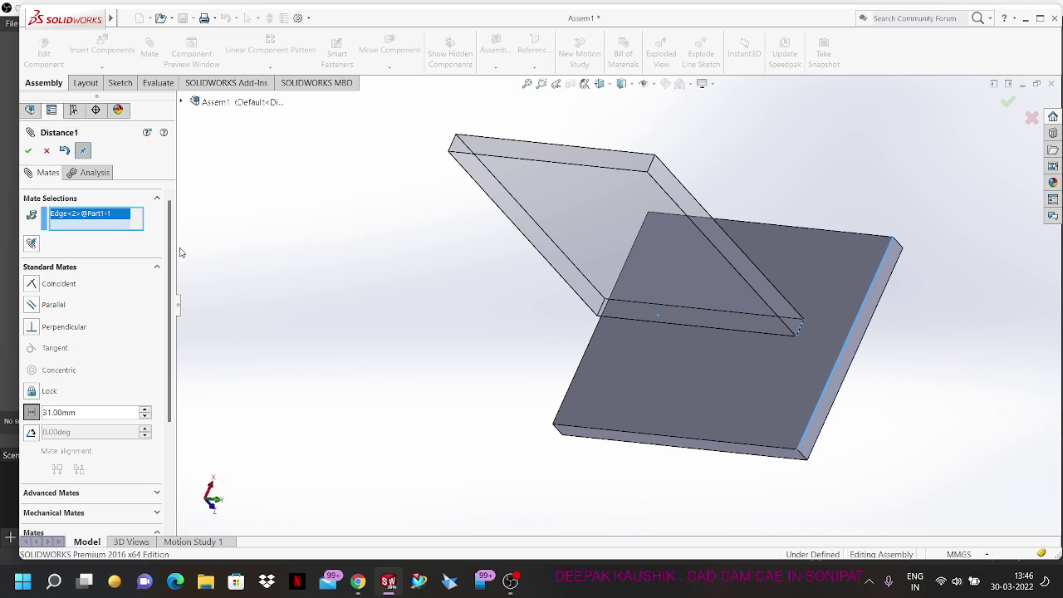
{"action": "scroll", "coordinate": [170, 324], "scroll_direction": "down", "scroll_amount": 2}
{"action": "scroll", "coordinate": [171, 324], "scroll_direction": "down", "scroll_amount": 4}
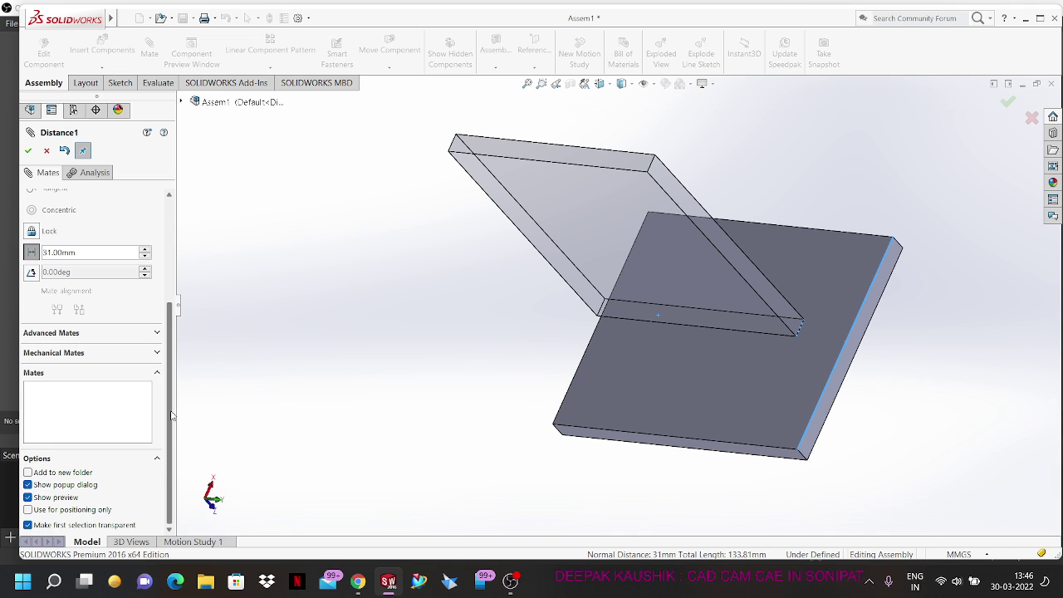
{"action": "scroll", "coordinate": [170, 324], "scroll_direction": "up", "scroll_amount": 6}
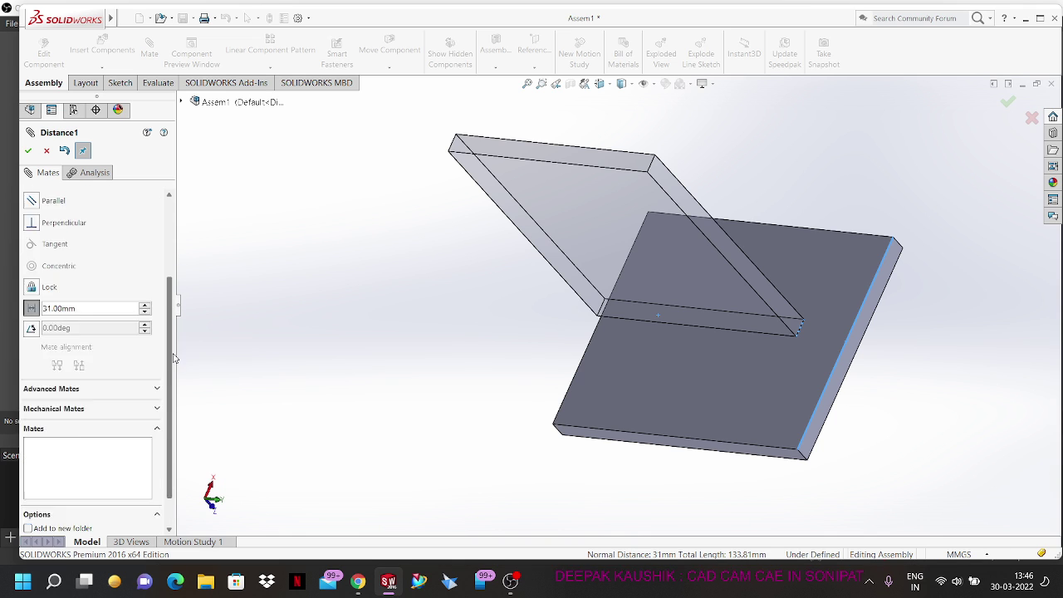
{"action": "left_click", "coordinate": [28, 151]}
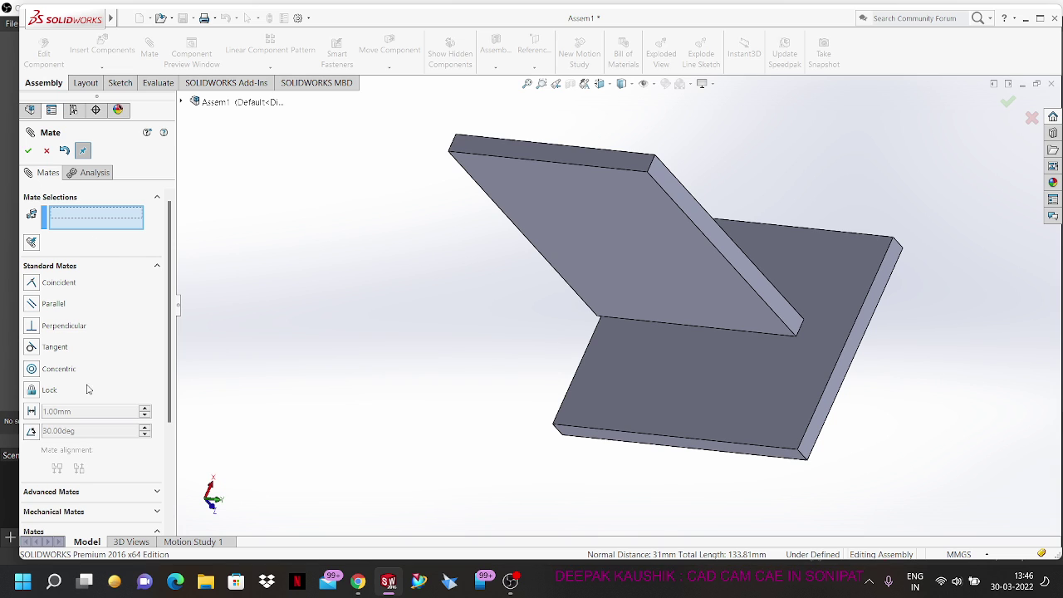
{"action": "left_click", "coordinate": [46, 151]}
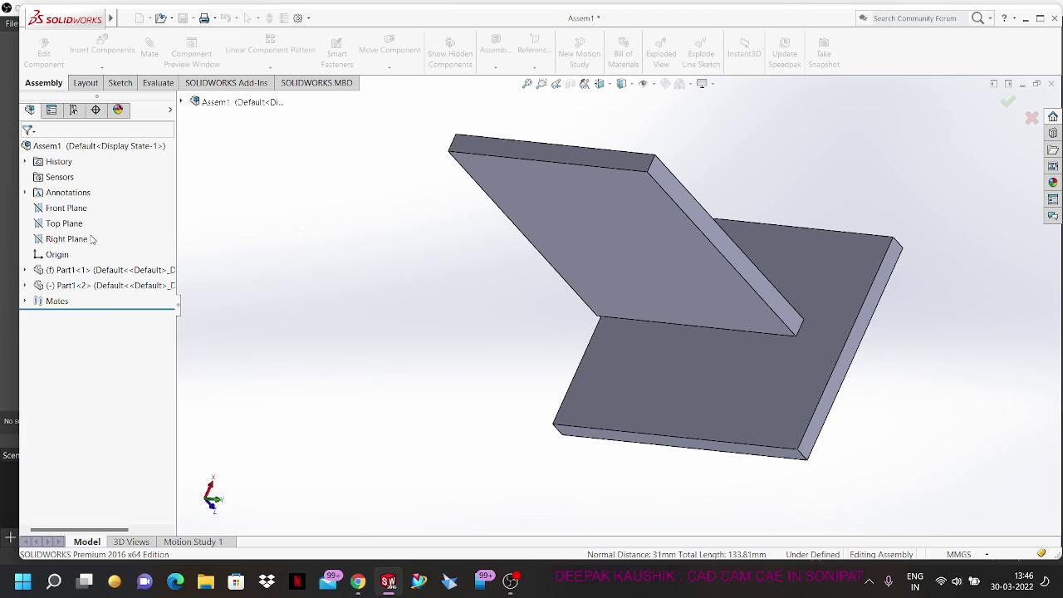
Step: Open the Distance1 mate for editing, try flipping its dimension direction, and discard the edit
{"action": "left_click", "coordinate": [25, 300]}
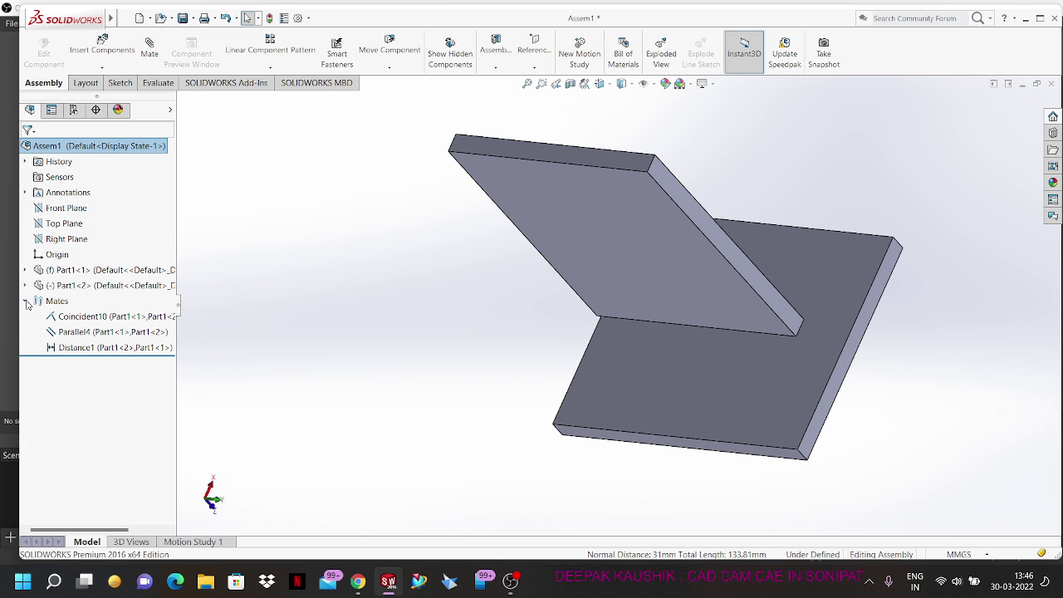
{"action": "right_click", "coordinate": [74, 348]}
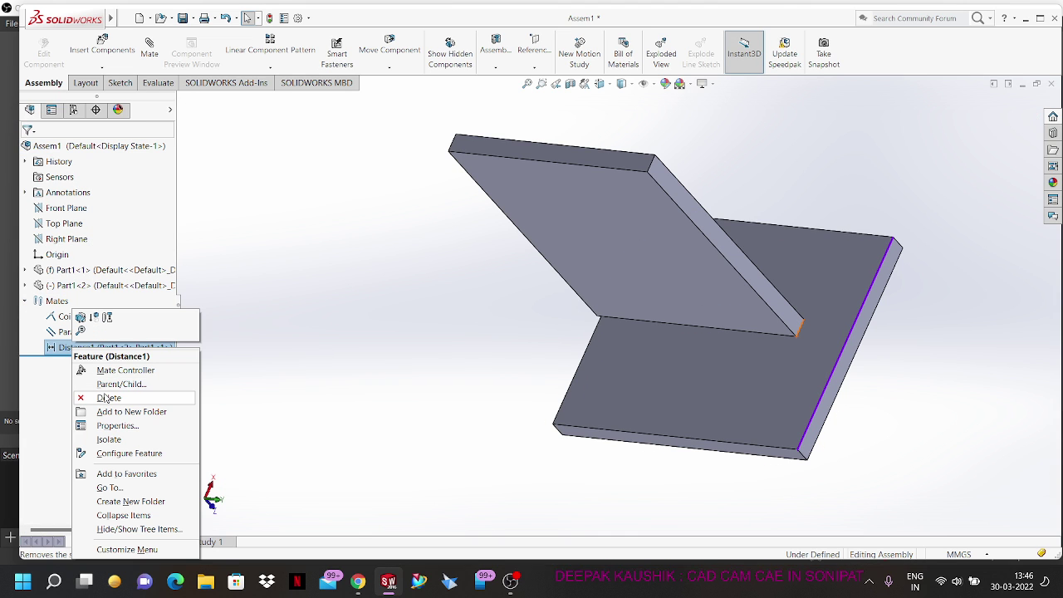
{"action": "left_click", "coordinate": [80, 318]}
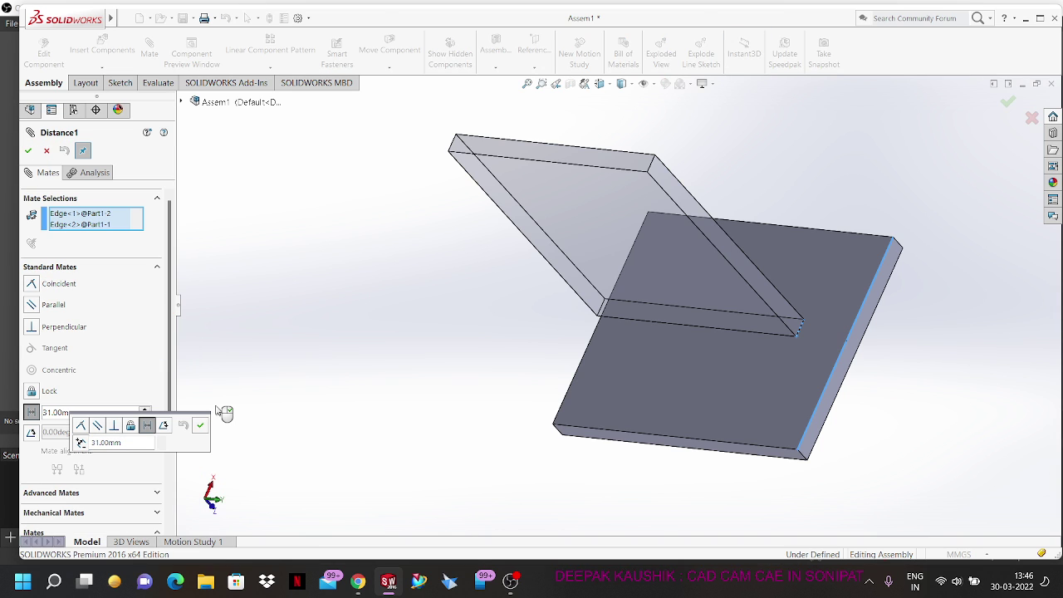
{"action": "left_click", "coordinate": [80, 443]}
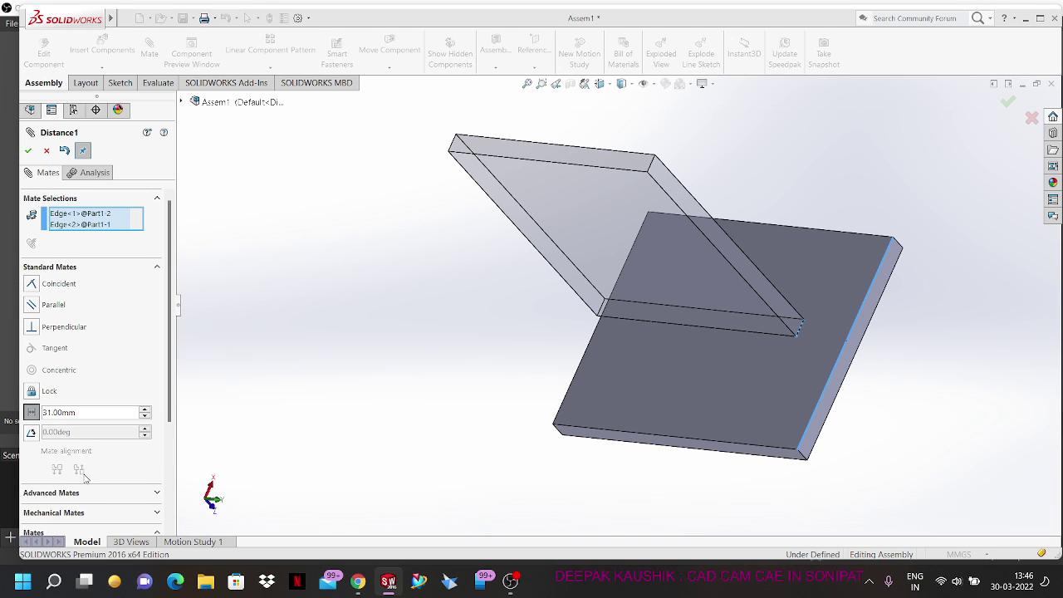
{"action": "left_click", "coordinate": [47, 151]}
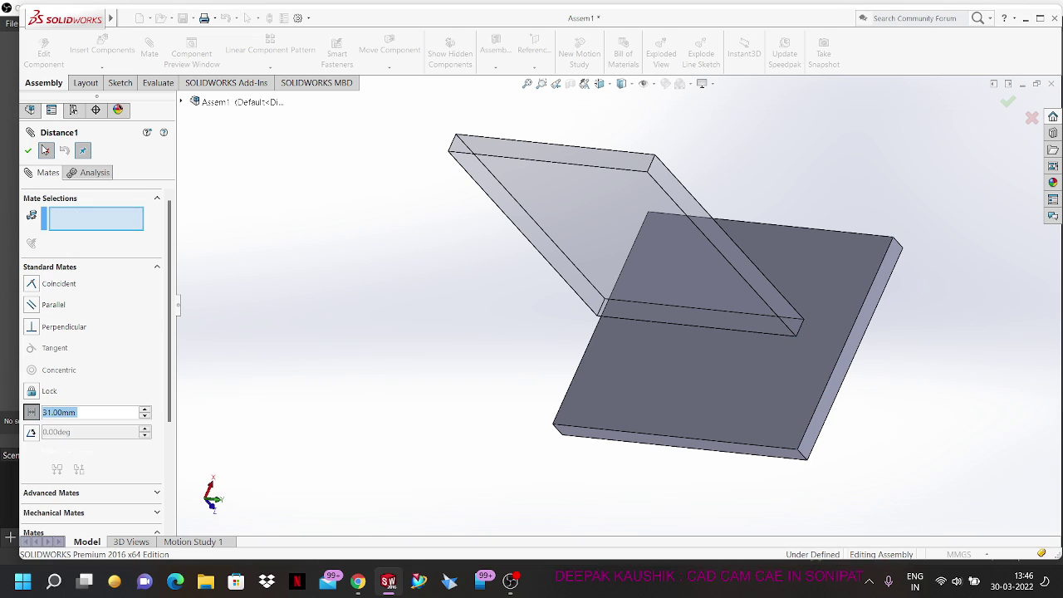
{"action": "scroll", "coordinate": [396, 411], "scroll_direction": "up", "scroll_amount": 2}
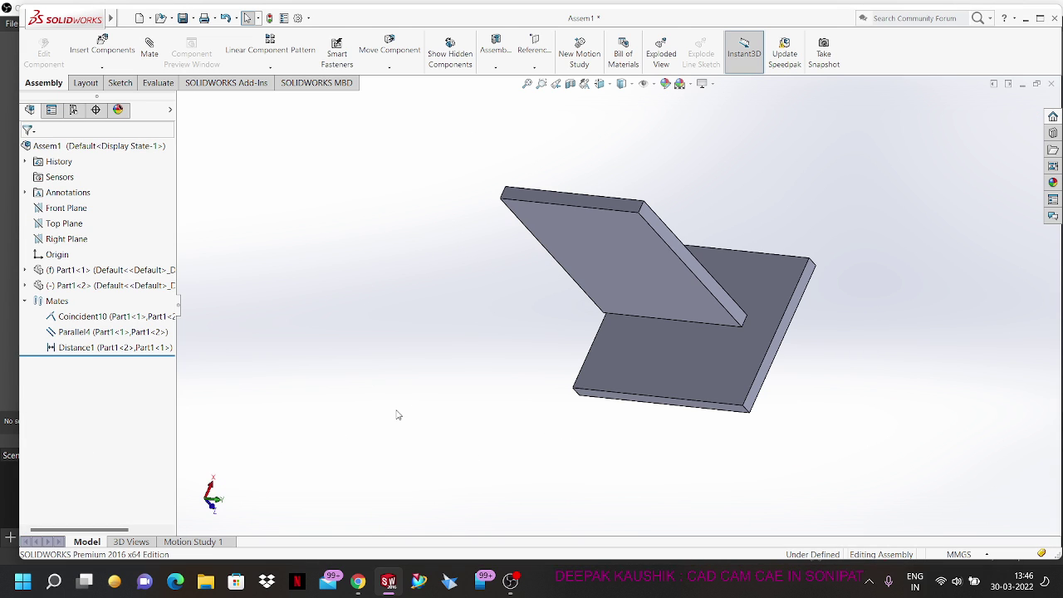
Step: Delete the Distance1 and Parallel4 mates from the assembly
{"action": "right_click", "coordinate": [117, 348]}
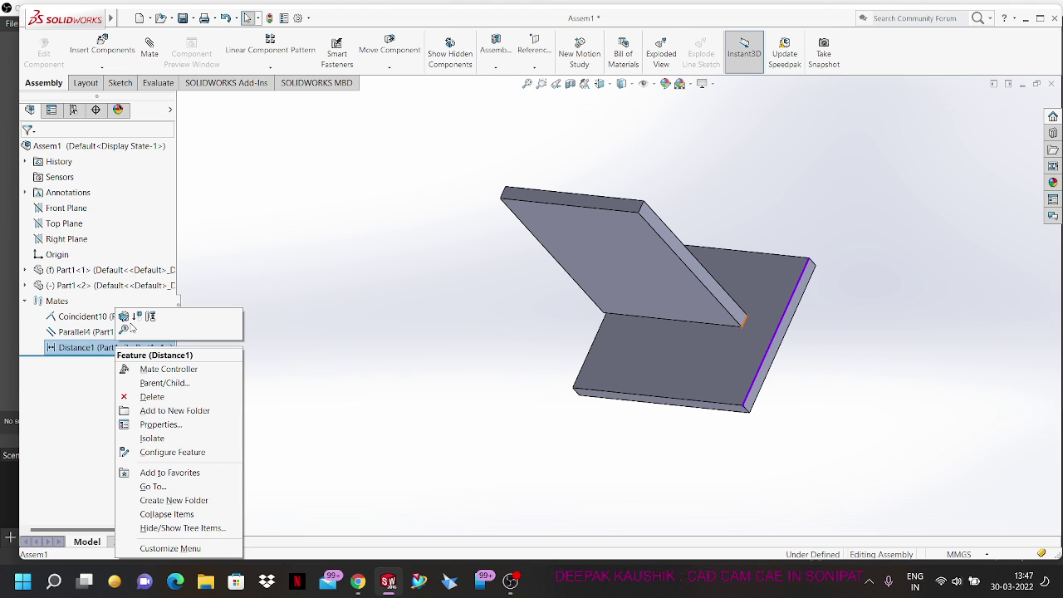
{"action": "left_click", "coordinate": [137, 398]}
{"action": "left_click", "coordinate": [612, 224]}
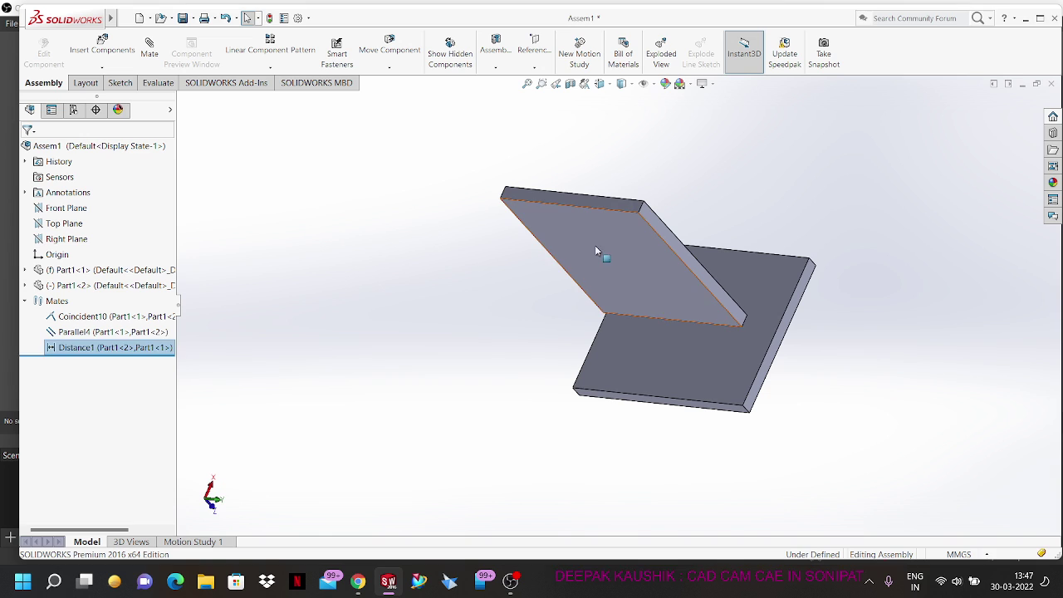
{"action": "left_click", "coordinate": [110, 333]}
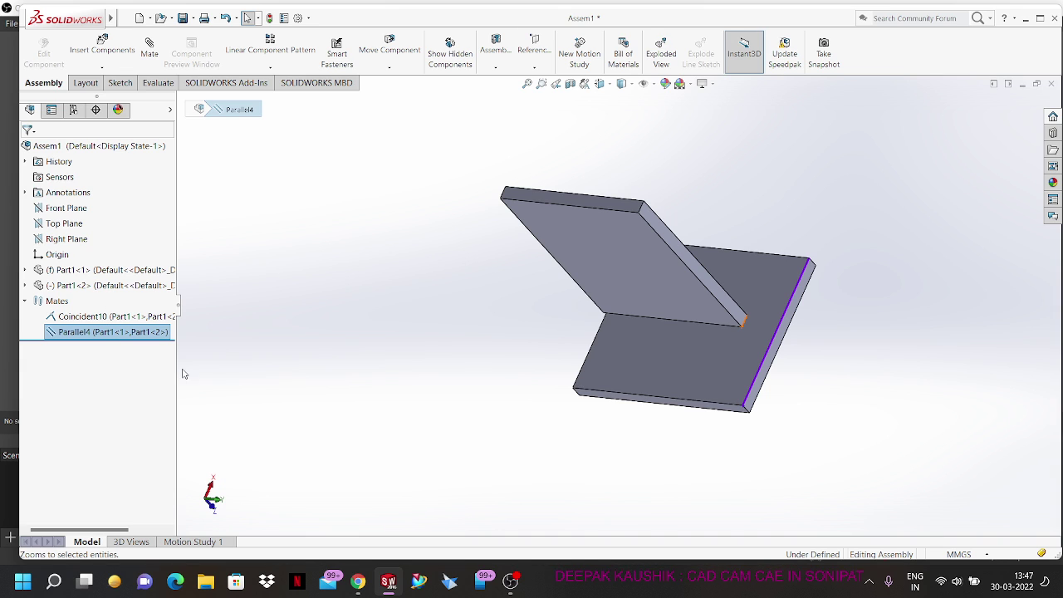
{"action": "right_click", "coordinate": [119, 330]}
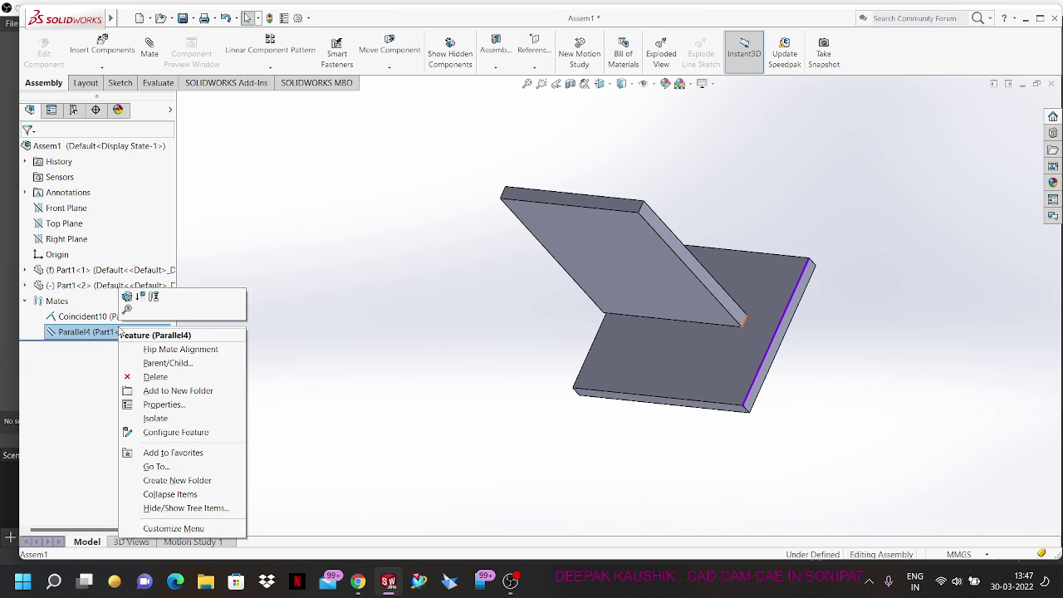
{"action": "left_click", "coordinate": [159, 376]}
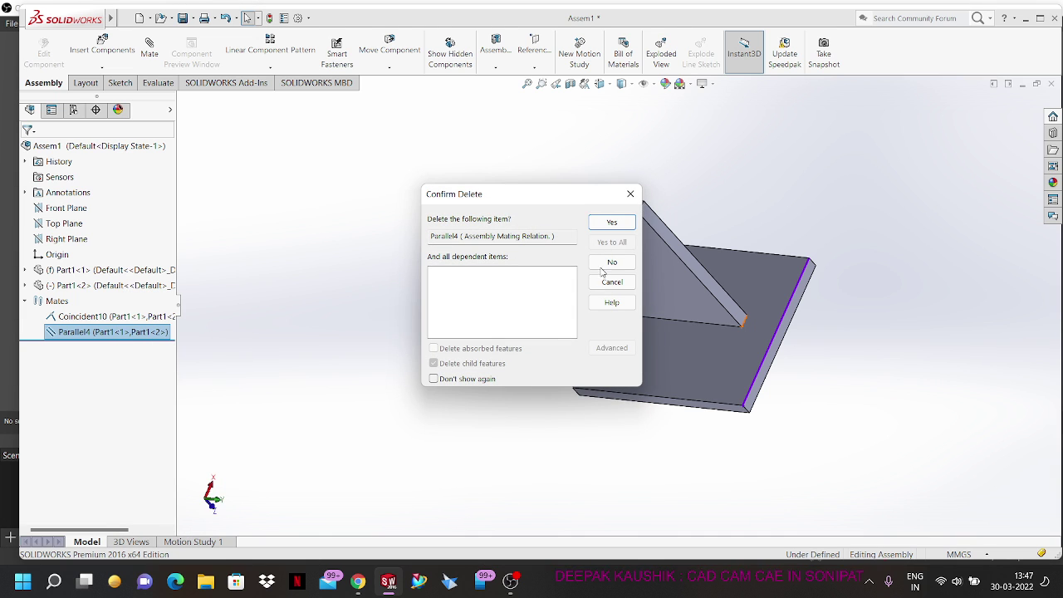
{"action": "left_click", "coordinate": [611, 222]}
Step: Try a 25 mm Distance mate between the second plate's short thickness edge and a long broad-face edge of the first plate
{"action": "scroll", "coordinate": [820, 283], "scroll_direction": "down", "scroll_amount": 3}
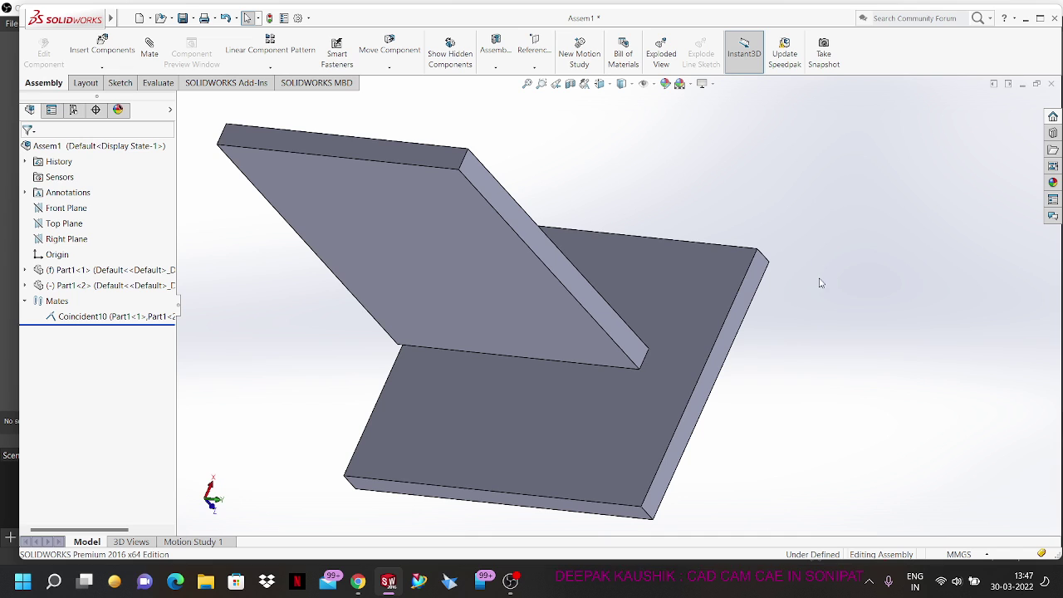
{"action": "left_click", "coordinate": [644, 357]}
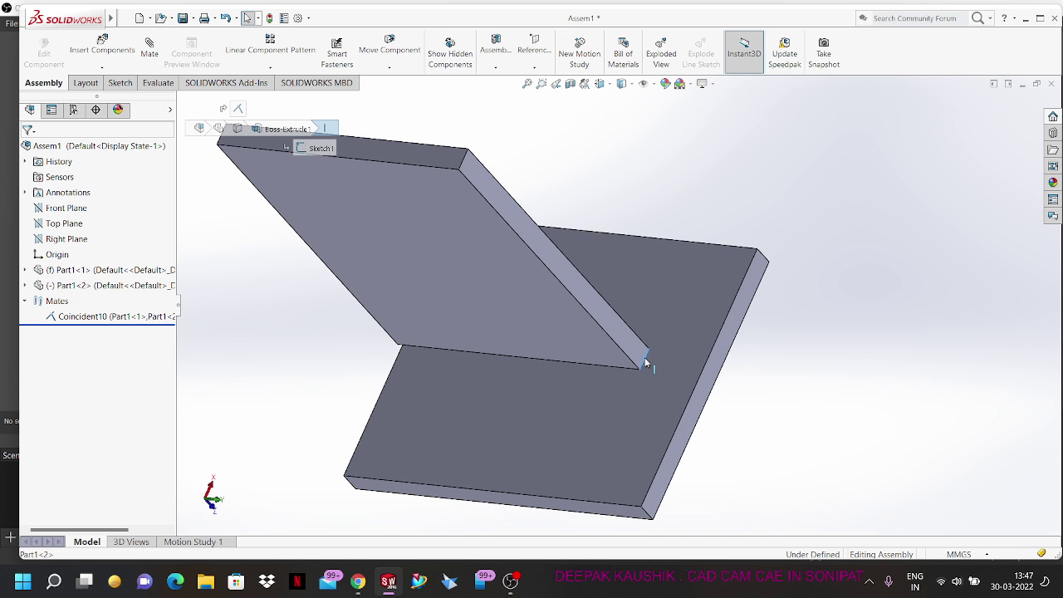
{"action": "left_click", "coordinate": [691, 399], "text": "ctrl"}
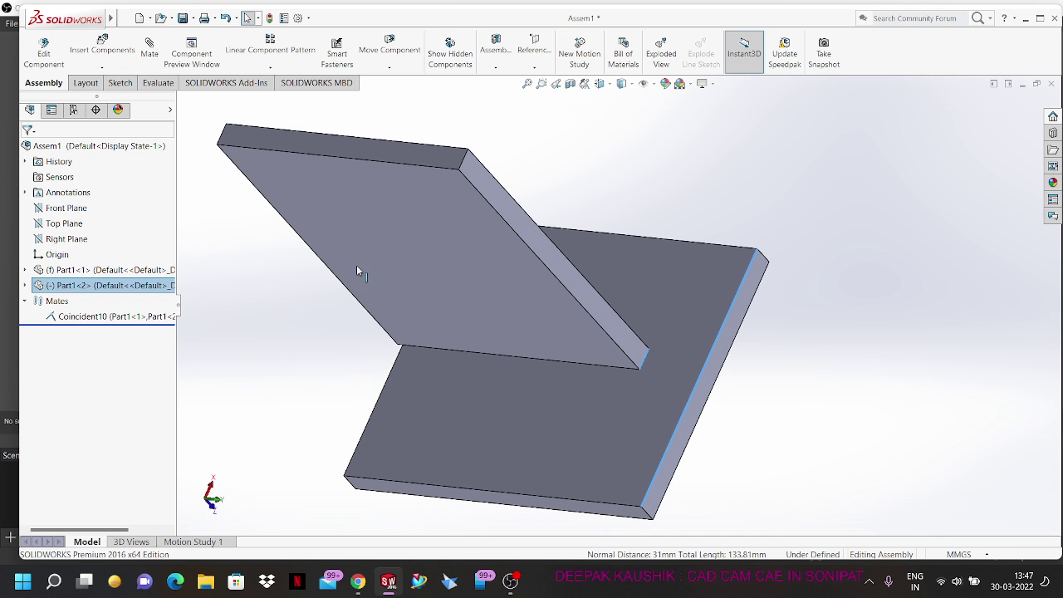
{"action": "left_click", "coordinate": [149, 50]}
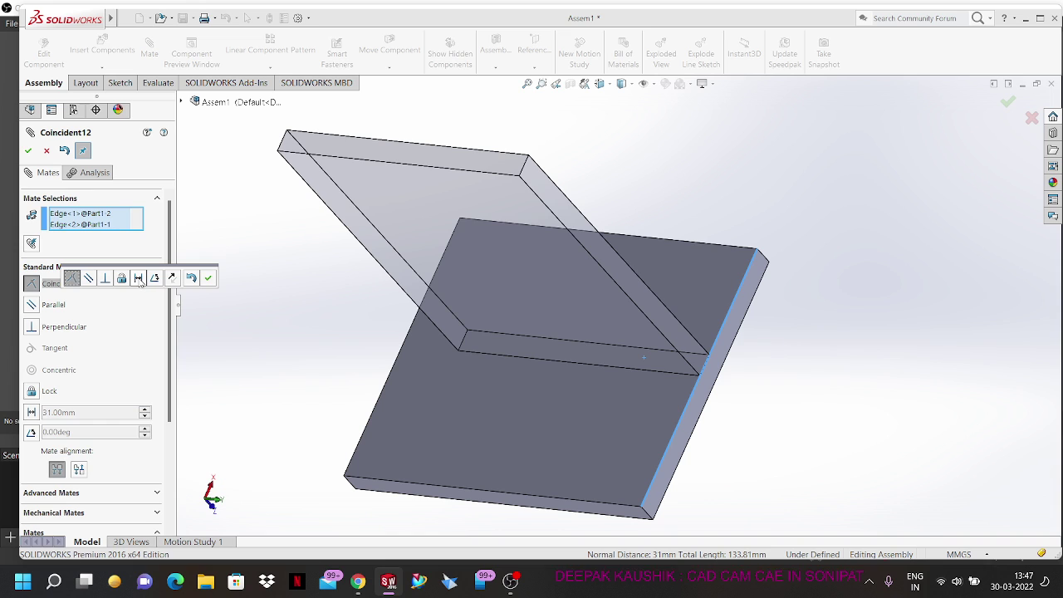
{"action": "left_click", "coordinate": [138, 278]}
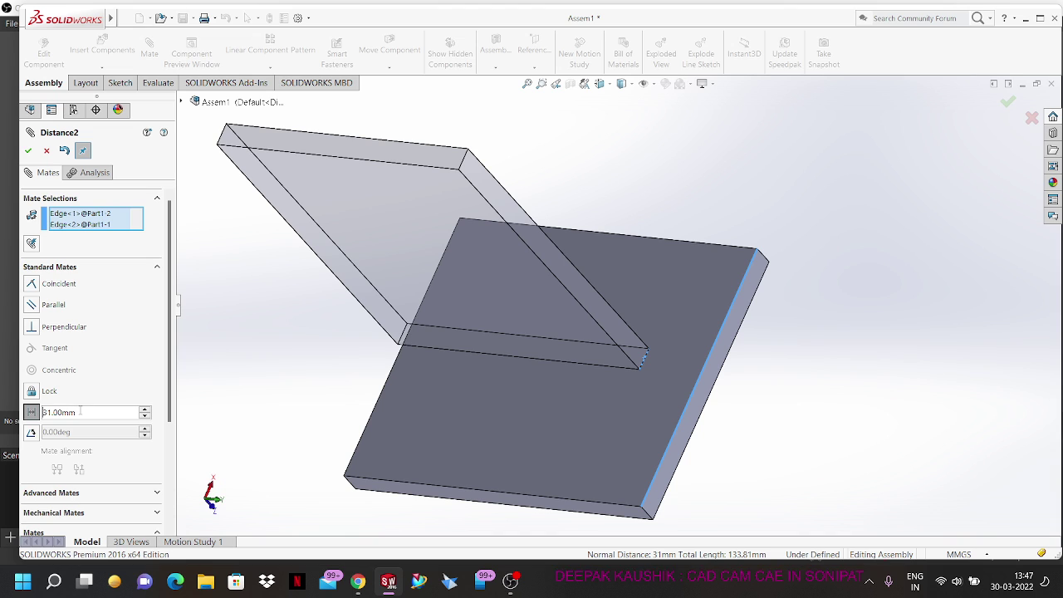
{"action": "left_click_drag", "start_coordinate": [76, 412], "coordinate": [42, 405]}
{"action": "type", "text": "25"}
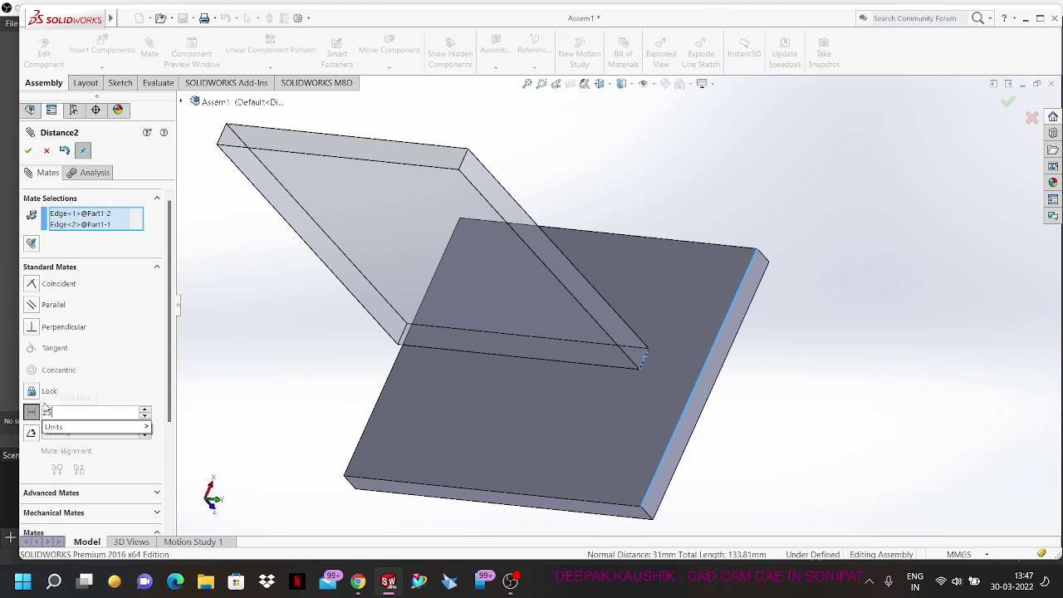
{"action": "key", "text": "Return"}
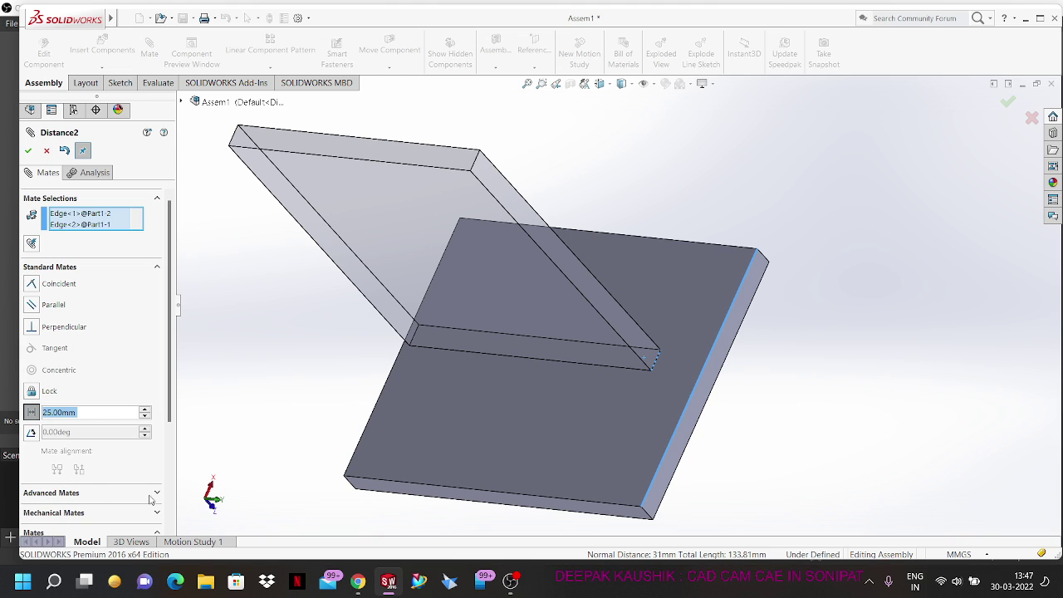
Step: Try distances of 5 mm and 0 mm for the edge-to-edge mate, discard it and close the Mate command
{"action": "type", "text": "5"}
{"action": "key", "text": "Return"}
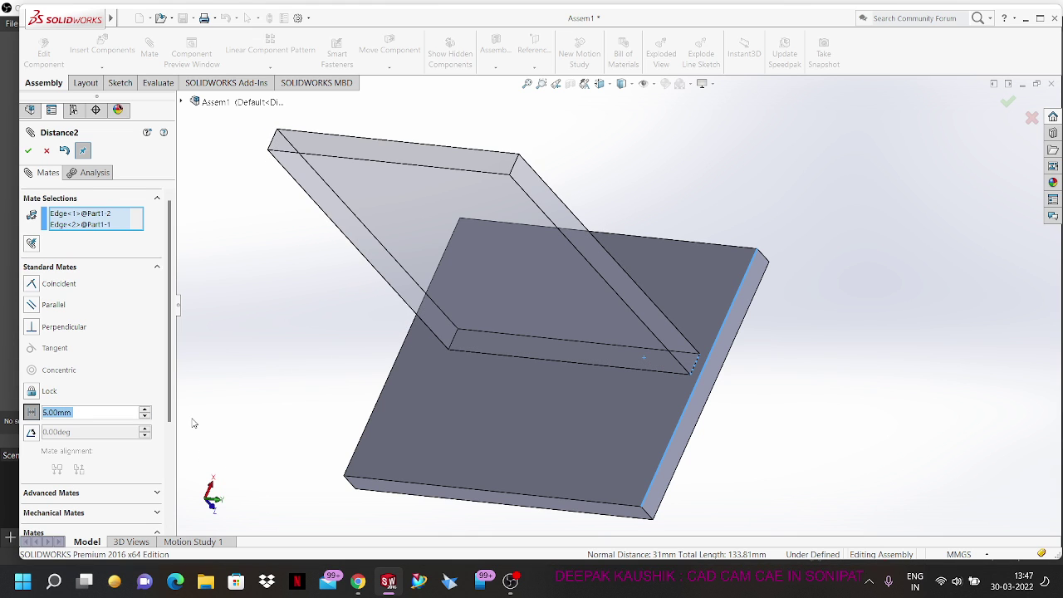
{"action": "scroll", "coordinate": [189, 427], "scroll_direction": "down", "scroll_amount": 2}
{"action": "scroll", "coordinate": [382, 407], "scroll_direction": "up", "scroll_amount": 2}
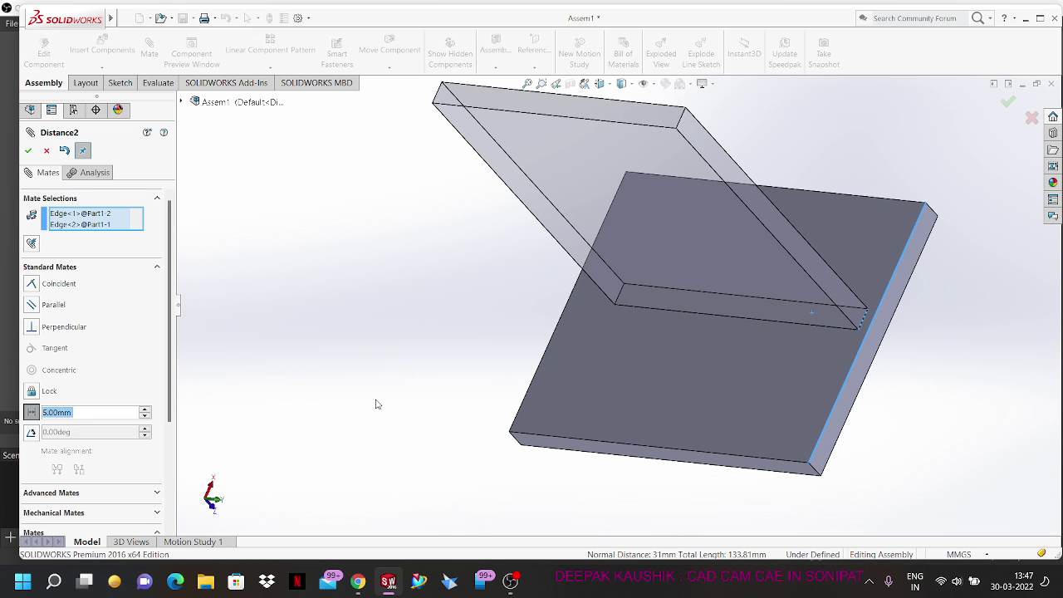
{"action": "scroll", "coordinate": [897, 287], "scroll_direction": "down", "scroll_amount": 4}
{"action": "scroll", "coordinate": [738, 397], "scroll_direction": "up", "scroll_amount": 5}
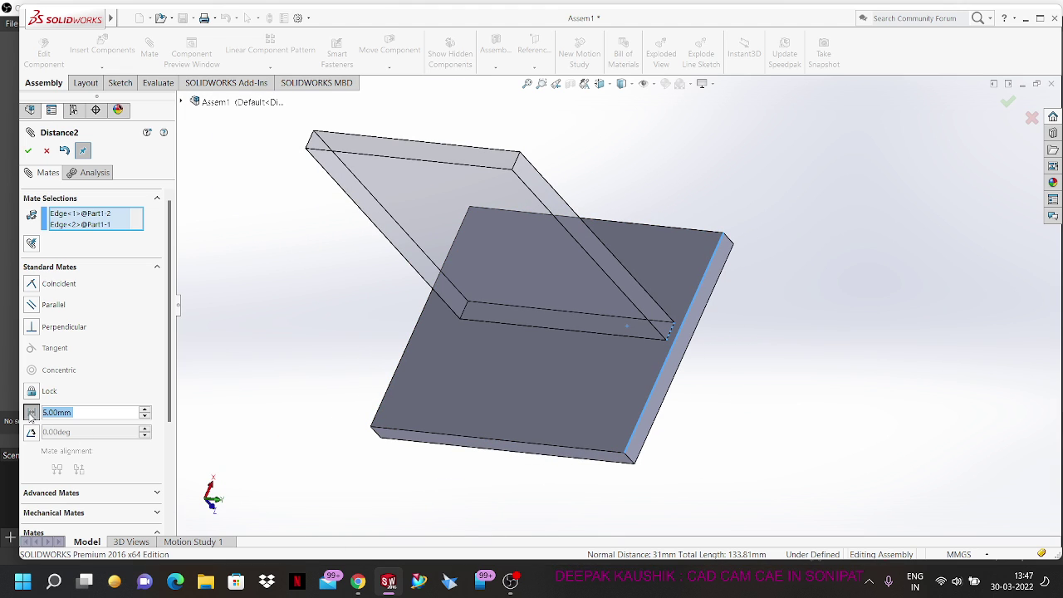
{"action": "left_click", "coordinate": [145, 416]}
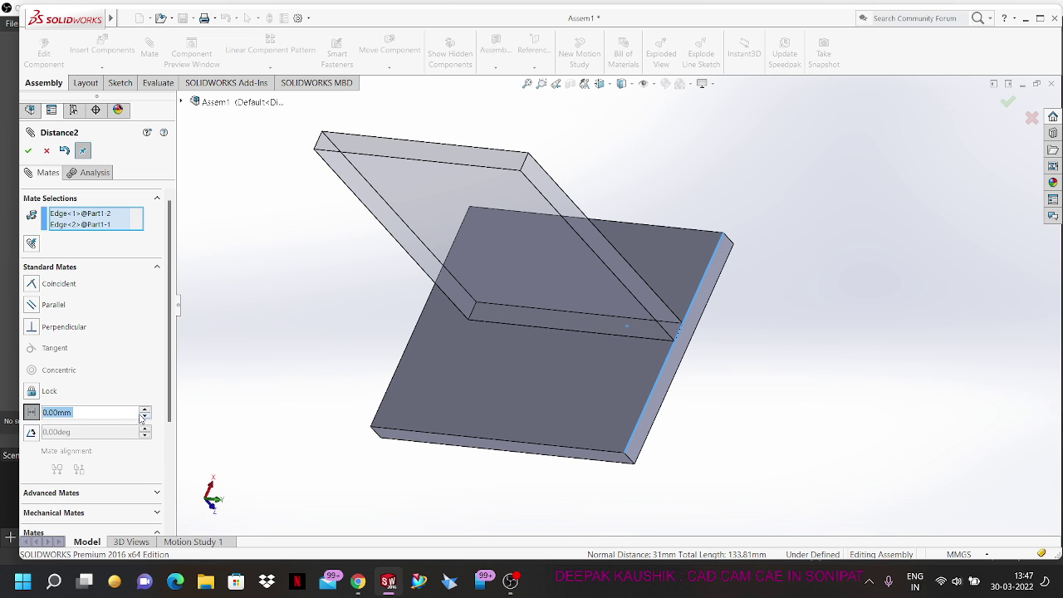
{"action": "left_click_drag", "start_coordinate": [171, 383], "coordinate": [179, 487]}
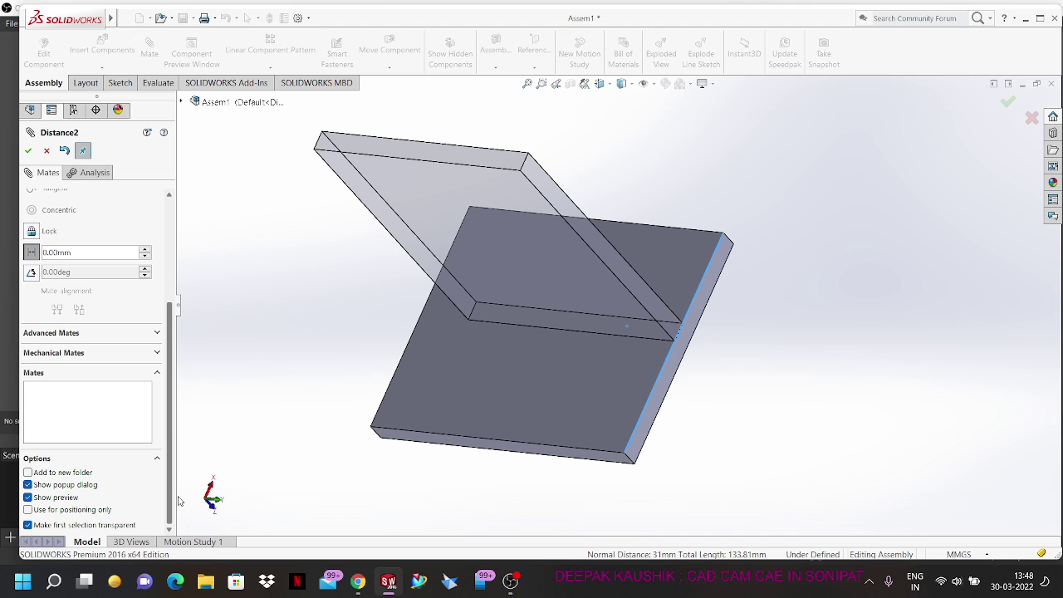
{"action": "scroll", "coordinate": [154, 359], "scroll_direction": "up", "scroll_amount": 5}
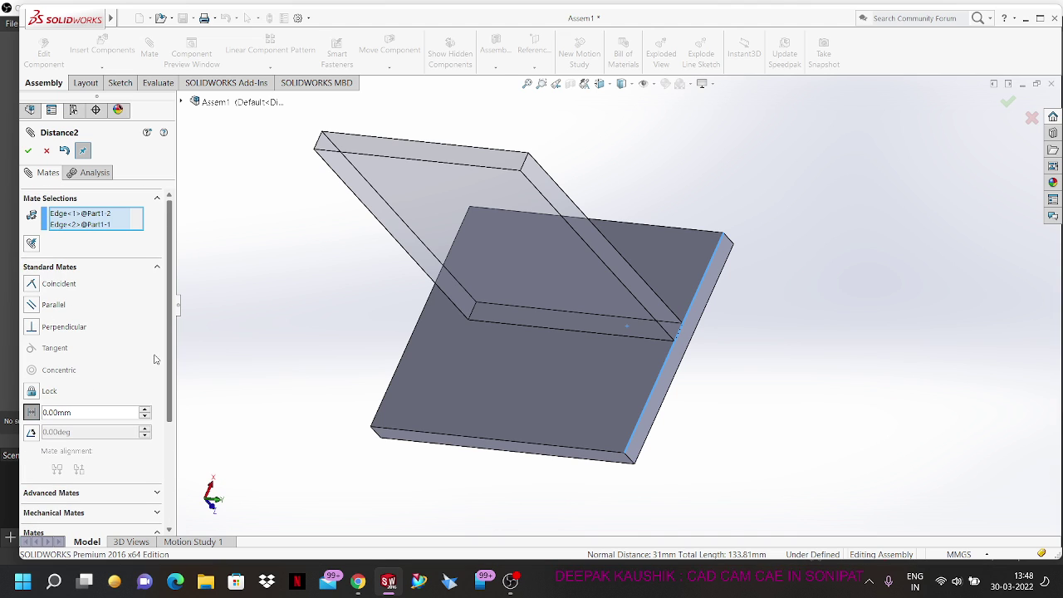
{"action": "left_click", "coordinate": [47, 152]}
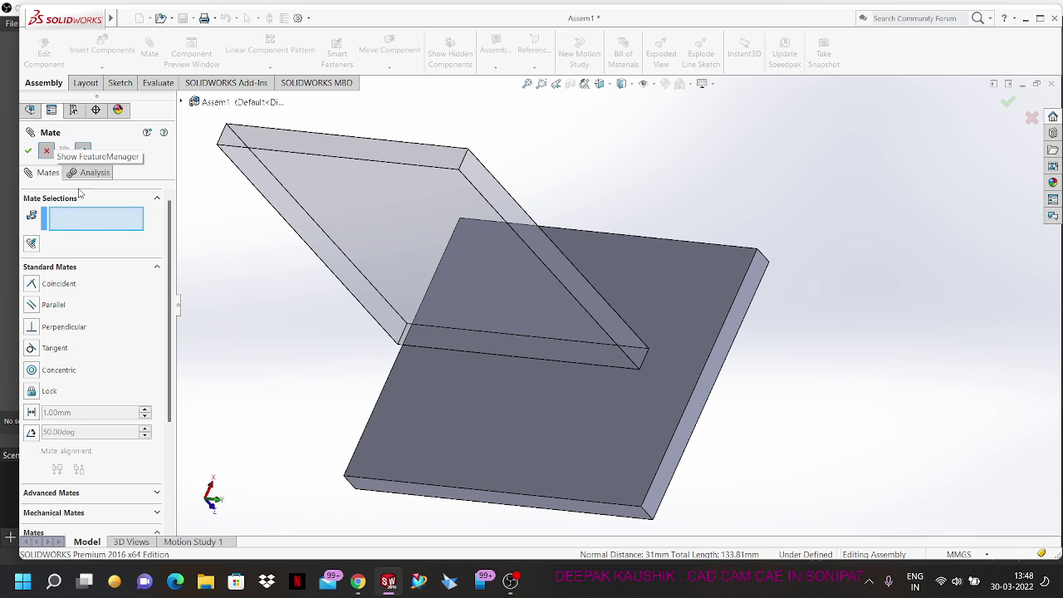
{"action": "left_click", "coordinate": [46, 152]}
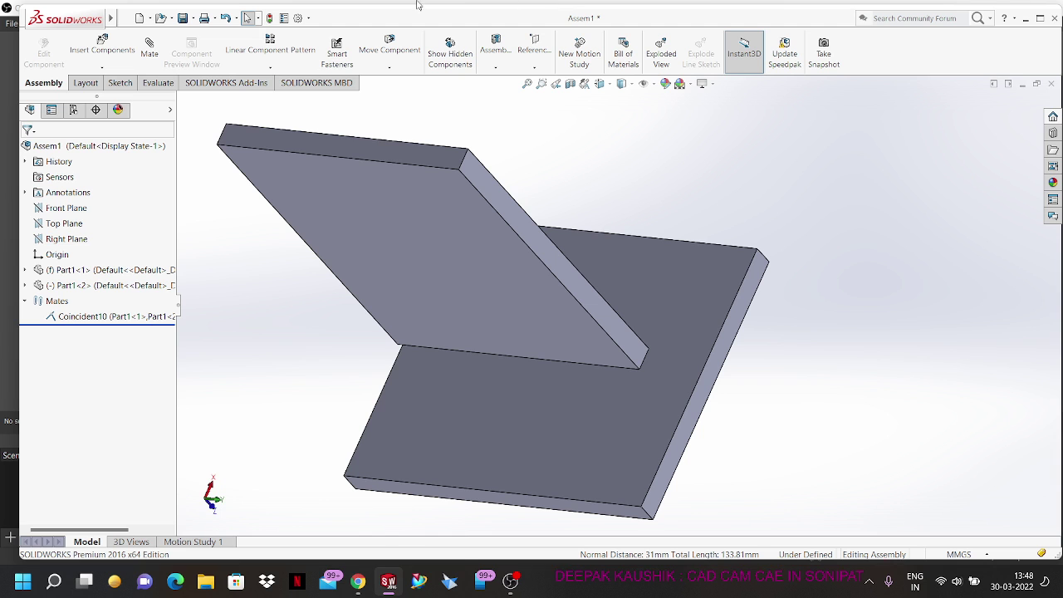
Step: Set up a 30 mm Distance mate between the second plate's broad face and the first plate's long narrow side face
{"action": "middle_click_drag", "start_coordinate": [576, 357], "coordinate": [523, 540]}
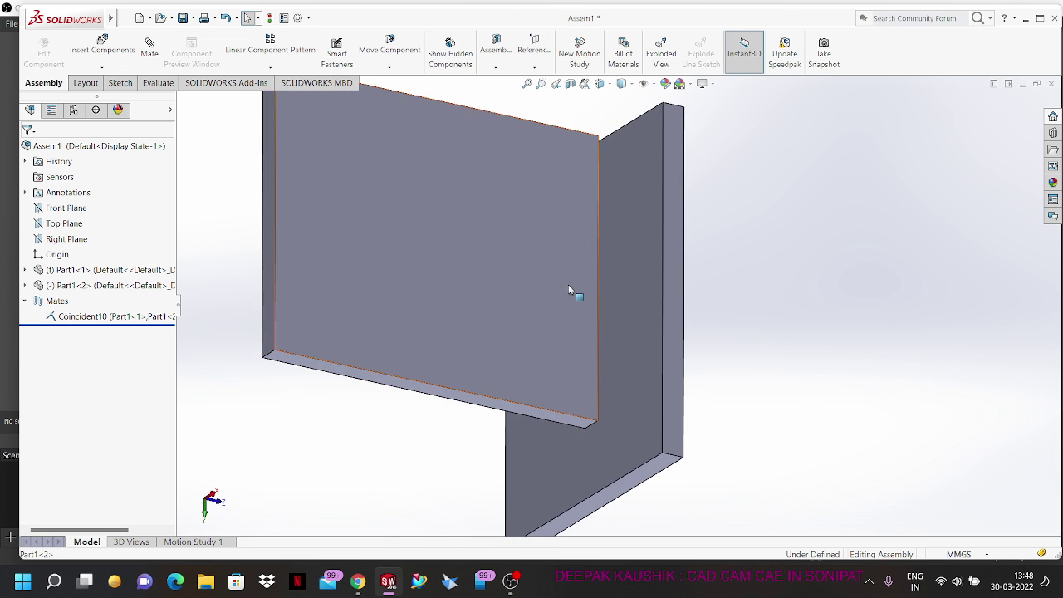
{"action": "scroll", "coordinate": [568, 291], "scroll_direction": "up", "scroll_amount": 2}
{"action": "scroll", "coordinate": [655, 252], "scroll_direction": "down", "scroll_amount": 3}
{"action": "left_click", "coordinate": [452, 375]}
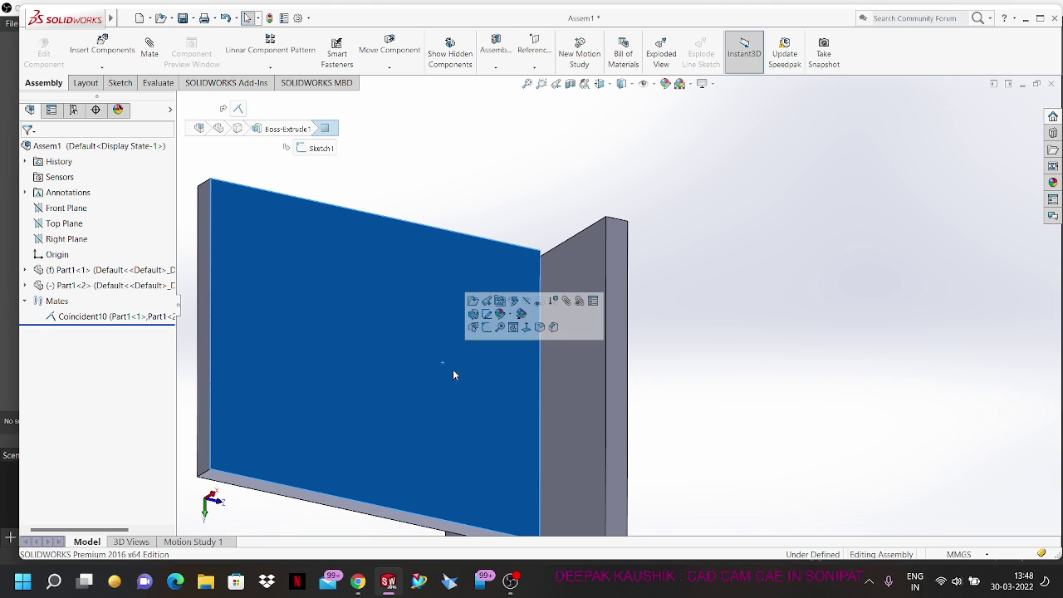
{"action": "left_click", "coordinate": [623, 323], "text": "ctrl"}
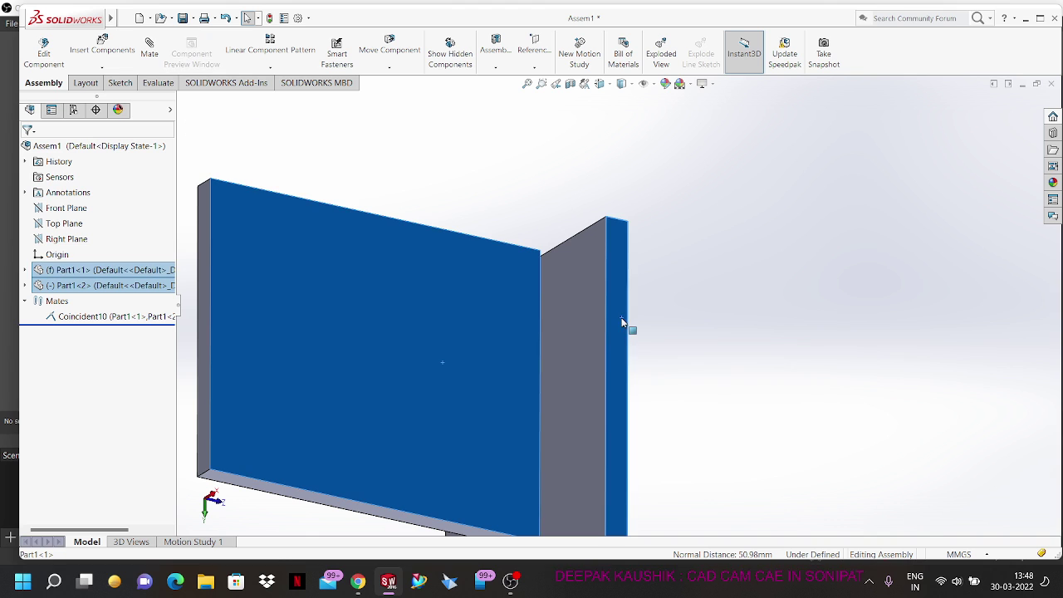
{"action": "left_click", "coordinate": [151, 49]}
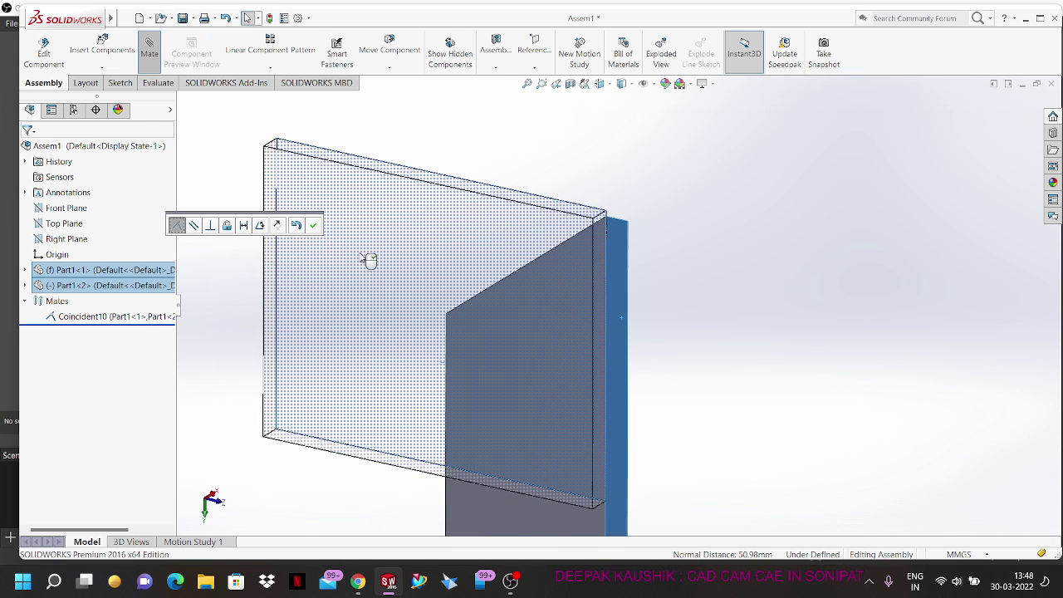
{"action": "left_click", "coordinate": [243, 227]}
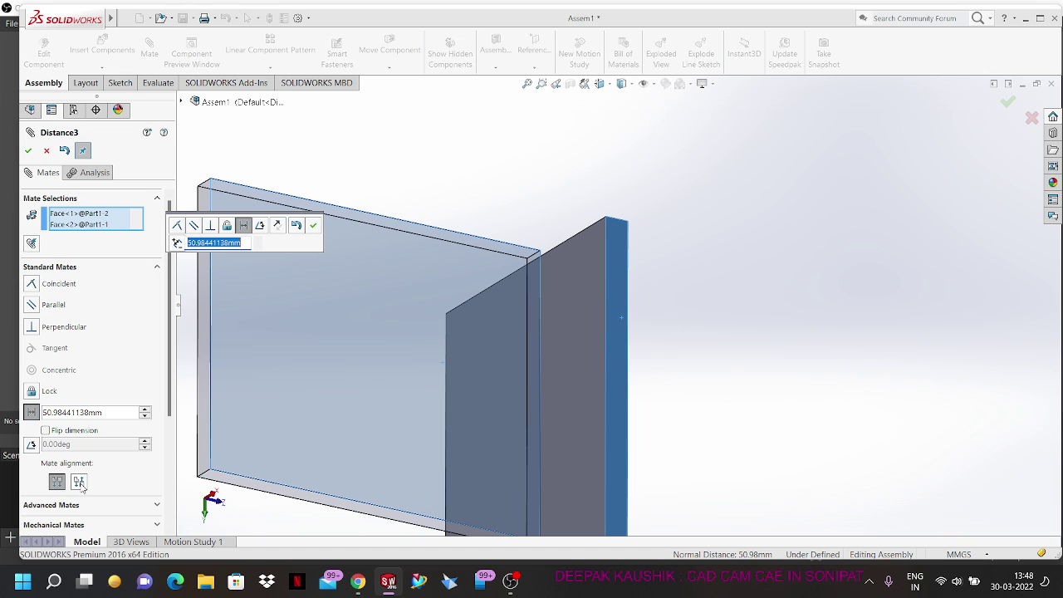
{"action": "left_click", "coordinate": [107, 414]}
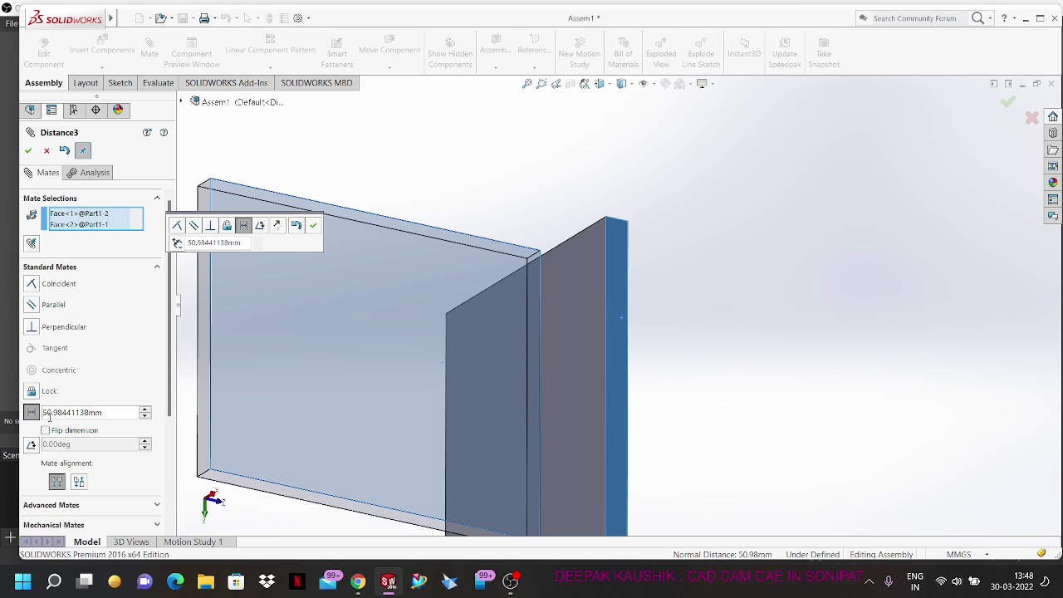
{"action": "left_click_drag", "start_coordinate": [116, 411], "coordinate": [41, 412]}
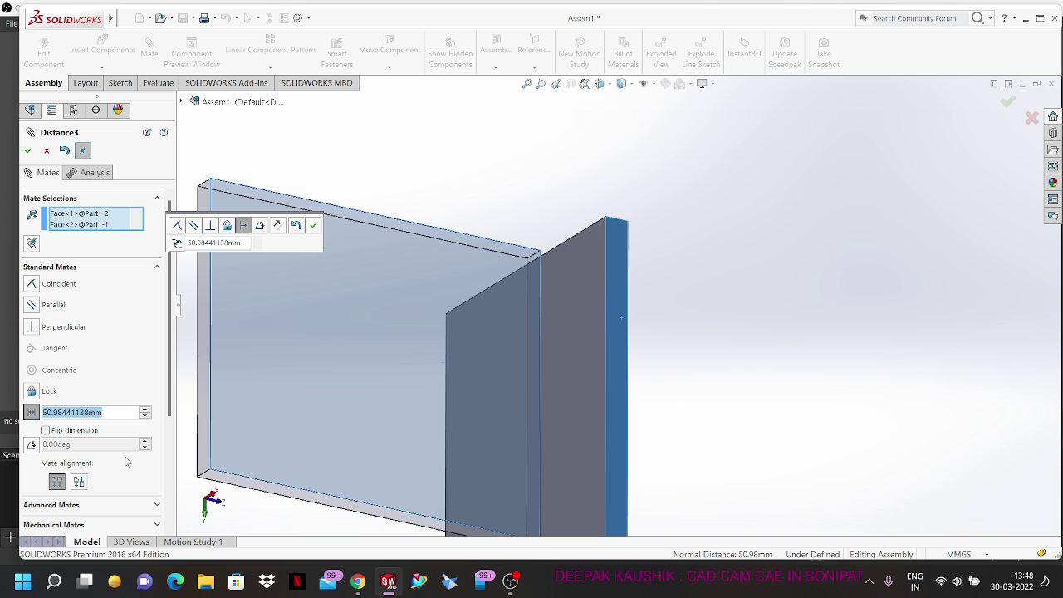
{"action": "type", "text": "30"}
{"action": "key", "text": "Return"}
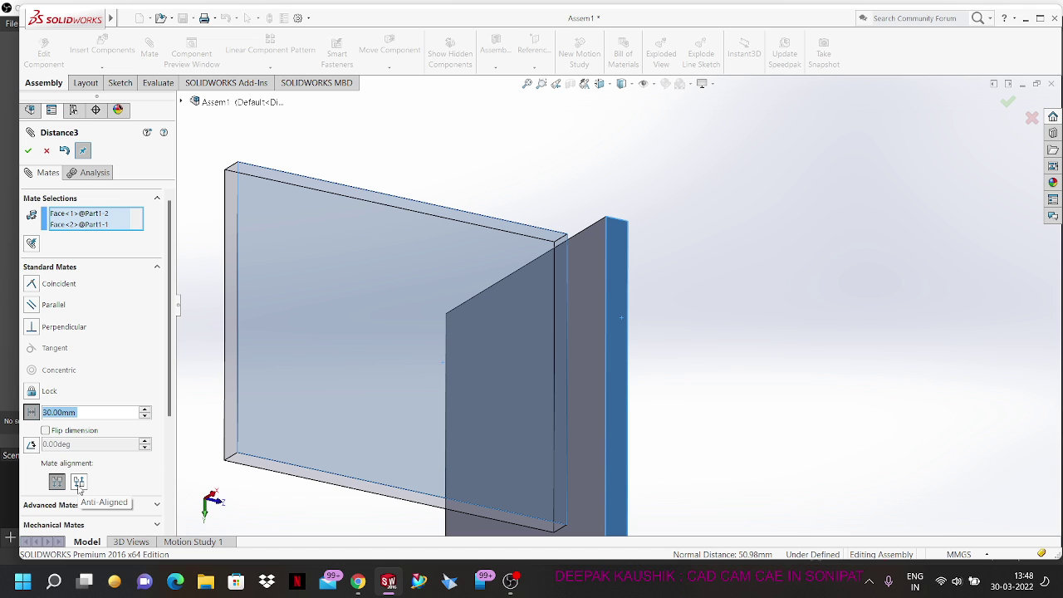
Step: Try the anti-aligned alignment and the flipped dimension on the 30 mm Distance mate, restoring the aligned, unflipped setting after each
{"action": "left_click", "coordinate": [79, 486]}
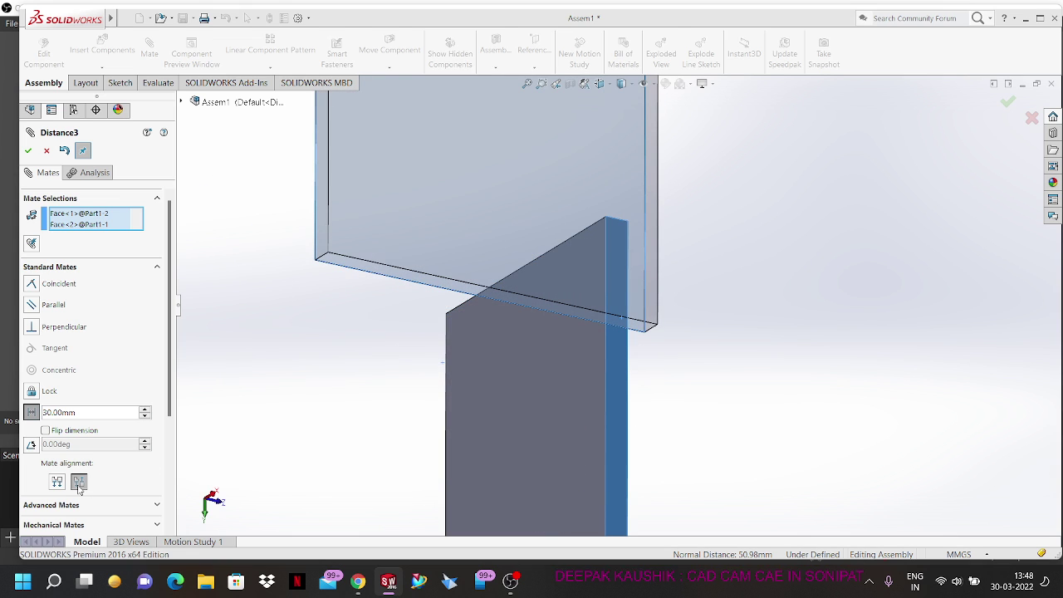
{"action": "scroll", "coordinate": [499, 473], "scroll_direction": "up", "scroll_amount": 3}
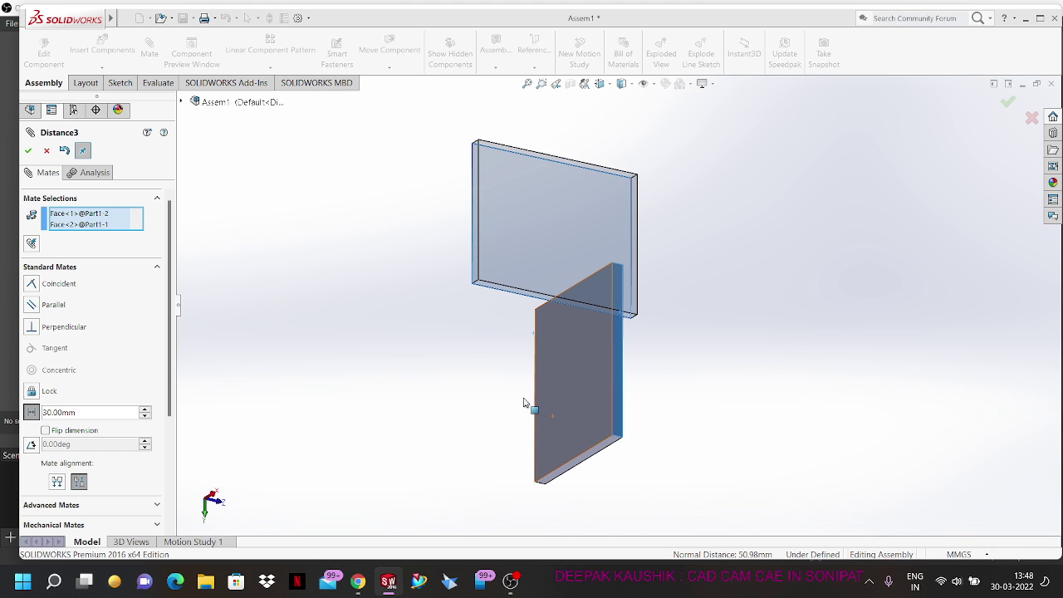
{"action": "middle_click_drag", "start_coordinate": [523, 403], "coordinate": [583, 373]}
{"action": "scroll", "coordinate": [584, 314], "scroll_direction": "down", "scroll_amount": 3}
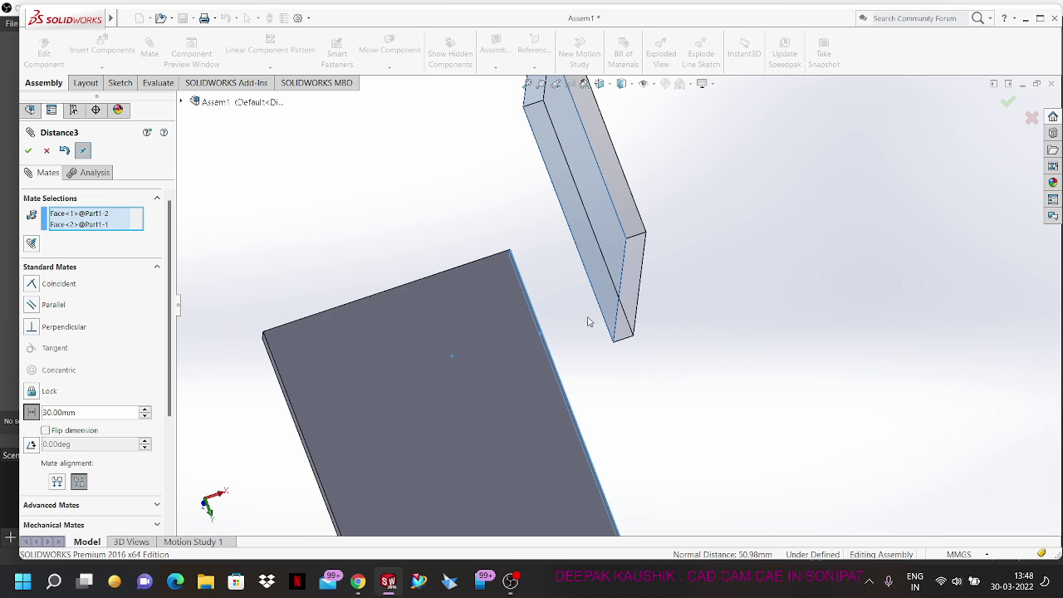
{"action": "left_click", "coordinate": [56, 482]}
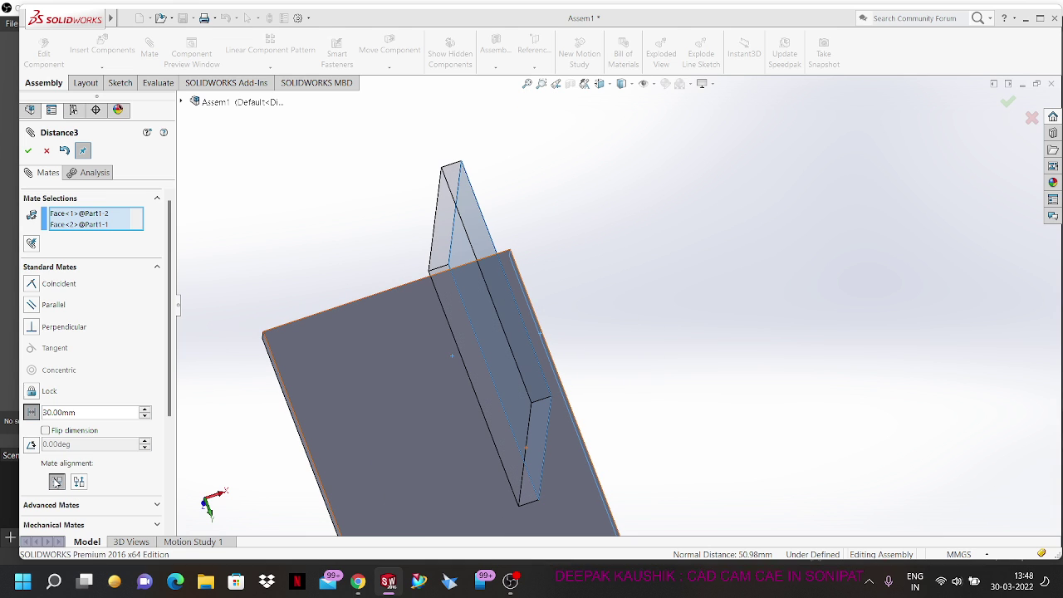
{"action": "left_click", "coordinate": [46, 430]}
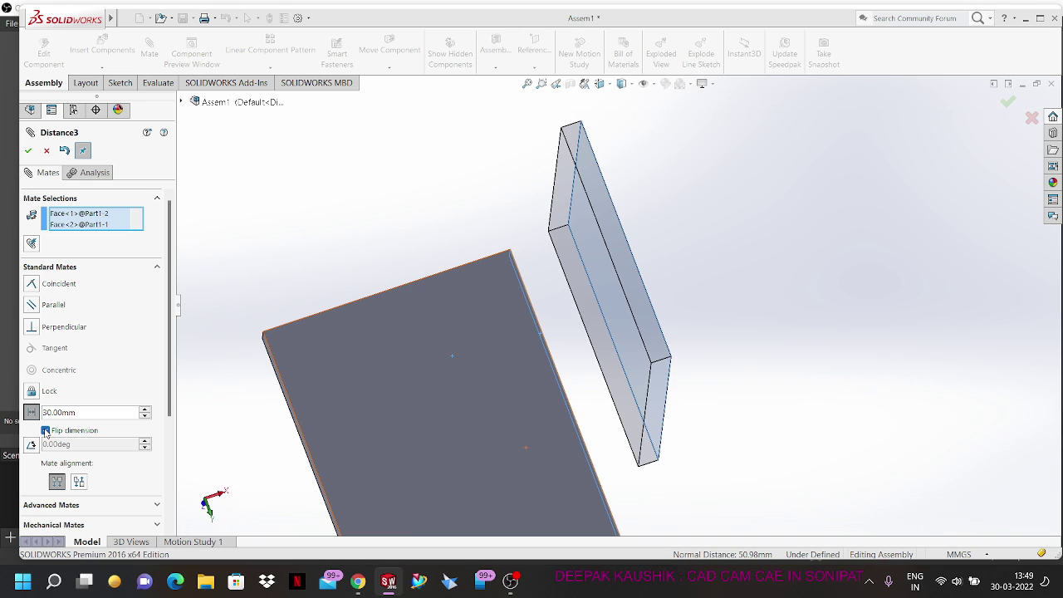
{"action": "left_click", "coordinate": [46, 431]}
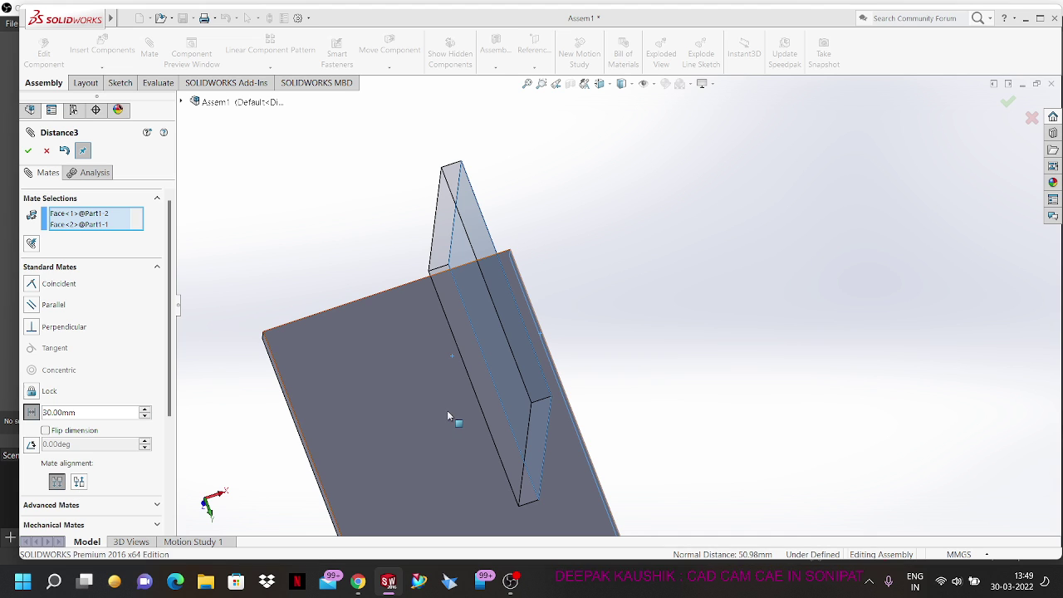
{"action": "middle_click_drag", "start_coordinate": [447, 411], "coordinate": [449, 352]}
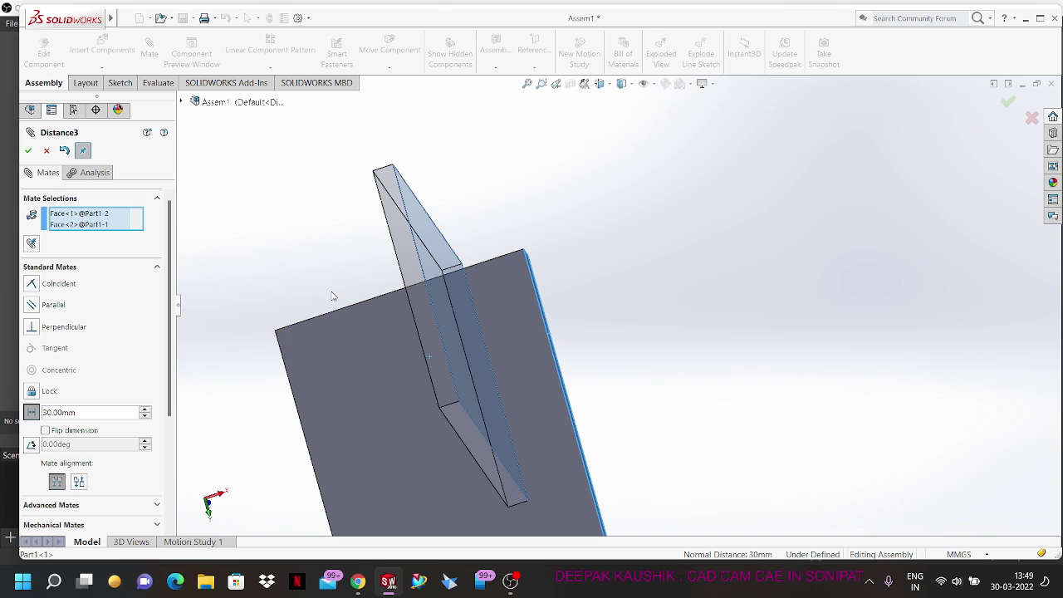
Step: Try the anti-aligned alignment with the flipped dimension on the 30 mm Distance mate, then restore the aligned, unflipped setting
{"action": "left_click", "coordinate": [79, 483]}
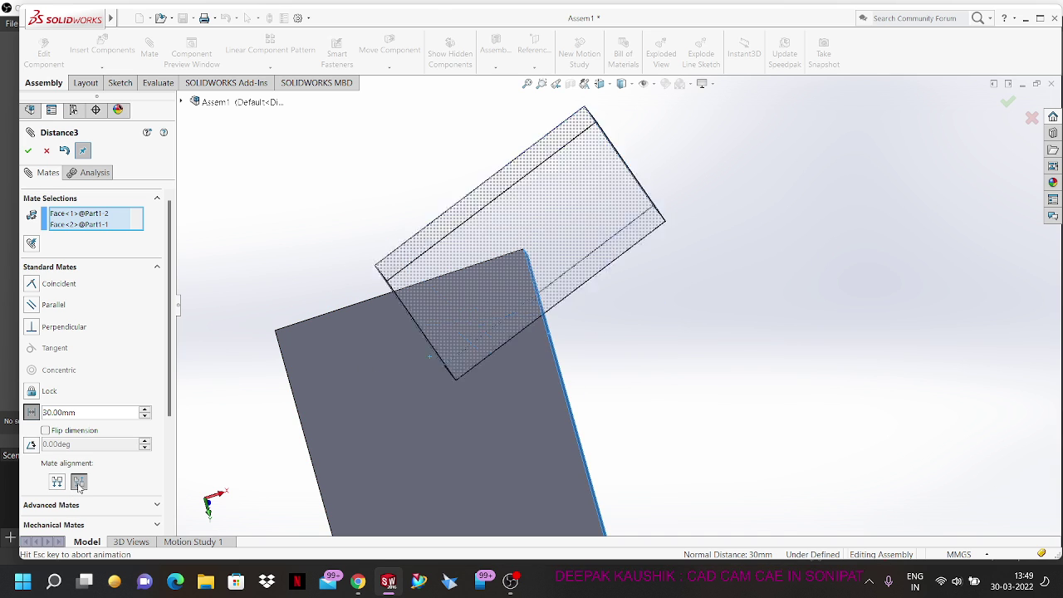
{"action": "left_click", "coordinate": [46, 430]}
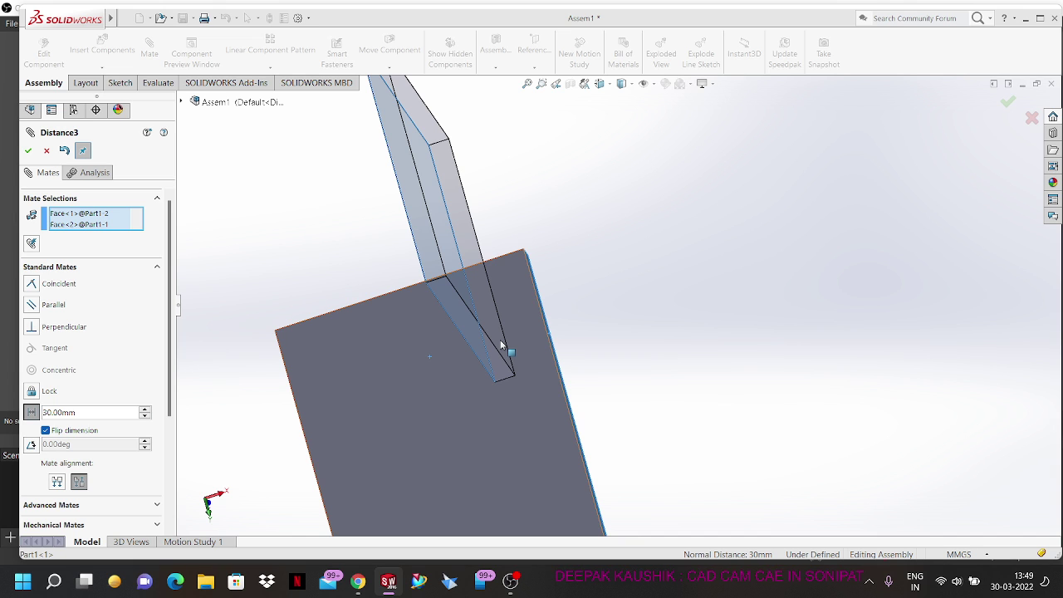
{"action": "left_click", "coordinate": [46, 430]}
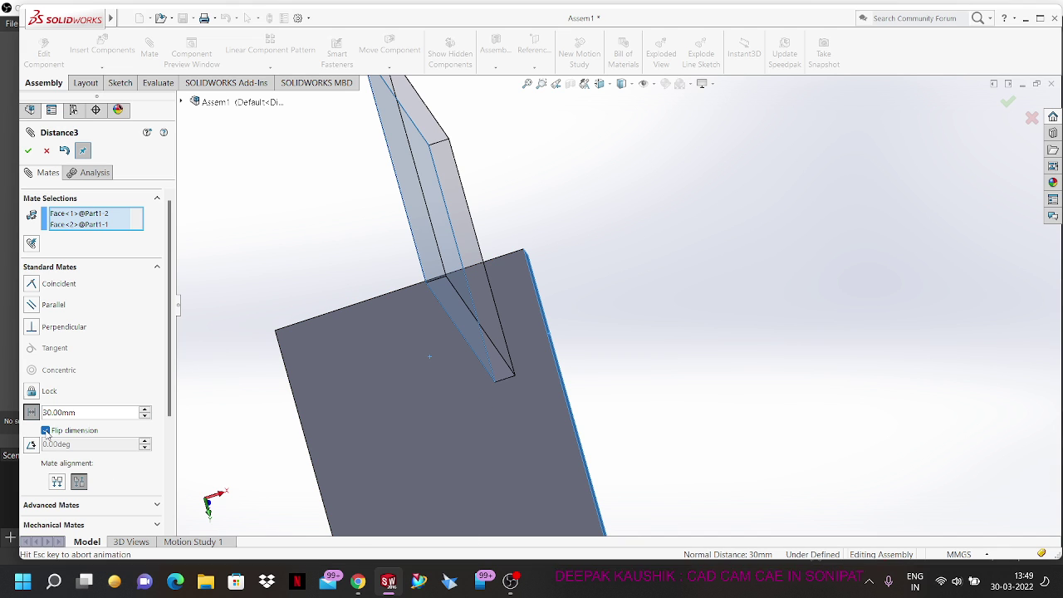
{"action": "left_click", "coordinate": [57, 482]}
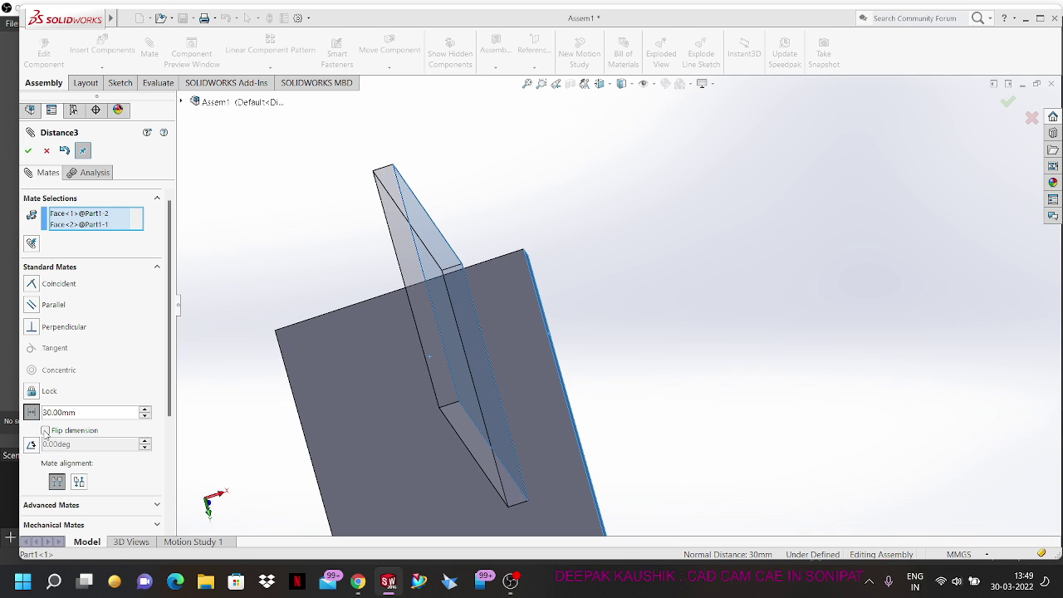
Step: Flip the dimension of the aligned 30 mm Distance mate, accept the mate and close the Mate command
{"action": "left_click", "coordinate": [45, 430]}
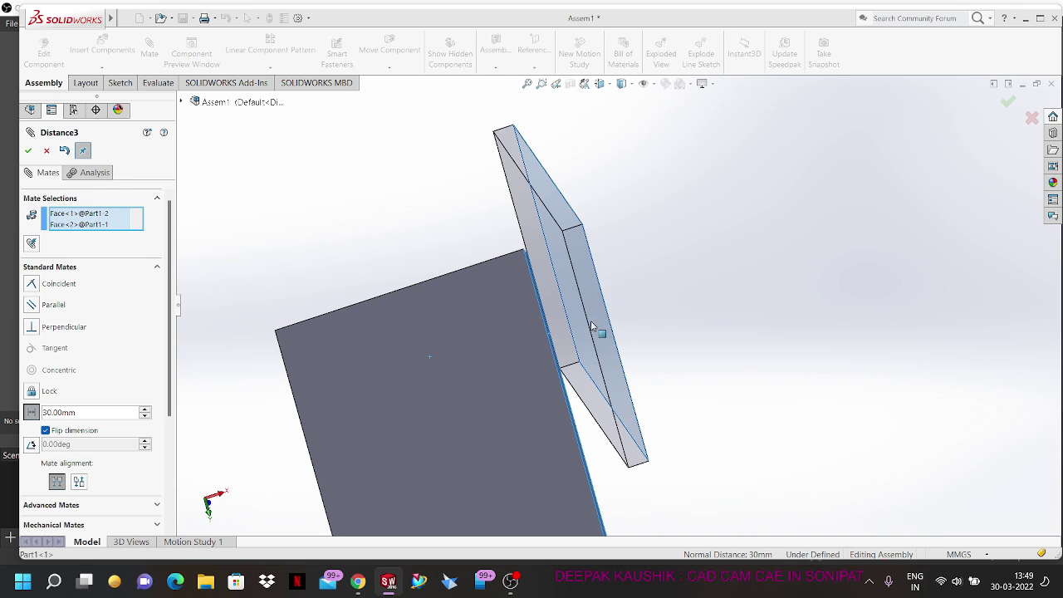
{"action": "left_click", "coordinate": [28, 150]}
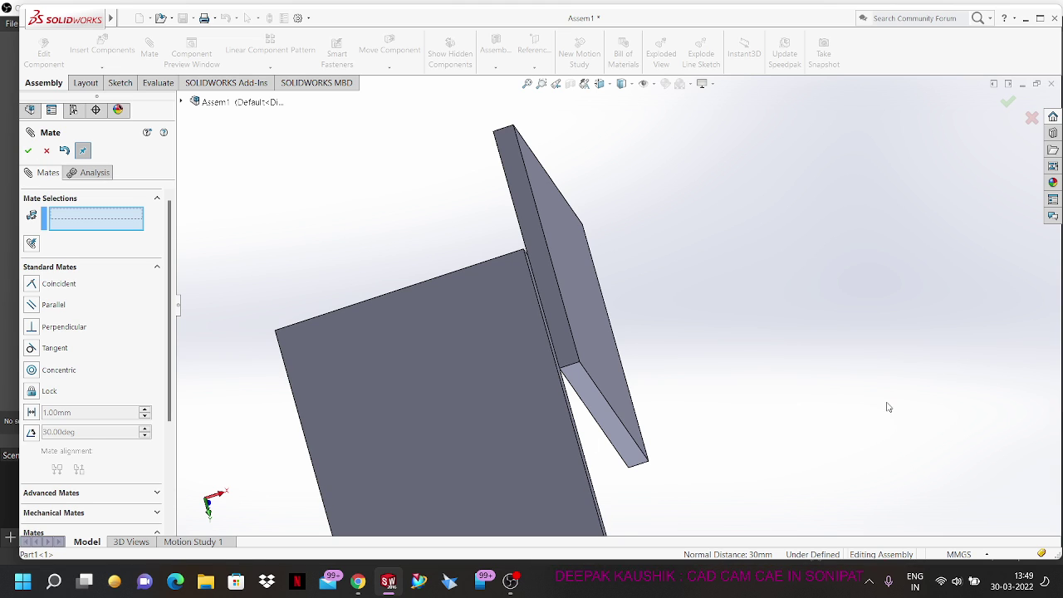
{"action": "scroll", "coordinate": [466, 369], "scroll_direction": "up", "scroll_amount": 5}
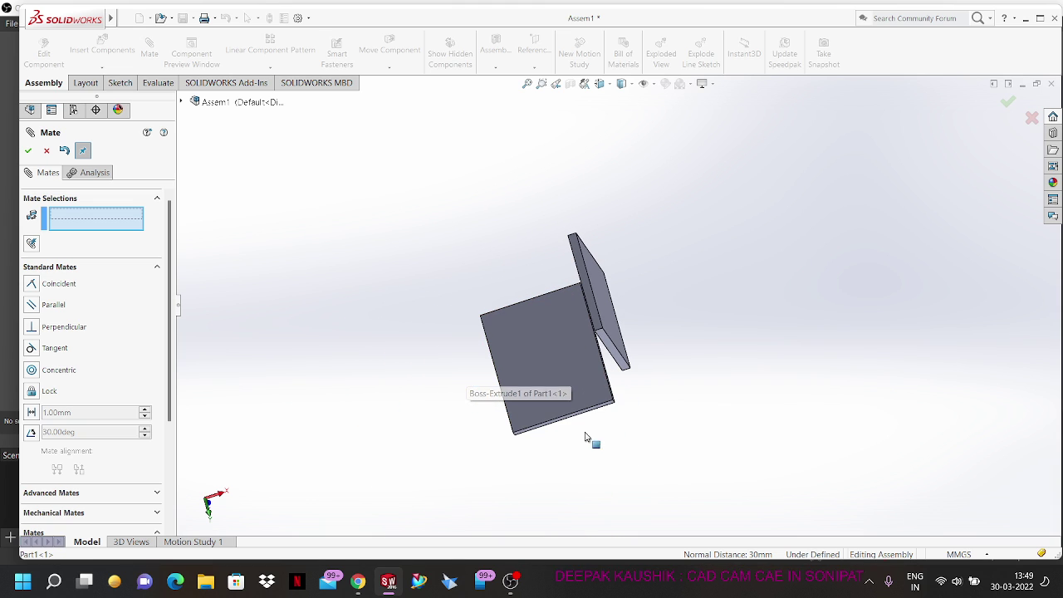
{"action": "scroll", "coordinate": [636, 353], "scroll_direction": "down", "scroll_amount": 3}
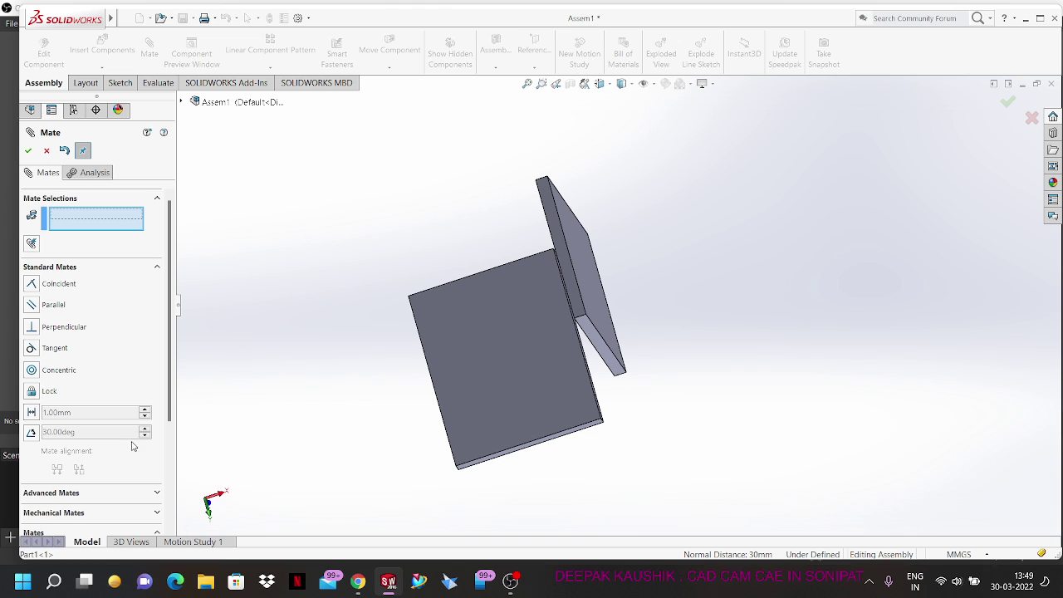
{"action": "left_click", "coordinate": [29, 152]}
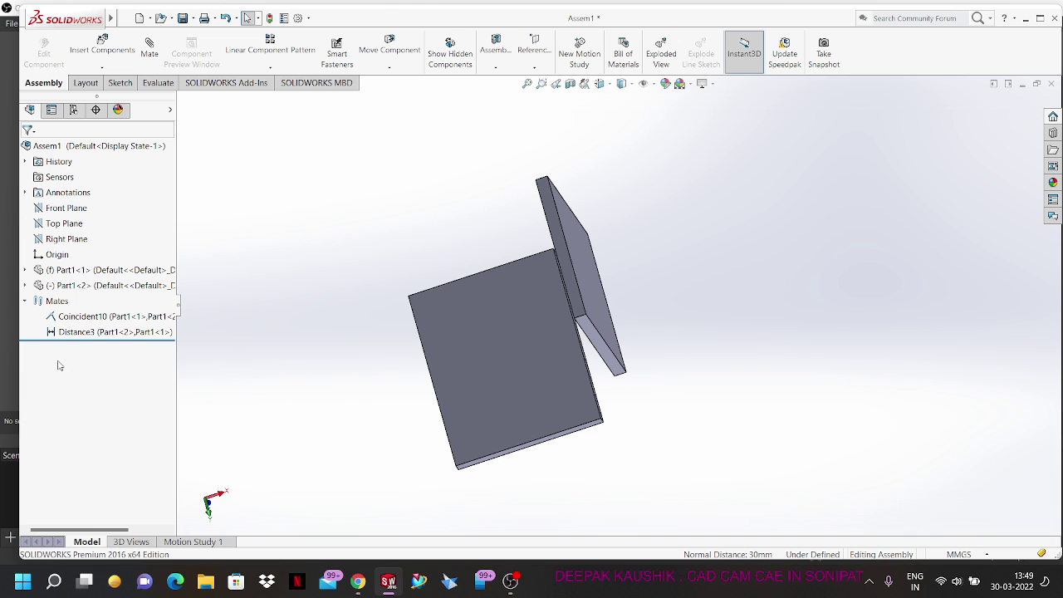
Step: Delete the 30 mm Distance mate between the two plates
{"action": "left_click", "coordinate": [83, 331]}
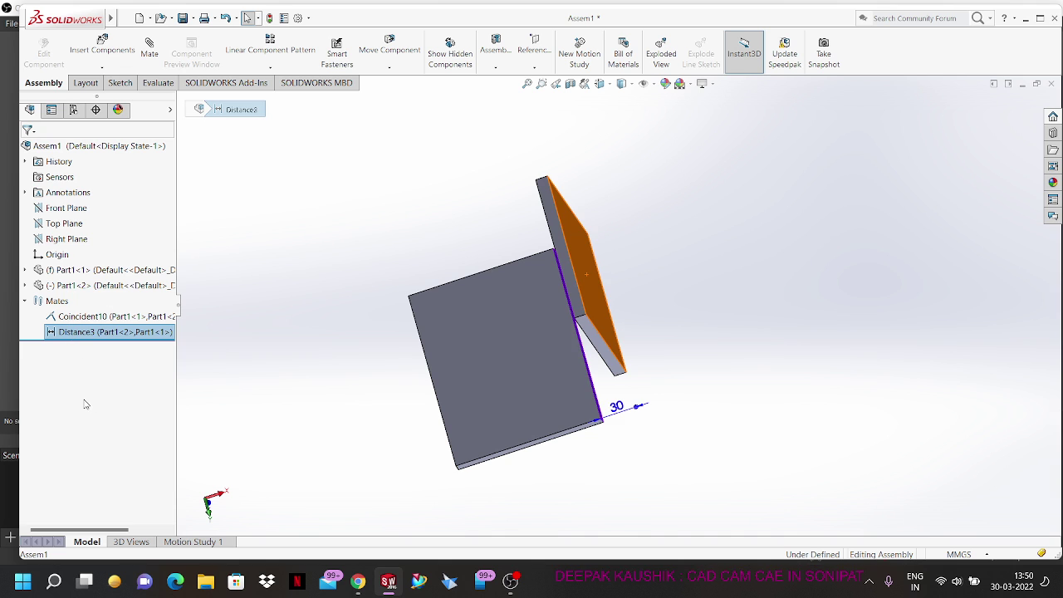
{"action": "key", "text": "Delete"}
{"action": "left_click", "coordinate": [611, 223]}
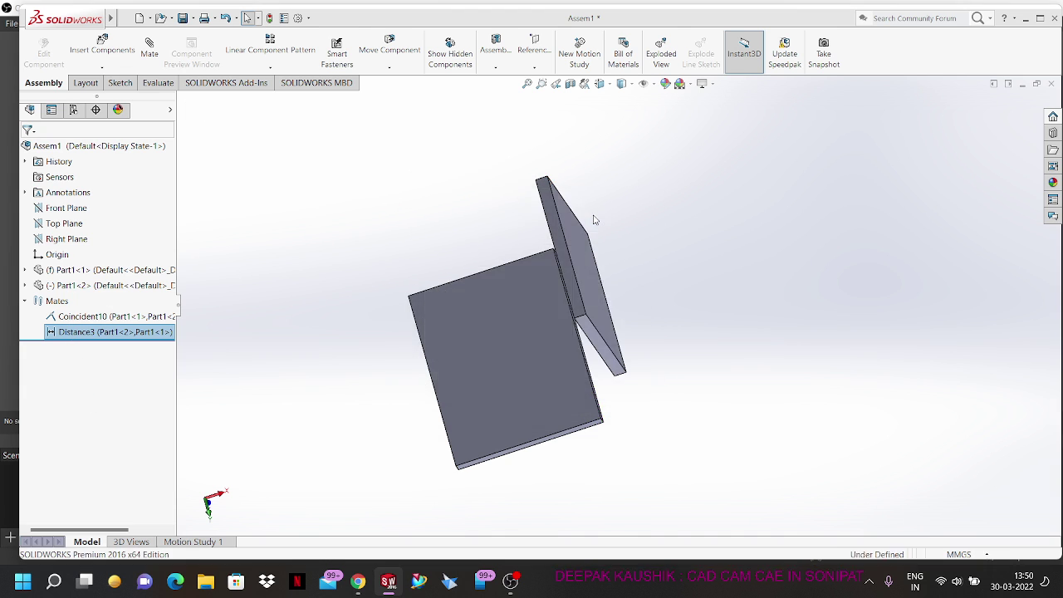
Step: Add a Coincident mate between the second plate's long edge and the facing long edge of the first plate's broad face
{"action": "scroll", "coordinate": [581, 280], "scroll_direction": "down", "scroll_amount": 3}
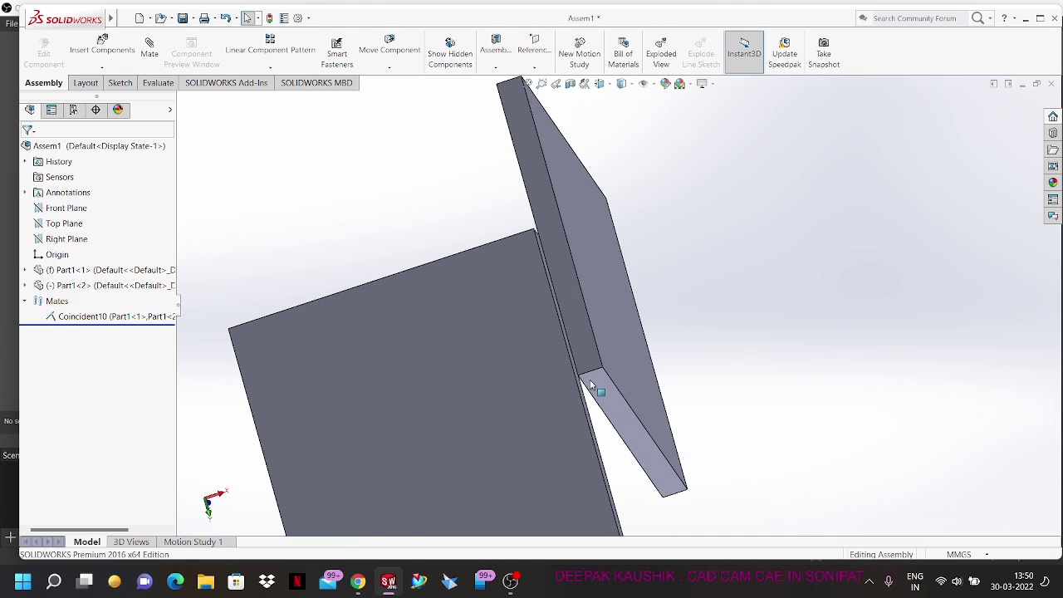
{"action": "scroll", "coordinate": [562, 255], "scroll_direction": "up", "scroll_amount": 6}
{"action": "middle_click_drag", "start_coordinate": [592, 384], "coordinate": [592, 172]}
{"action": "scroll", "coordinate": [647, 422], "scroll_direction": "down", "scroll_amount": 5}
{"action": "scroll", "coordinate": [601, 182], "scroll_direction": "down", "scroll_amount": 3}
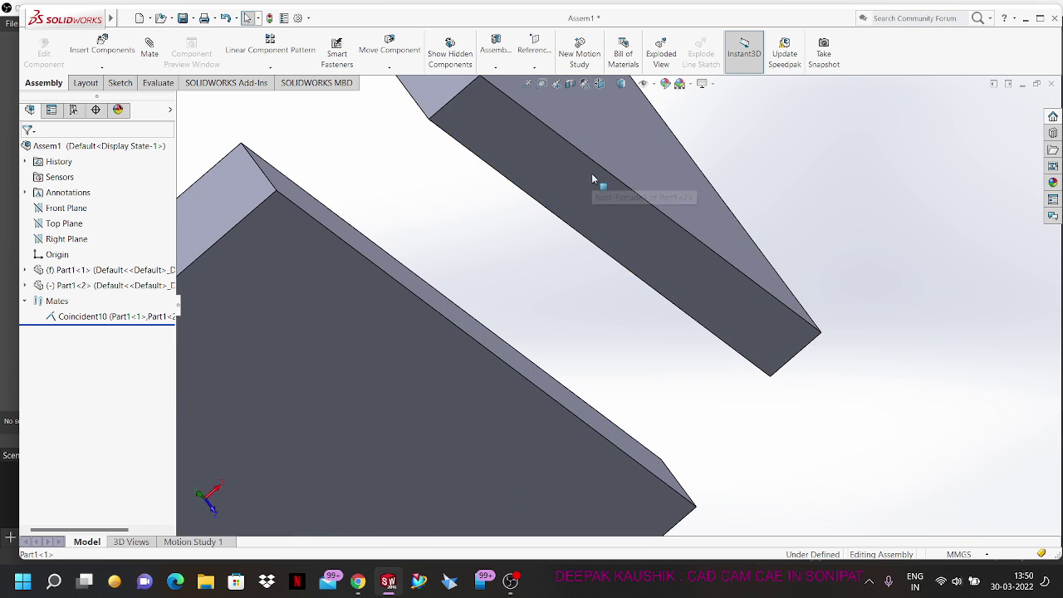
{"action": "left_click", "coordinate": [570, 225]}
{"action": "middle_click_drag", "start_coordinate": [531, 282], "coordinate": [573, 391]}
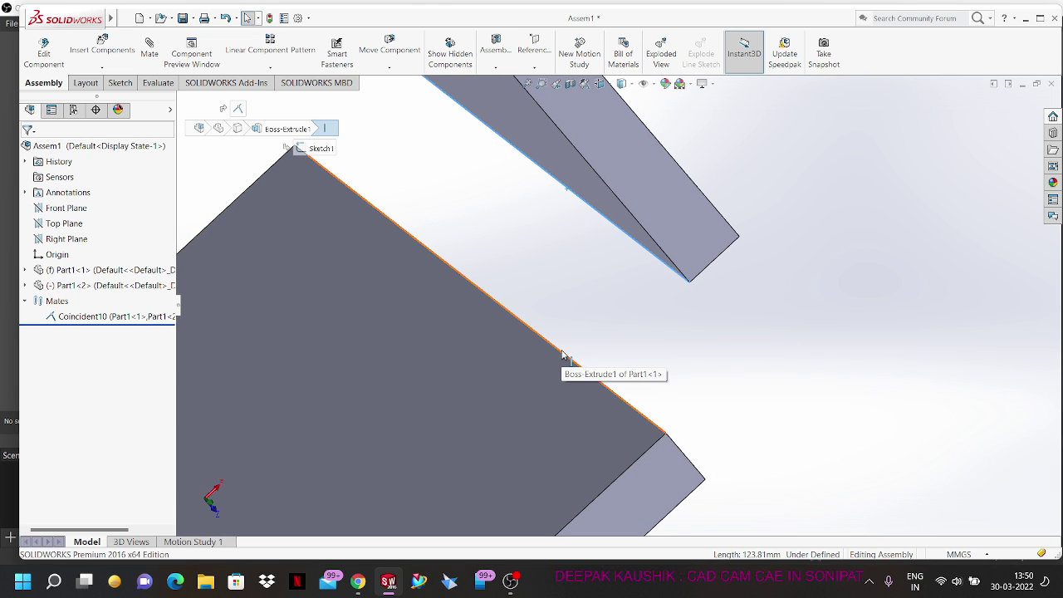
{"action": "left_click", "coordinate": [563, 355], "text": "ctrl"}
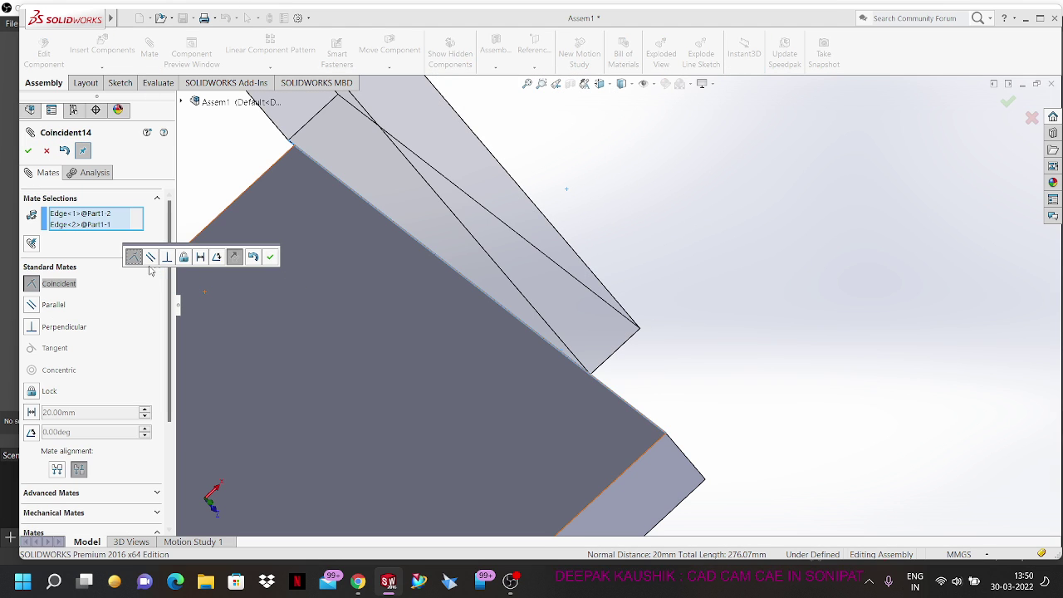
{"action": "left_click", "coordinate": [274, 258]}
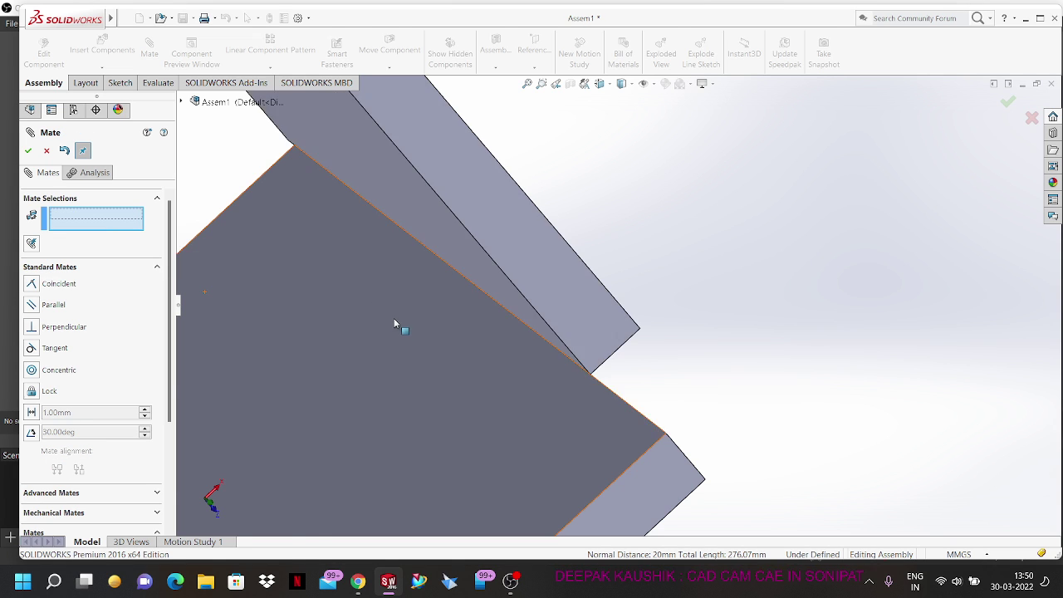
Step: Add a Coincident mate between the corner vertices of the two plates at the end of their shared edge
{"action": "middle_click_drag", "start_coordinate": [393, 318], "coordinate": [550, 353]}
{"action": "scroll", "coordinate": [556, 353], "scroll_direction": "down", "scroll_amount": 2}
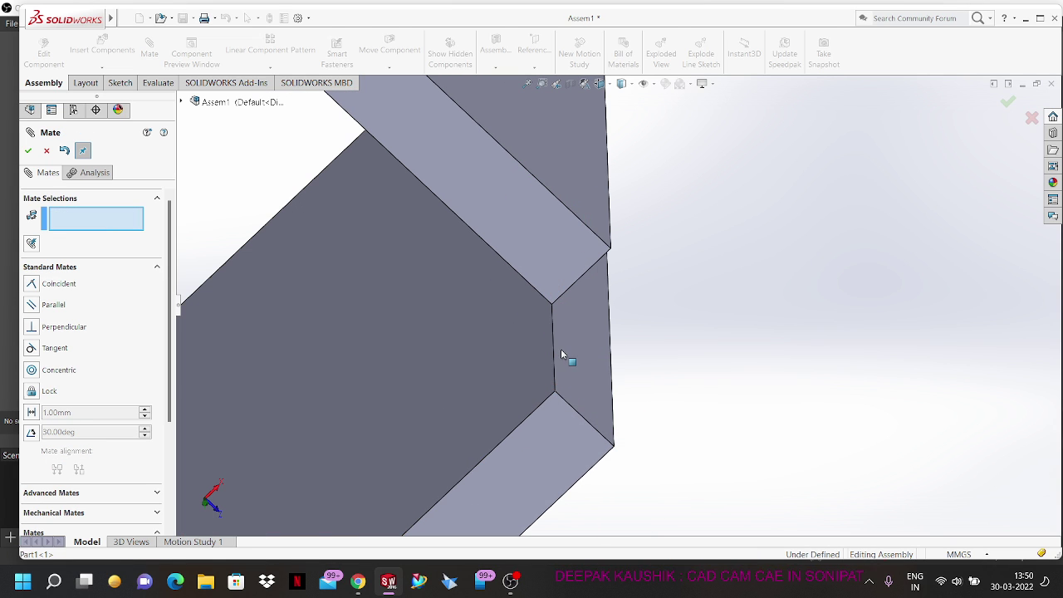
{"action": "left_click", "coordinate": [551, 305]}
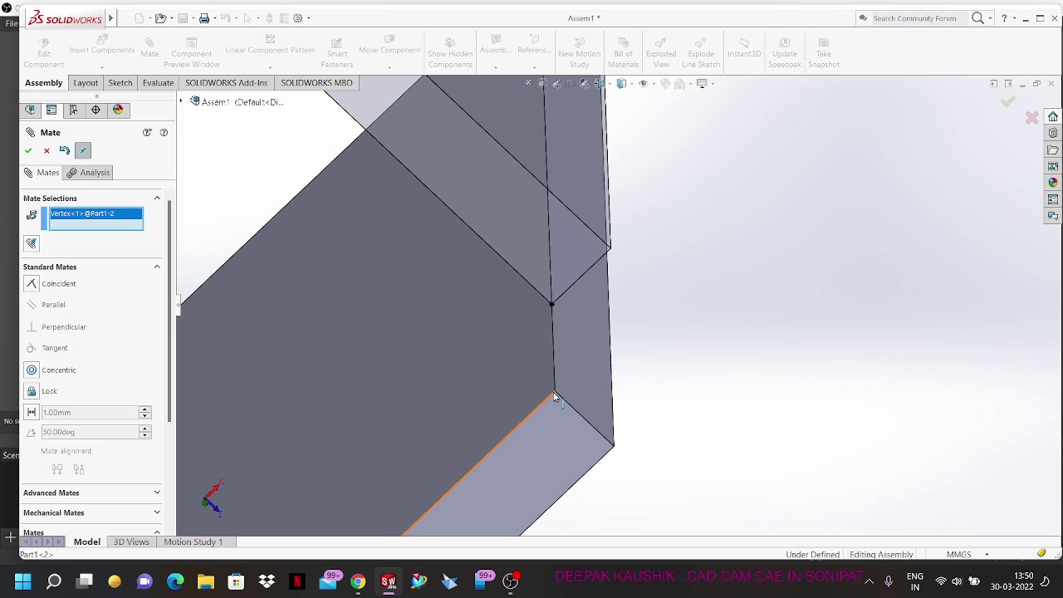
{"action": "left_click", "coordinate": [555, 393]}
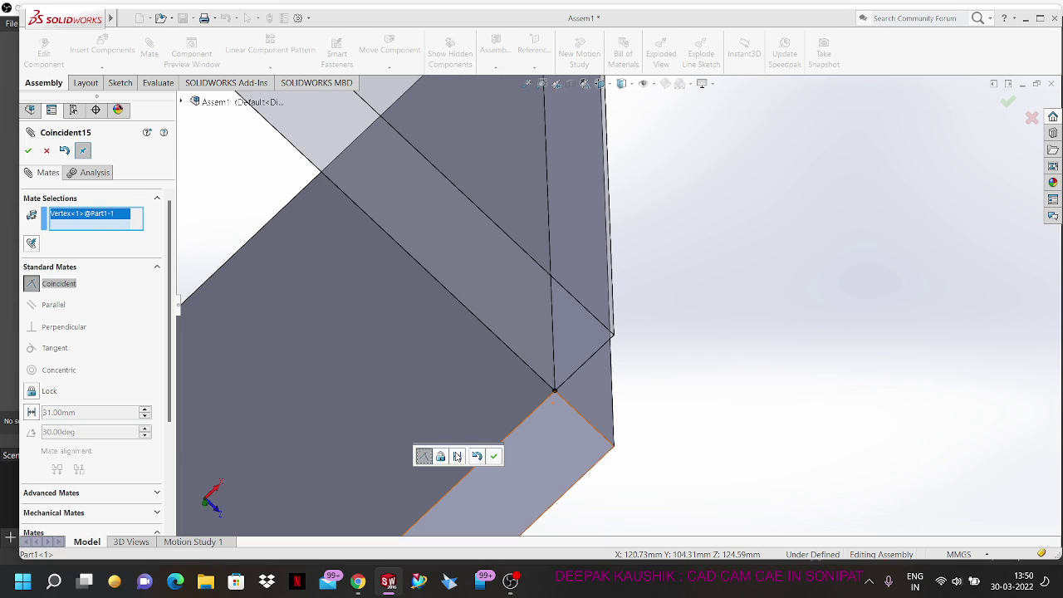
{"action": "left_click", "coordinate": [493, 456]}
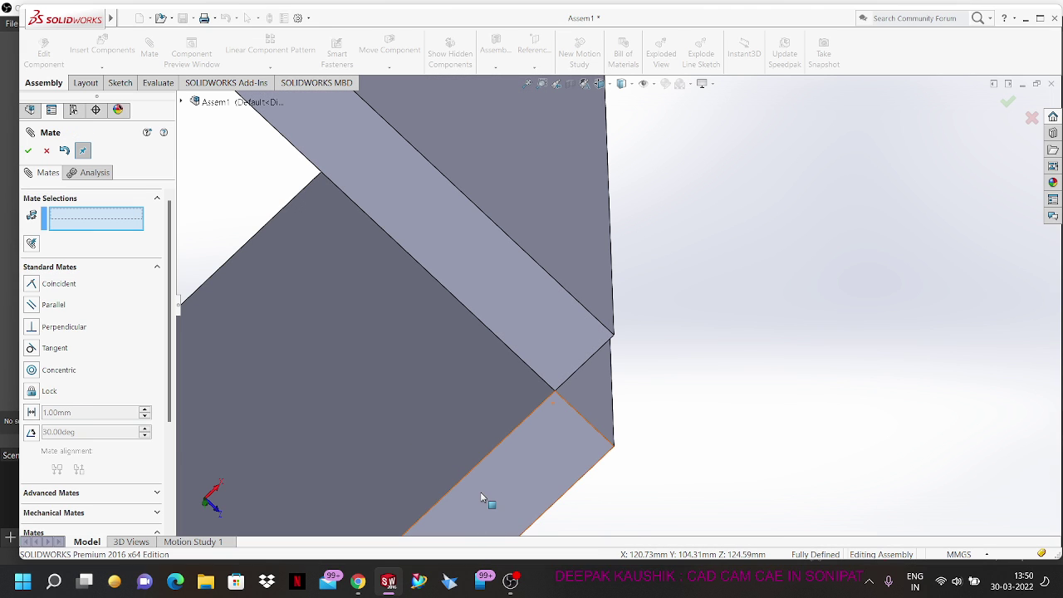
Step: Try to move the second plate to test its remaining freedom, and close the Mate command
{"action": "scroll", "coordinate": [519, 437], "scroll_direction": "up", "scroll_amount": 10}
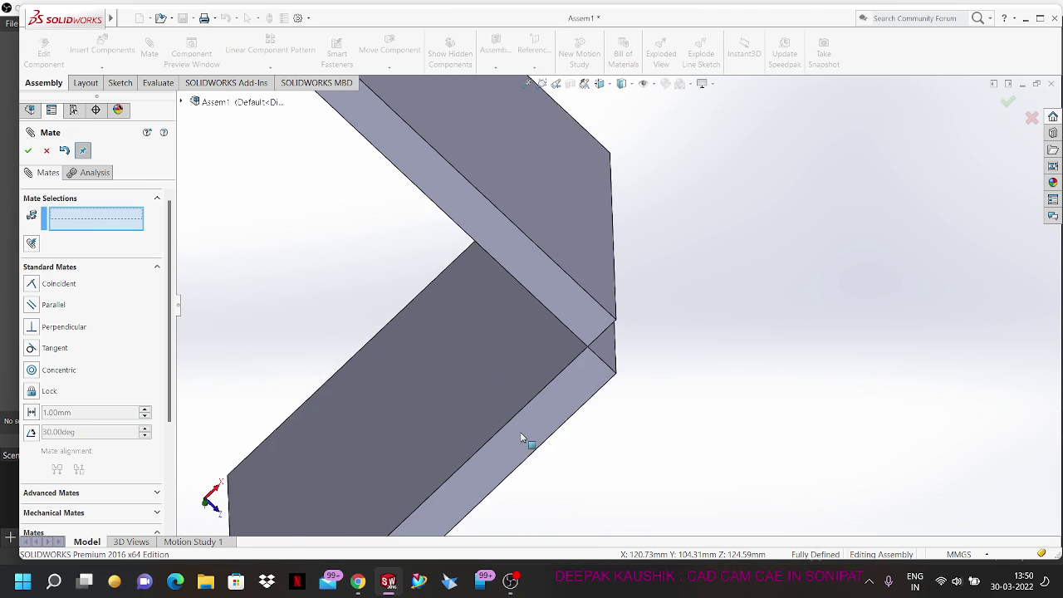
{"action": "scroll", "coordinate": [502, 230], "scroll_direction": "down", "scroll_amount": 3}
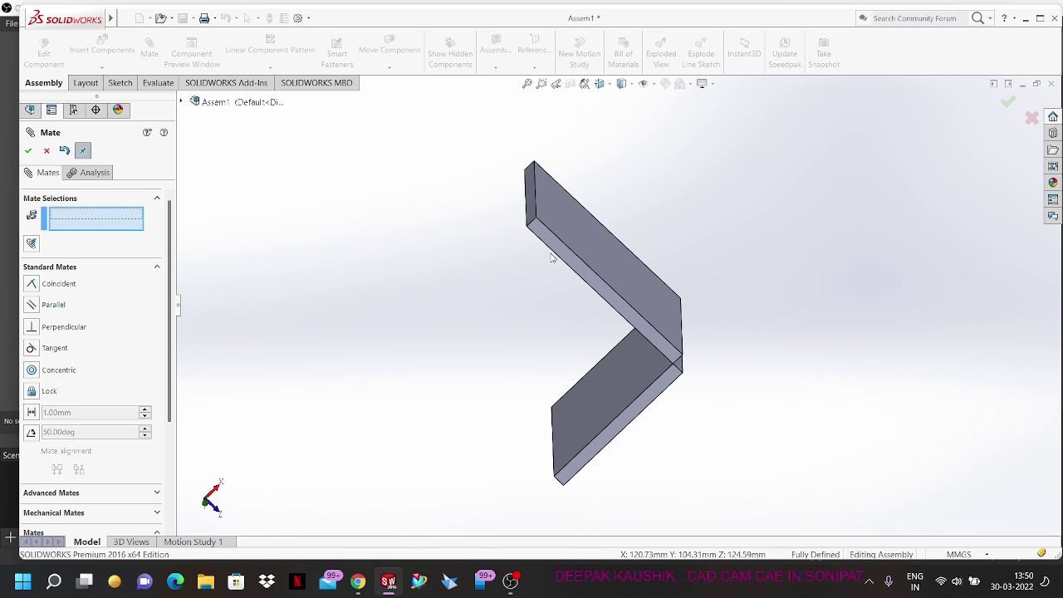
{"action": "left_click_drag", "start_coordinate": [553, 289], "coordinate": [540, 261]}
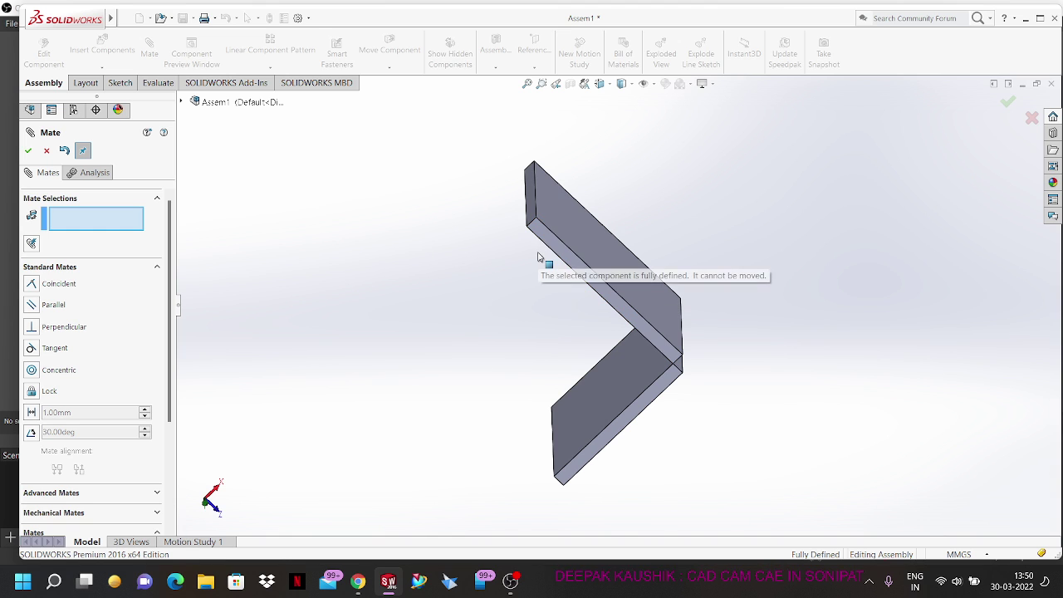
{"action": "left_click", "coordinate": [28, 152]}
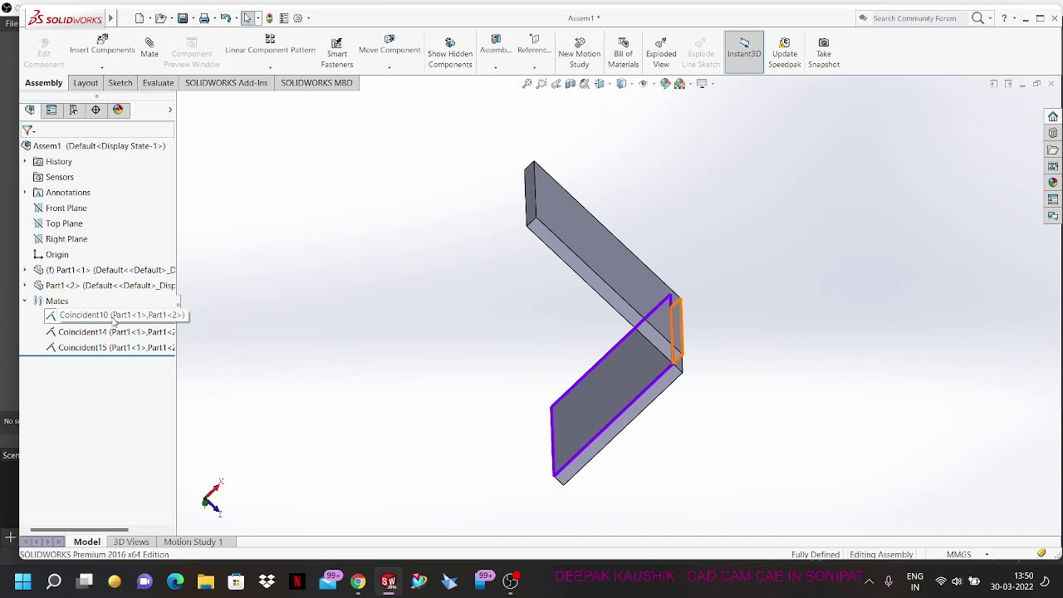
Step: Delete the Coincident10 mate between the first plate's broad face and the second plate
{"action": "left_click", "coordinate": [114, 317]}
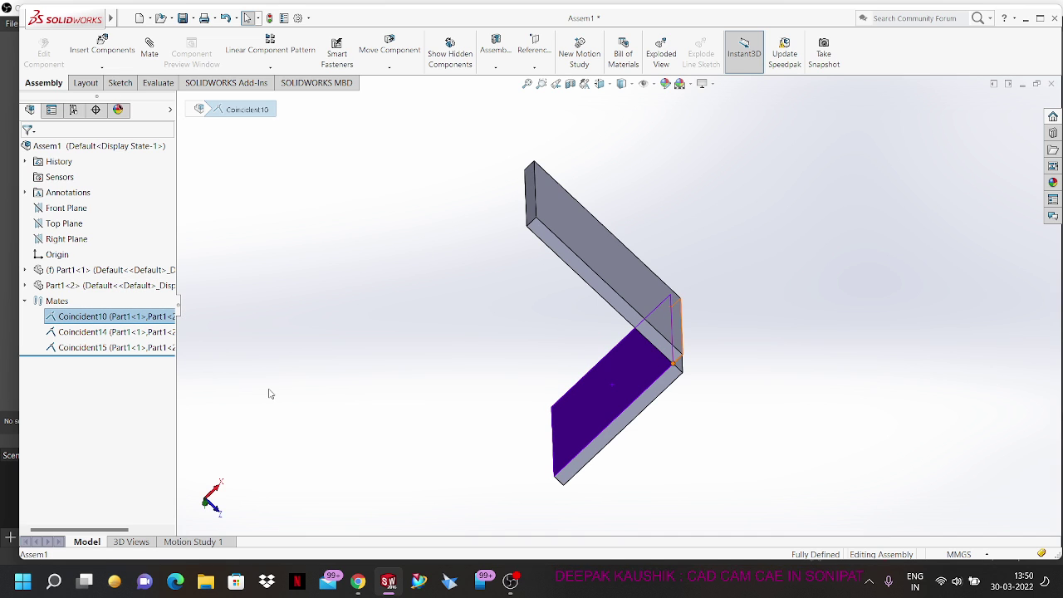
{"action": "key", "text": "Delete"}
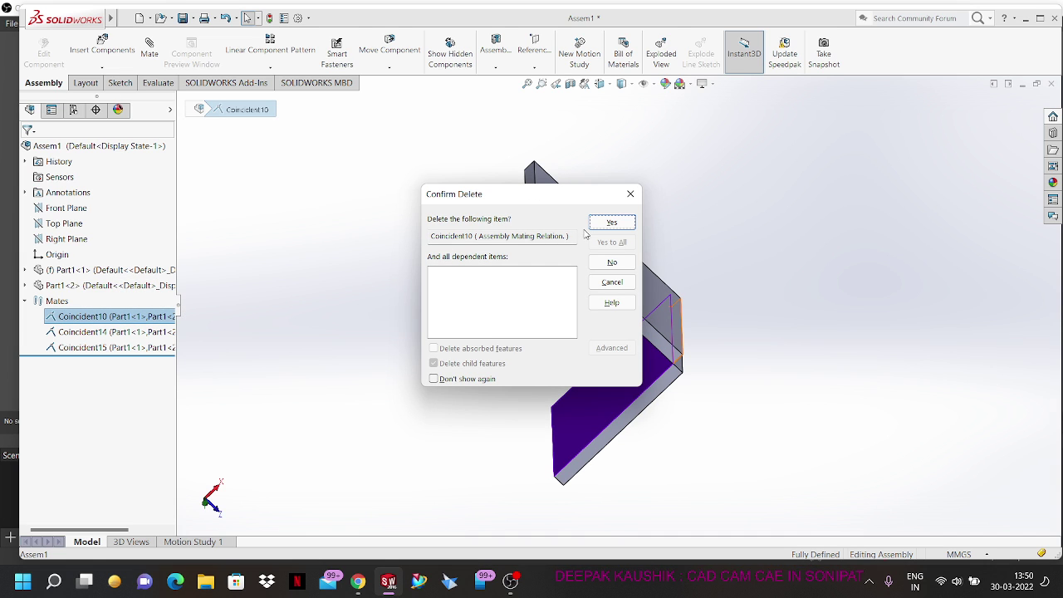
{"action": "left_click", "coordinate": [592, 226]}
Step: Swing the second plate about the shared edge to an upright position and back to a slanted one
{"action": "scroll", "coordinate": [538, 262], "scroll_direction": "down", "scroll_amount": 5}
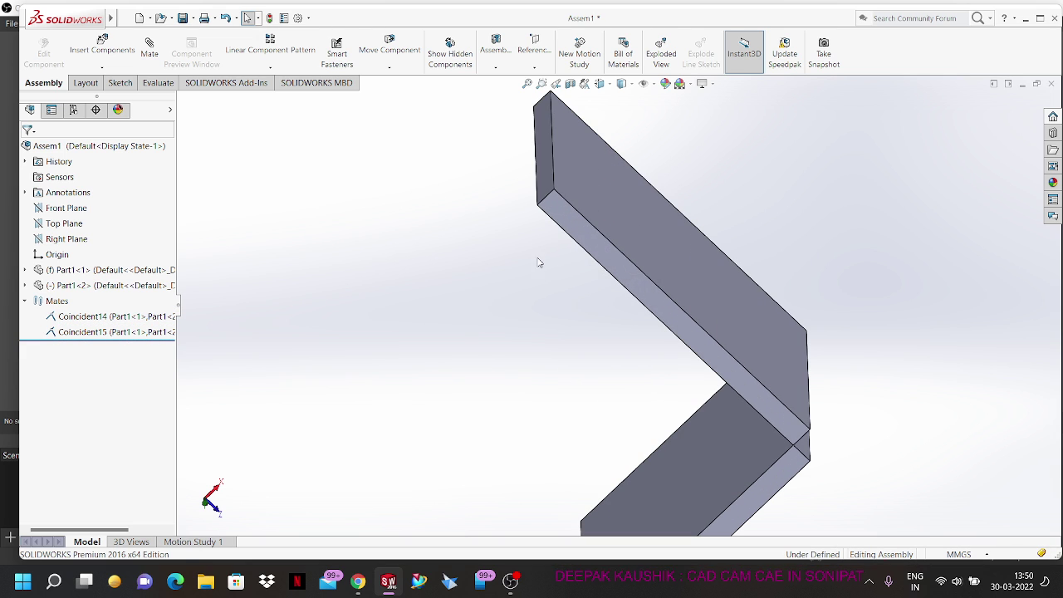
{"action": "left_click", "coordinate": [553, 254]}
{"action": "left_click_drag", "start_coordinate": [553, 254], "coordinate": [808, 207]}
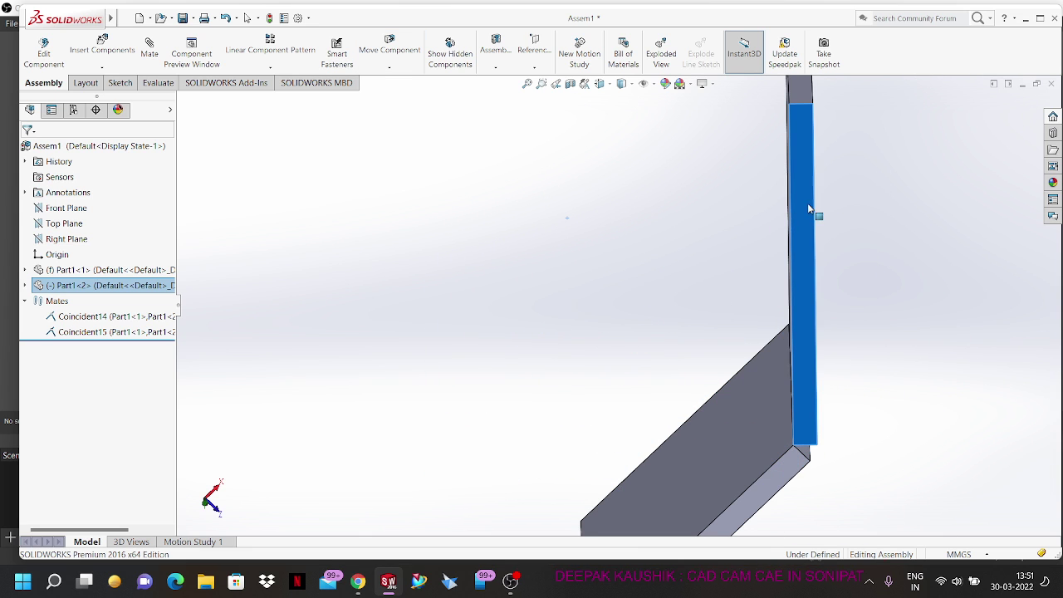
{"action": "scroll", "coordinate": [781, 166], "scroll_direction": "up", "scroll_amount": 5}
{"action": "scroll", "coordinate": [656, 288], "scroll_direction": "down", "scroll_amount": 3}
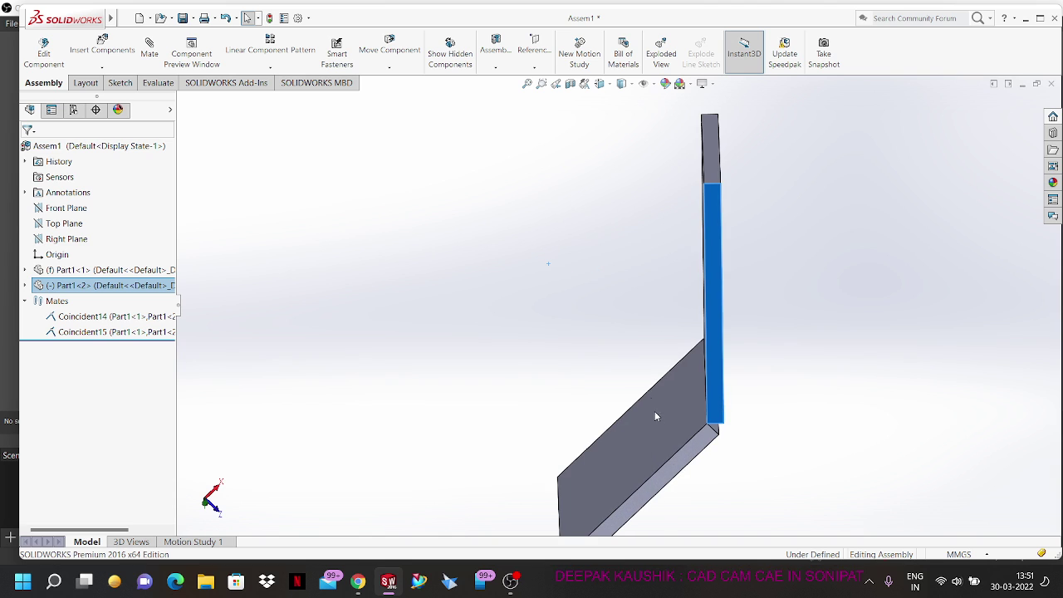
{"action": "left_click", "coordinate": [659, 434]}
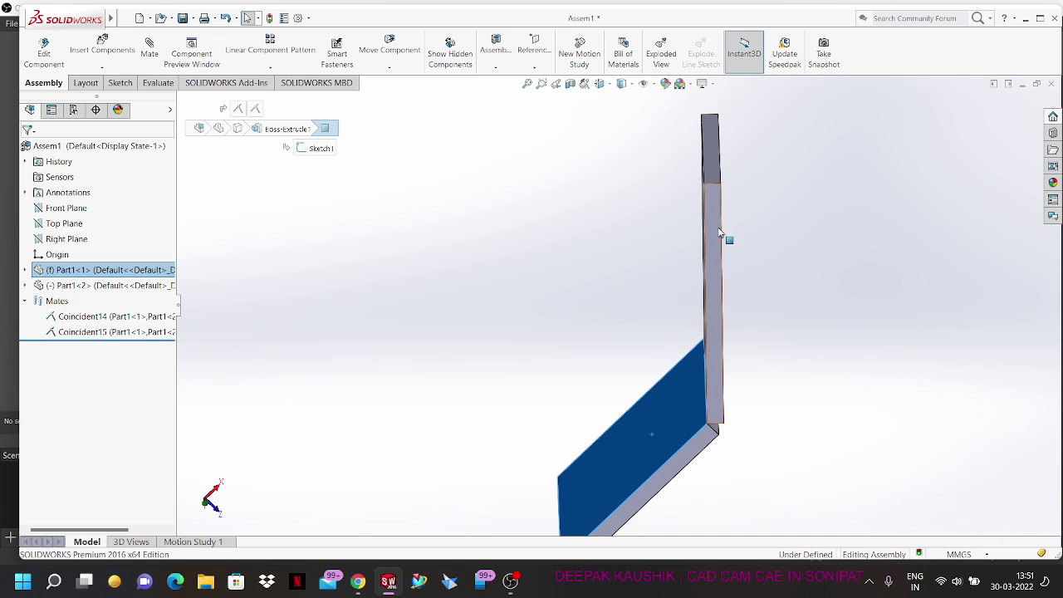
{"action": "left_click_drag", "start_coordinate": [714, 237], "coordinate": [686, 219]}
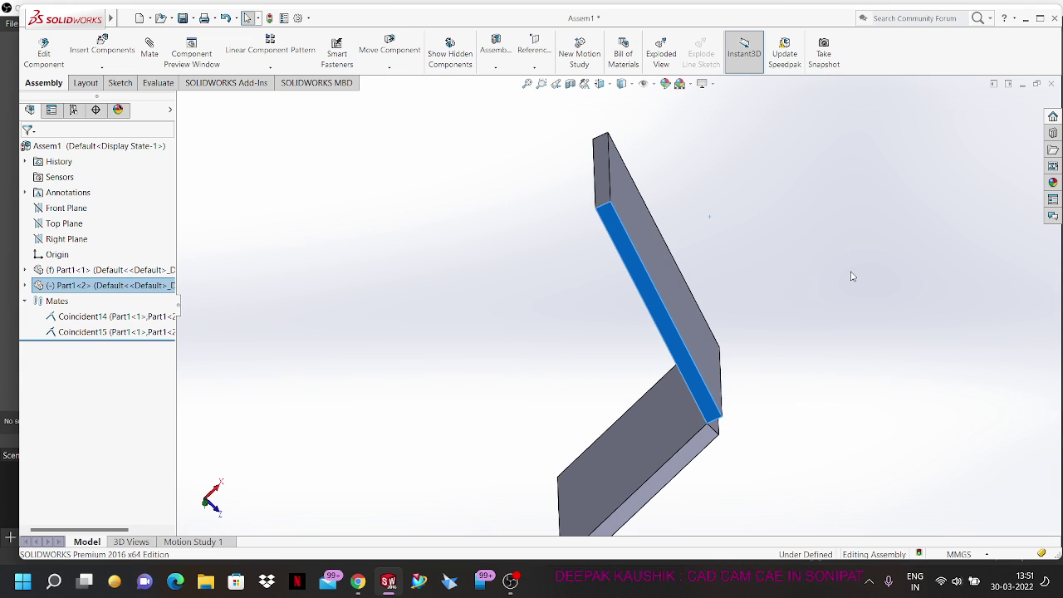
{"action": "scroll", "coordinate": [852, 275], "scroll_direction": "up", "scroll_amount": 2}
{"action": "left_click", "coordinate": [844, 303]}
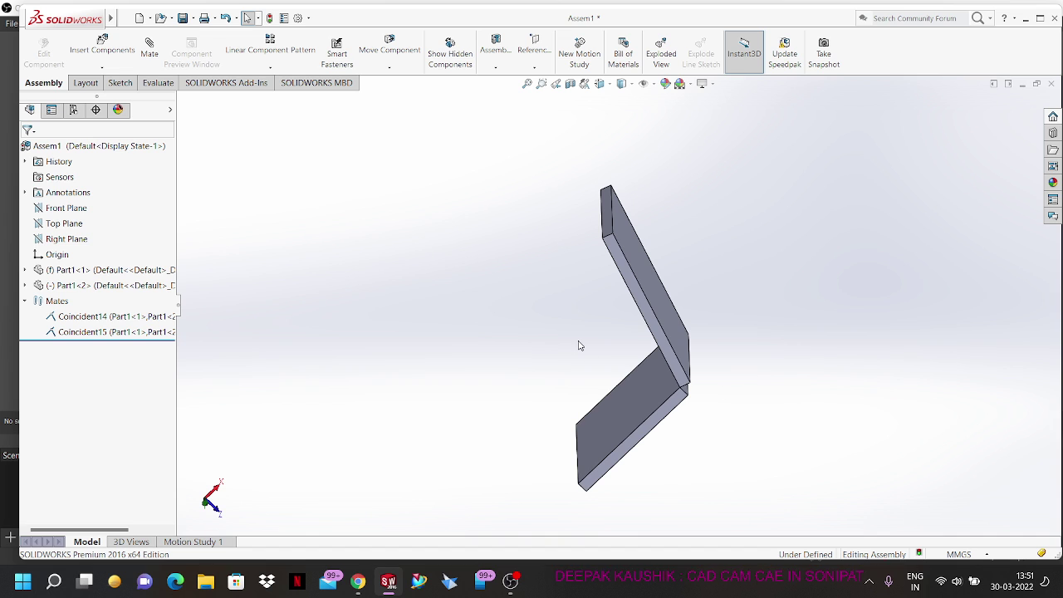
Step: Start an Angle mate between the inner broad faces of the two plates
{"action": "scroll", "coordinate": [579, 346], "scroll_direction": "down", "scroll_amount": 1}
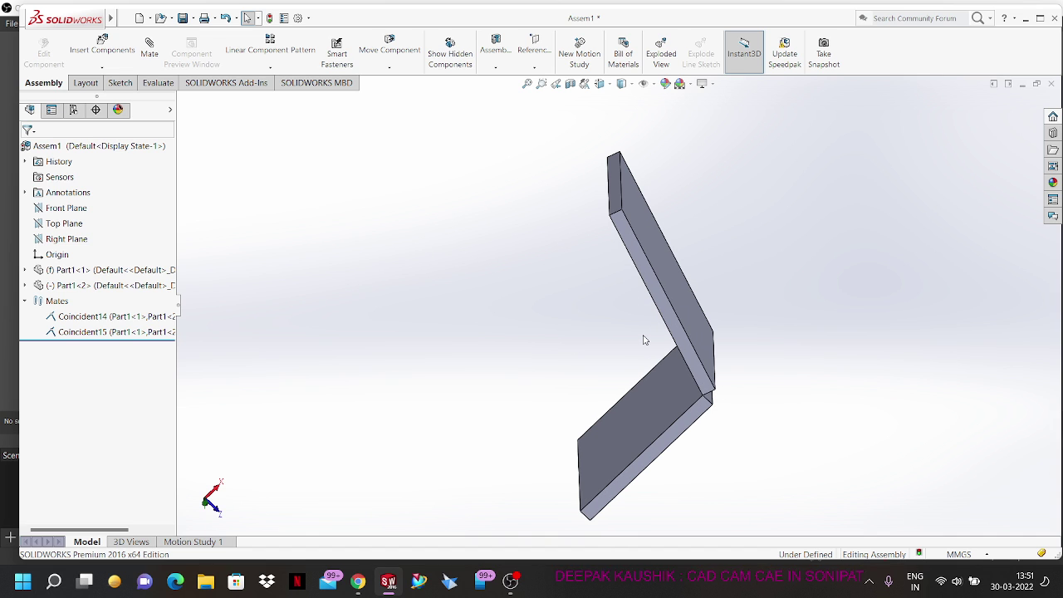
{"action": "middle_click_drag", "start_coordinate": [516, 250], "coordinate": [536, 280]}
{"action": "left_click", "coordinate": [656, 256]}
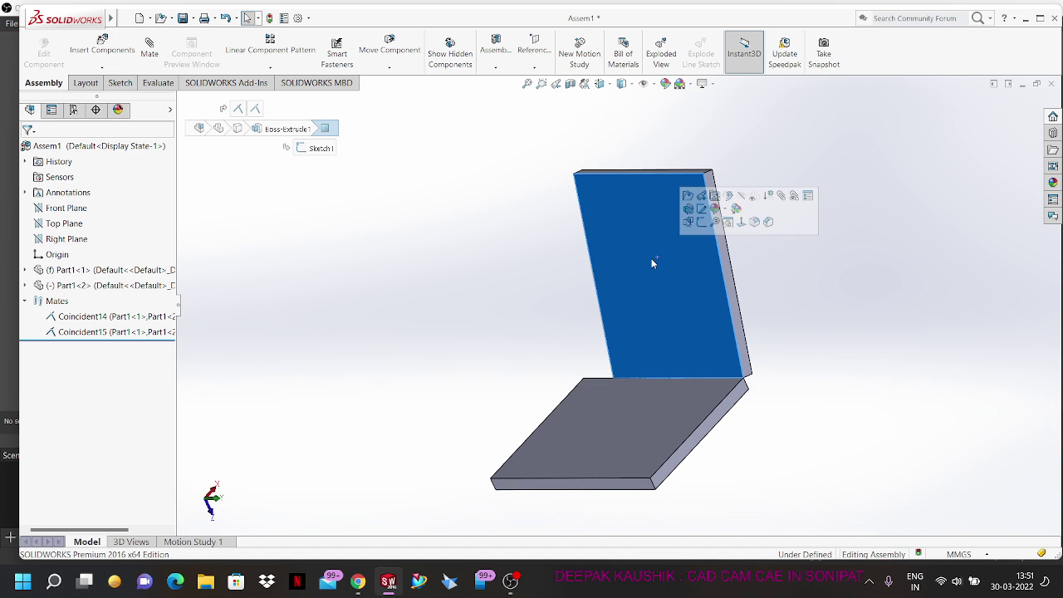
{"action": "left_click", "coordinate": [656, 406], "text": "ctrl"}
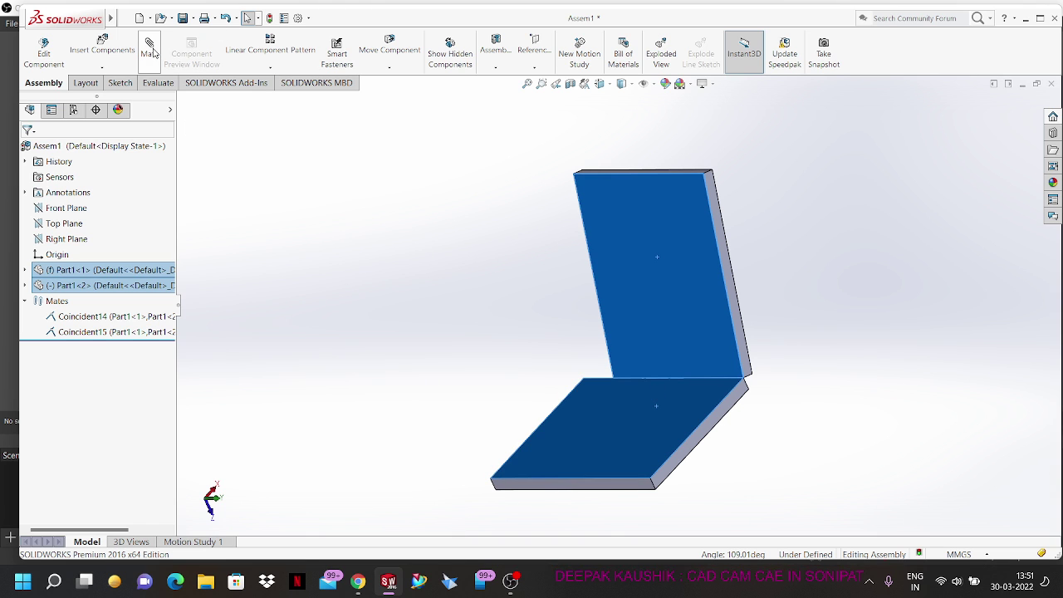
{"action": "left_click", "coordinate": [151, 51]}
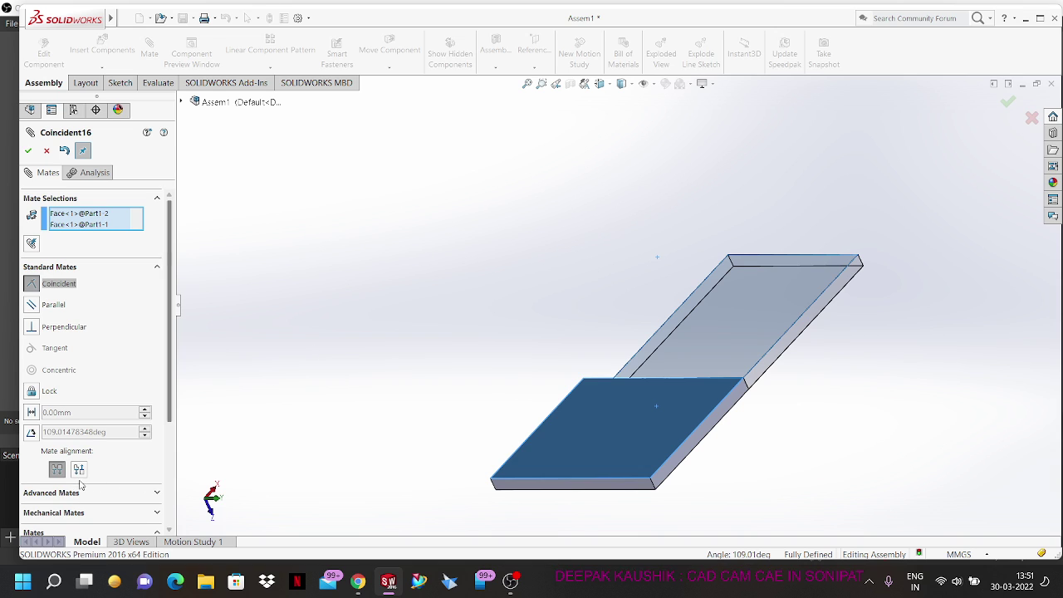
{"action": "left_click", "coordinate": [32, 433]}
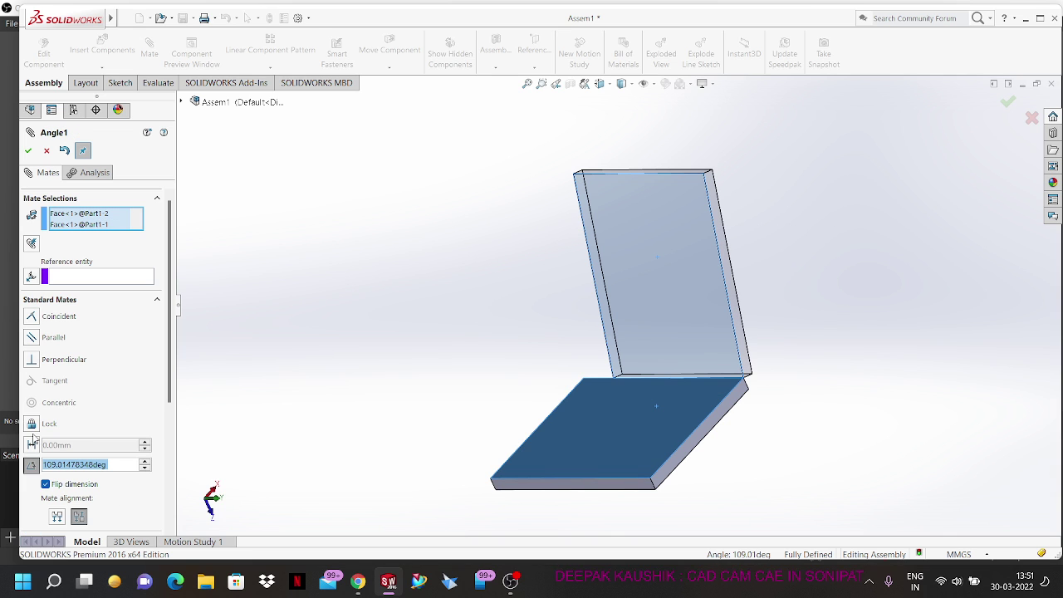
Step: Preview different plate tilts by stepping the mate angle up to about 110 degrees and down to about 100 degrees
{"action": "left_click", "coordinate": [145, 462]}
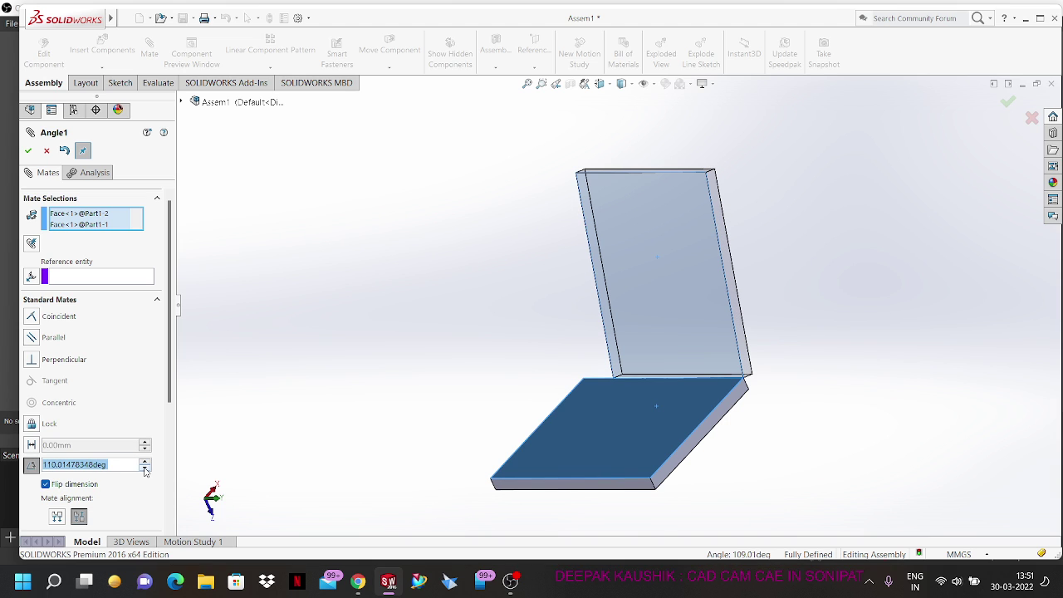
{"action": "left_click", "coordinate": [145, 468]}
{"action": "left_click", "coordinate": [145, 468]}
{"action": "left_click", "coordinate": [146, 468]}
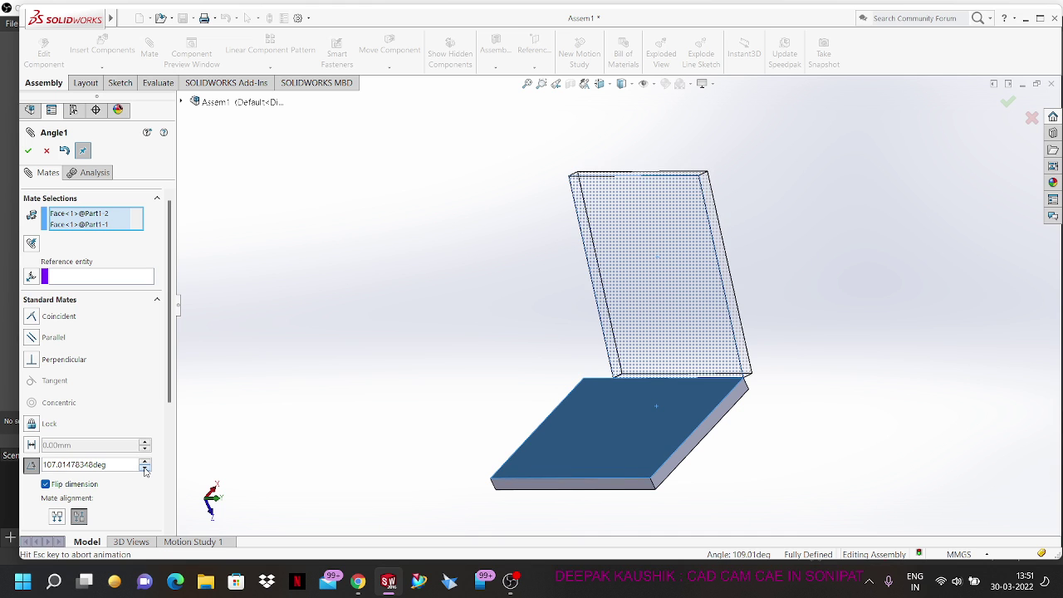
{"action": "left_click", "coordinate": [145, 468]}
{"action": "left_click", "coordinate": [145, 469]}
{"action": "left_click", "coordinate": [145, 468]}
{"action": "left_click", "coordinate": [145, 469]}
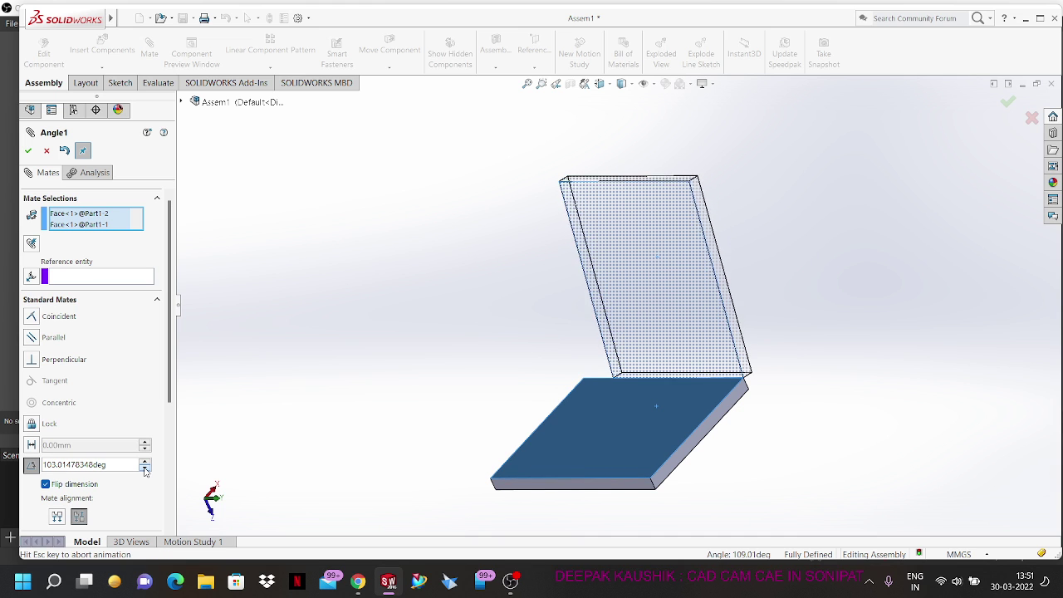
{"action": "left_click", "coordinate": [145, 468]}
{"action": "left_click", "coordinate": [145, 469]}
{"action": "left_click", "coordinate": [145, 468]}
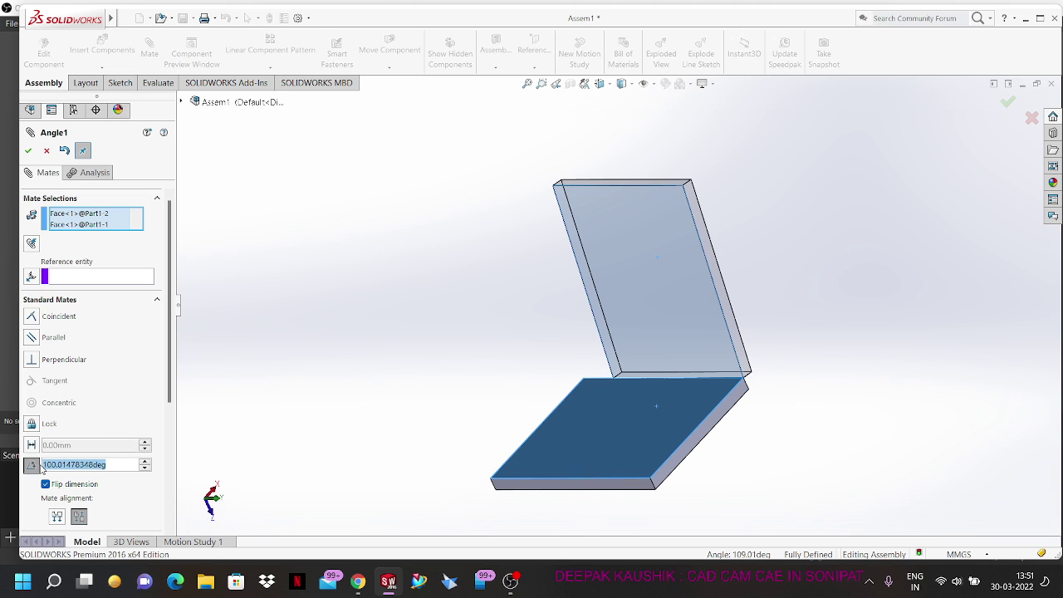
Step: Add the Angle mate at 45 degrees, test whether the second plate still moves, and close the Mate command
{"action": "type", "text": "45"}
{"action": "key", "text": "Return"}
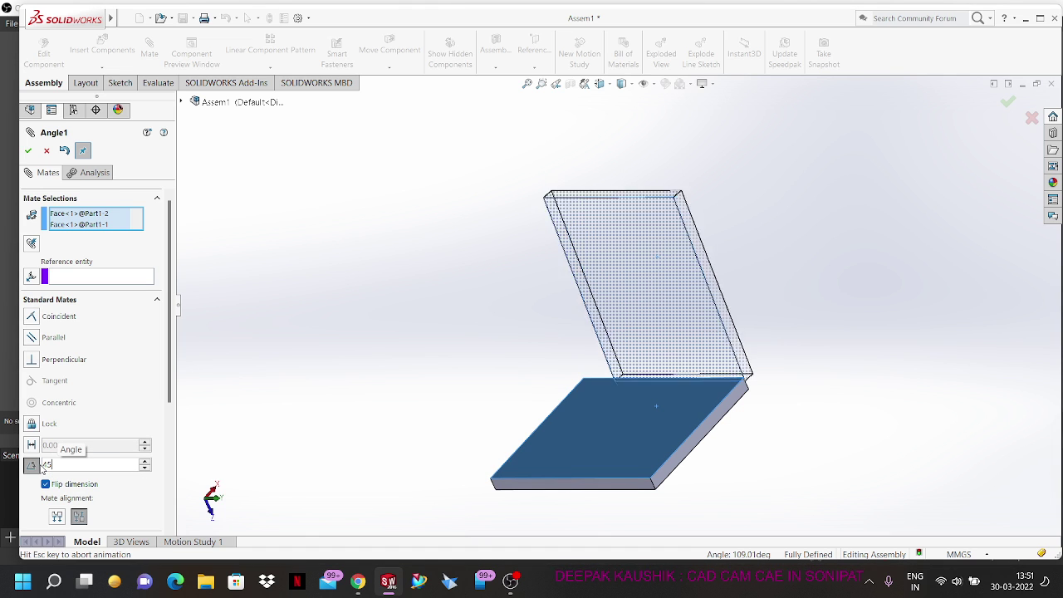
{"action": "mouse_move", "coordinate": [569, 446]}
{"action": "middle_mouse_down"}
{"action": "mouse_move", "coordinate": [505, 427]}
{"action": "mouse_move", "coordinate": [504, 451]}
{"action": "middle_mouse_up"}
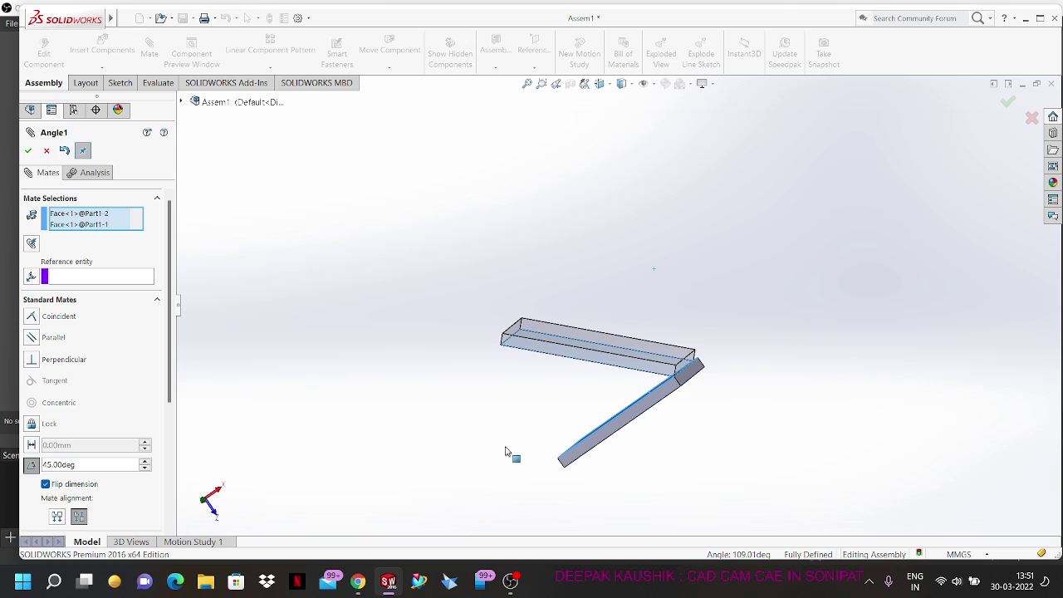
{"action": "left_click", "coordinate": [28, 150]}
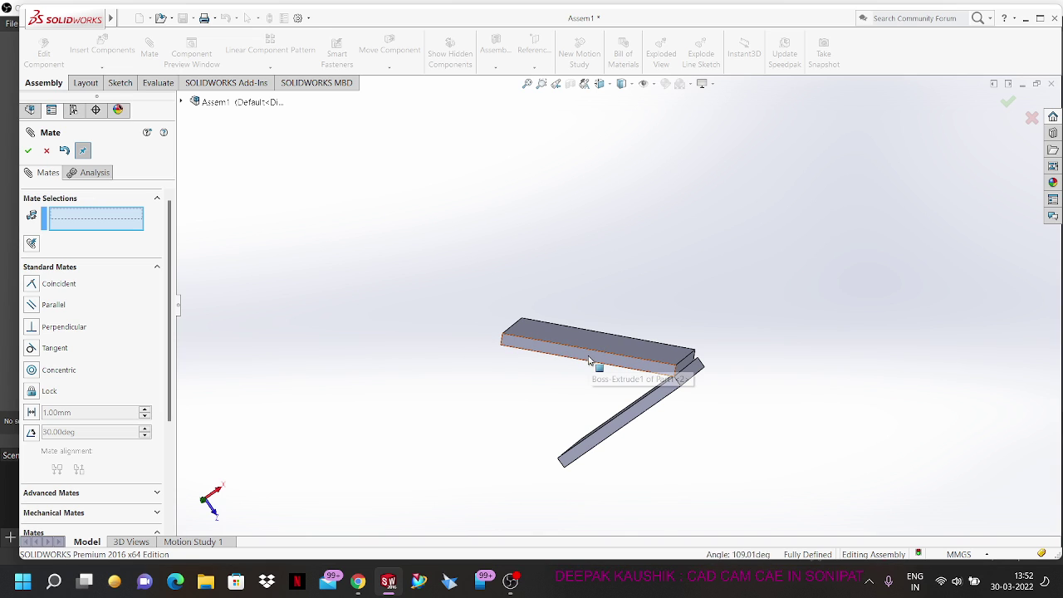
{"action": "left_click_drag", "start_coordinate": [592, 361], "coordinate": [546, 363]}
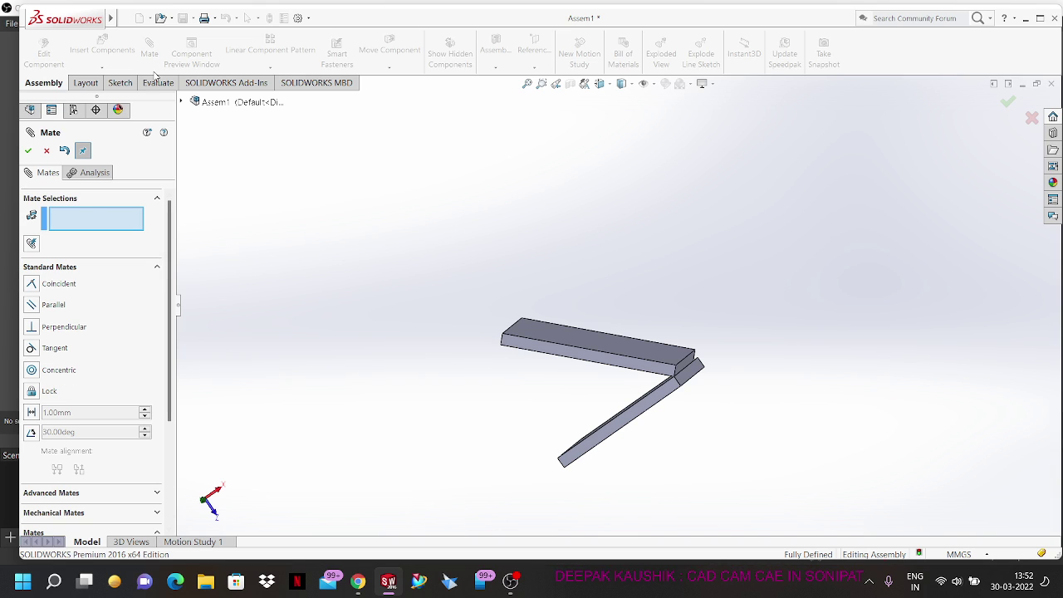
{"action": "left_click", "coordinate": [47, 152]}
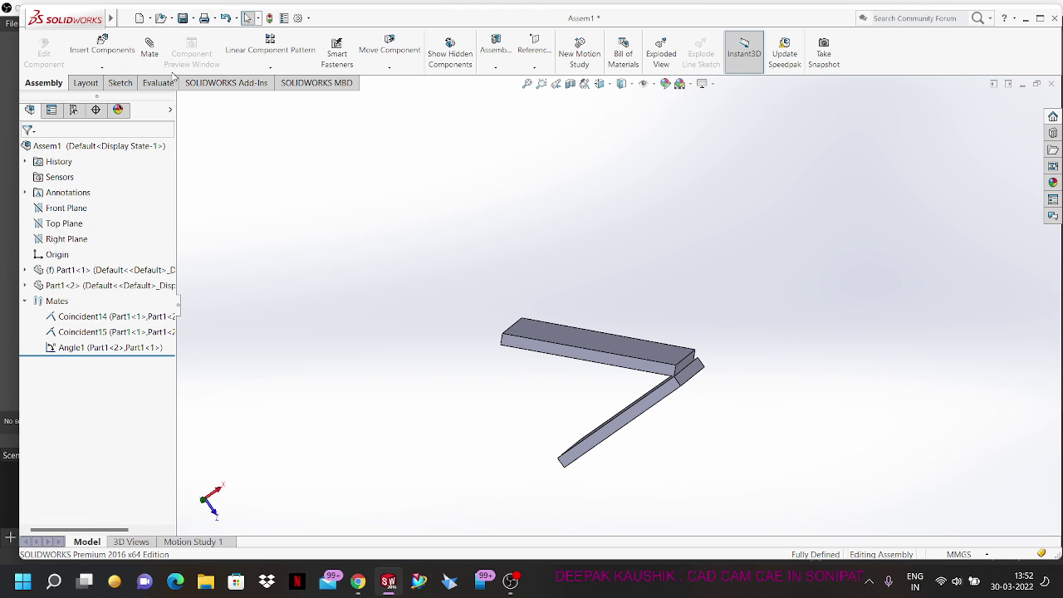
Step: Insert a new part into the assembly, positioned on the second plate's outer broad face
{"action": "left_click", "coordinate": [102, 69]}
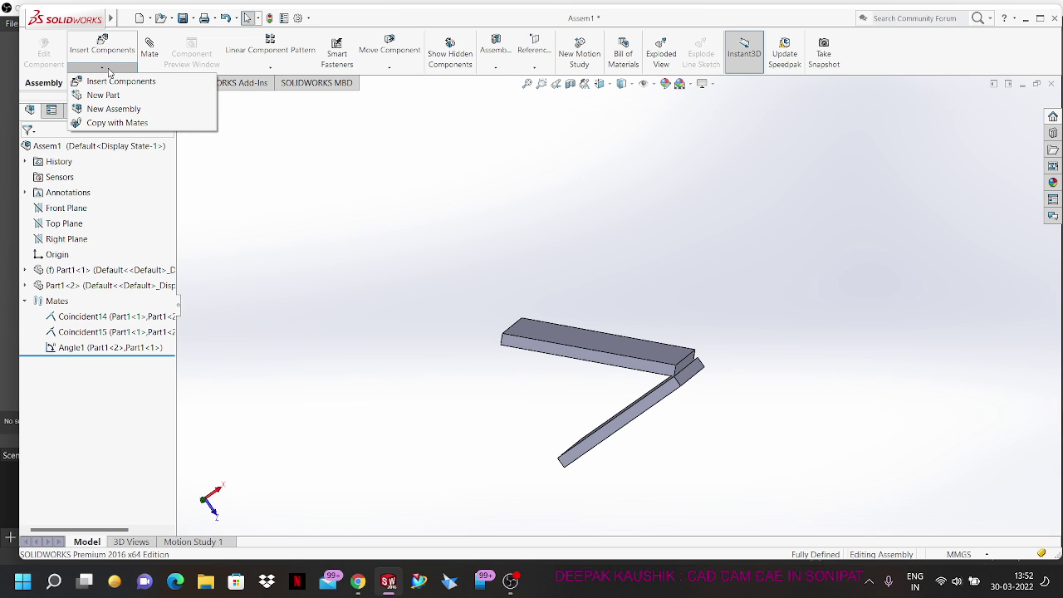
{"action": "left_click", "coordinate": [104, 96]}
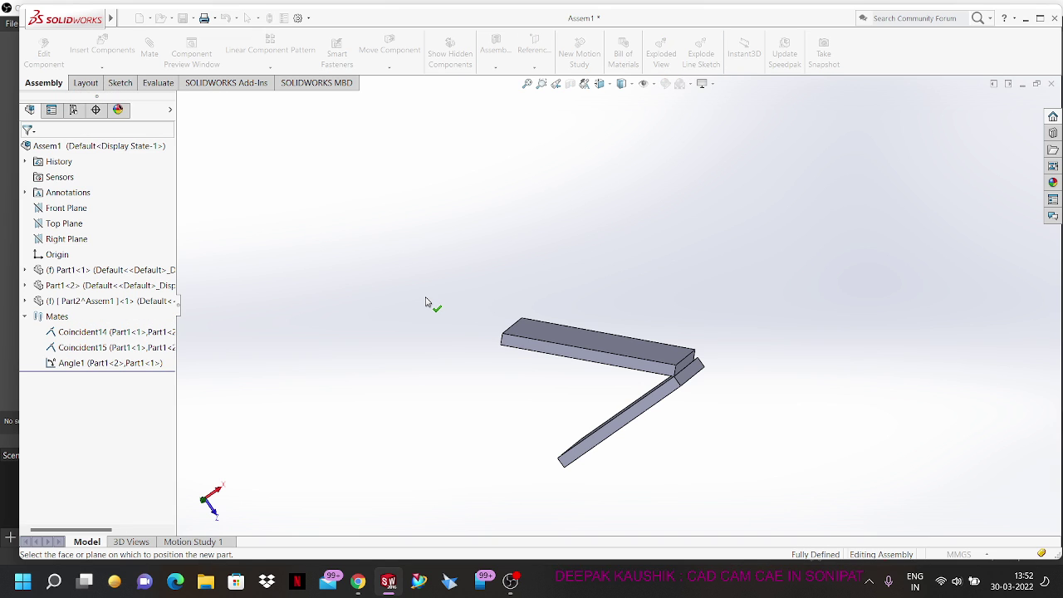
{"action": "middle_click_drag", "start_coordinate": [430, 254], "coordinate": [445, 308]}
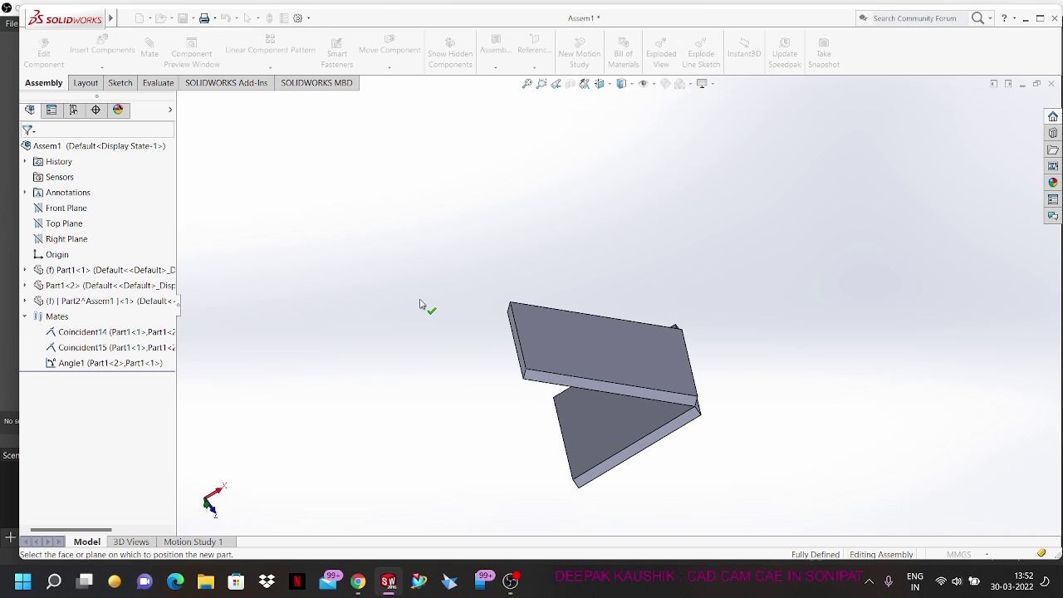
{"action": "left_click", "coordinate": [122, 87]}
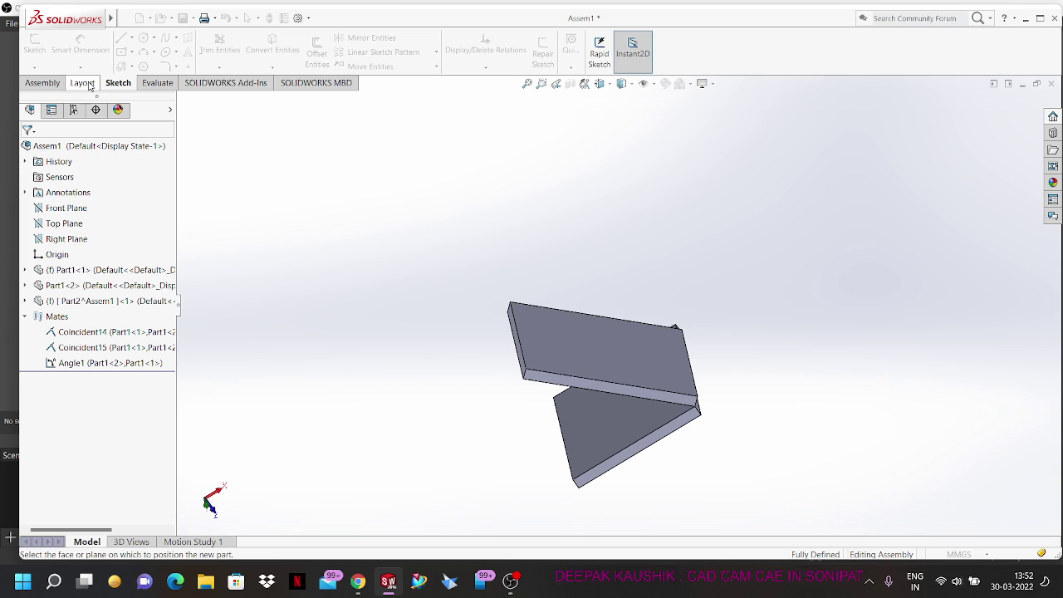
{"action": "left_click", "coordinate": [84, 85]}
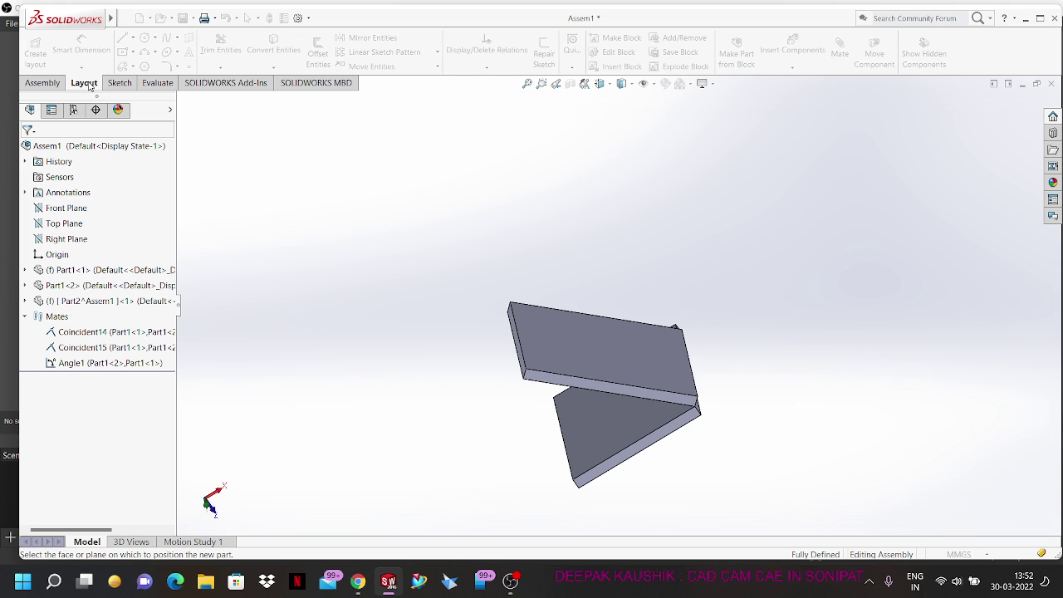
{"action": "left_click", "coordinate": [43, 84]}
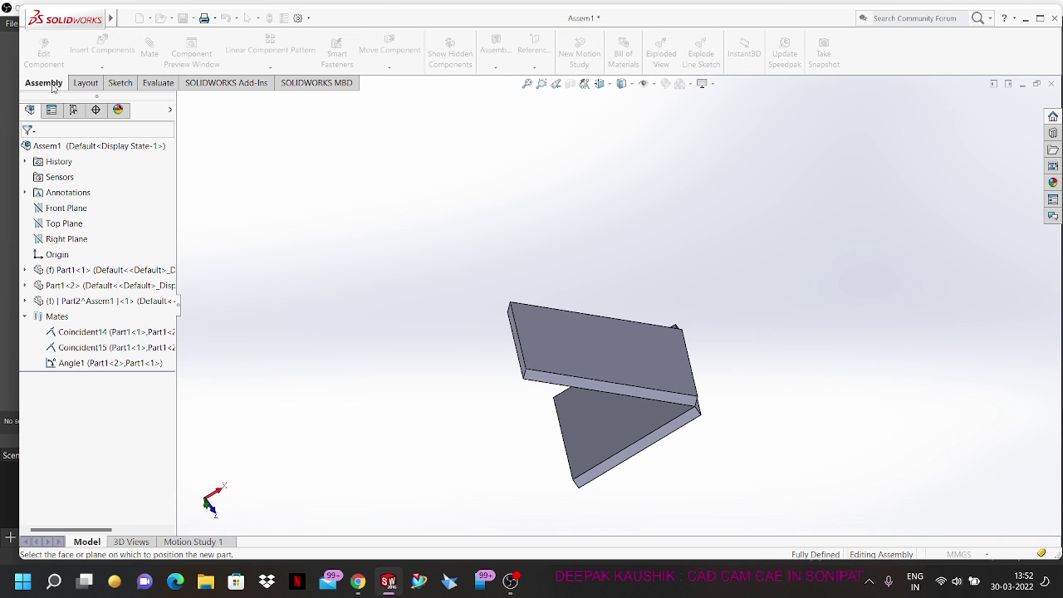
{"action": "left_click", "coordinate": [584, 349]}
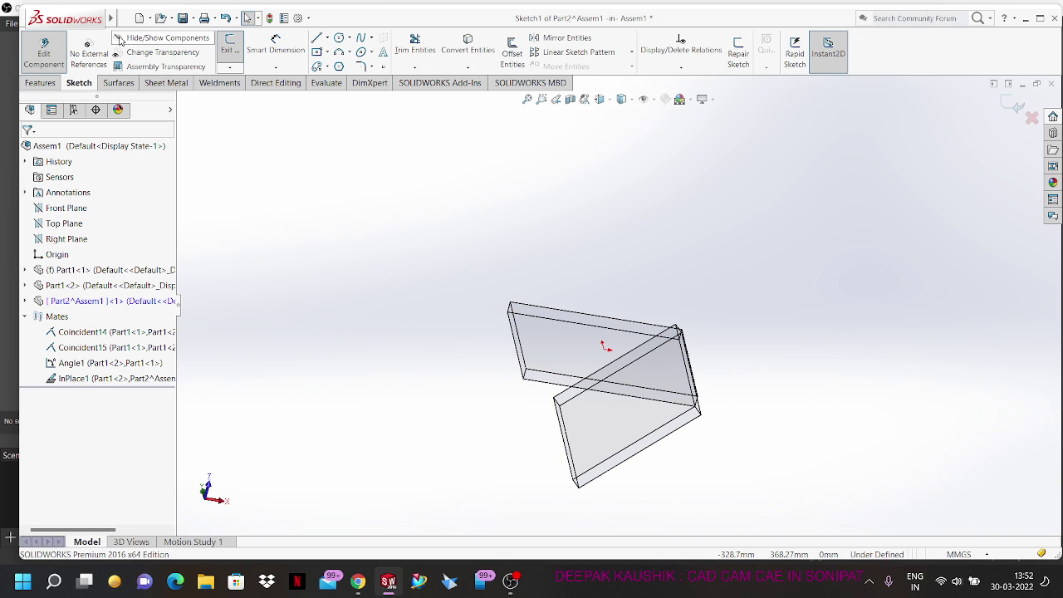
Step: Sketch a circle of about 33 mm radius centred on the new part's origin
{"action": "left_click", "coordinate": [339, 38]}
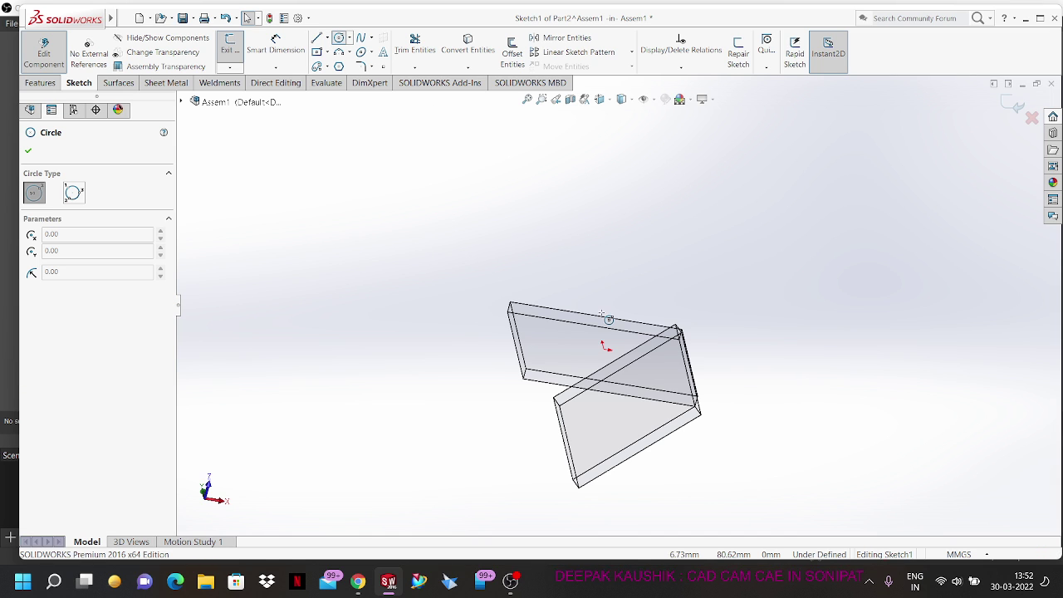
{"action": "left_click", "coordinate": [605, 347]}
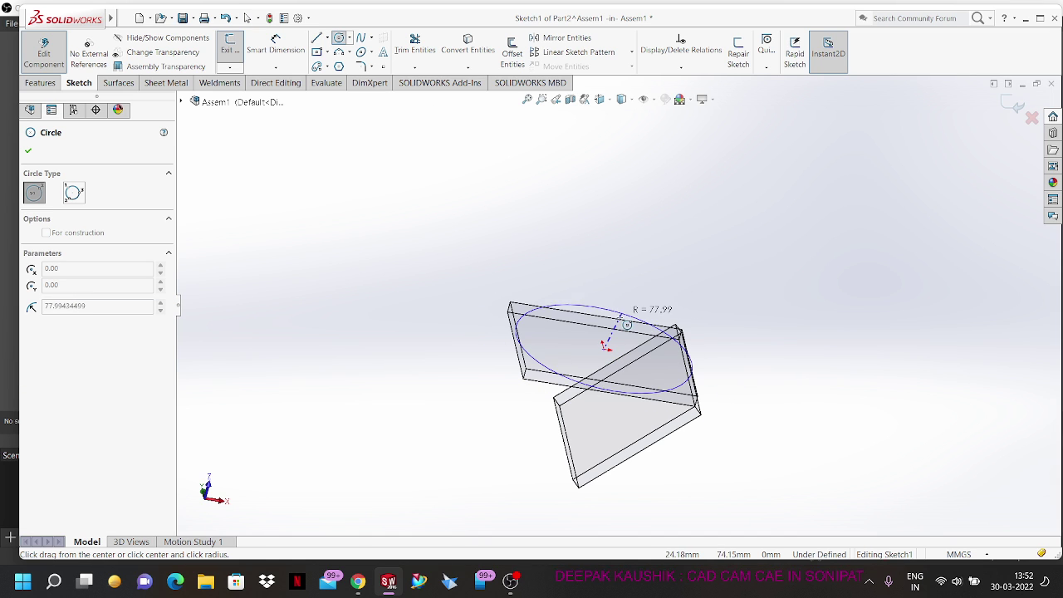
{"action": "left_click", "coordinate": [617, 334]}
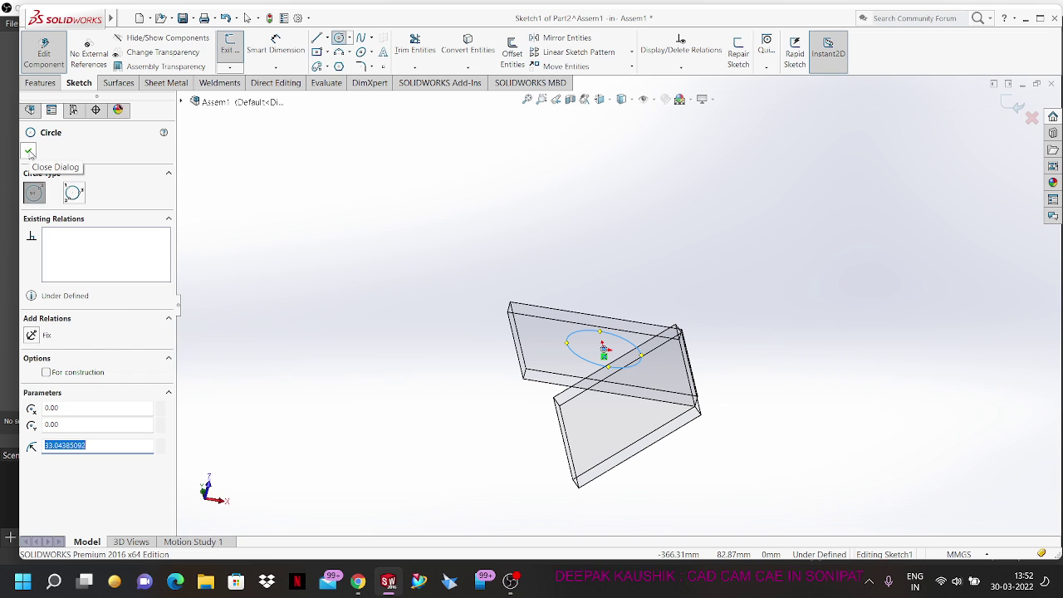
{"action": "left_click", "coordinate": [29, 152]}
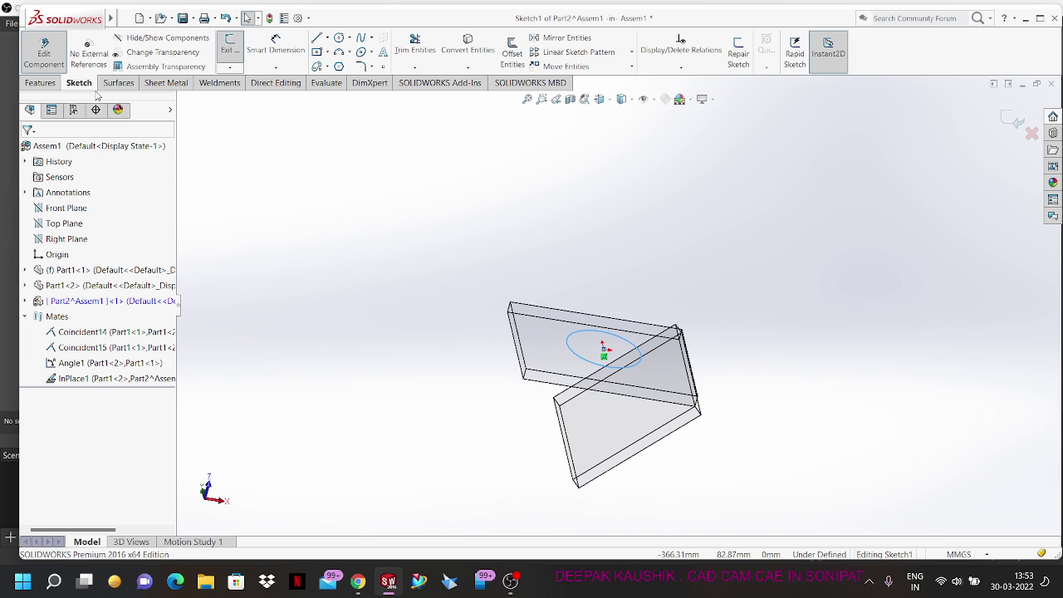
Step: Extrude the circle 129 mm outward from the plate as a blind boss
{"action": "left_click", "coordinate": [39, 83]}
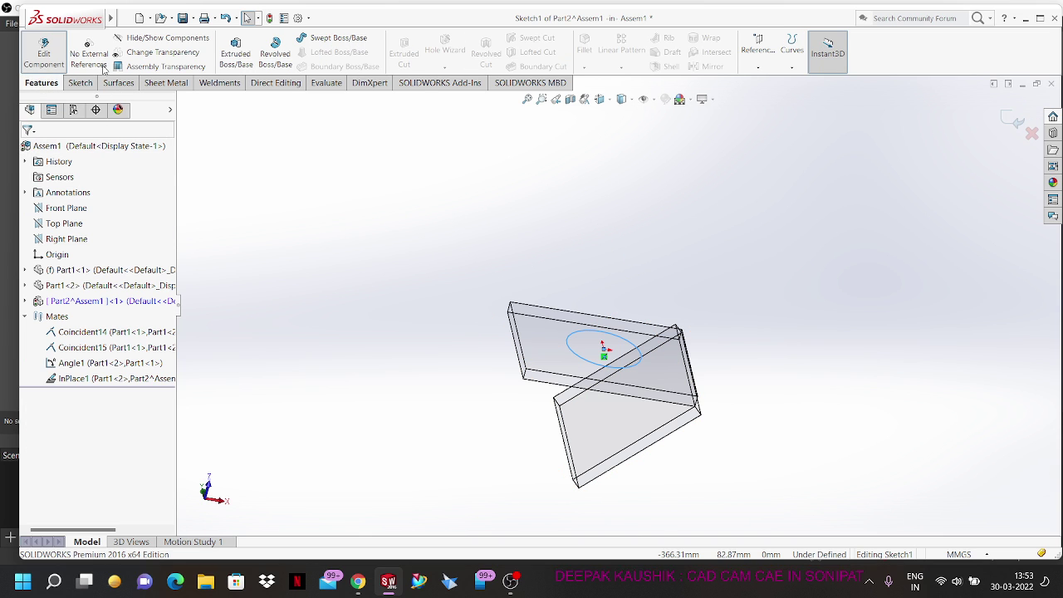
{"action": "left_click", "coordinate": [229, 55]}
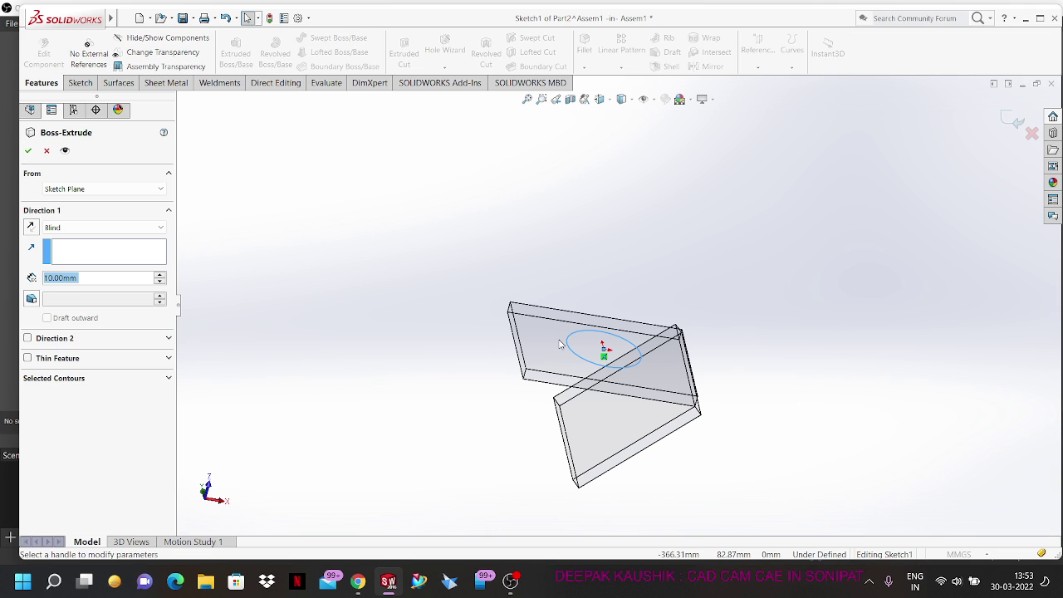
{"action": "left_click_drag", "start_coordinate": [615, 330], "coordinate": [636, 212]}
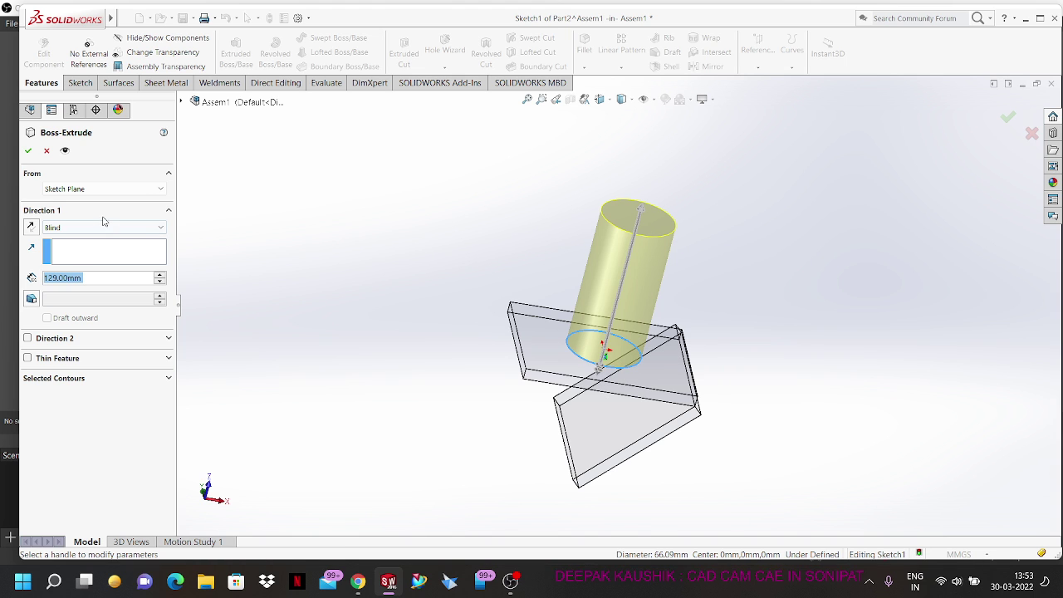
{"action": "left_click", "coordinate": [28, 152]}
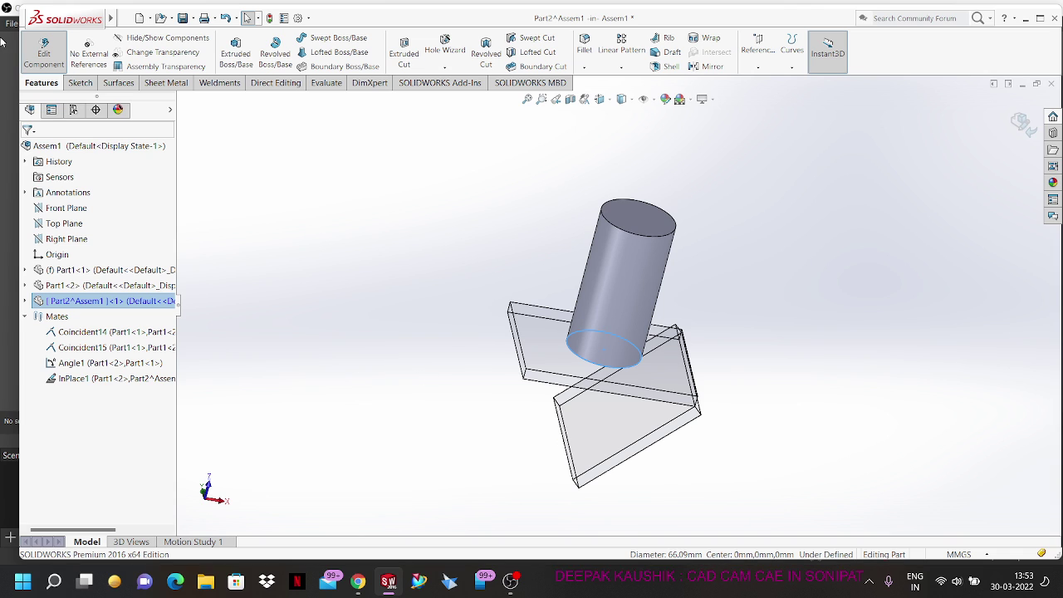
Step: Finish editing the new part, return to the assembly, and try to move the cylinder
{"action": "left_click", "coordinate": [43, 68]}
{"action": "middle_click_drag", "start_coordinate": [377, 316], "coordinate": [432, 342]}
{"action": "left_click", "coordinate": [617, 311]}
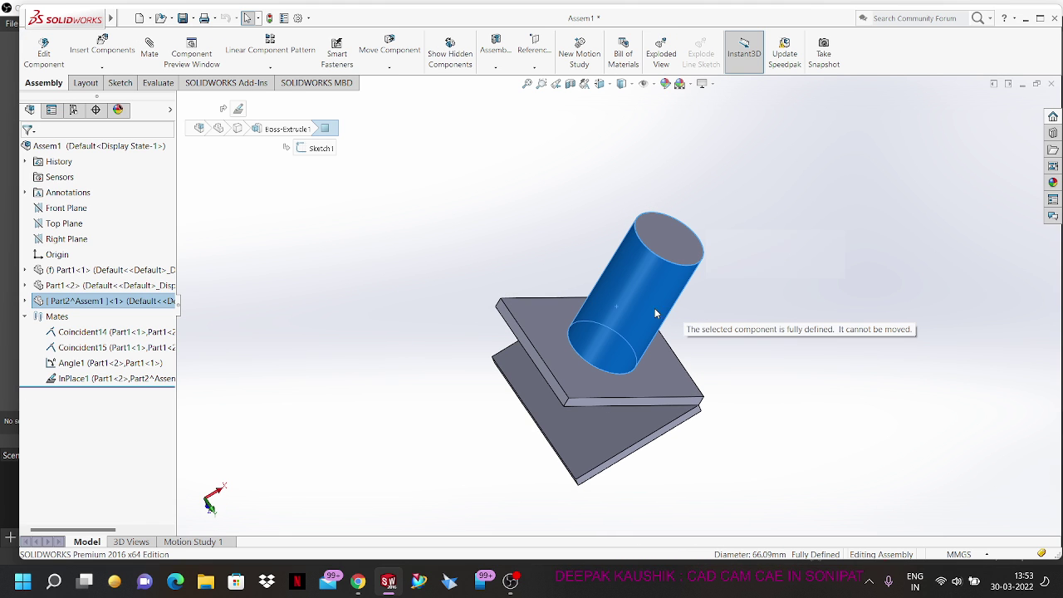
{"action": "middle_click_drag", "start_coordinate": [654, 308], "coordinate": [559, 330]}
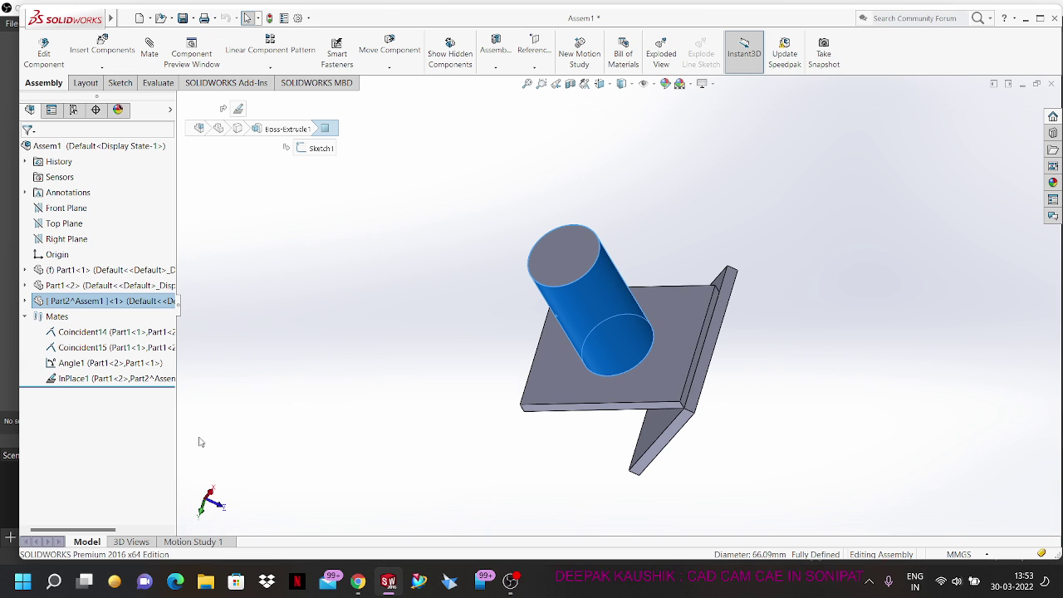
Step: Delete the two Coincident mates between the two plates
{"action": "left_click", "coordinate": [78, 332]}
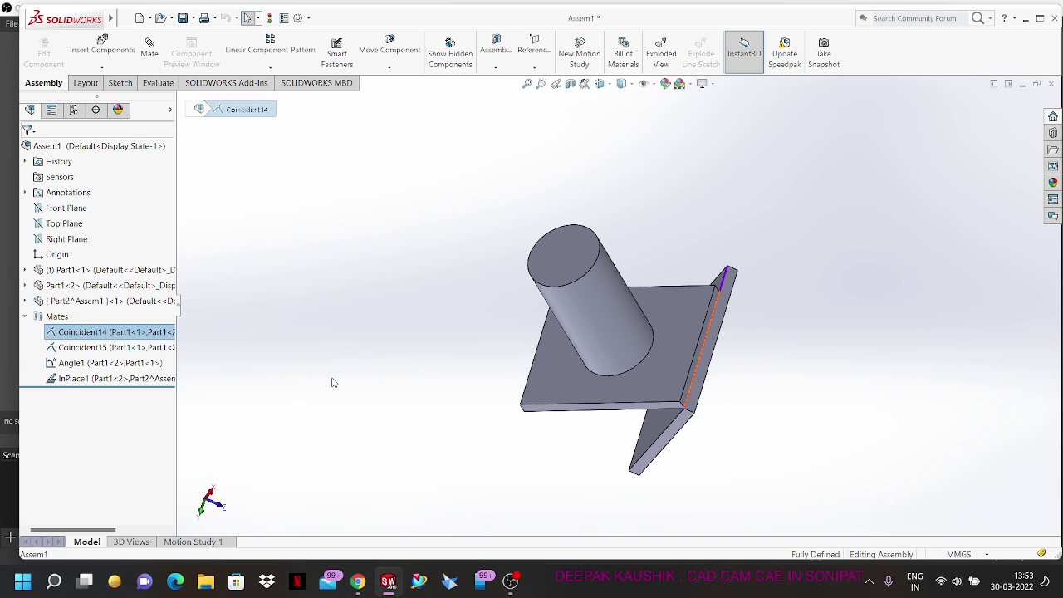
{"action": "key", "text": "Delete"}
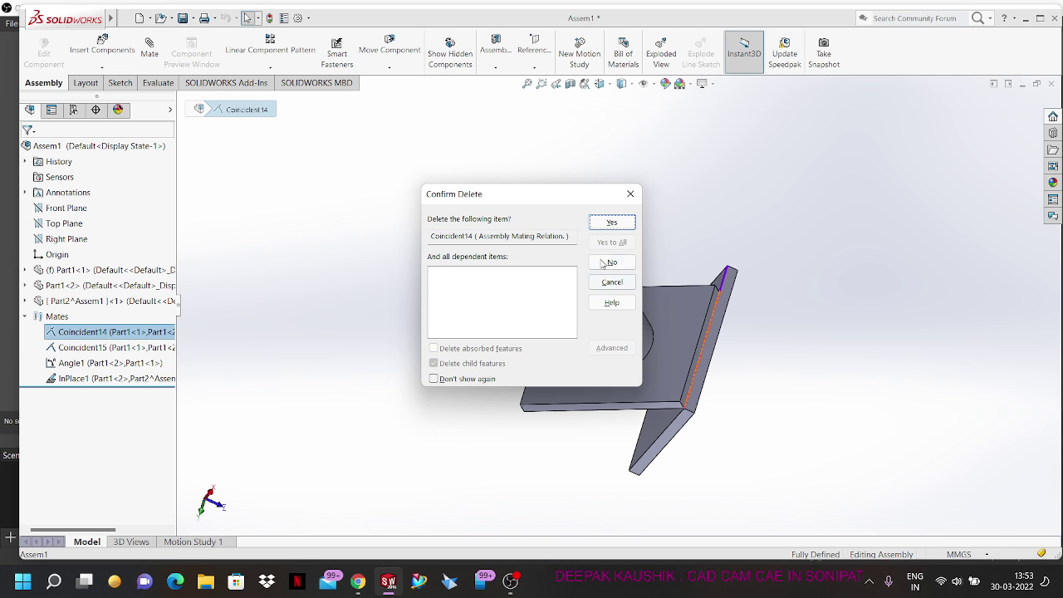
{"action": "left_click", "coordinate": [606, 223]}
{"action": "left_click", "coordinate": [112, 333]}
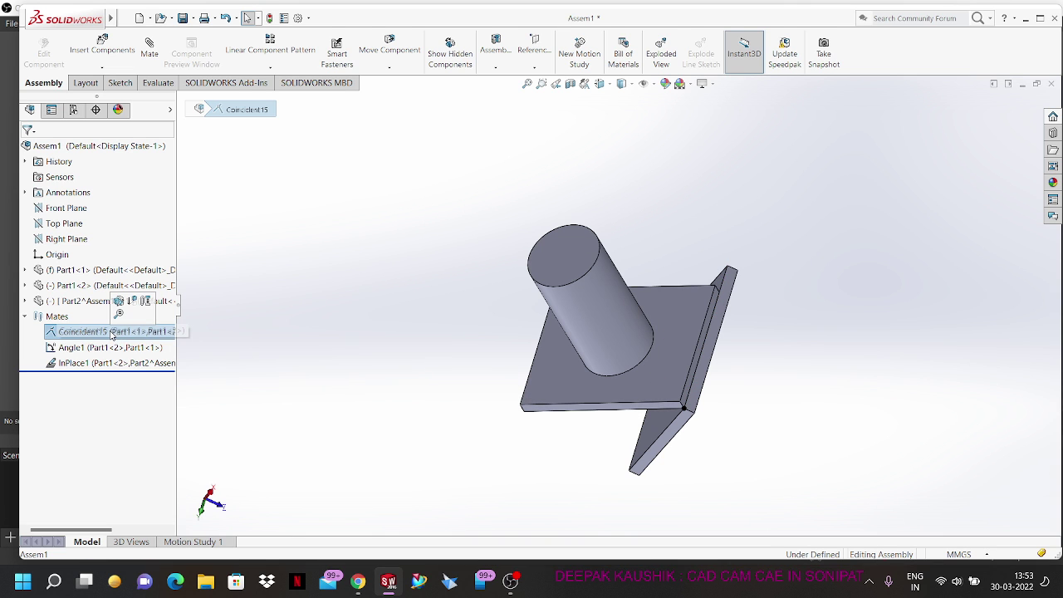
{"action": "key", "text": "Delete"}
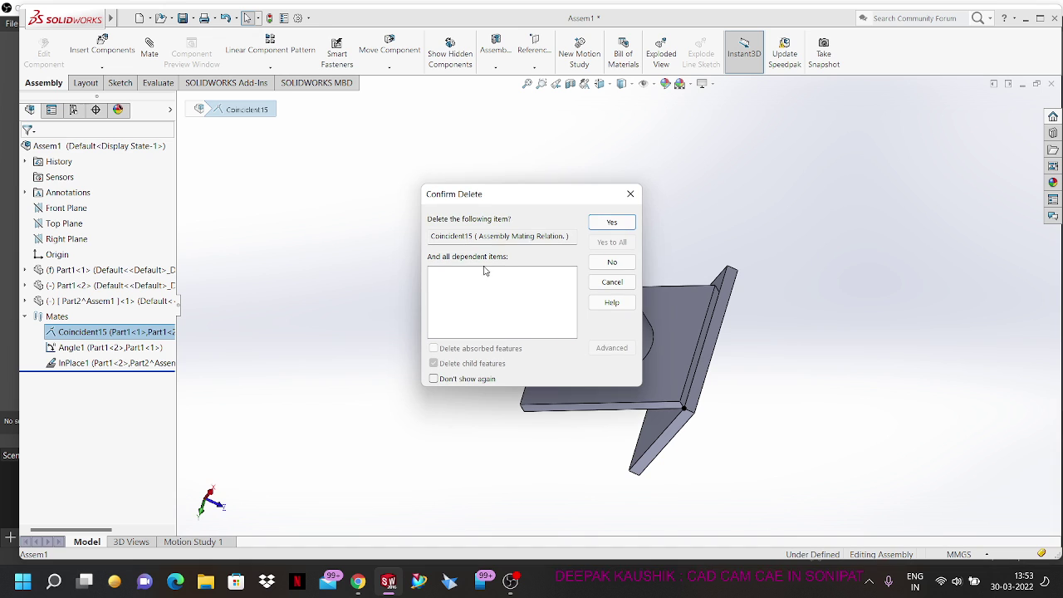
{"action": "left_click", "coordinate": [599, 224]}
Step: Delete the Angle mate between the plates and the InPlace mate that holds the cylinder
{"action": "left_click", "coordinate": [92, 332]}
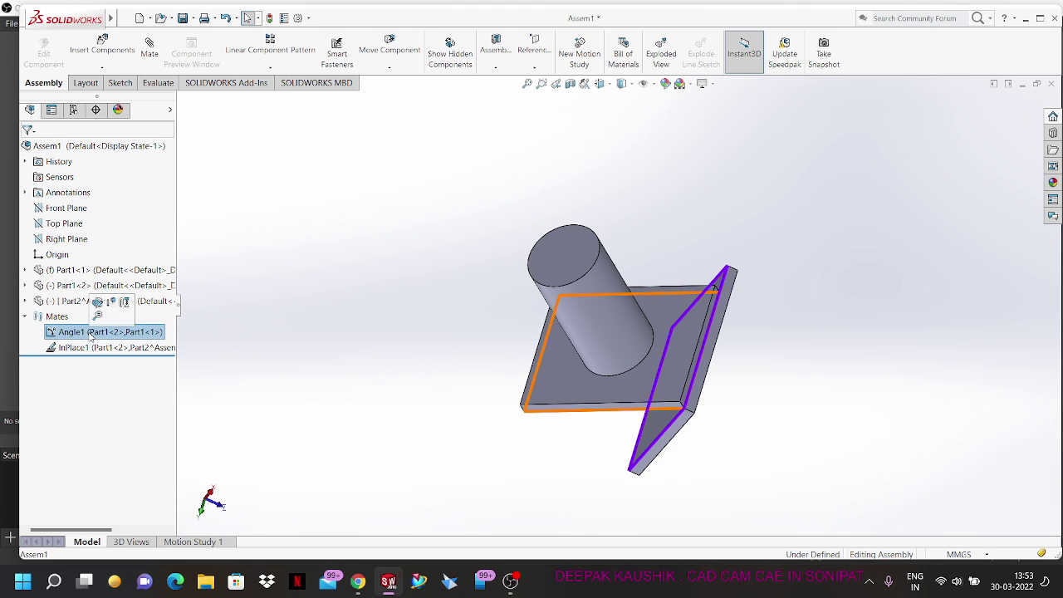
{"action": "key", "text": "Delete"}
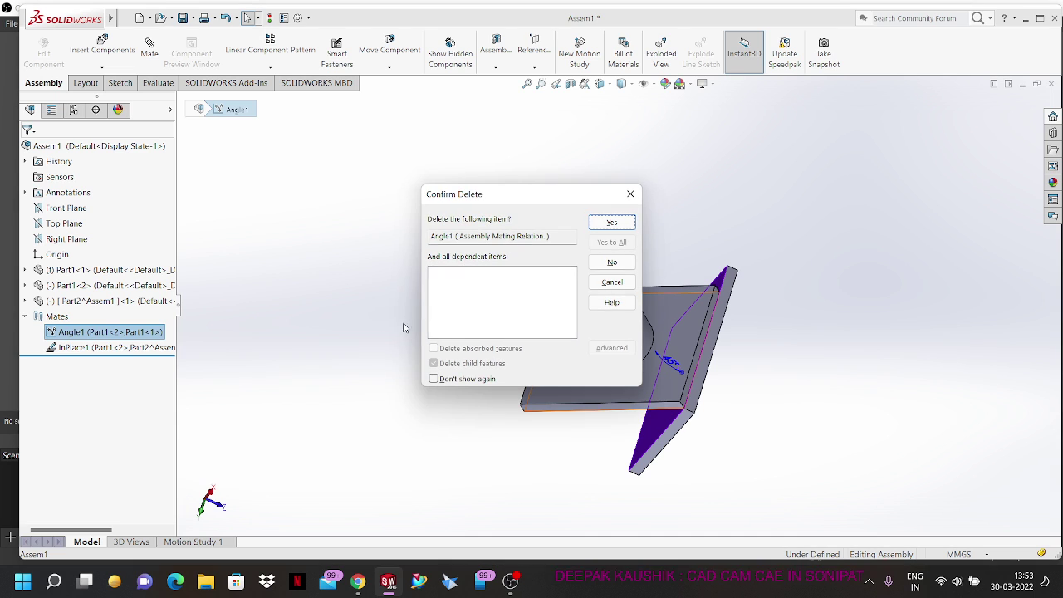
{"action": "left_click", "coordinate": [607, 225]}
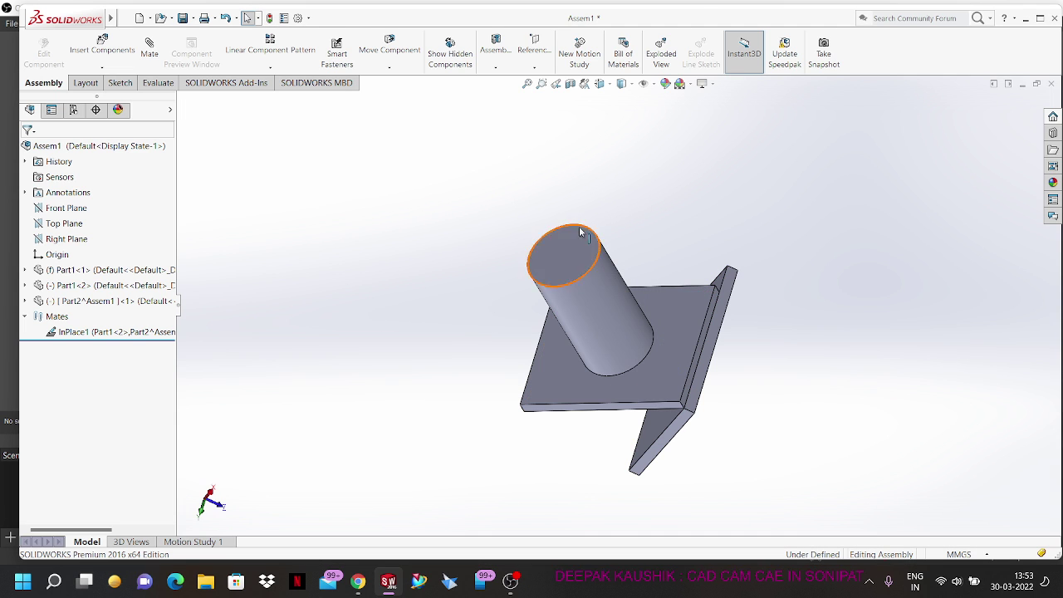
{"action": "left_click", "coordinate": [124, 332]}
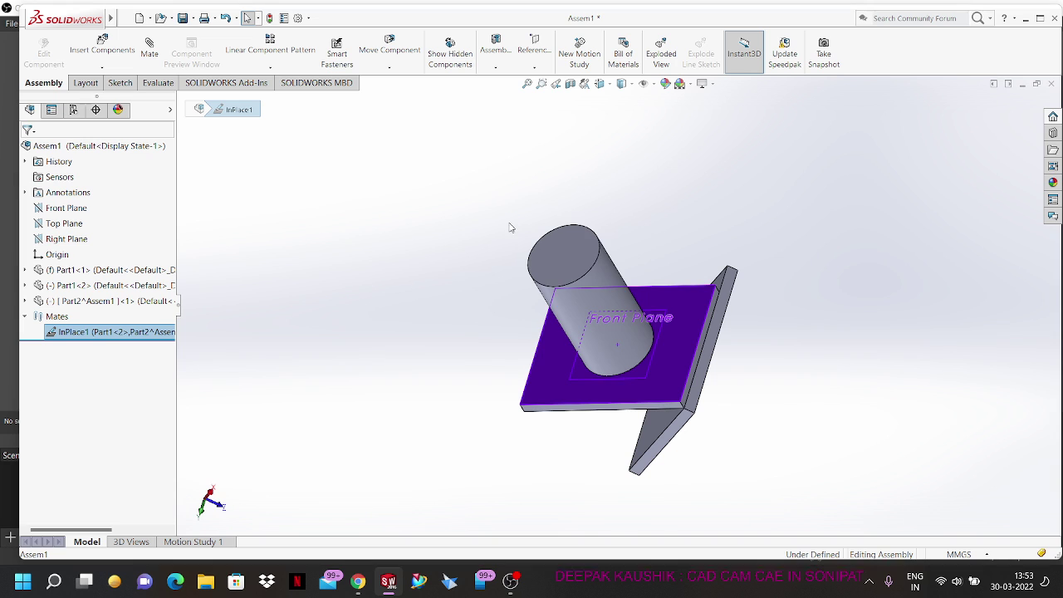
{"action": "key", "text": "Delete"}
{"action": "left_click", "coordinate": [591, 220]}
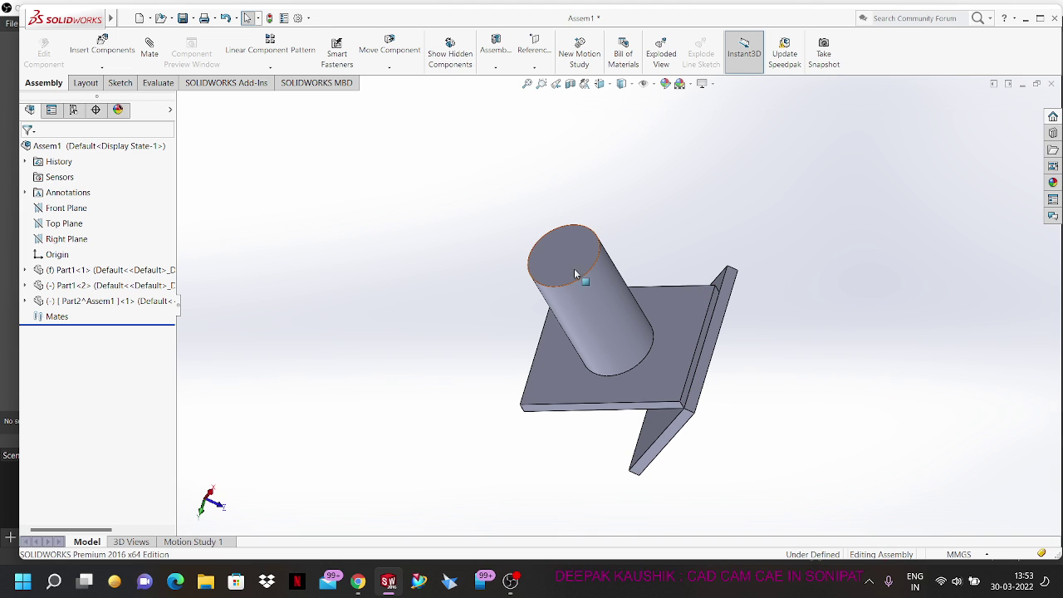
Step: Move the second plate away from the fixed plate, and place the cylinder just below the moved plate
{"action": "middle_click_drag", "start_coordinate": [580, 371], "coordinate": [598, 267]}
{"action": "scroll", "coordinate": [595, 363], "scroll_direction": "down", "scroll_amount": 4}
{"action": "left_click_drag", "start_coordinate": [631, 365], "coordinate": [286, 327]}
{"action": "scroll", "coordinate": [377, 440], "scroll_direction": "up", "scroll_amount": 5}
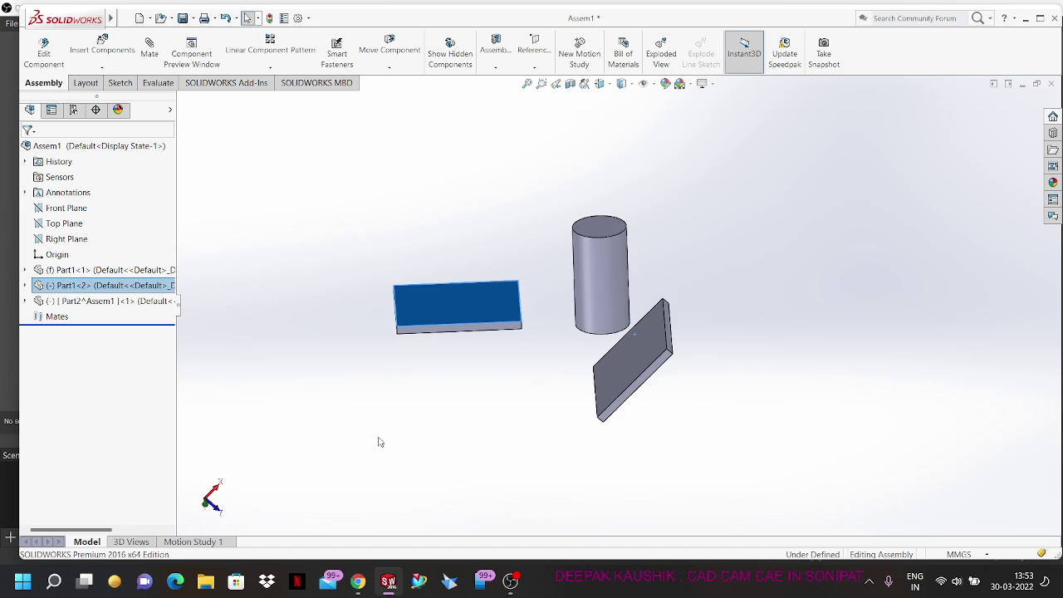
{"action": "middle_click_drag", "start_coordinate": [452, 400], "coordinate": [465, 382]}
{"action": "left_click_drag", "start_coordinate": [573, 273], "coordinate": [416, 400]}
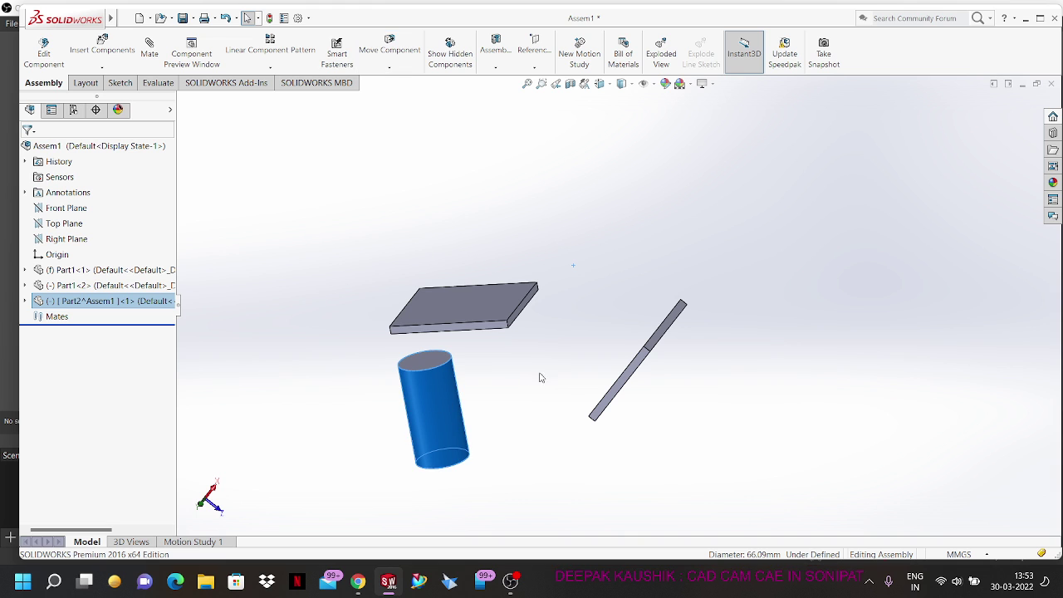
Step: Add a Tangent mate between the second plate's narrow side face and the cylinder's curved face
{"action": "left_click", "coordinate": [534, 399]}
{"action": "scroll", "coordinate": [460, 329], "scroll_direction": "down", "scroll_amount": 4}
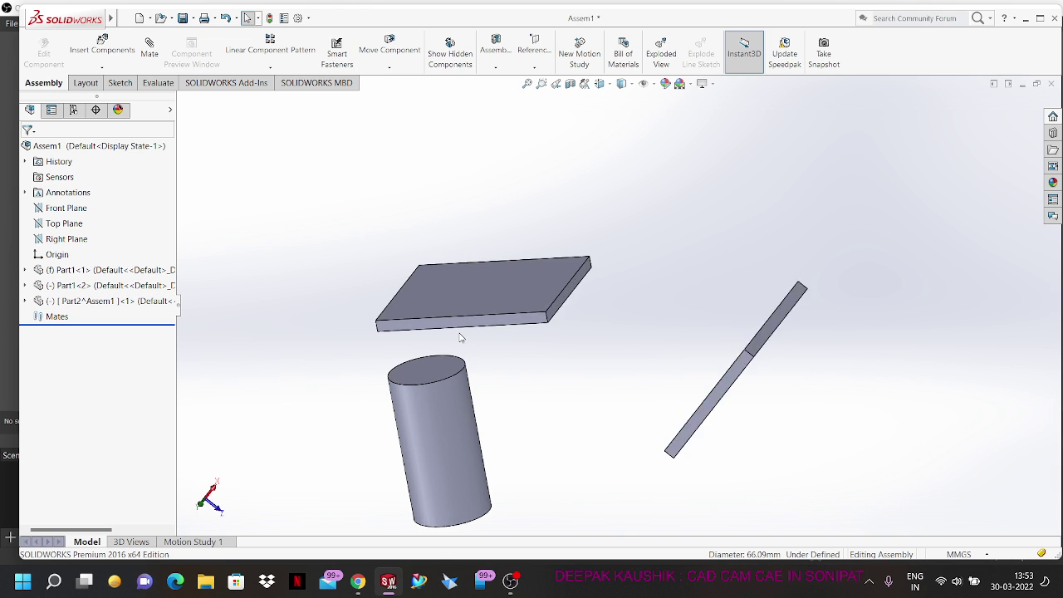
{"action": "left_click", "coordinate": [498, 317]}
{"action": "middle_click_drag", "start_coordinate": [574, 437], "coordinate": [432, 449]}
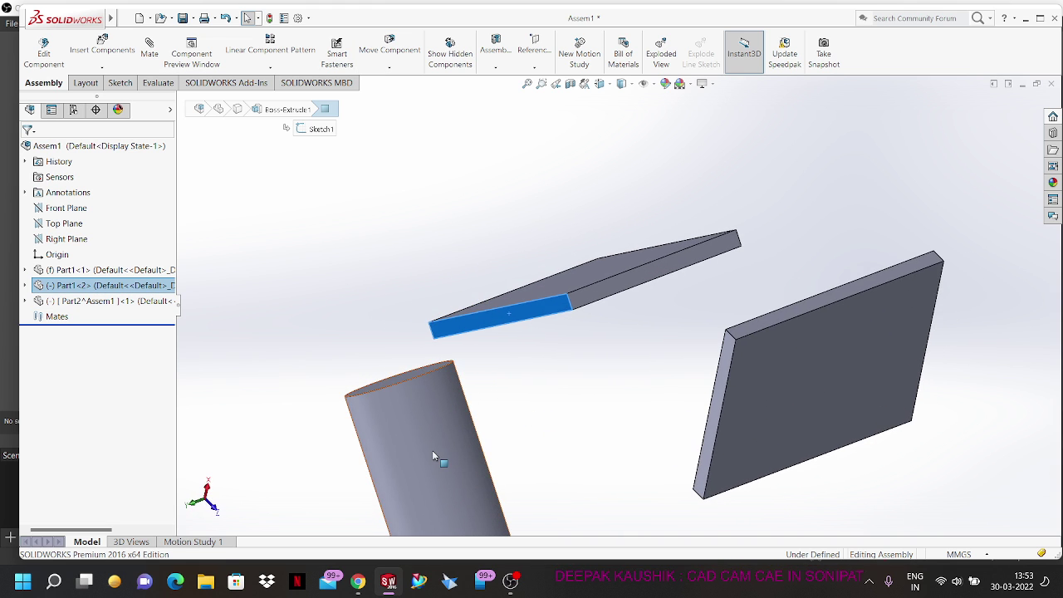
{"action": "left_click", "coordinate": [462, 459], "text": "ctrl"}
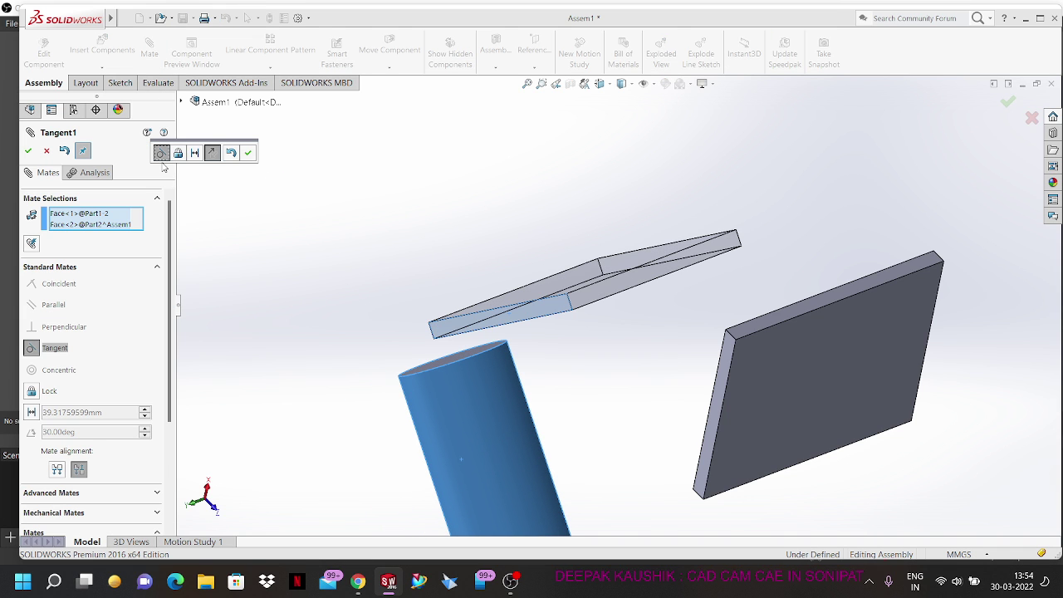
{"action": "left_click", "coordinate": [248, 156]}
Step: Move the second plate against the cylinder to test the tangent mate, and finish mating
{"action": "middle_click_drag", "start_coordinate": [531, 304], "coordinate": [541, 380]}
{"action": "left_click_drag", "start_coordinate": [533, 240], "coordinate": [572, 339]}
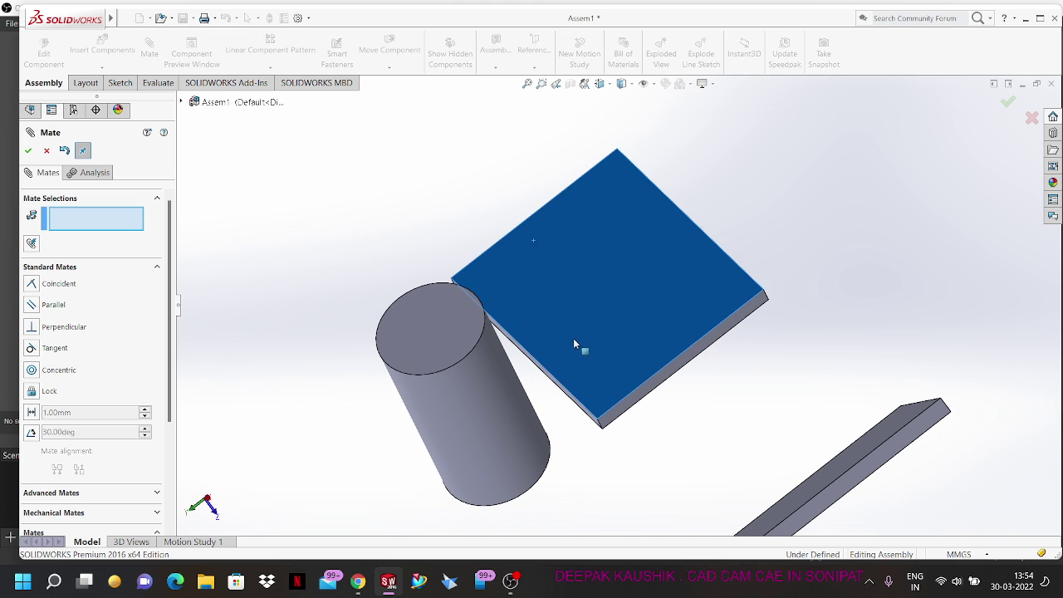
{"action": "scroll", "coordinate": [628, 439], "scroll_direction": "up", "scroll_amount": 4}
{"action": "middle_click_drag", "start_coordinate": [628, 442], "coordinate": [562, 435]}
{"action": "key", "text": "Escape"}
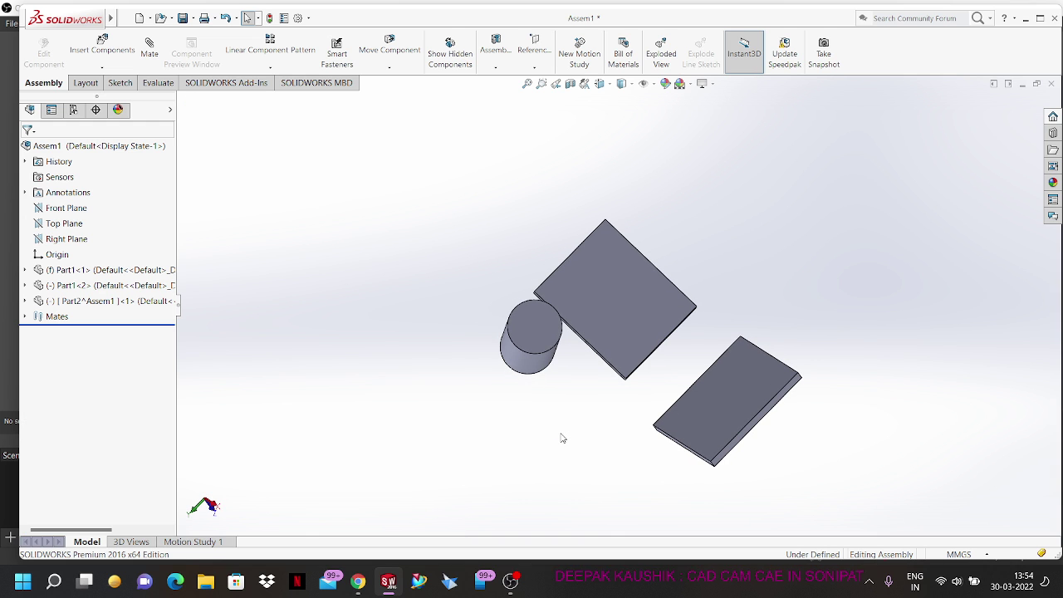
Step: Copy the cylinder within the assembly, placing the second instance beside the original, away from the plates
{"action": "scroll", "coordinate": [547, 340], "scroll_direction": "down", "scroll_amount": 3}
{"action": "middle_click_drag", "start_coordinate": [548, 343], "coordinate": [529, 353]}
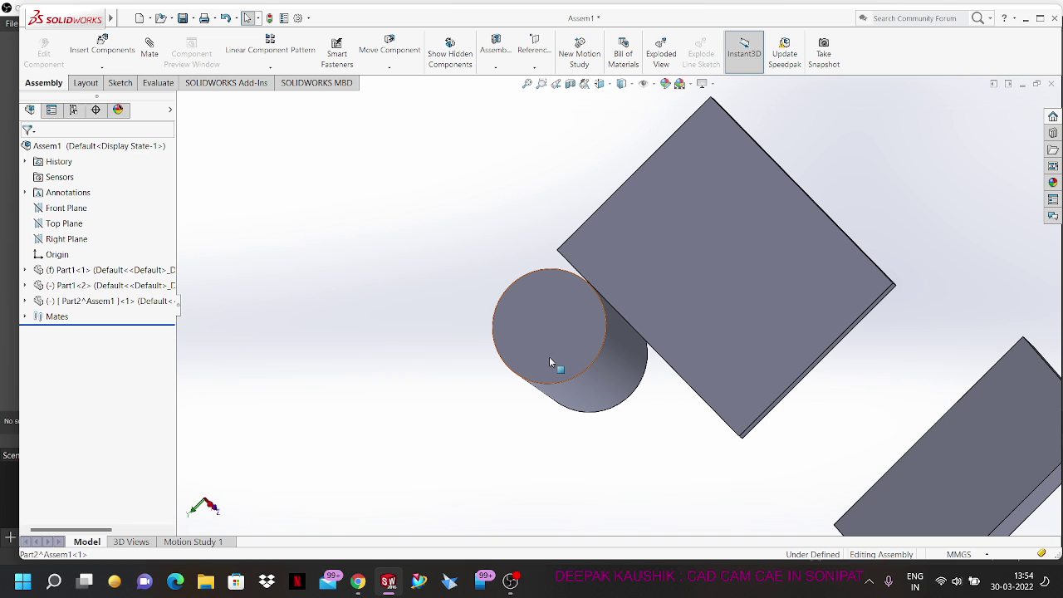
{"action": "left_click_drag", "start_coordinate": [549, 362], "coordinate": [409, 432], "text": "ctrl"}
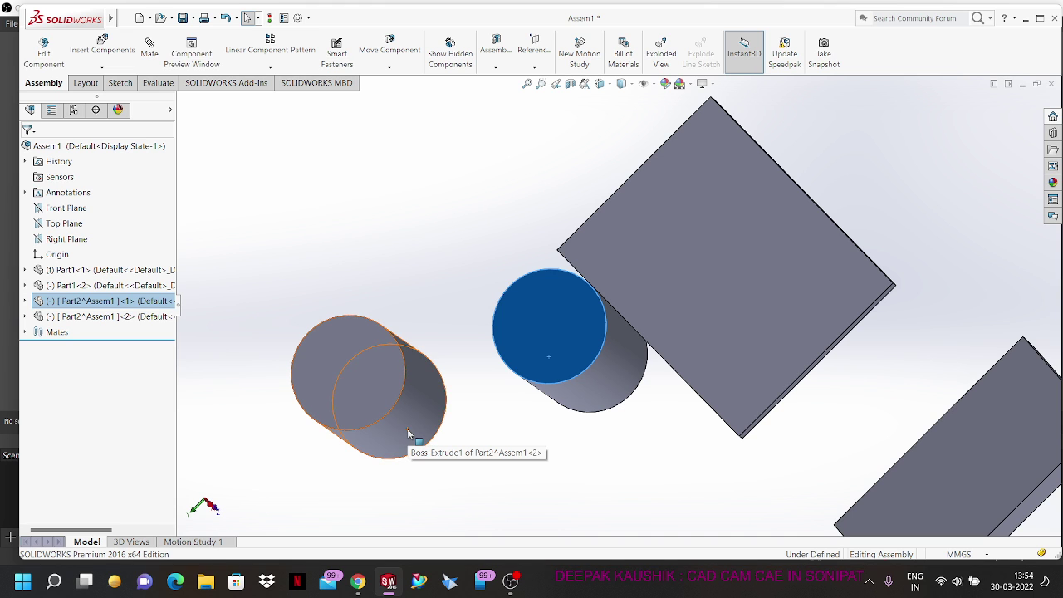
{"action": "key", "text": "Escape"}
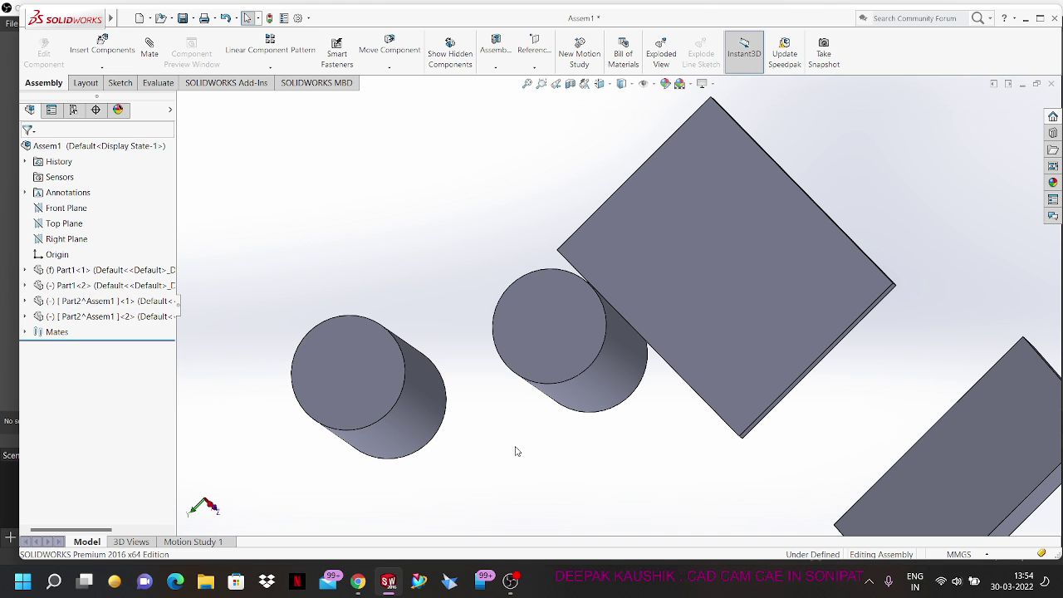
Step: Move the copied cylinder above the original one, leaving a gap between their ends
{"action": "middle_click_drag", "start_coordinate": [514, 450], "coordinate": [536, 387], "text": "ctrl"}
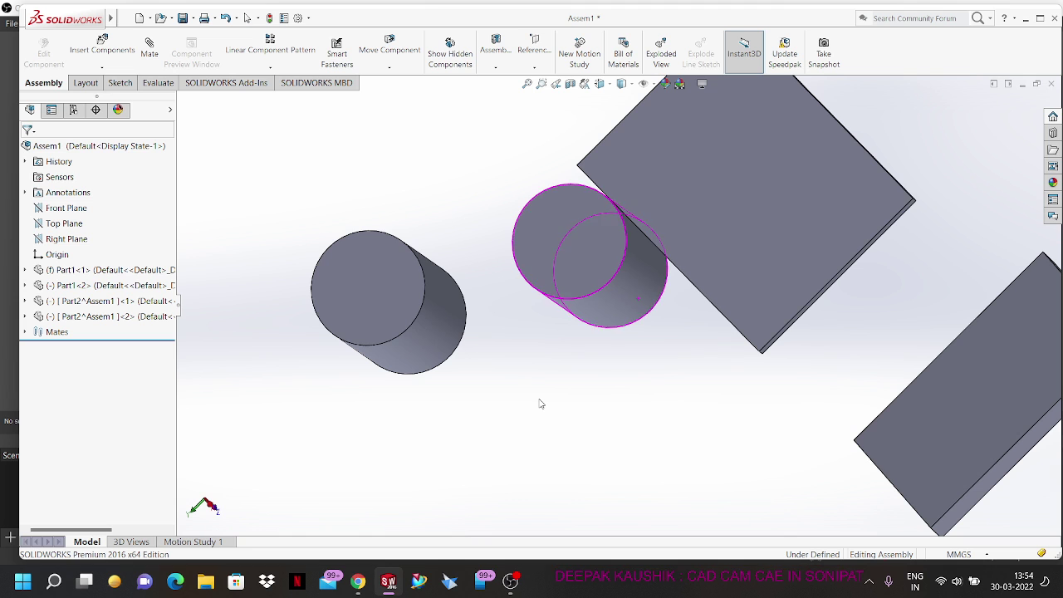
{"action": "middle_click_drag", "start_coordinate": [540, 403], "coordinate": [467, 164]}
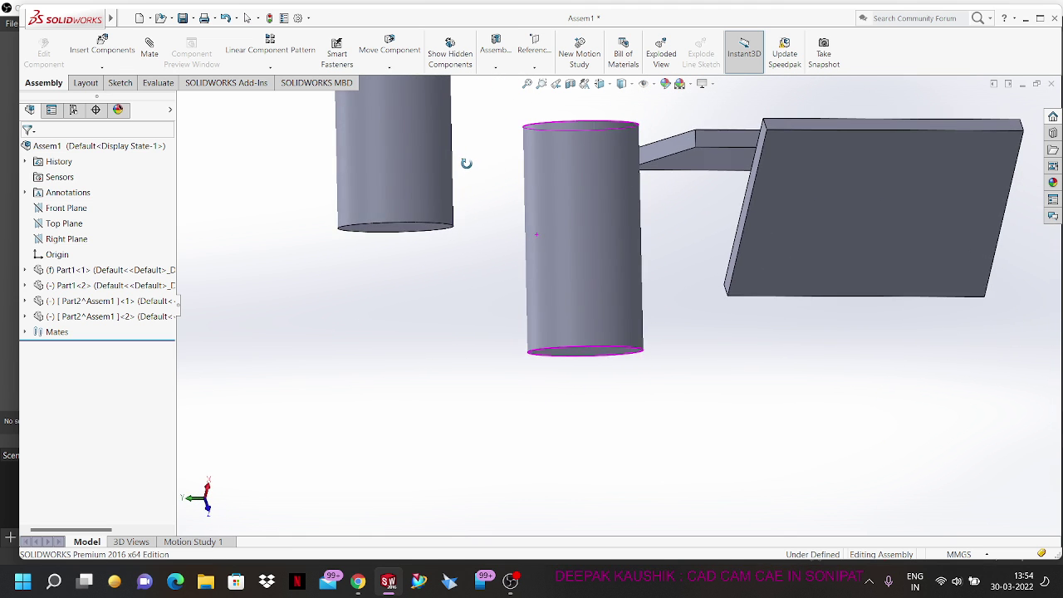
{"action": "scroll", "coordinate": [522, 248], "scroll_direction": "down", "scroll_amount": 3}
{"action": "scroll", "coordinate": [528, 278], "scroll_direction": "up", "scroll_amount": 5}
{"action": "middle_click_drag", "start_coordinate": [549, 210], "coordinate": [568, 280]}
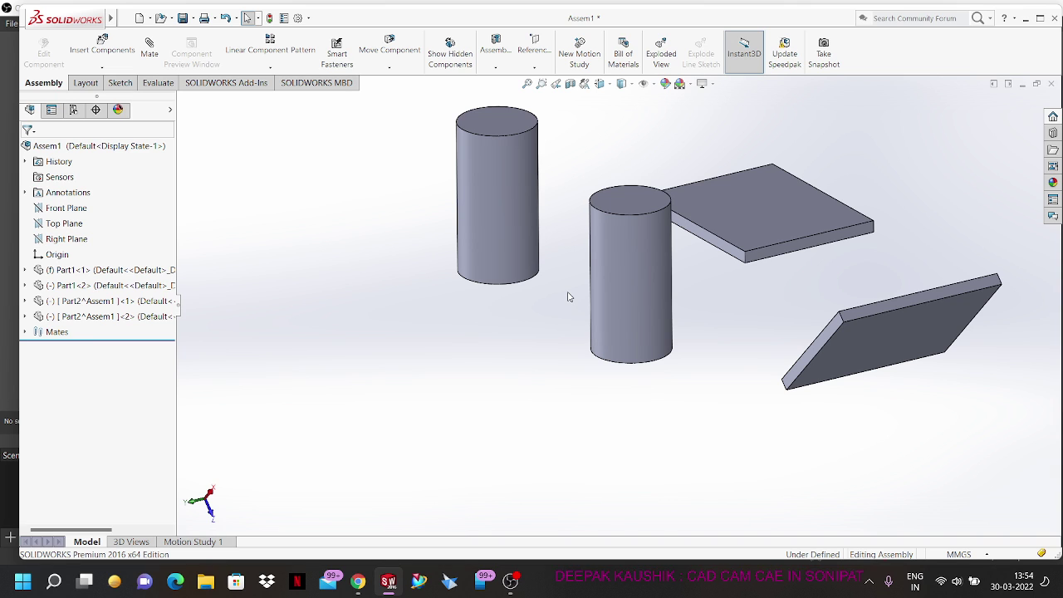
{"action": "left_click_drag", "start_coordinate": [495, 204], "coordinate": [583, 91]}
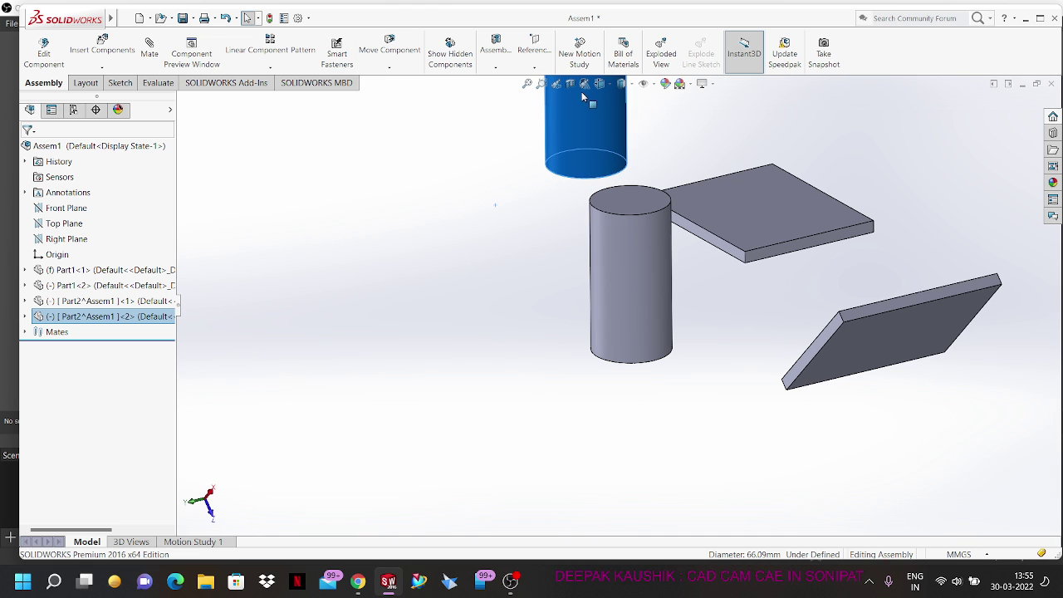
{"action": "middle_click_drag", "start_coordinate": [508, 210], "coordinate": [554, 262]}
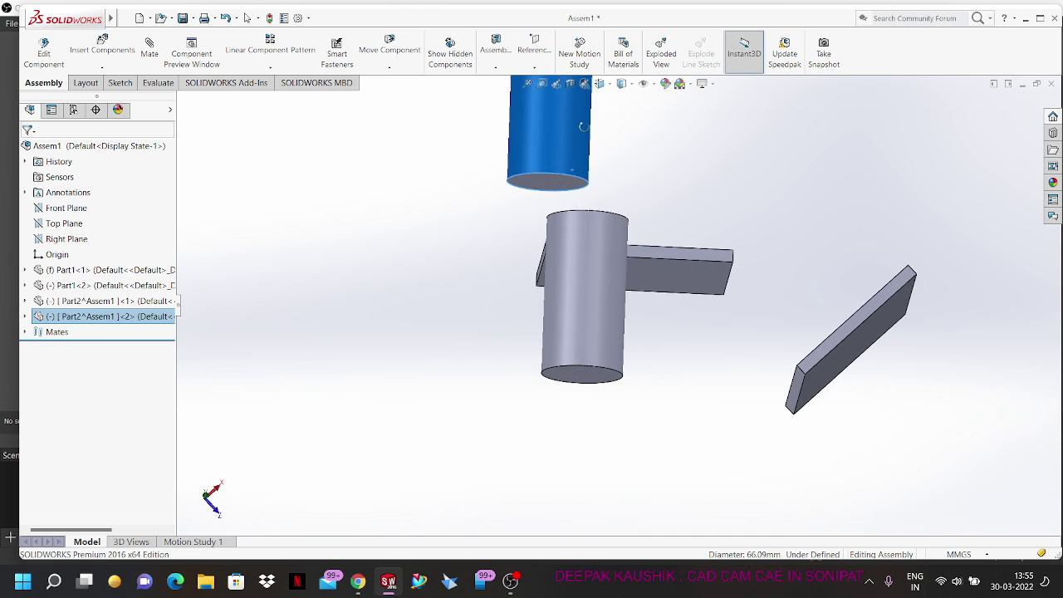
{"action": "key", "text": "Escape"}
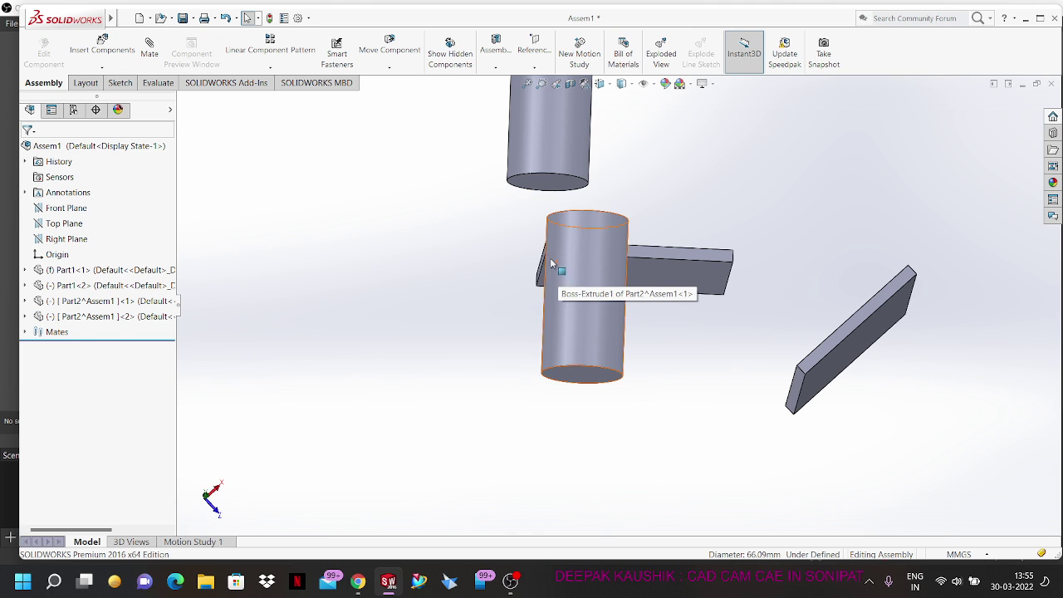
Step: Add a Concentric mate between the curved faces of the upper and lower cylinders
{"action": "scroll", "coordinate": [548, 191], "scroll_direction": "down", "scroll_amount": 5}
{"action": "left_click", "coordinate": [561, 230]}
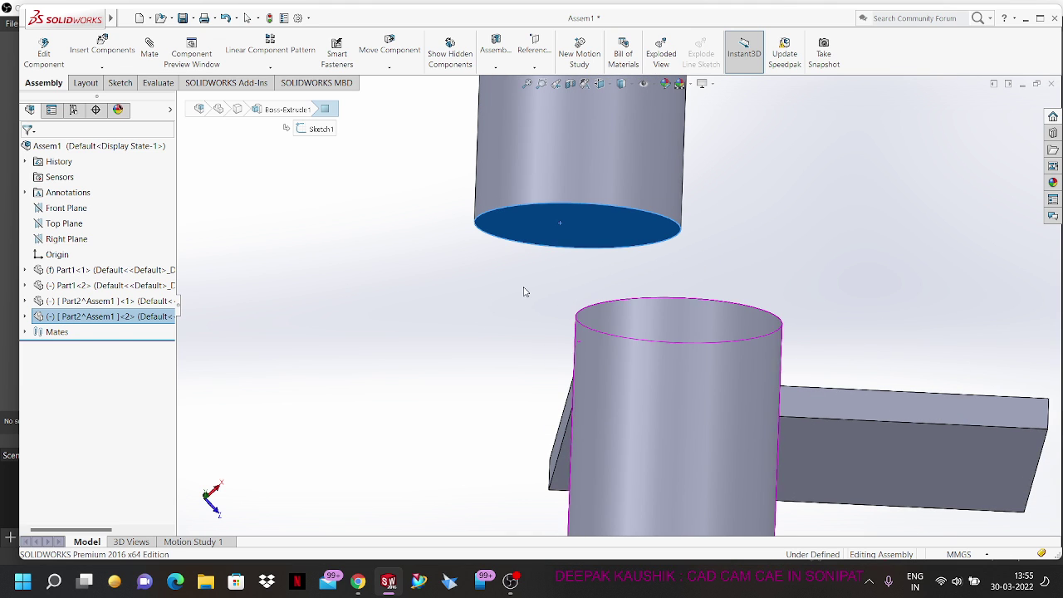
{"action": "middle_click_drag", "start_coordinate": [522, 291], "coordinate": [532, 312]}
{"action": "key", "text": "Escape"}
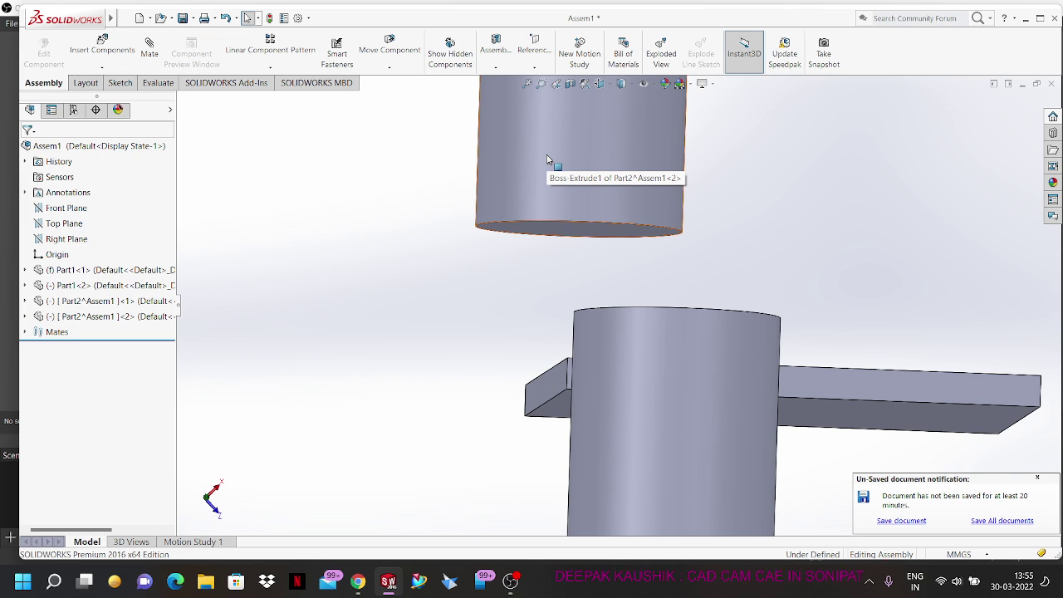
{"action": "left_click", "coordinate": [547, 159]}
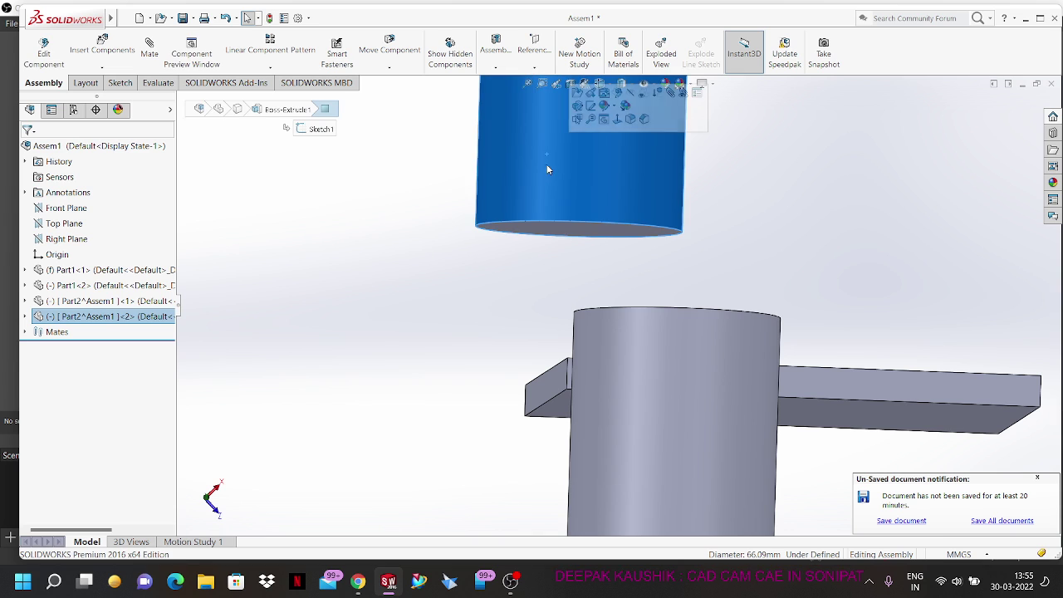
{"action": "left_click", "coordinate": [665, 398], "text": "ctrl"}
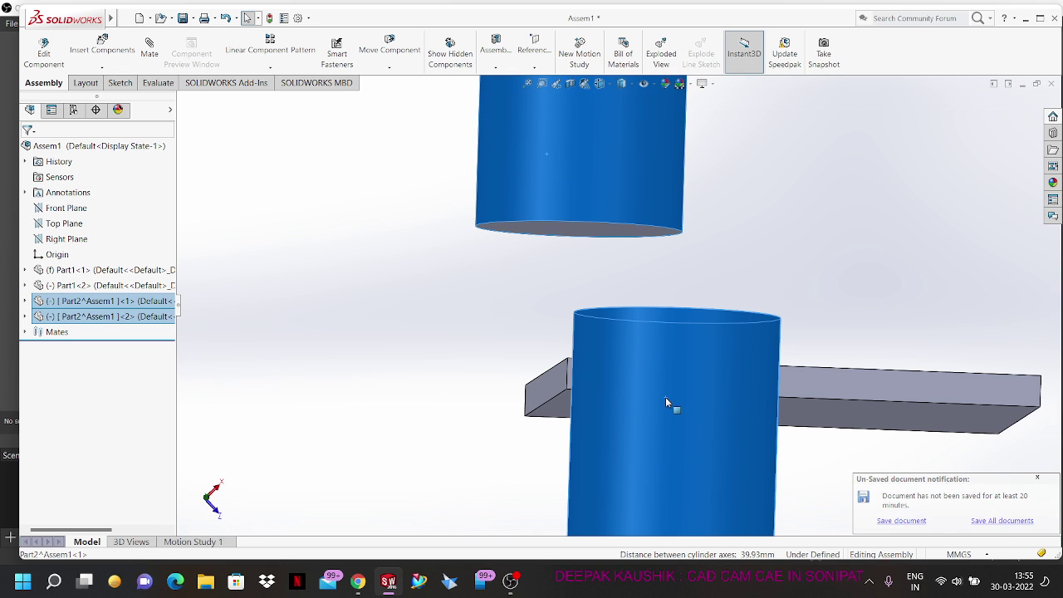
{"action": "left_click", "coordinate": [149, 51]}
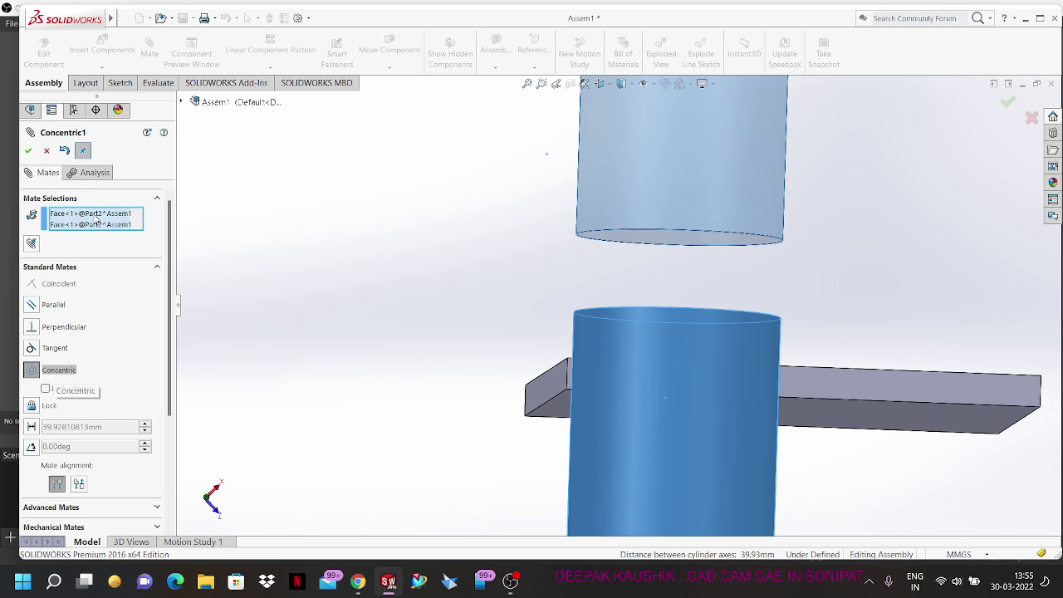
{"action": "left_click", "coordinate": [28, 152]}
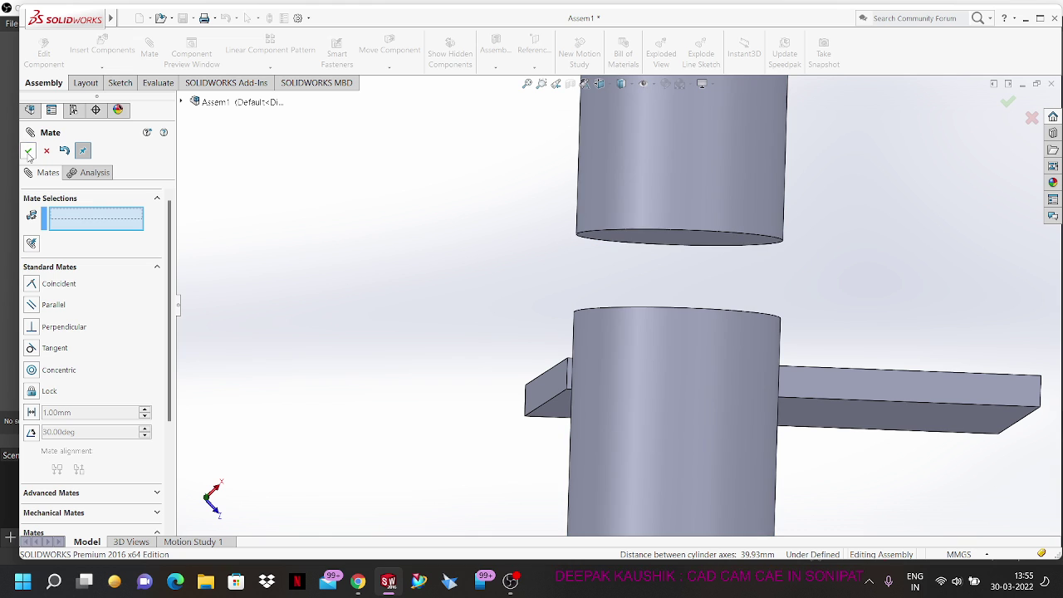
Step: Move the upper and lower cylinders in turn to test how the concentric mate keeps their axes aligned
{"action": "middle_click_drag", "start_coordinate": [415, 304], "coordinate": [410, 390]}
{"action": "mouse_move", "coordinate": [593, 331]}
{"action": "left_mouse_down"}
{"action": "mouse_move", "coordinate": [633, 332]}
{"action": "mouse_move", "coordinate": [625, 299]}
{"action": "mouse_move", "coordinate": [603, 318]}
{"action": "left_mouse_up"}
{"action": "middle_click_drag", "start_coordinate": [602, 315], "coordinate": [598, 246]}
{"action": "scroll", "coordinate": [586, 258], "scroll_direction": "up", "scroll_amount": 5}
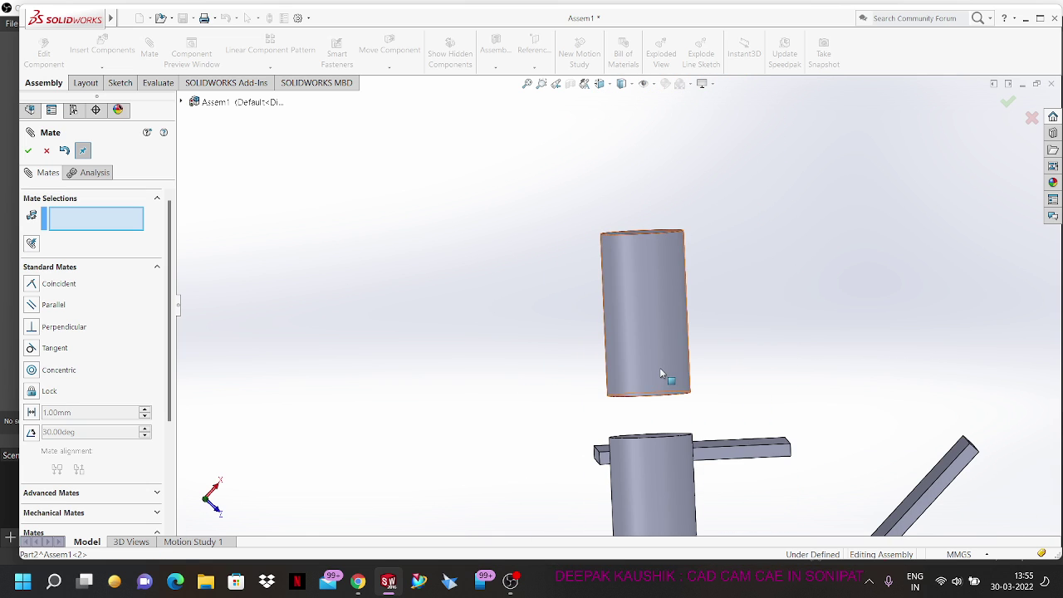
{"action": "middle_click_drag", "start_coordinate": [660, 368], "coordinate": [653, 365]}
{"action": "left_click_drag", "start_coordinate": [665, 475], "coordinate": [514, 499]}
{"action": "scroll", "coordinate": [683, 415], "scroll_direction": "up", "scroll_amount": 3}
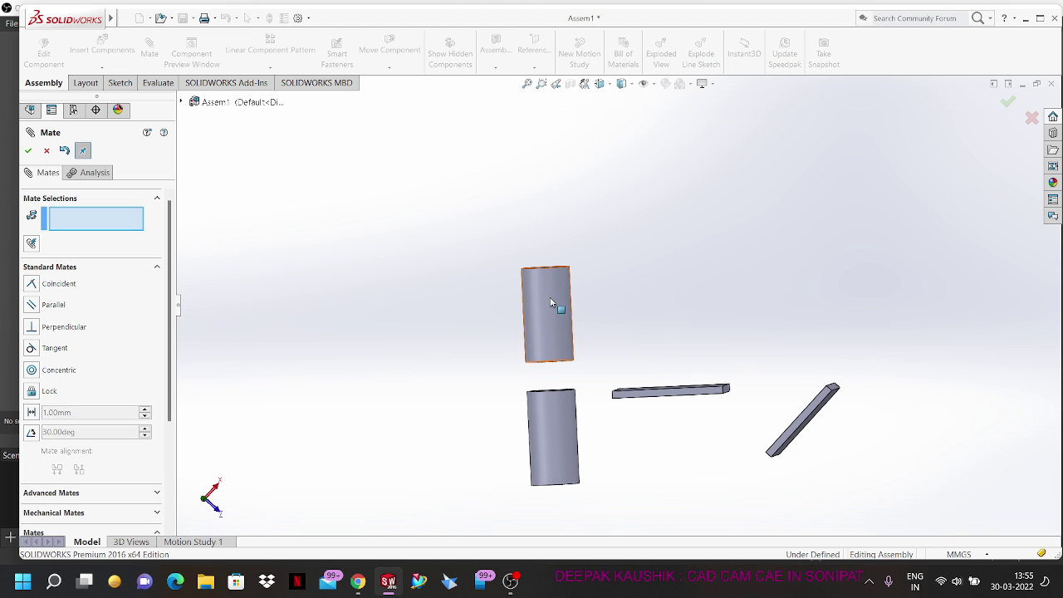
{"action": "left_click_drag", "start_coordinate": [548, 290], "coordinate": [524, 258]}
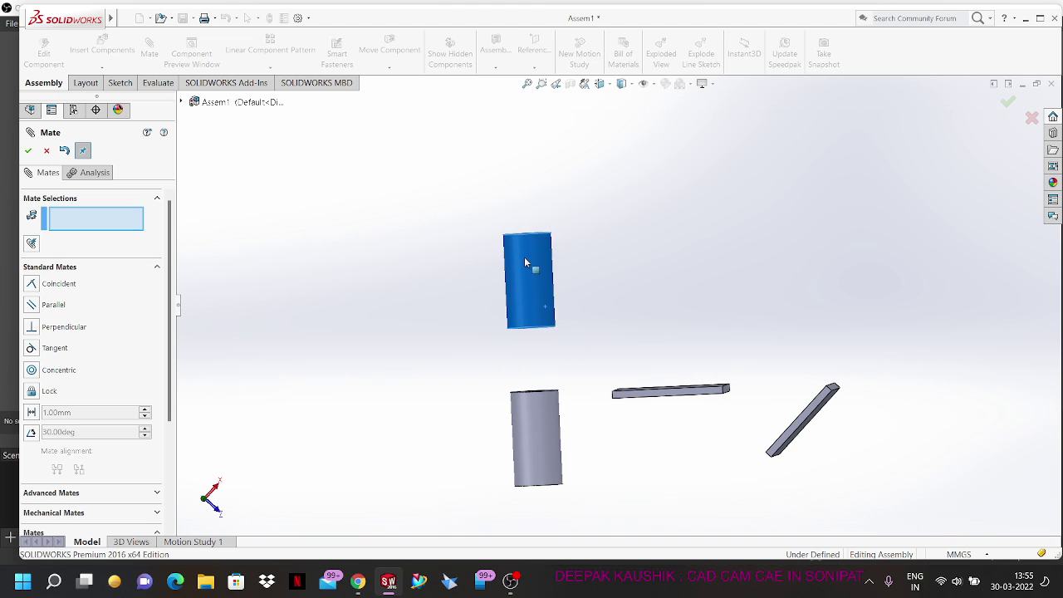
{"action": "scroll", "coordinate": [512, 347], "scroll_direction": "up", "scroll_amount": 1}
{"action": "middle_click_drag", "start_coordinate": [512, 348], "coordinate": [516, 265]}
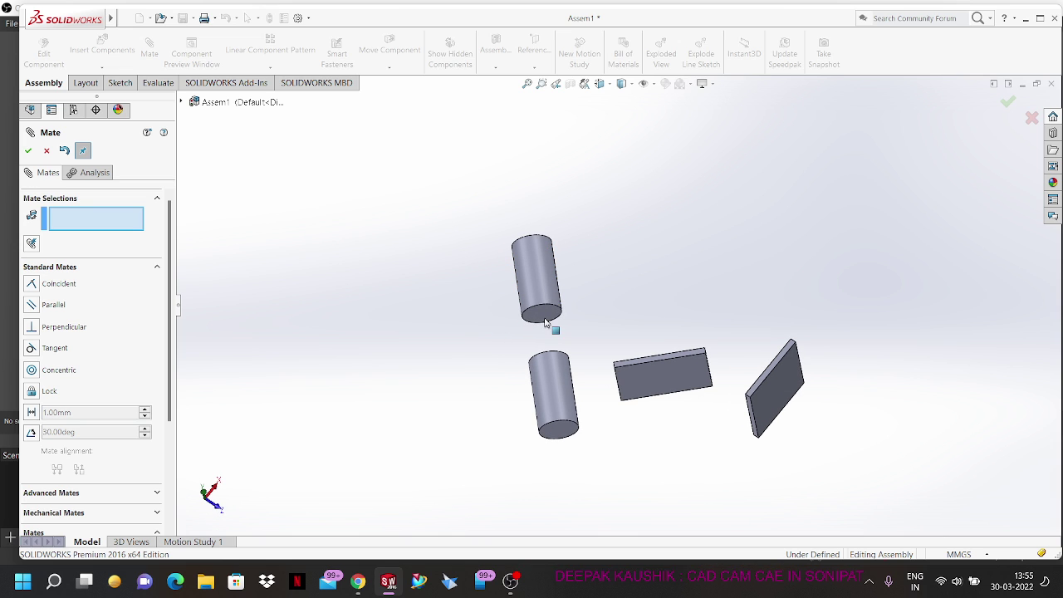
Step: Slide the upper cylinder along the shared axis into the lower one and back out, and close the Mate command
{"action": "middle_click_drag", "start_coordinate": [540, 348], "coordinate": [563, 398]}
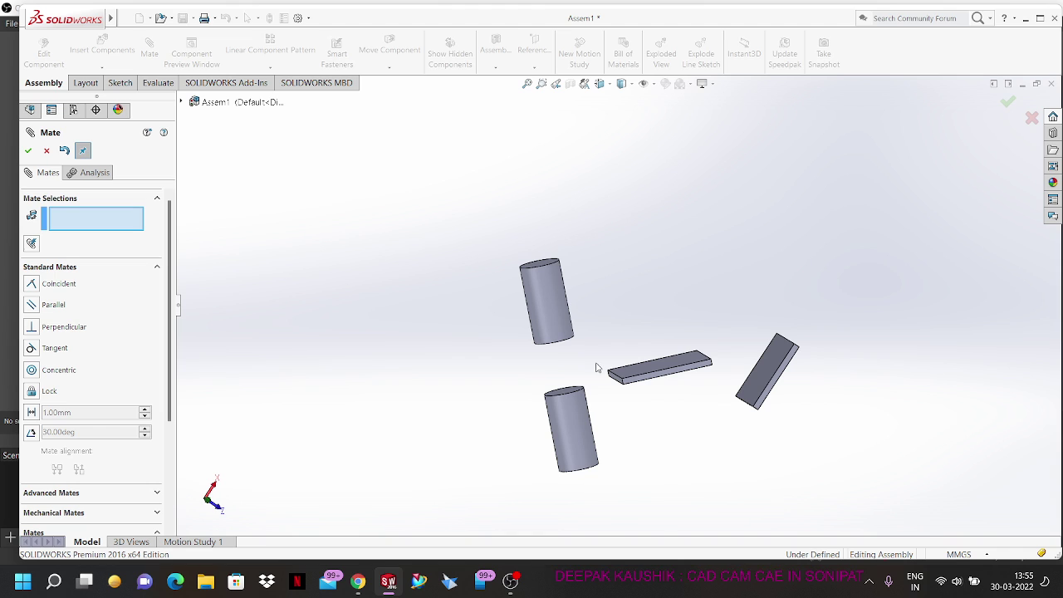
{"action": "left_click_drag", "start_coordinate": [546, 298], "coordinate": [515, 325]}
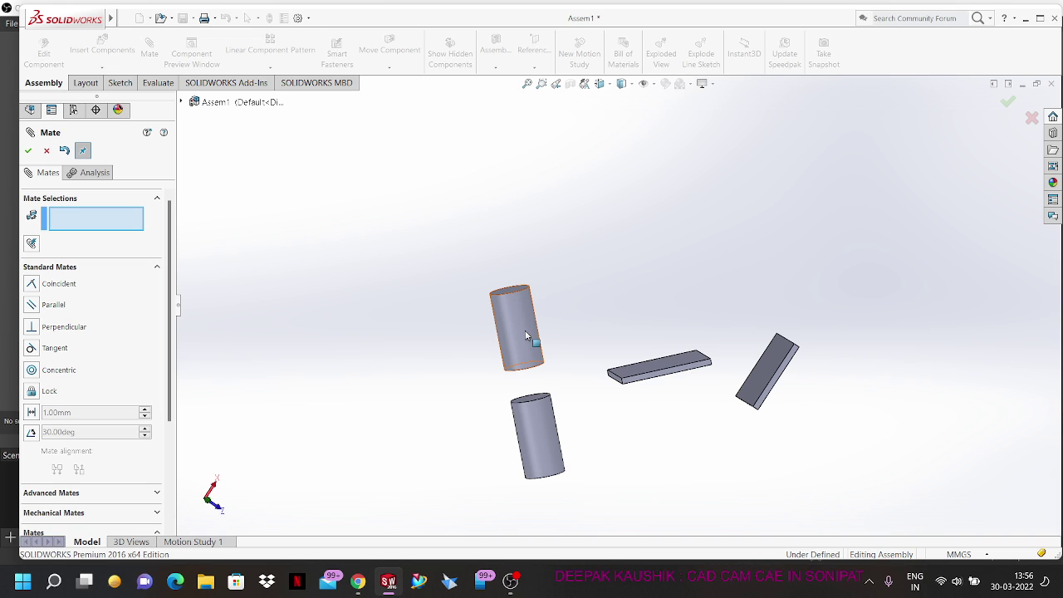
{"action": "left_click_drag", "start_coordinate": [525, 335], "coordinate": [529, 413]}
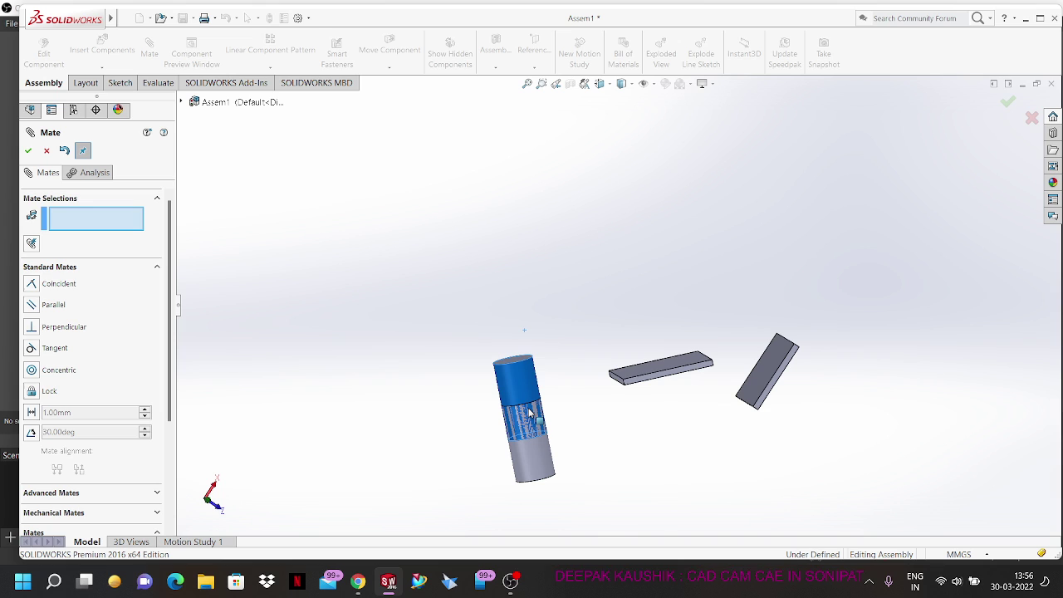
{"action": "left_click_drag", "start_coordinate": [529, 412], "coordinate": [502, 314]}
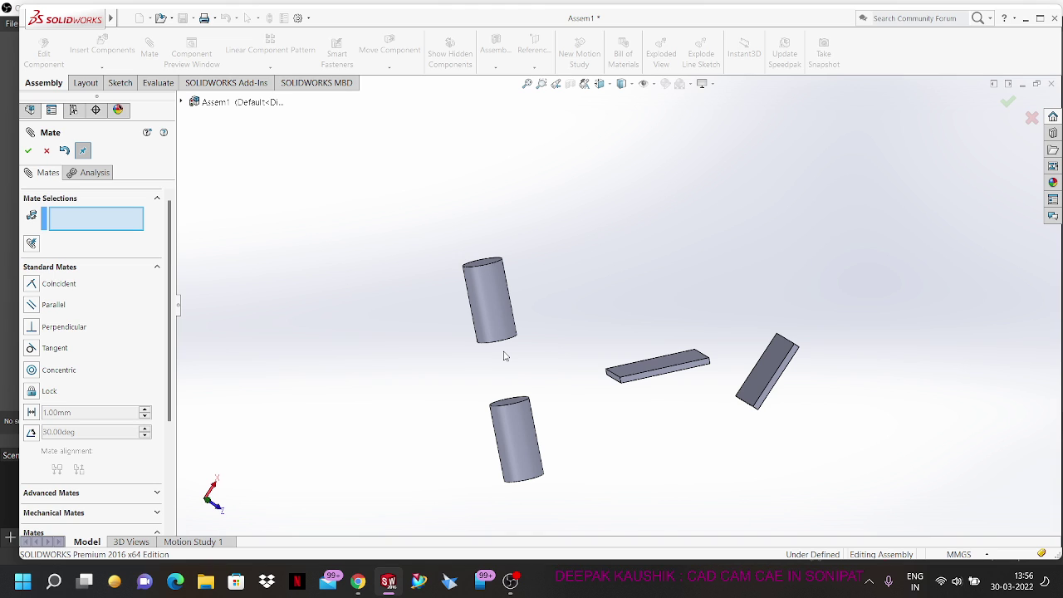
{"action": "key", "text": "Escape"}
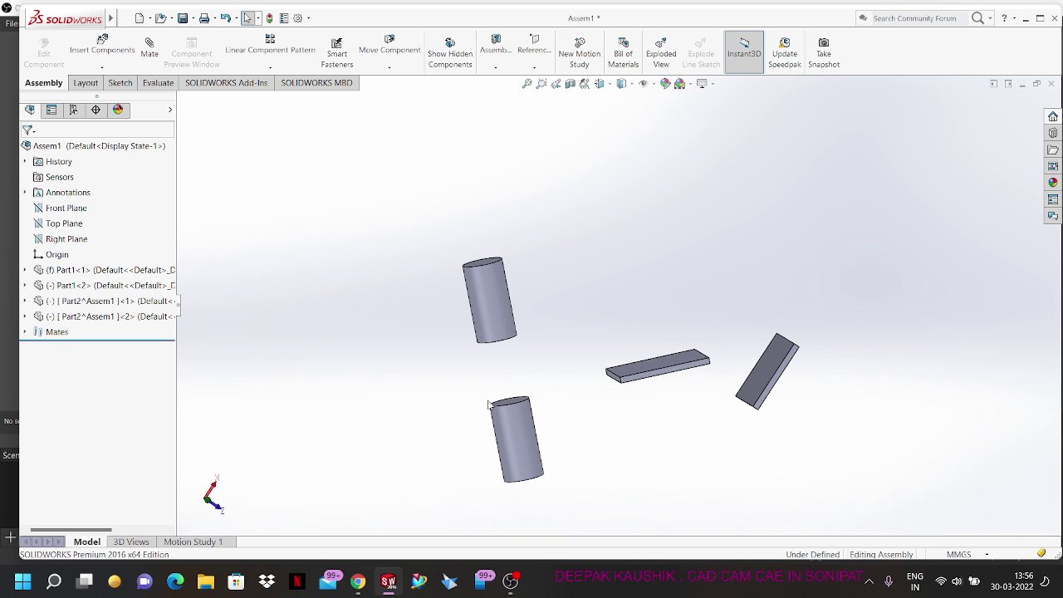
Step: Inspect the cylinders' alignment from several angles and move the upper cylinder slightly closer to the lower one
{"action": "middle_click_drag", "start_coordinate": [502, 409], "coordinate": [448, 473]}
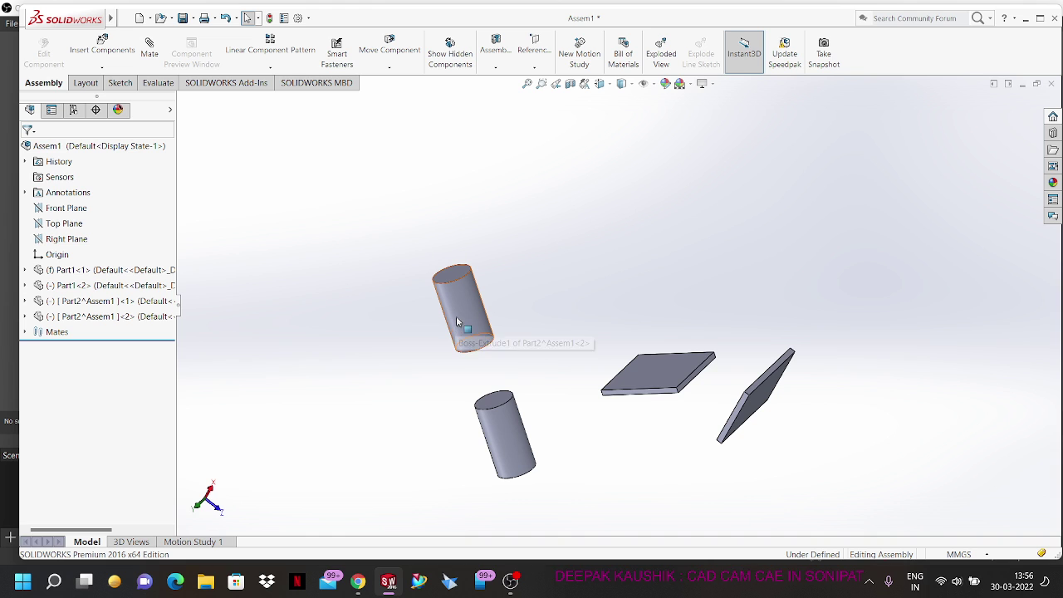
{"action": "scroll", "coordinate": [489, 359], "scroll_direction": "down", "scroll_amount": 5}
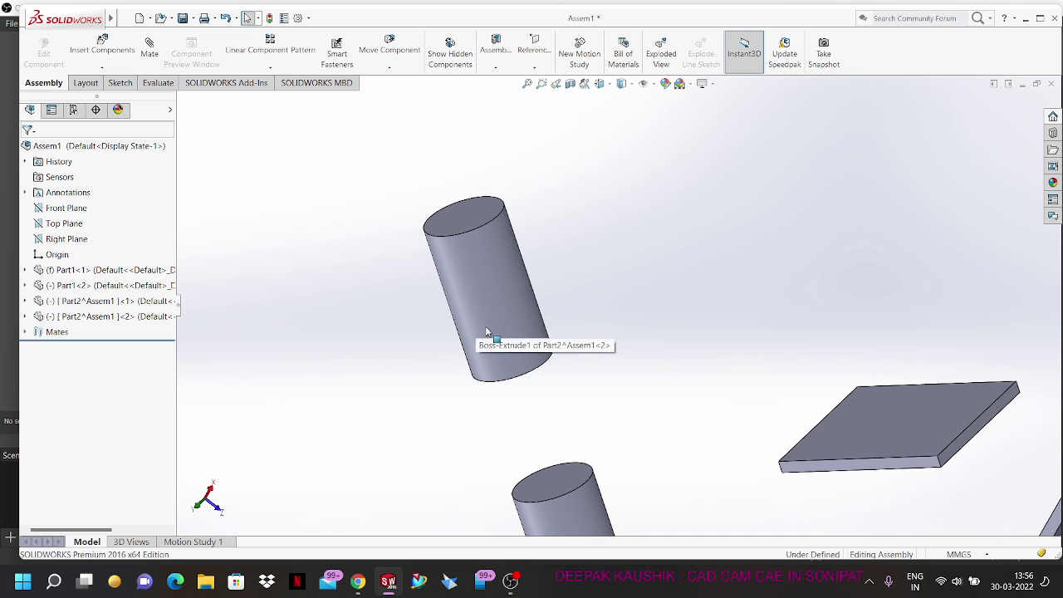
{"action": "middle_click_drag", "start_coordinate": [487, 339], "coordinate": [505, 432]}
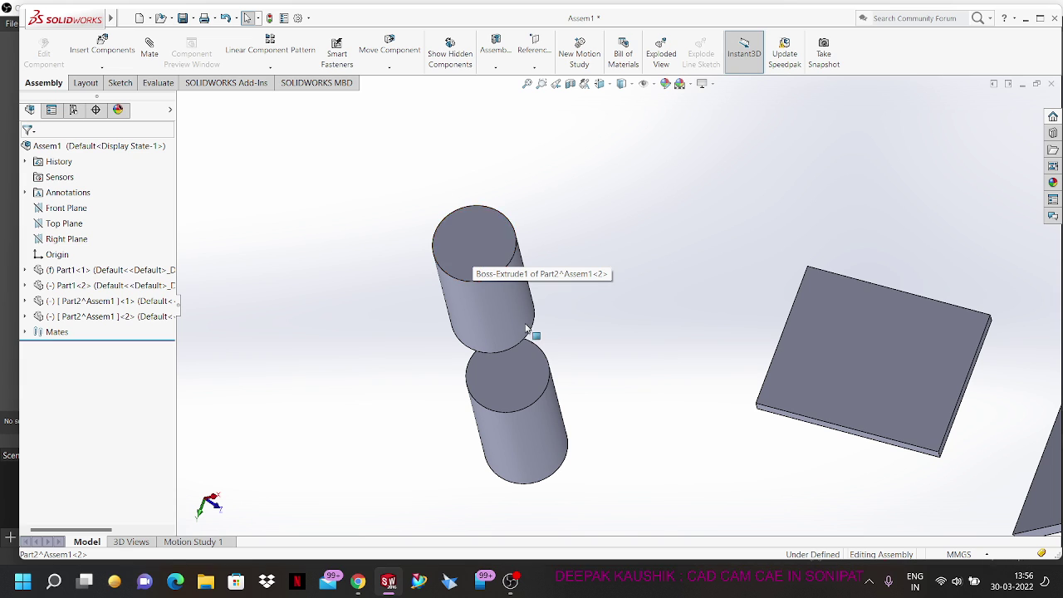
{"action": "middle_click_drag", "start_coordinate": [564, 356], "coordinate": [574, 203]}
{"action": "scroll", "coordinate": [573, 202], "scroll_direction": "up", "scroll_amount": 5}
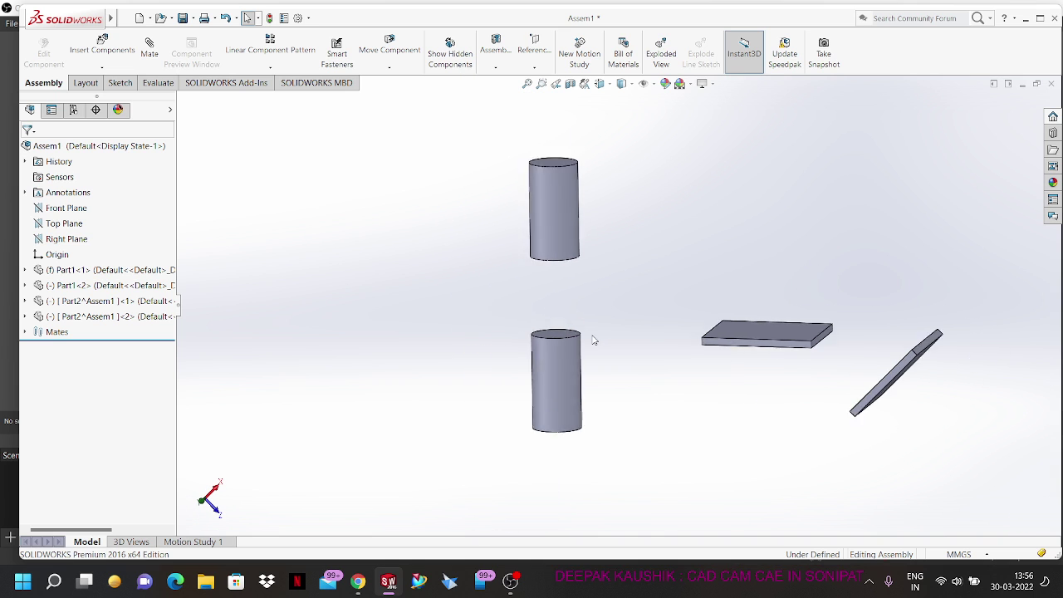
{"action": "left_click_drag", "start_coordinate": [571, 217], "coordinate": [562, 239]}
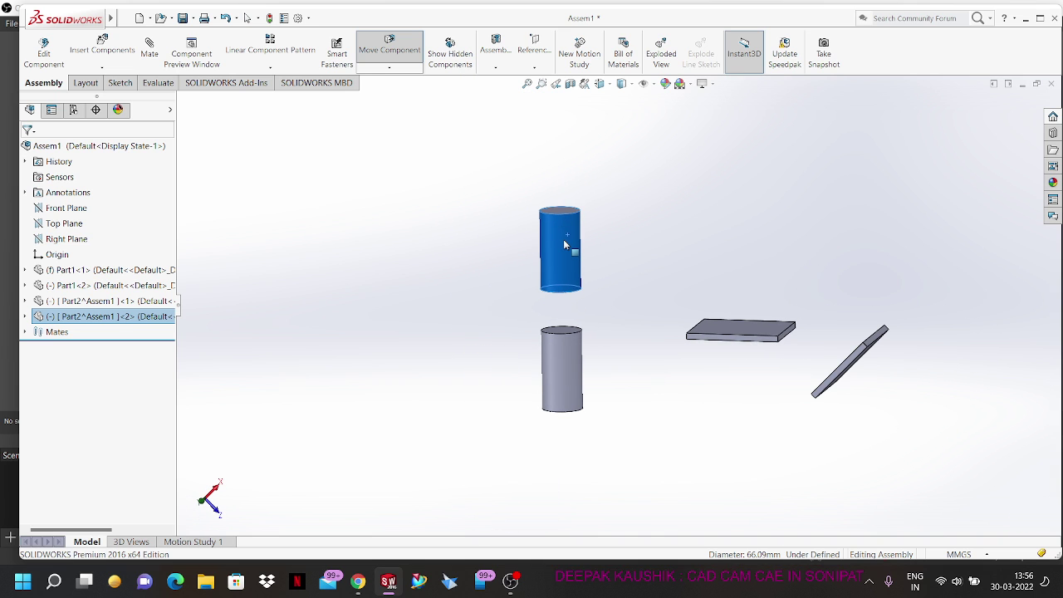
{"action": "key", "text": "Escape"}
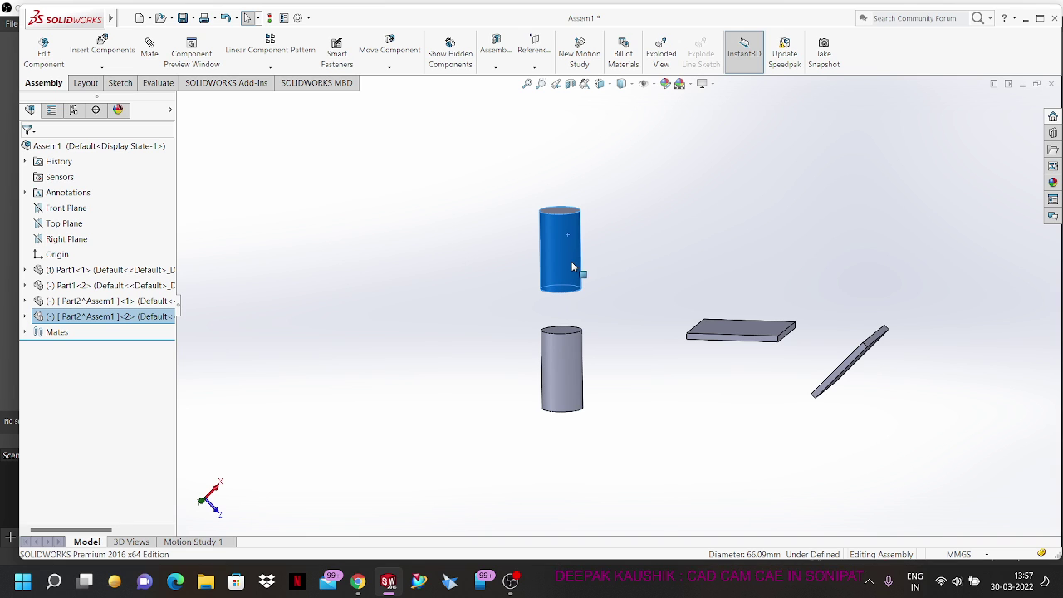
Step: Edit the concentric mate between the two cylinders, toggle its Lock rotation option, accept it and leave mate editing
{"action": "left_click", "coordinate": [25, 331]}
{"action": "left_click", "coordinate": [70, 364]}
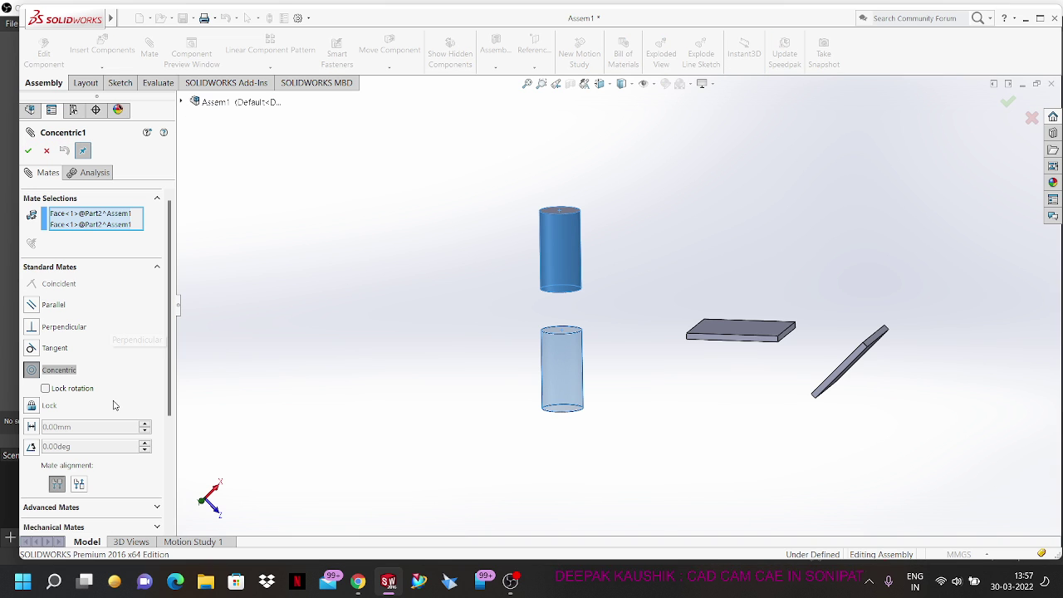
{"action": "left_click", "coordinate": [45, 389]}
{"action": "left_click", "coordinate": [52, 393]}
{"action": "left_click", "coordinate": [30, 151]}
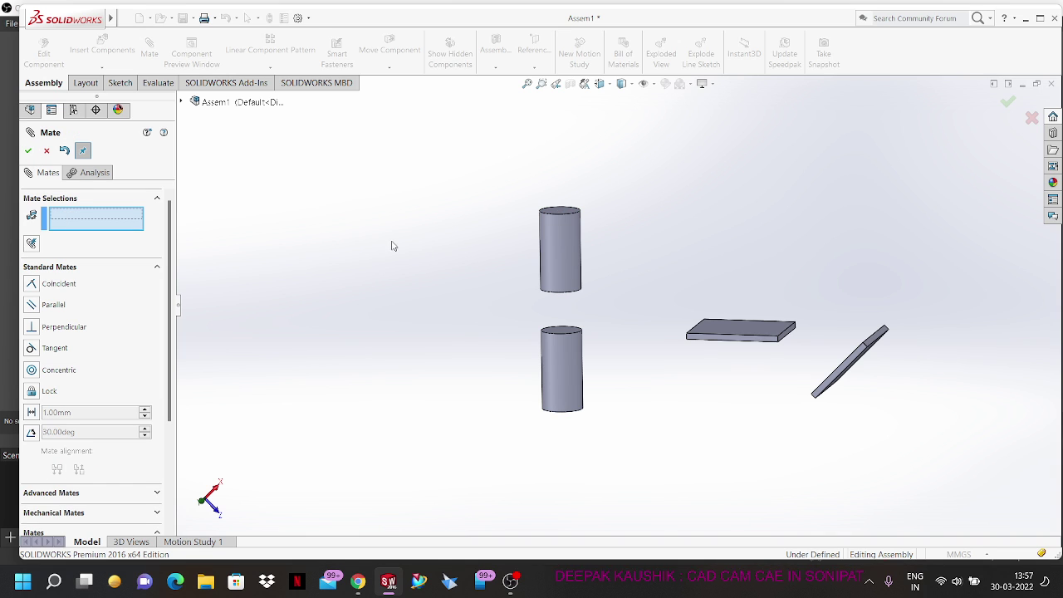
{"action": "middle_click_drag", "start_coordinate": [406, 249], "coordinate": [396, 420]}
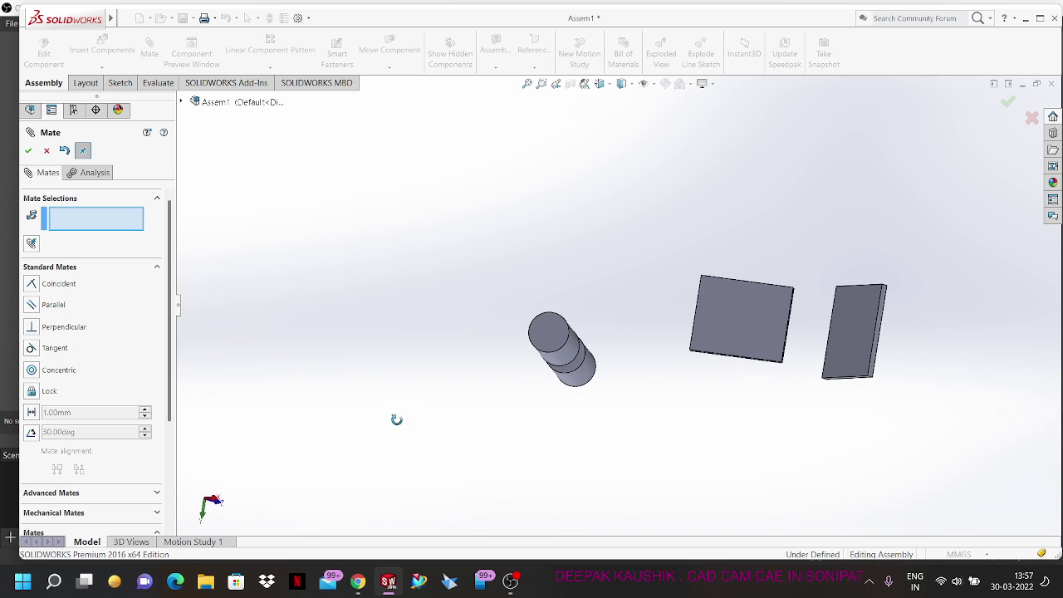
{"action": "right_click", "coordinate": [543, 338]}
{"action": "left_click", "coordinate": [532, 358]}
{"action": "key", "text": "Escape"}
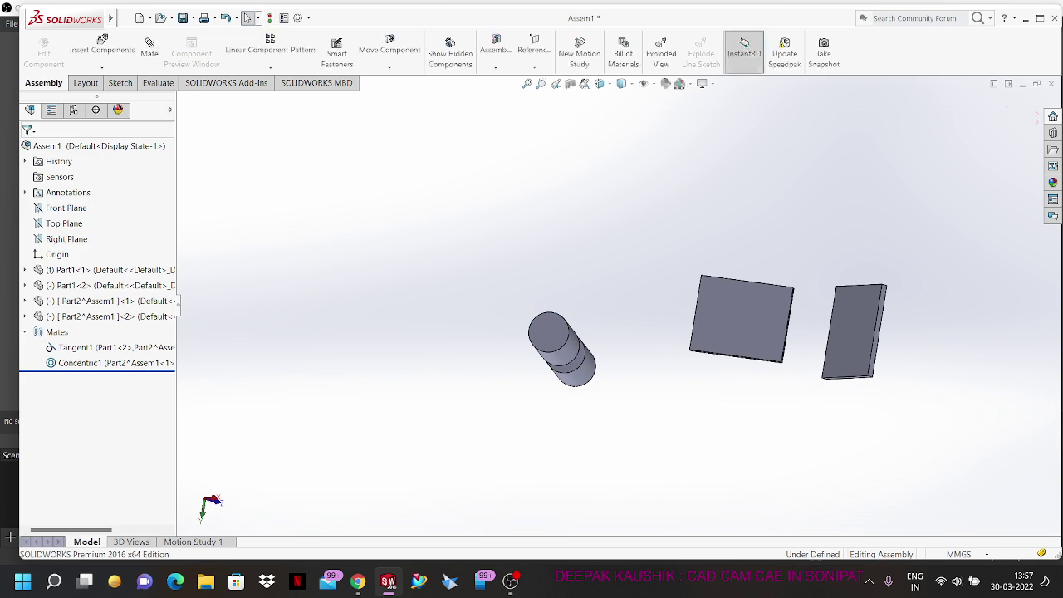
Step: Open the upper cylinder's part in its own window for editing
{"action": "scroll", "coordinate": [552, 322], "scroll_direction": "down", "scroll_amount": 4}
{"action": "scroll", "coordinate": [561, 349], "scroll_direction": "down", "scroll_amount": 2}
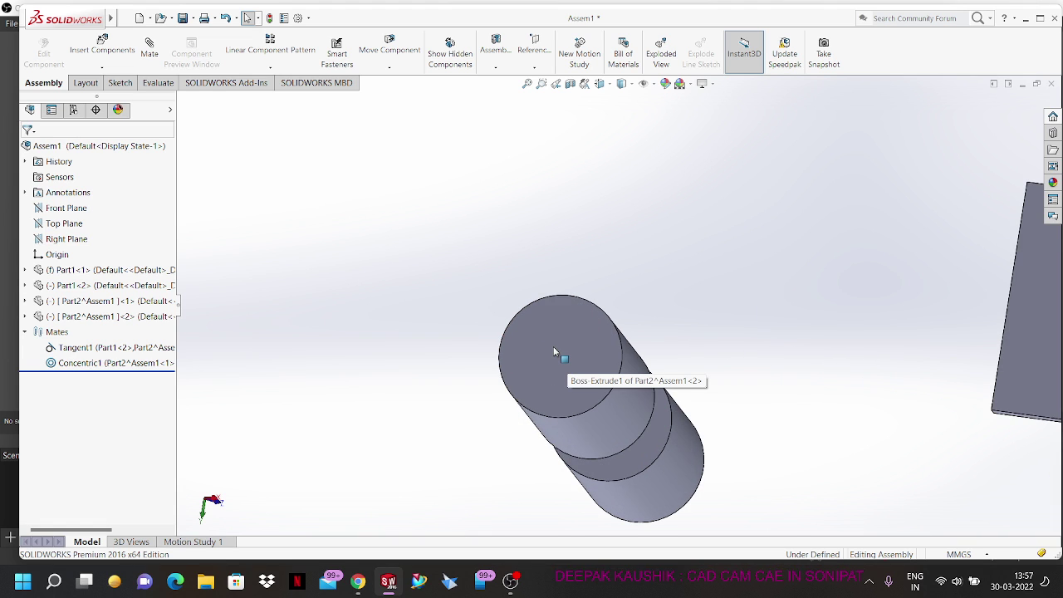
{"action": "scroll", "coordinate": [553, 346], "scroll_direction": "up", "scroll_amount": 3}
{"action": "right_click", "coordinate": [584, 347]}
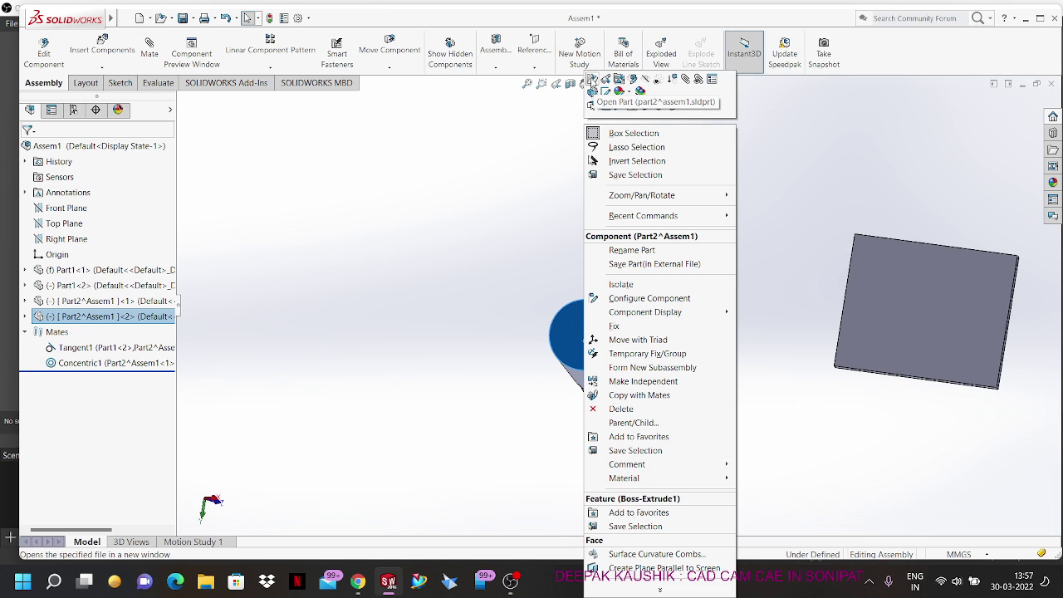
{"action": "left_click", "coordinate": [591, 79]}
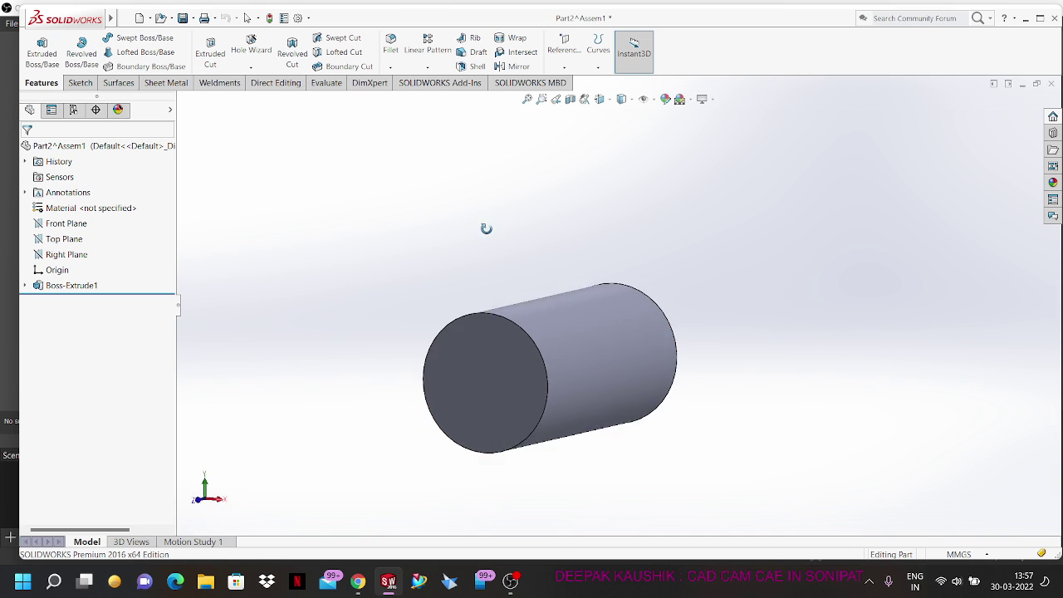
Step: Sketch a six-sided inscribed-circle polygon on the cylinder's end face, centred on the origin, with a circle diameter of about 34 mm
{"action": "middle_click_drag", "start_coordinate": [486, 228], "coordinate": [573, 243]}
{"action": "right_click", "coordinate": [576, 288]}
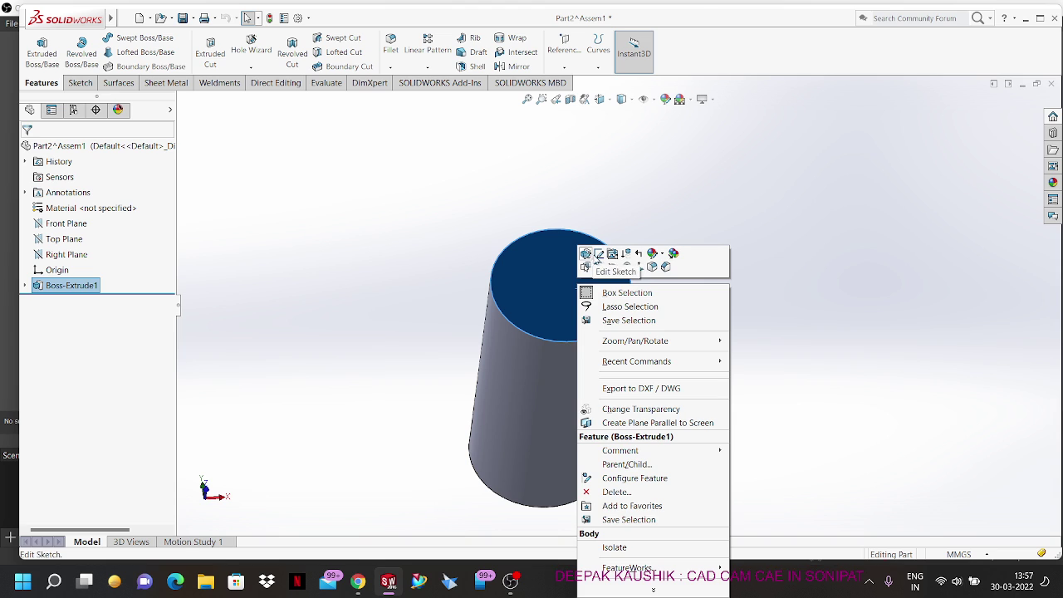
{"action": "left_click", "coordinate": [562, 280]}
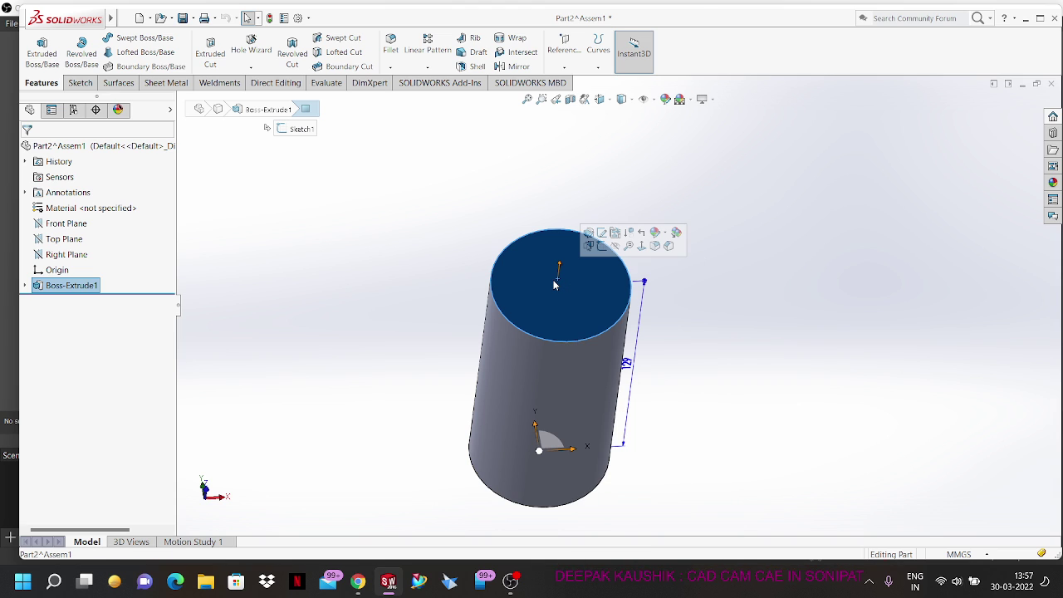
{"action": "left_click", "coordinate": [601, 233]}
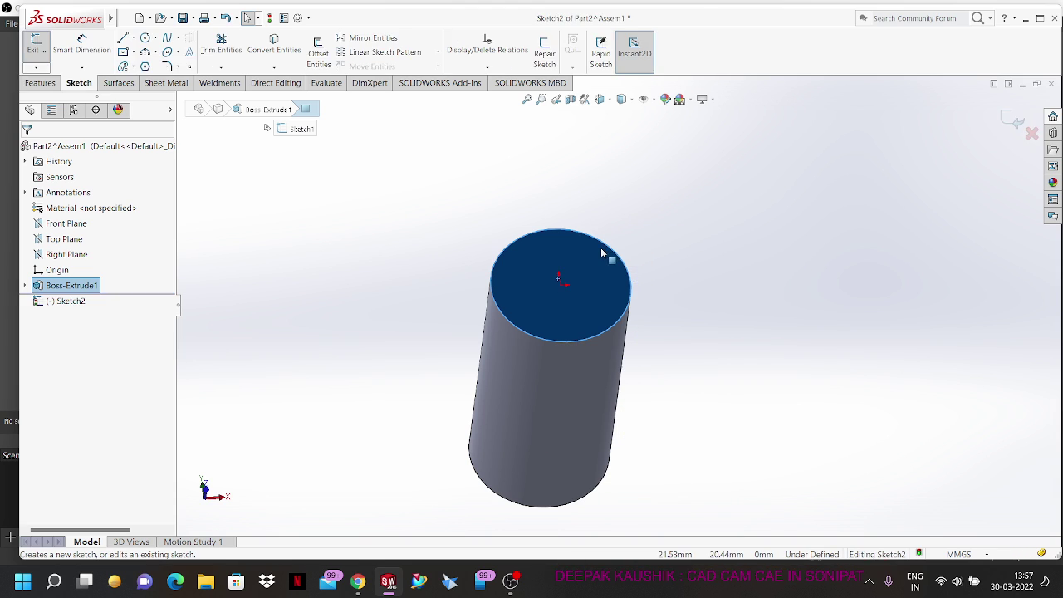
{"action": "left_click", "coordinate": [145, 66]}
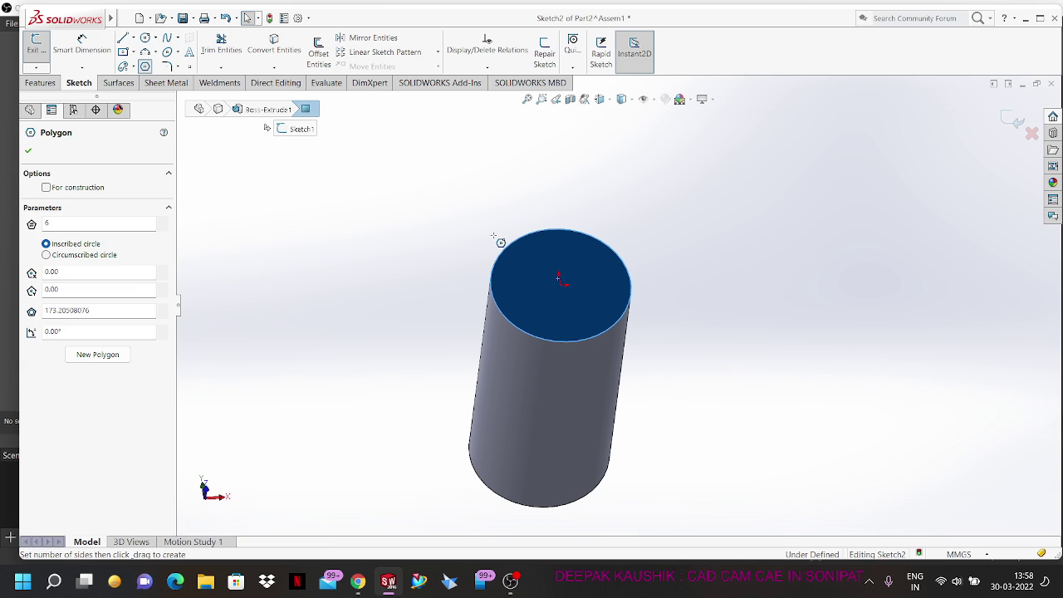
{"action": "middle_click_drag", "start_coordinate": [495, 265], "coordinate": [512, 340]}
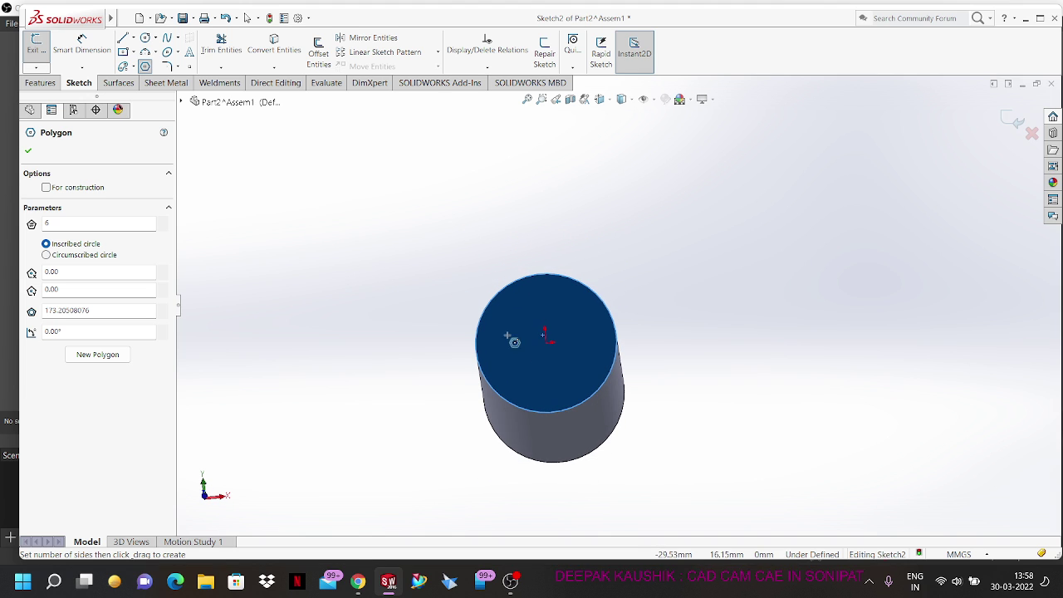
{"action": "scroll", "coordinate": [556, 353], "scroll_direction": "down", "scroll_amount": 6}
{"action": "left_click_drag", "start_coordinate": [589, 318], "coordinate": [656, 182]}
Step: Cut-extrude the hexagon as a 153 mm blind cut through the cylinder's full length
{"action": "left_click", "coordinate": [39, 83]}
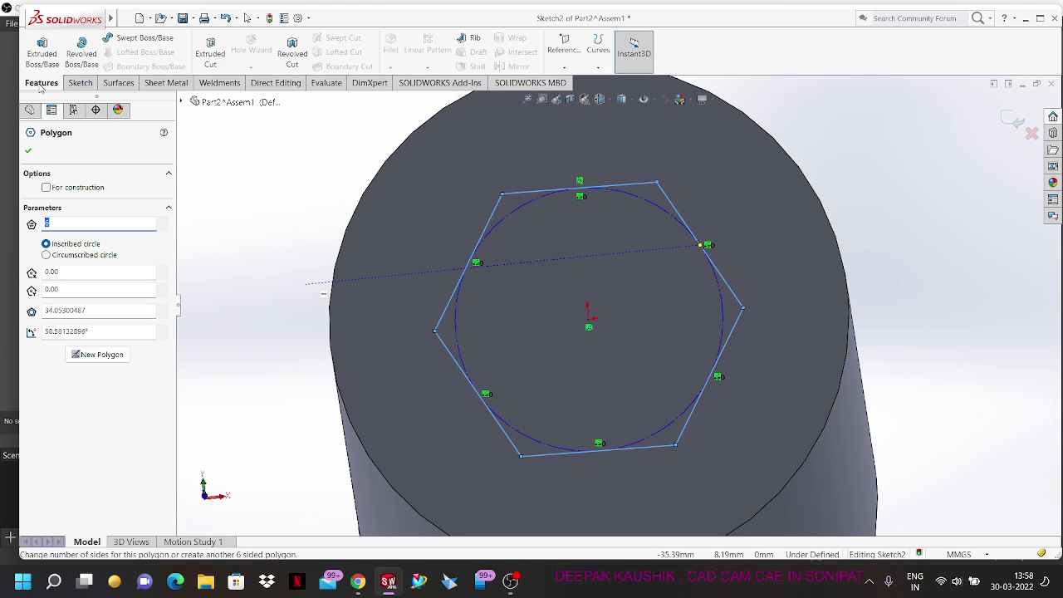
{"action": "left_click", "coordinate": [210, 50]}
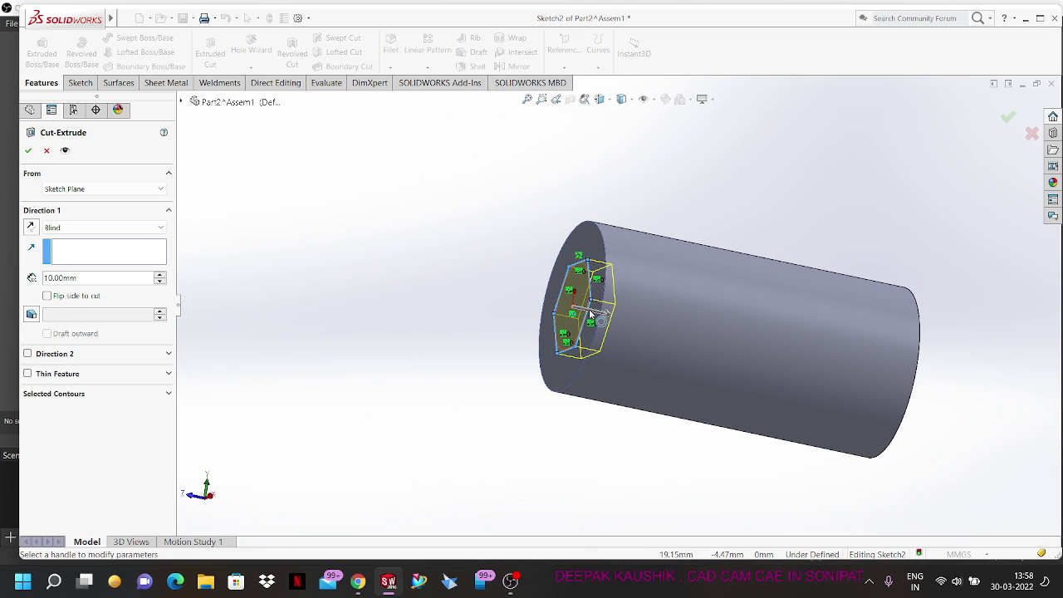
{"action": "left_click_drag", "start_coordinate": [591, 313], "coordinate": [955, 386]}
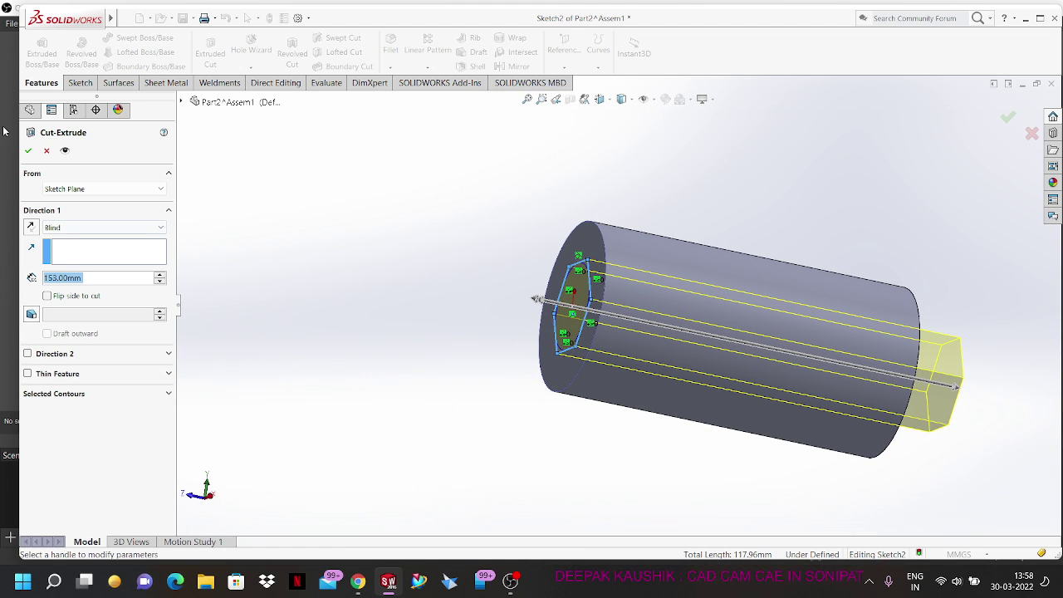
{"action": "left_click", "coordinate": [28, 150]}
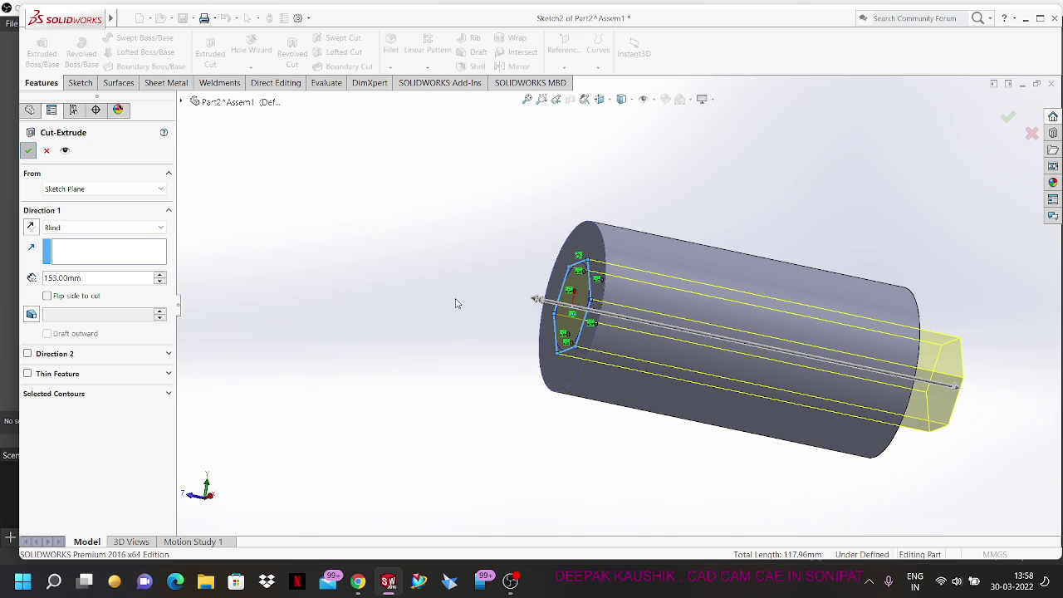
{"action": "middle_click_drag", "start_coordinate": [427, 275], "coordinate": [442, 292]}
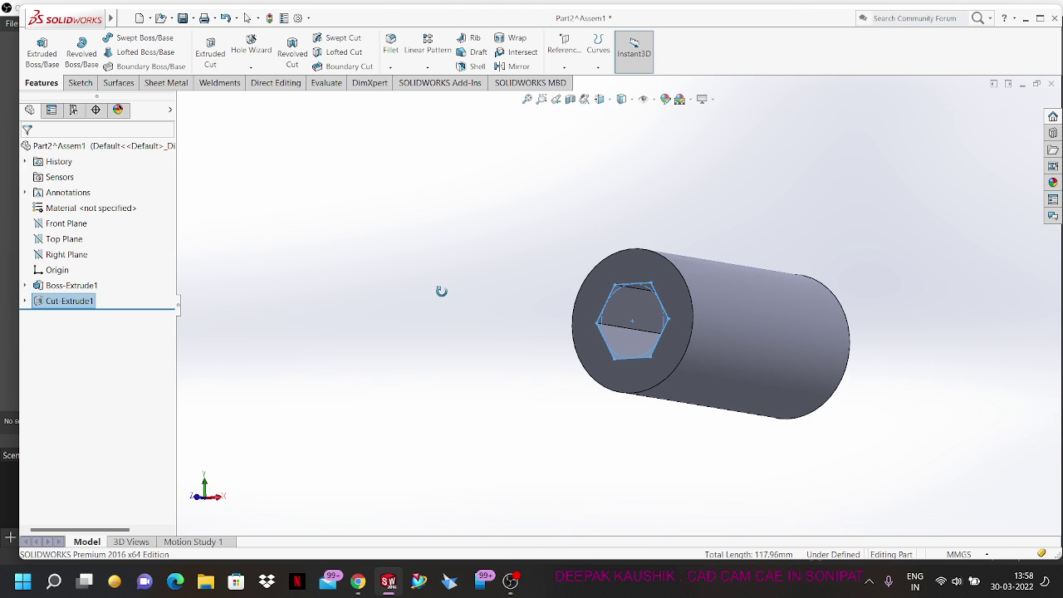
{"action": "left_click", "coordinate": [442, 292]}
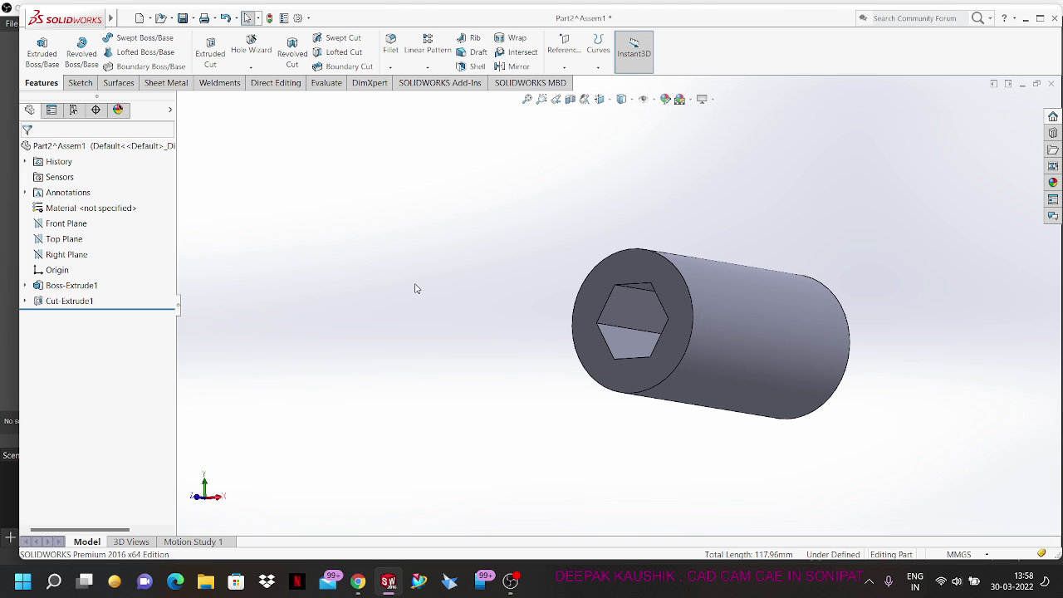
Step: Return to the Assem1 assembly and rebuild it with the changed cylinder part
{"action": "mouse_move", "coordinate": [111, 17]}
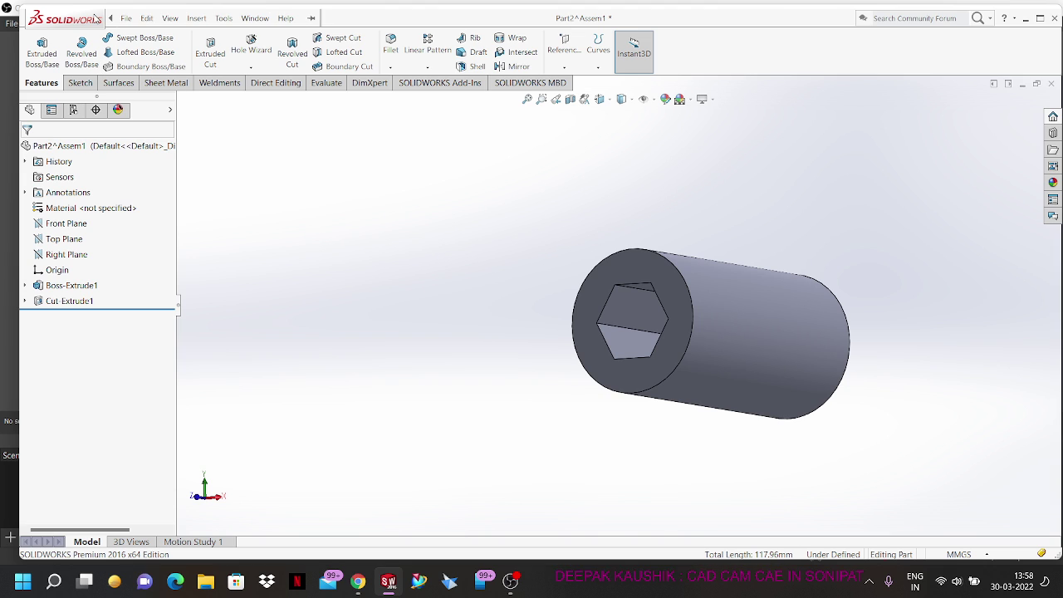
{"action": "left_click", "coordinate": [146, 18]}
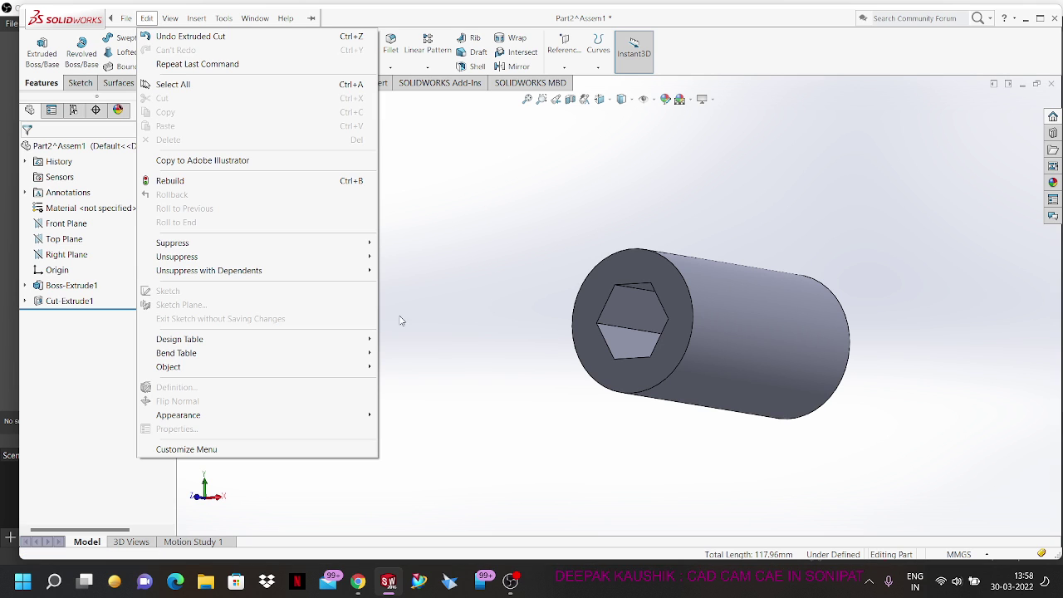
{"action": "left_click", "coordinate": [543, 316]}
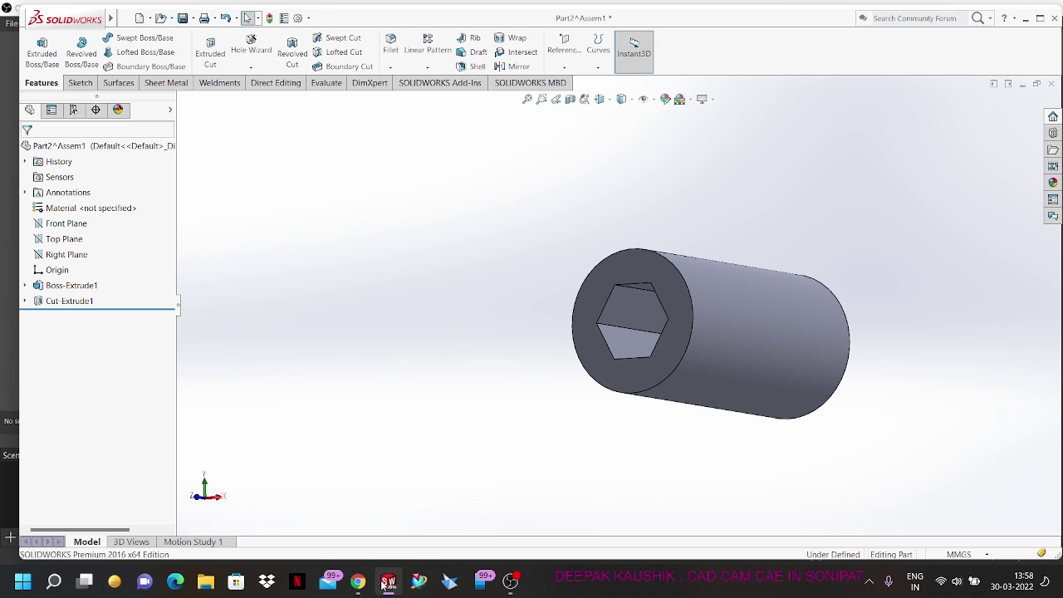
{"action": "mouse_move", "coordinate": [383, 585]}
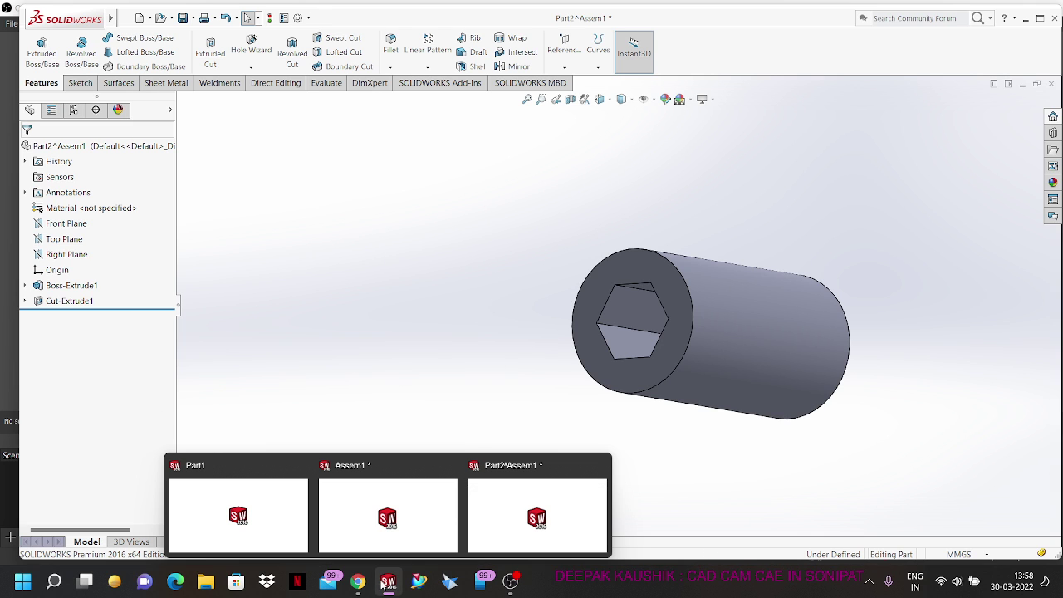
{"action": "left_click", "coordinate": [418, 532]}
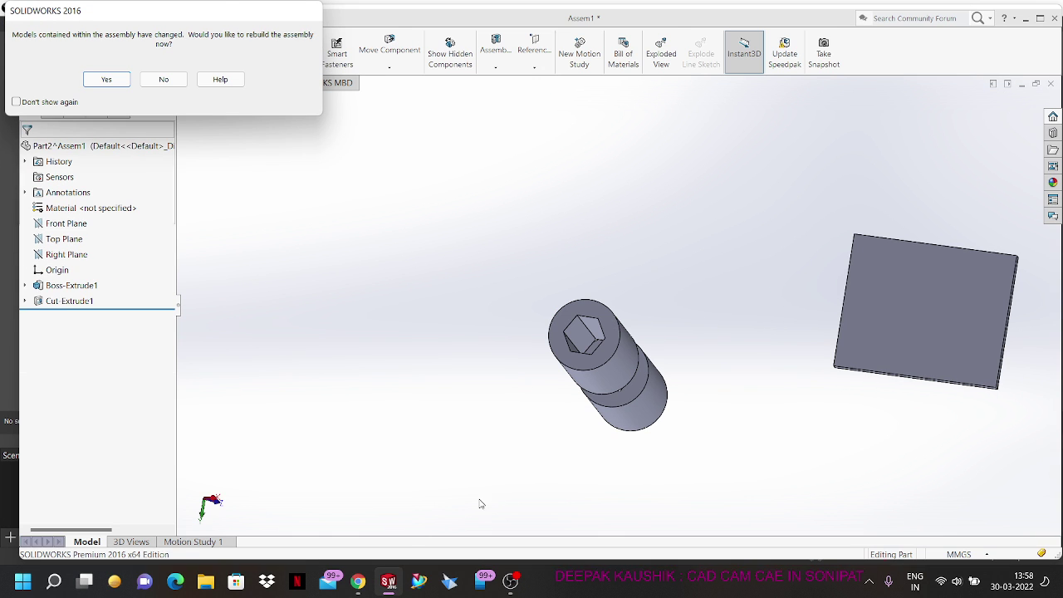
{"action": "left_click", "coordinate": [123, 82]}
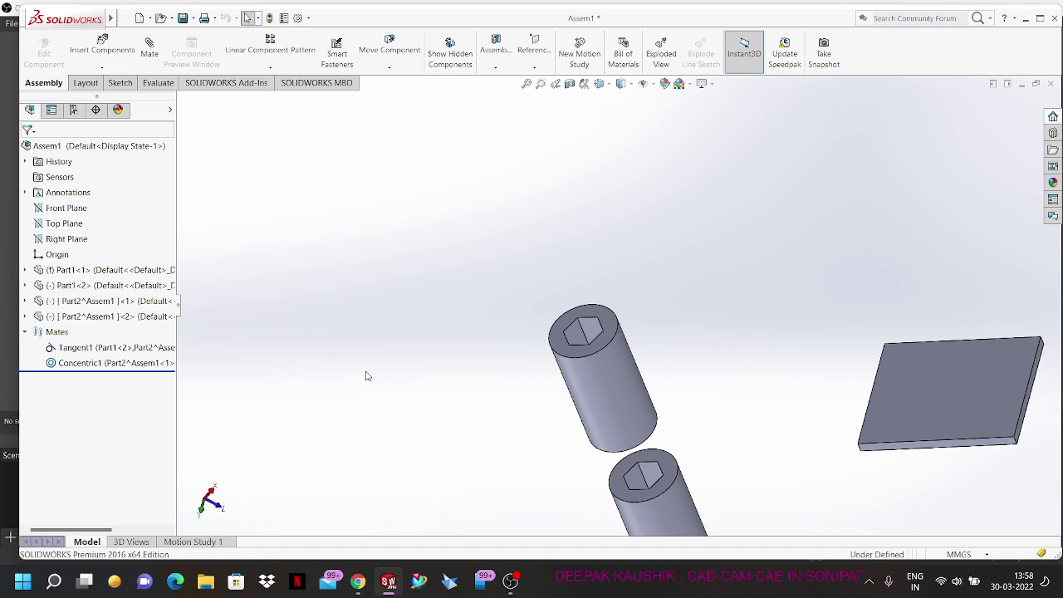
Step: Move the upper cylinder along and around the shared axis to test the freedom left by the Concentric mate
{"action": "scroll", "coordinate": [368, 375], "scroll_direction": "up", "scroll_amount": 3}
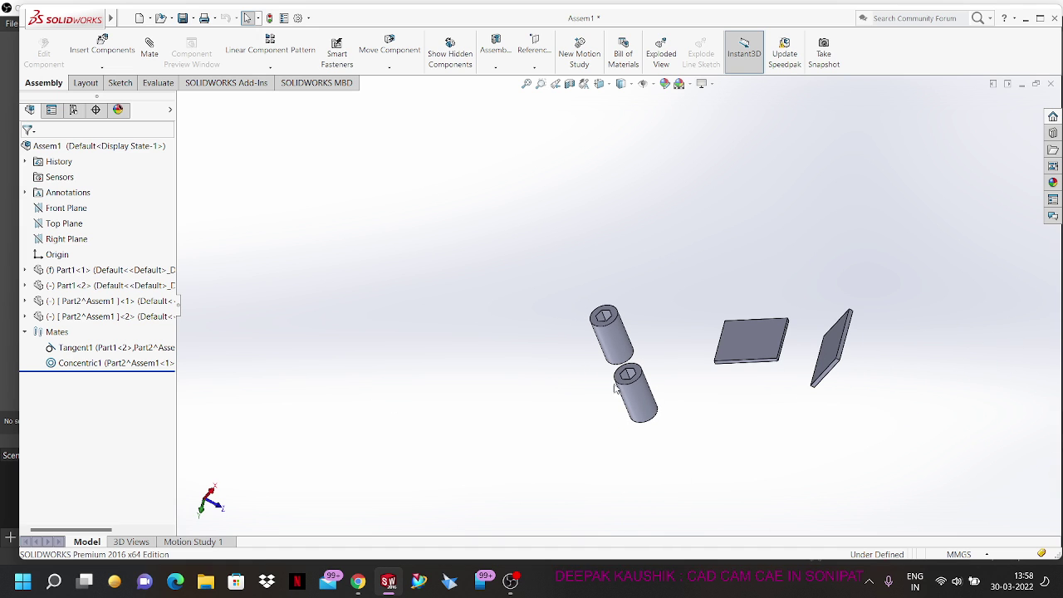
{"action": "scroll", "coordinate": [664, 378], "scroll_direction": "down", "scroll_amount": 2}
{"action": "scroll", "coordinate": [533, 342], "scroll_direction": "down", "scroll_amount": 2}
{"action": "scroll", "coordinate": [565, 285], "scroll_direction": "down", "scroll_amount": 2}
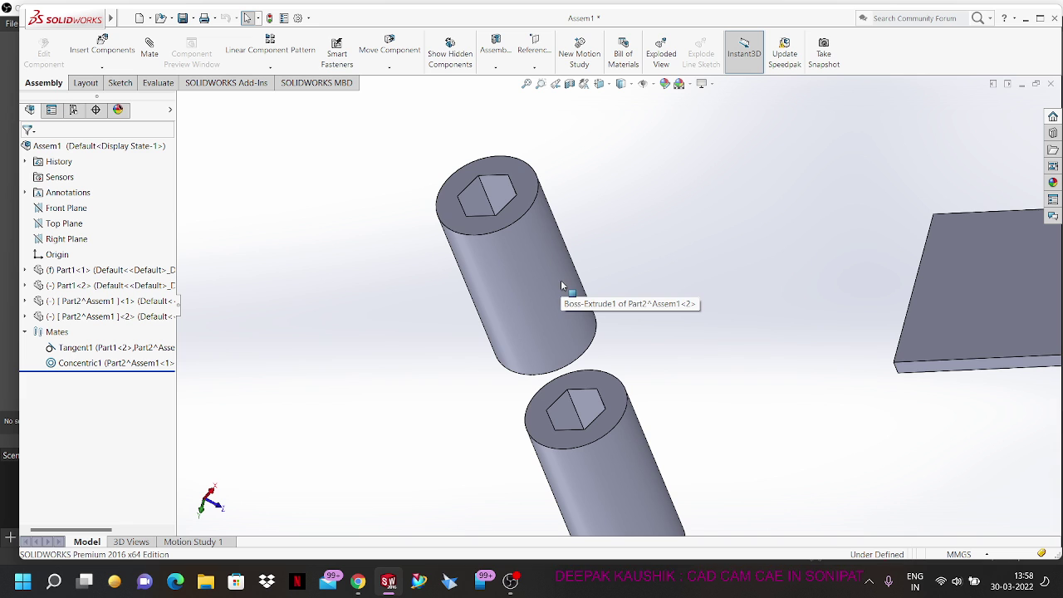
{"action": "left_click", "coordinate": [562, 328]}
{"action": "mouse_move", "coordinate": [563, 330]}
{"action": "left_mouse_down"}
{"action": "mouse_move", "coordinate": [568, 349]}
{"action": "mouse_move", "coordinate": [553, 326]}
{"action": "left_mouse_up"}
{"action": "middle_click_drag", "start_coordinate": [531, 424], "coordinate": [514, 439]}
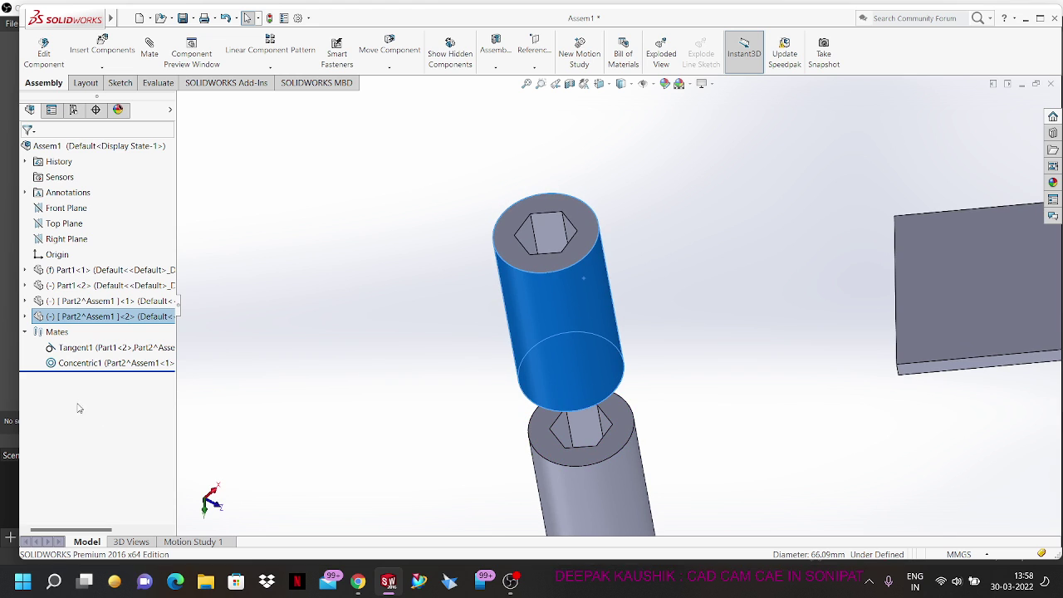
Step: Open the cylinders' Concentric mate to review its settings, test the upper cylinder's movement, and leave the Mate command
{"action": "right_click", "coordinate": [95, 363]}
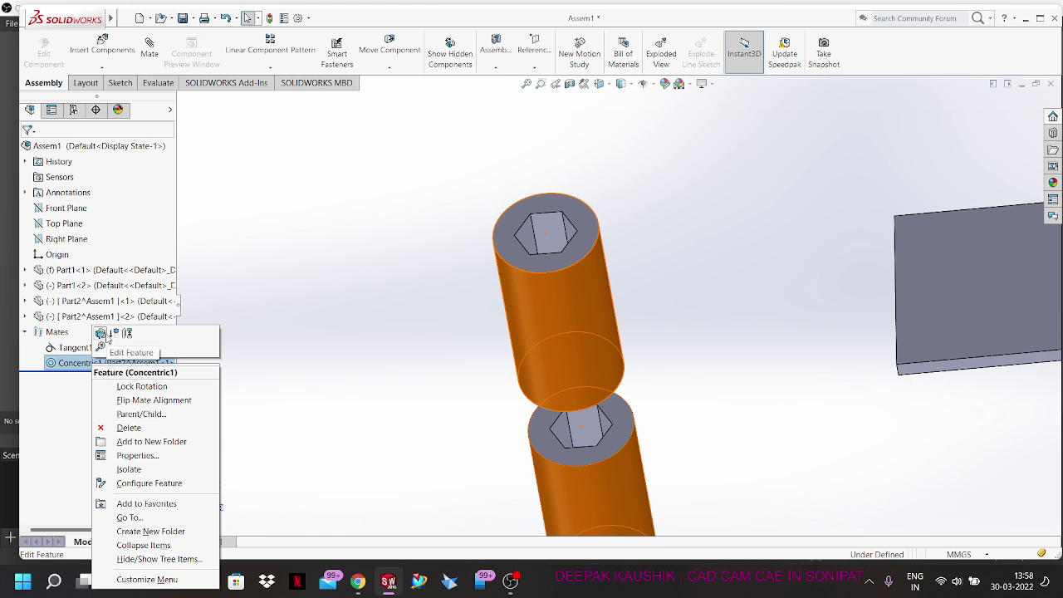
{"action": "left_click", "coordinate": [100, 333]}
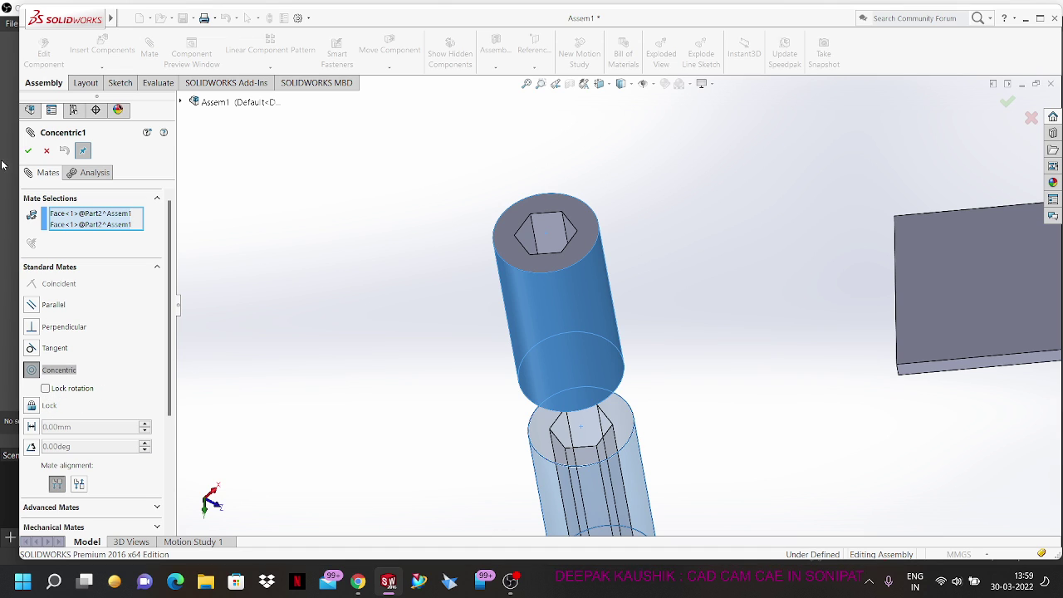
{"action": "left_click", "coordinate": [27, 151]}
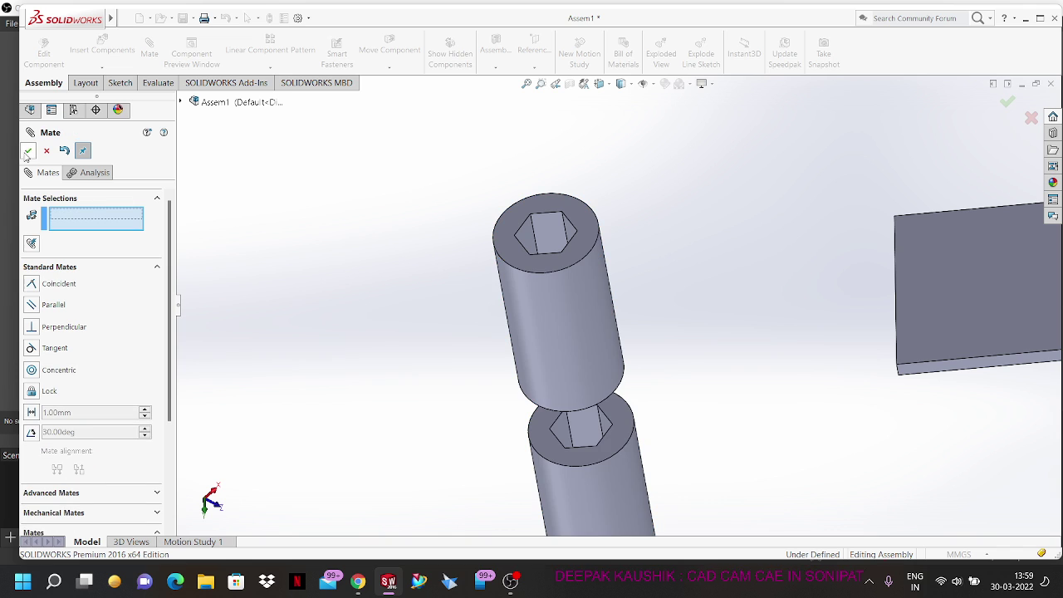
{"action": "middle_click_drag", "start_coordinate": [490, 268], "coordinate": [490, 311]}
{"action": "left_click", "coordinate": [509, 258]}
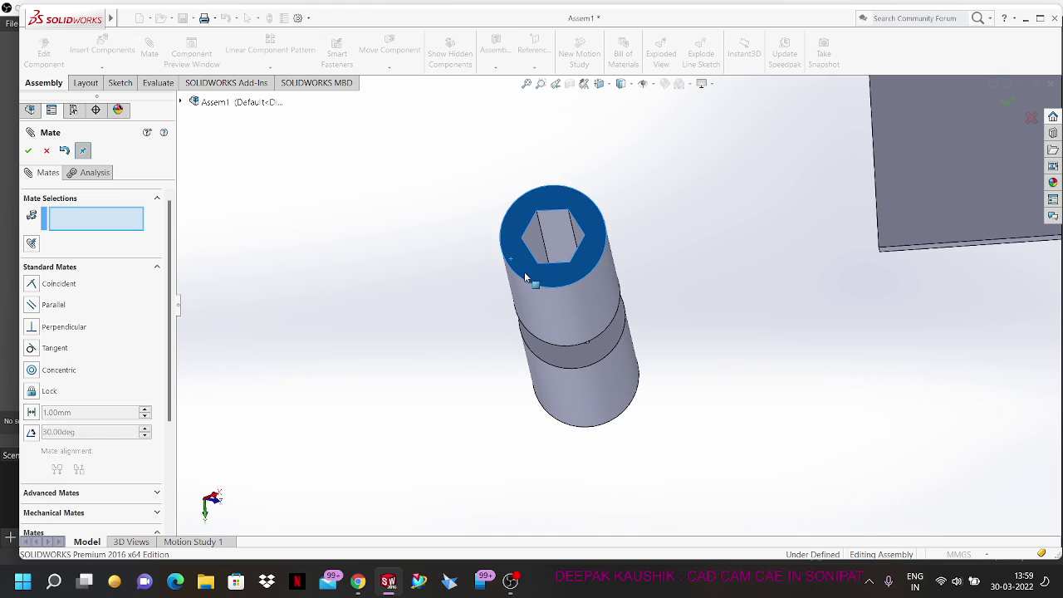
{"action": "middle_click_drag", "start_coordinate": [525, 277], "coordinate": [558, 299]}
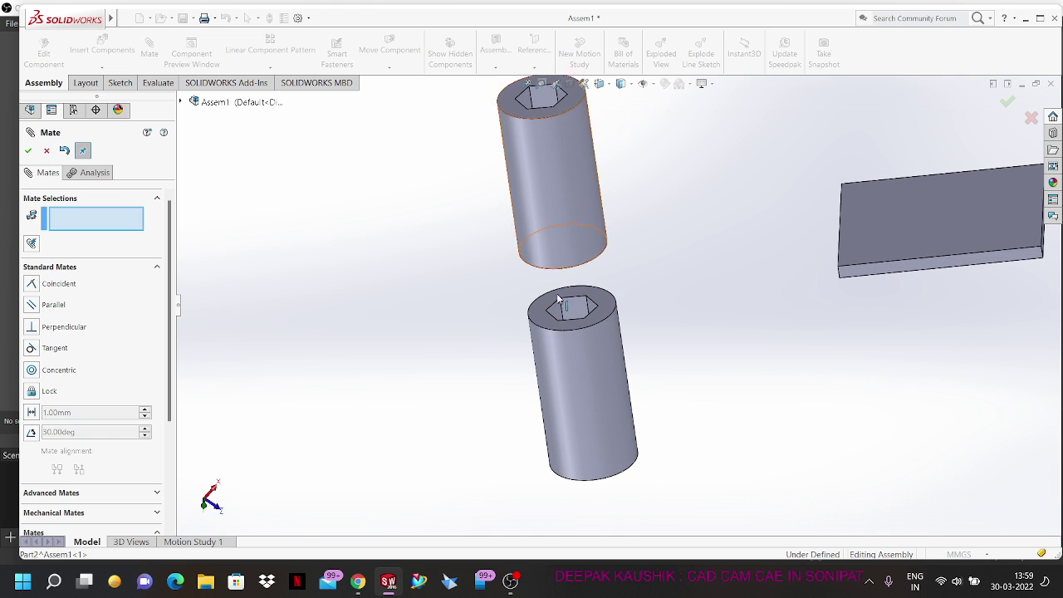
{"action": "left_click", "coordinate": [608, 415]}
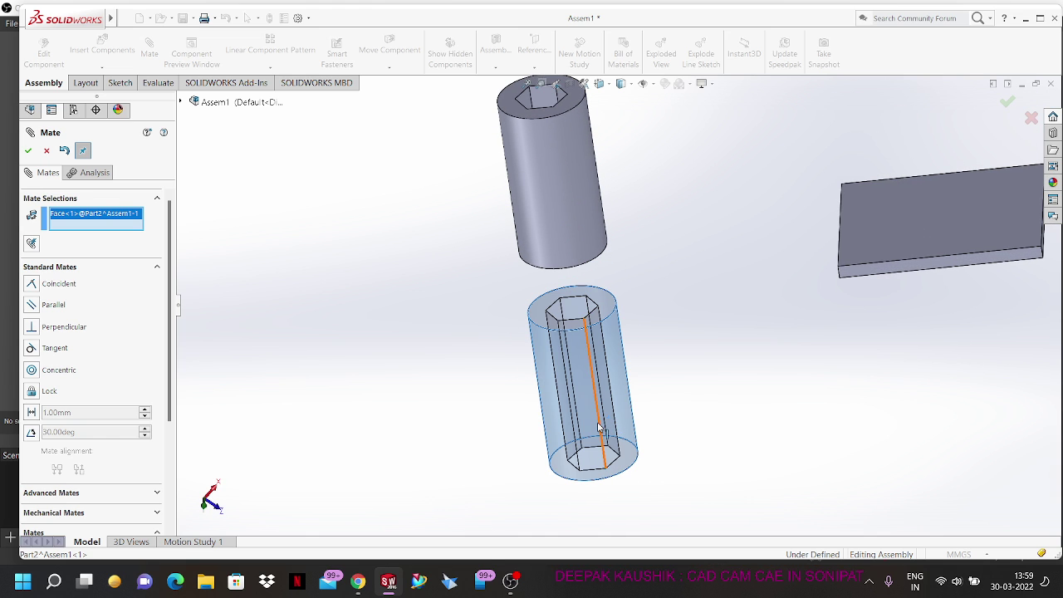
{"action": "key", "text": "Escape"}
Step: Fix the lower cylinder in place and slide the upper cylinder toward it along their shared axis
{"action": "left_click", "coordinate": [593, 405]}
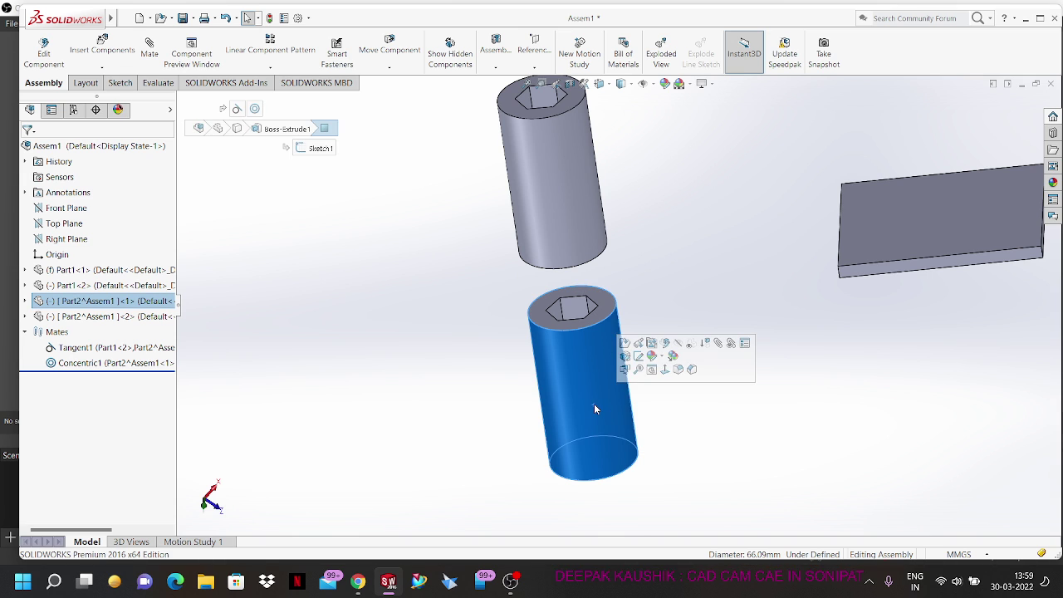
{"action": "right_click", "coordinate": [594, 403]}
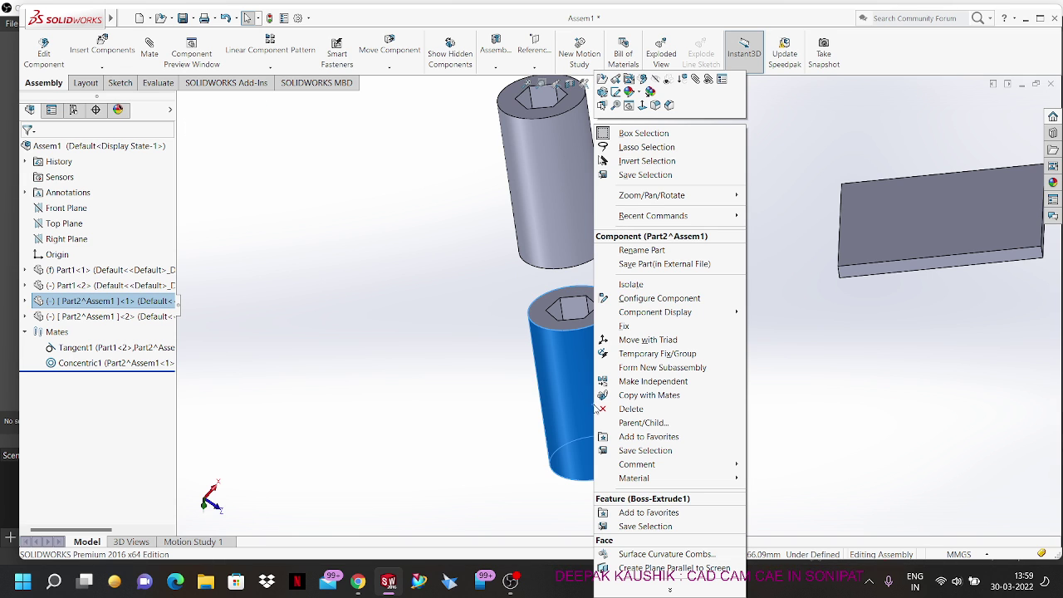
{"action": "left_click", "coordinate": [628, 327]}
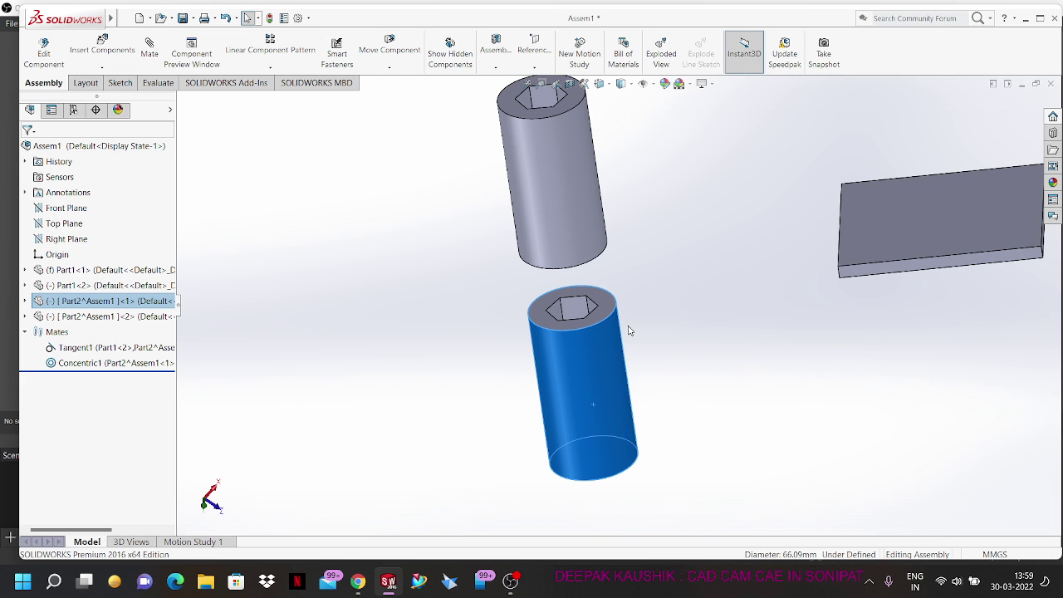
{"action": "left_click", "coordinate": [593, 364]}
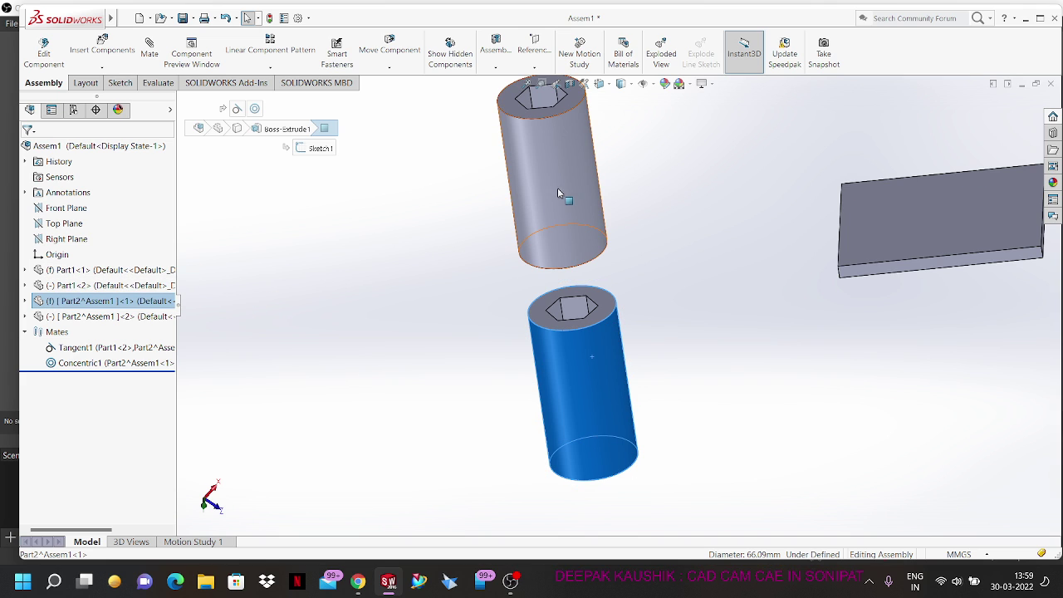
{"action": "left_click_drag", "start_coordinate": [536, 185], "coordinate": [626, 199]}
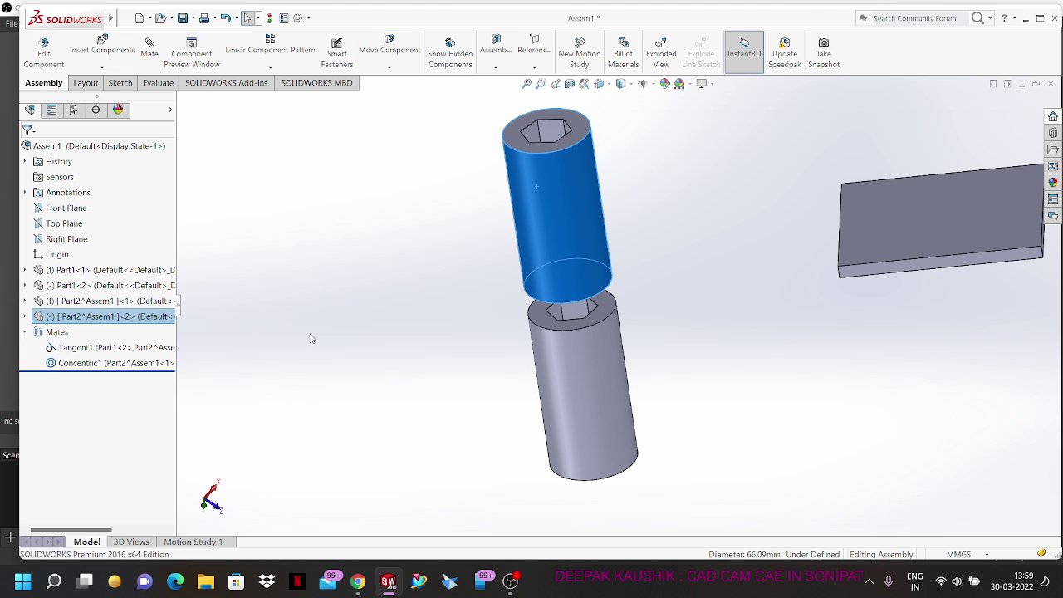
Step: Enable Lock rotation in the cylinders' Concentric mate and test it by moving the upper cylinder
{"action": "left_click", "coordinate": [89, 363]}
{"action": "left_click", "coordinate": [96, 332]}
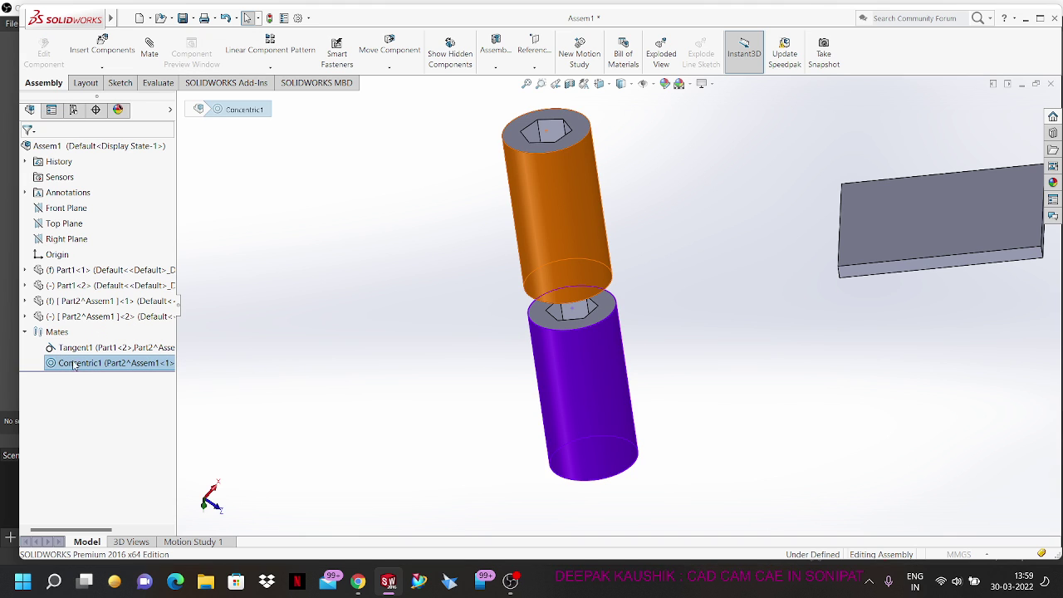
{"action": "left_click", "coordinate": [180, 341]}
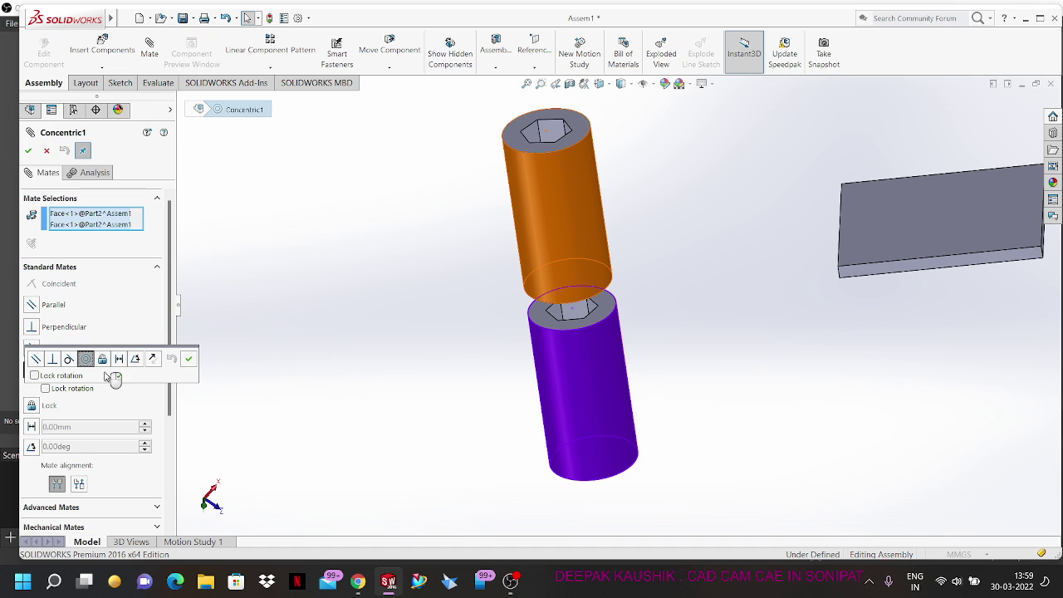
{"action": "left_click", "coordinate": [34, 375]}
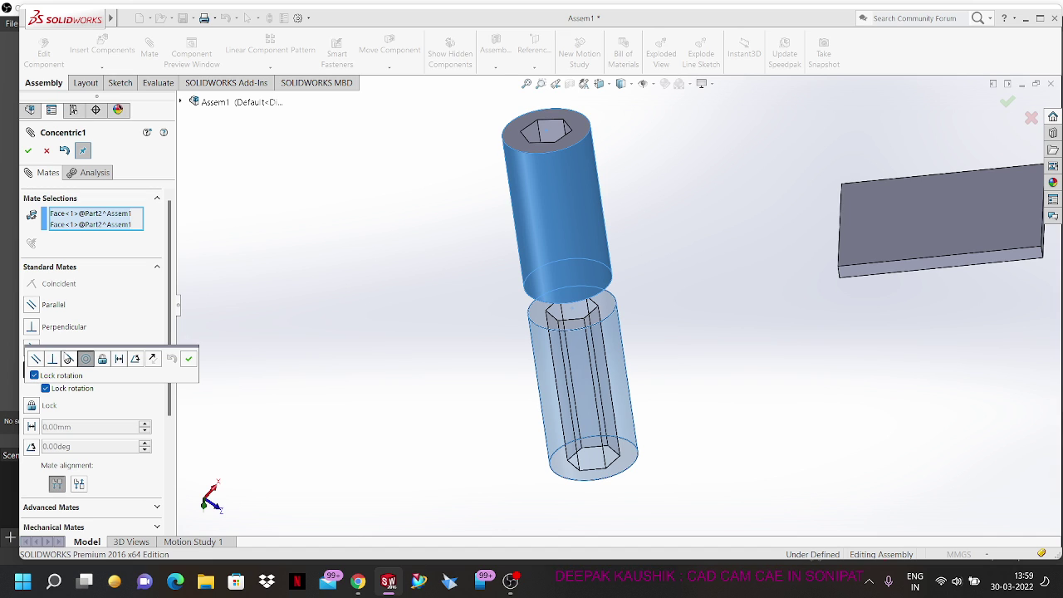
{"action": "left_click", "coordinate": [189, 358]}
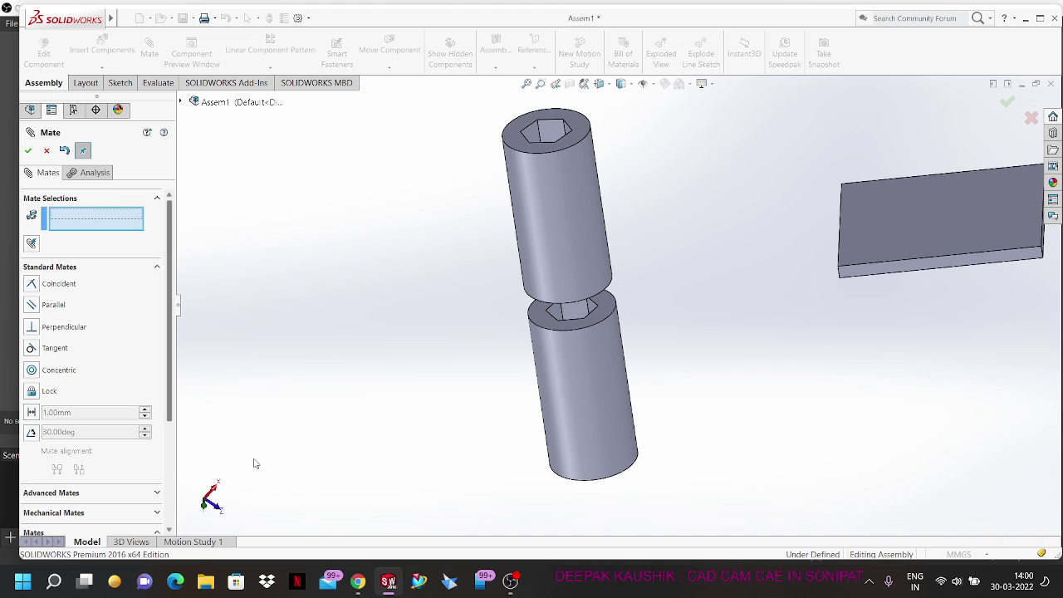
{"action": "left_click", "coordinate": [559, 219]}
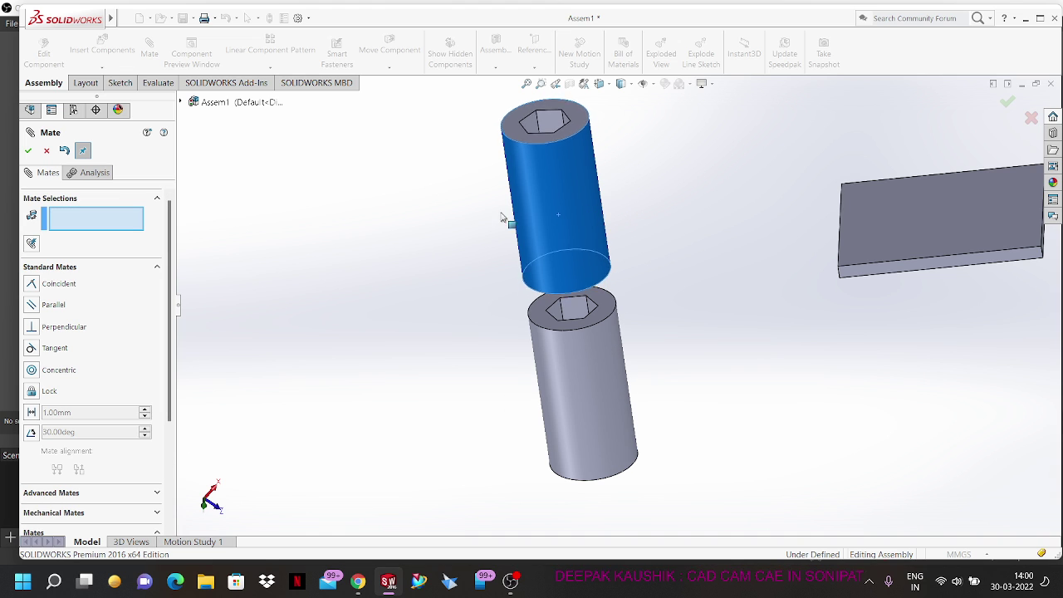
{"action": "left_click_drag", "start_coordinate": [675, 203], "coordinate": [595, 207]}
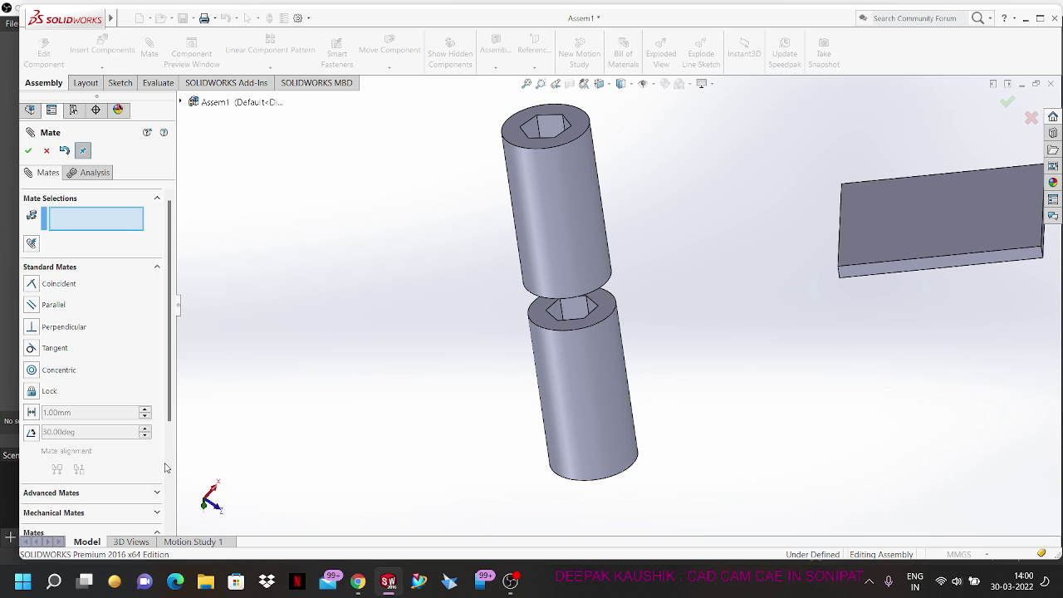
Step: Review the available Advanced Mates and Mechanical Mates types in the Mate command
{"action": "scroll", "coordinate": [99, 332], "scroll_direction": "down", "scroll_amount": 3}
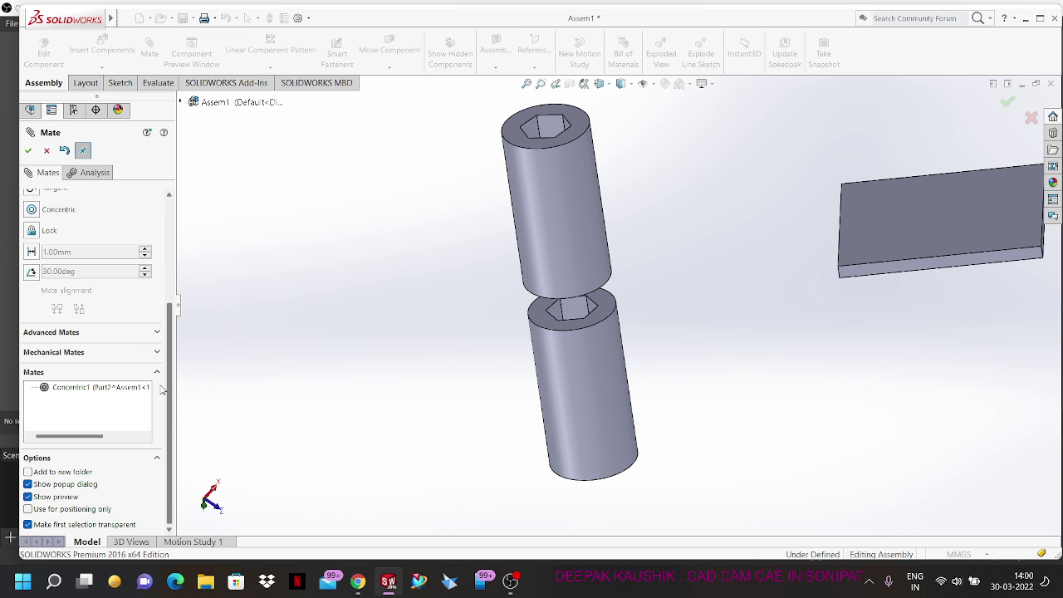
{"action": "left_click", "coordinate": [155, 332]}
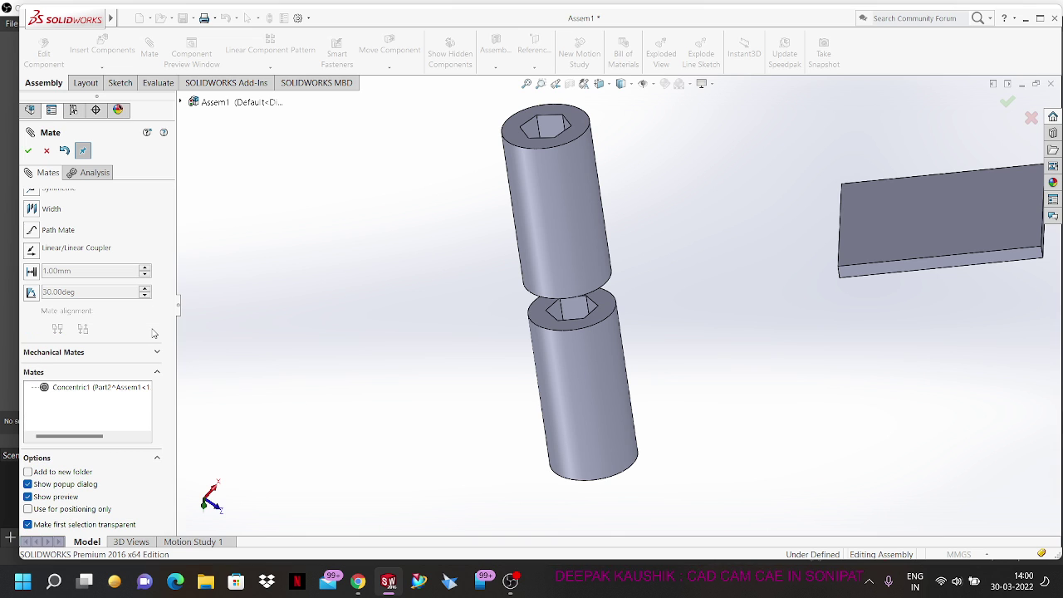
{"action": "left_click_drag", "start_coordinate": [170, 361], "coordinate": [190, 270]}
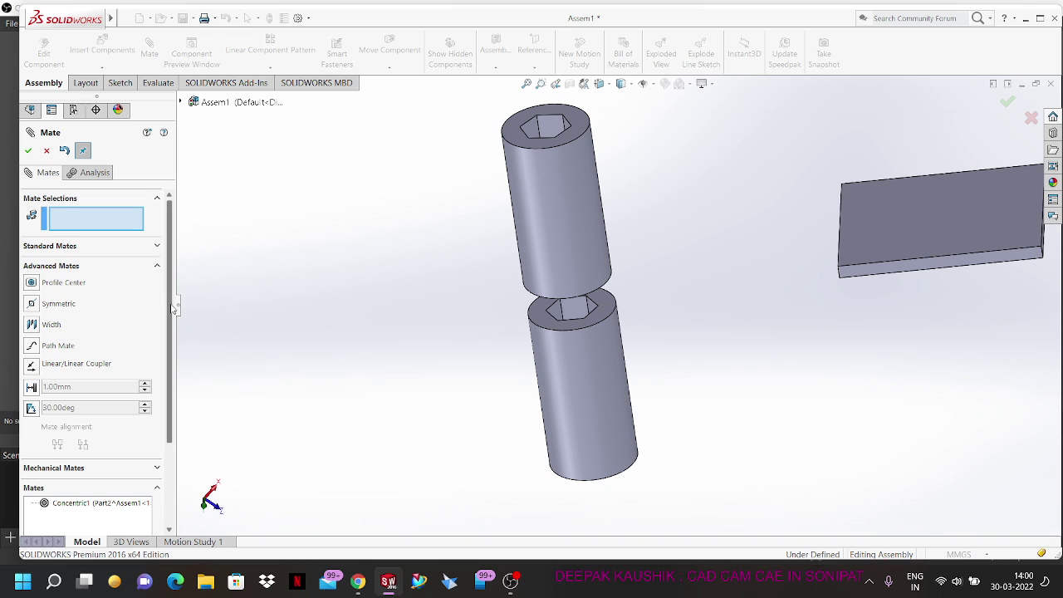
{"action": "scroll", "coordinate": [160, 311], "scroll_direction": "down", "scroll_amount": 3}
{"action": "left_click", "coordinate": [108, 356]}
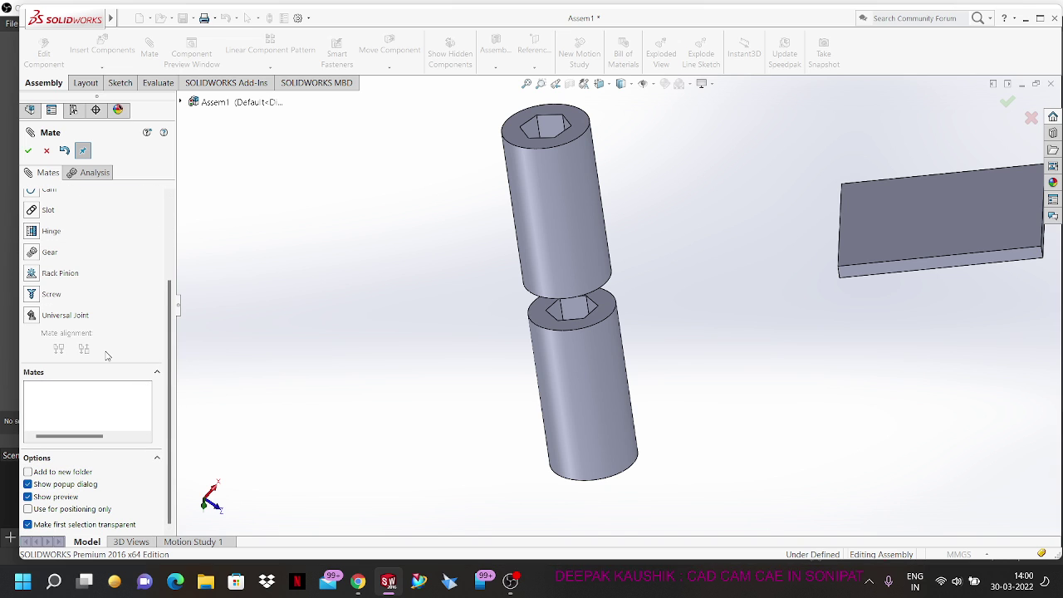
{"action": "scroll", "coordinate": [172, 368], "scroll_direction": "up", "scroll_amount": 3}
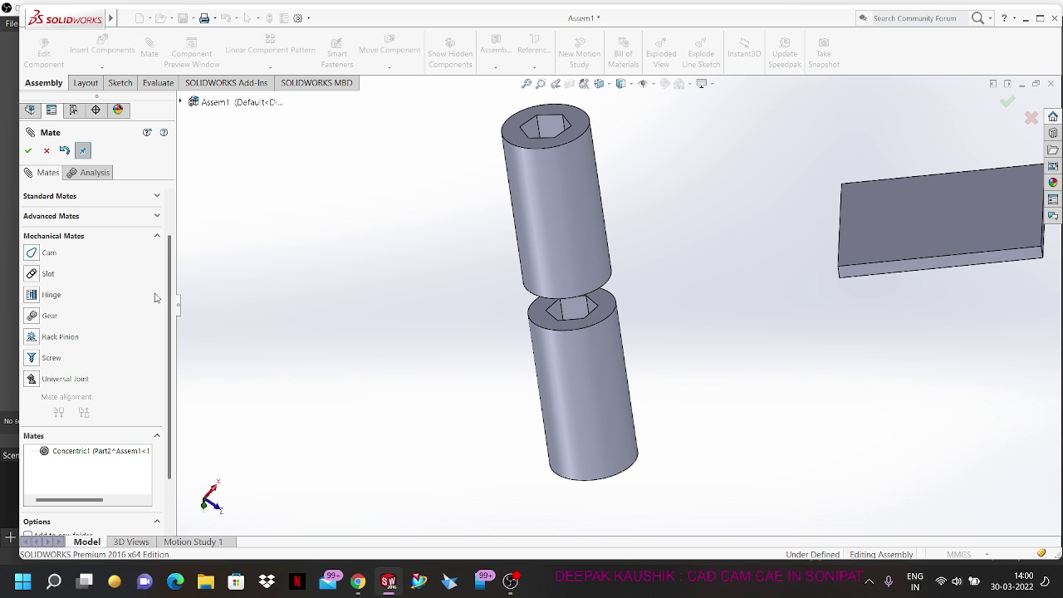
{"action": "left_click_drag", "start_coordinate": [169, 290], "coordinate": [181, 236]}
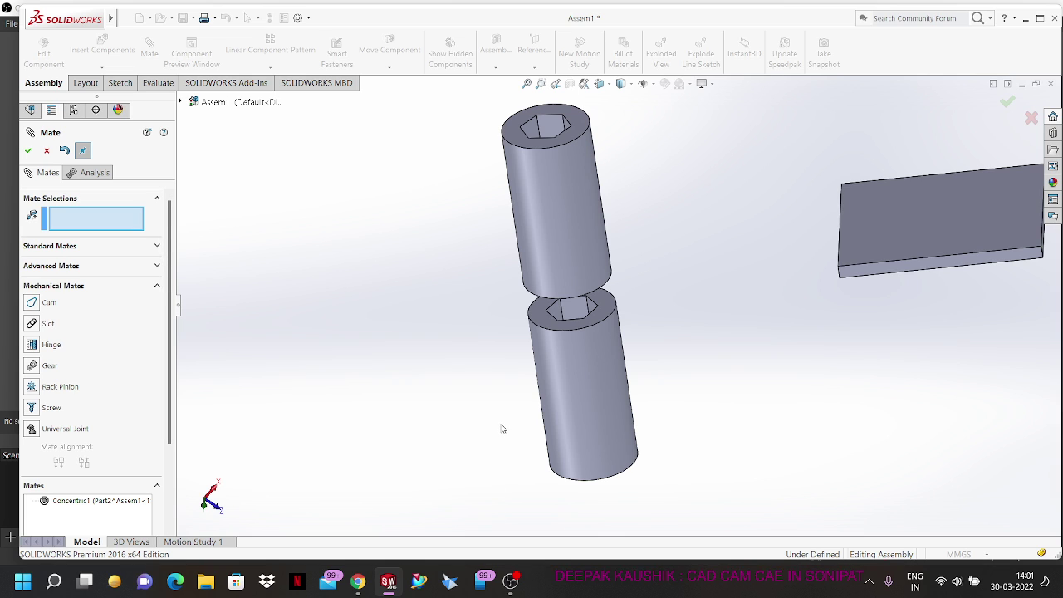
{"action": "left_click", "coordinate": [510, 583]}
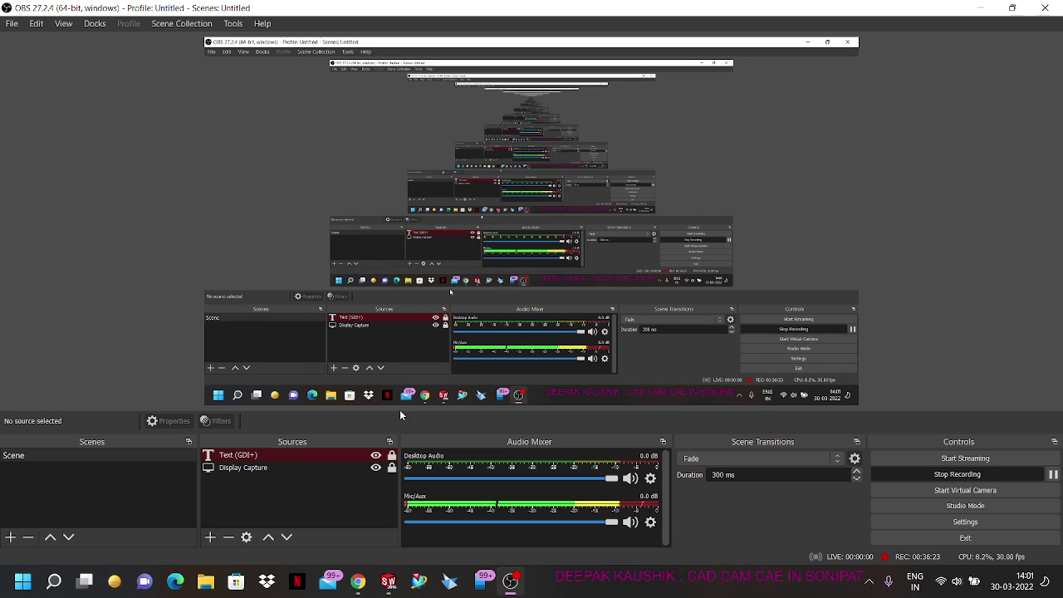